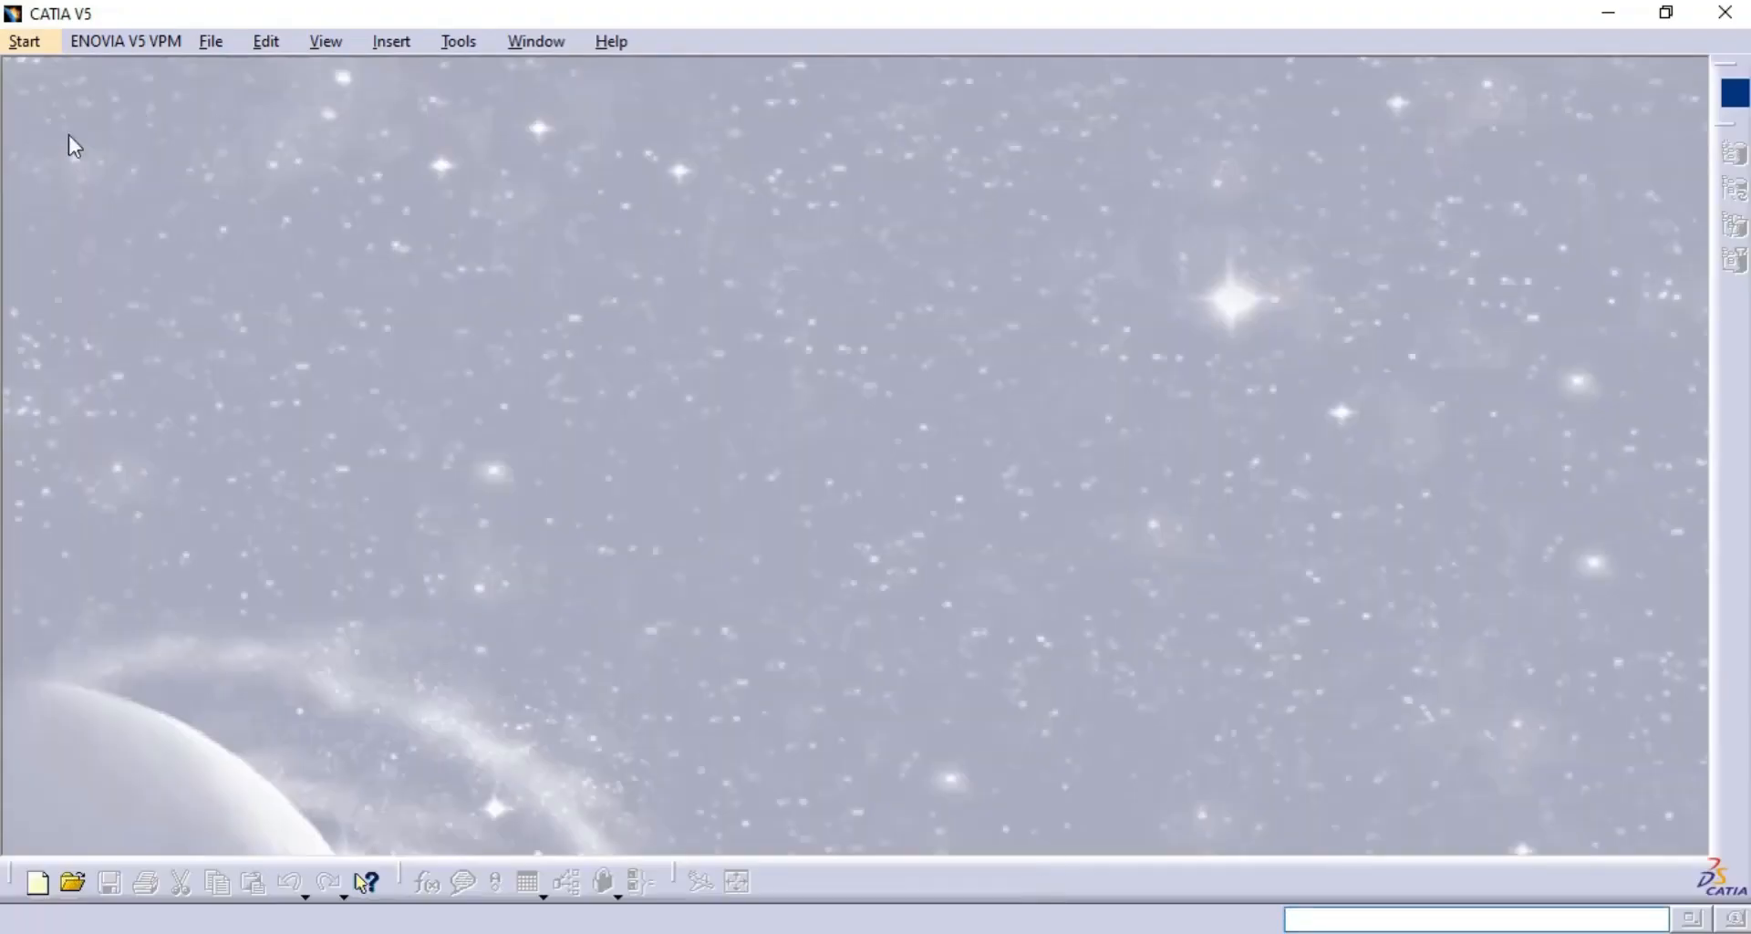
# - Create a new Part Design part named Part1 with hybrid design enabled and open a sketch on the yz plane
pyautogui.click(34, 46)
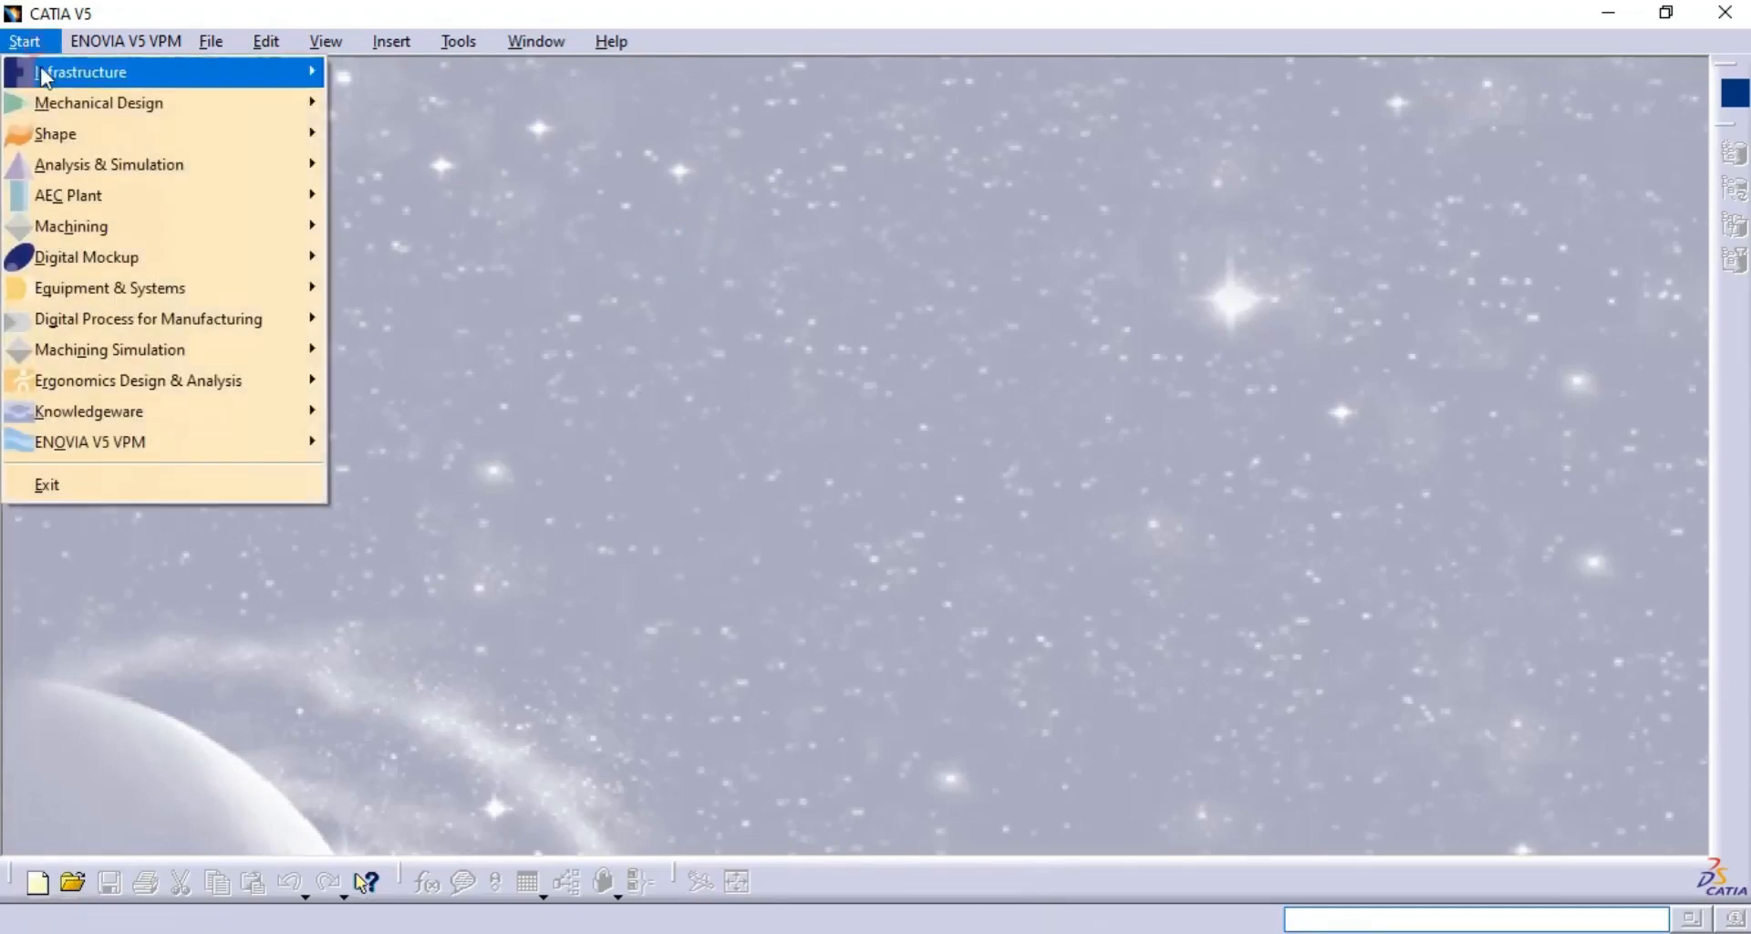
pyautogui.moveTo(50, 104)
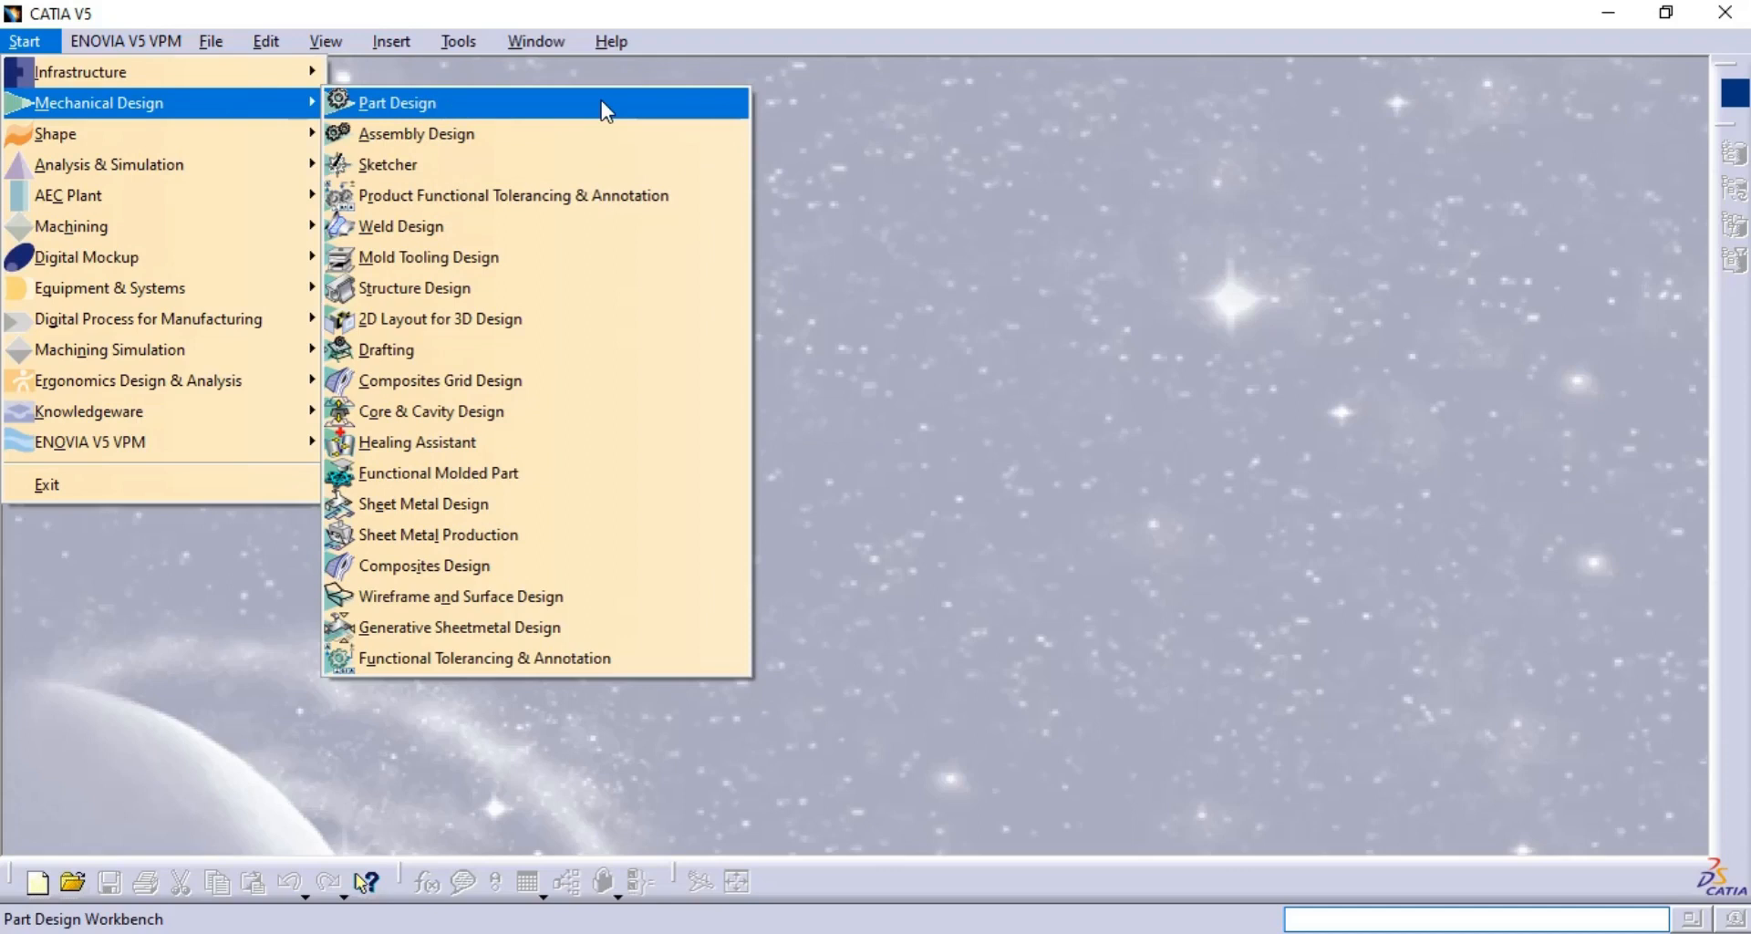
pyautogui.click(590, 160)
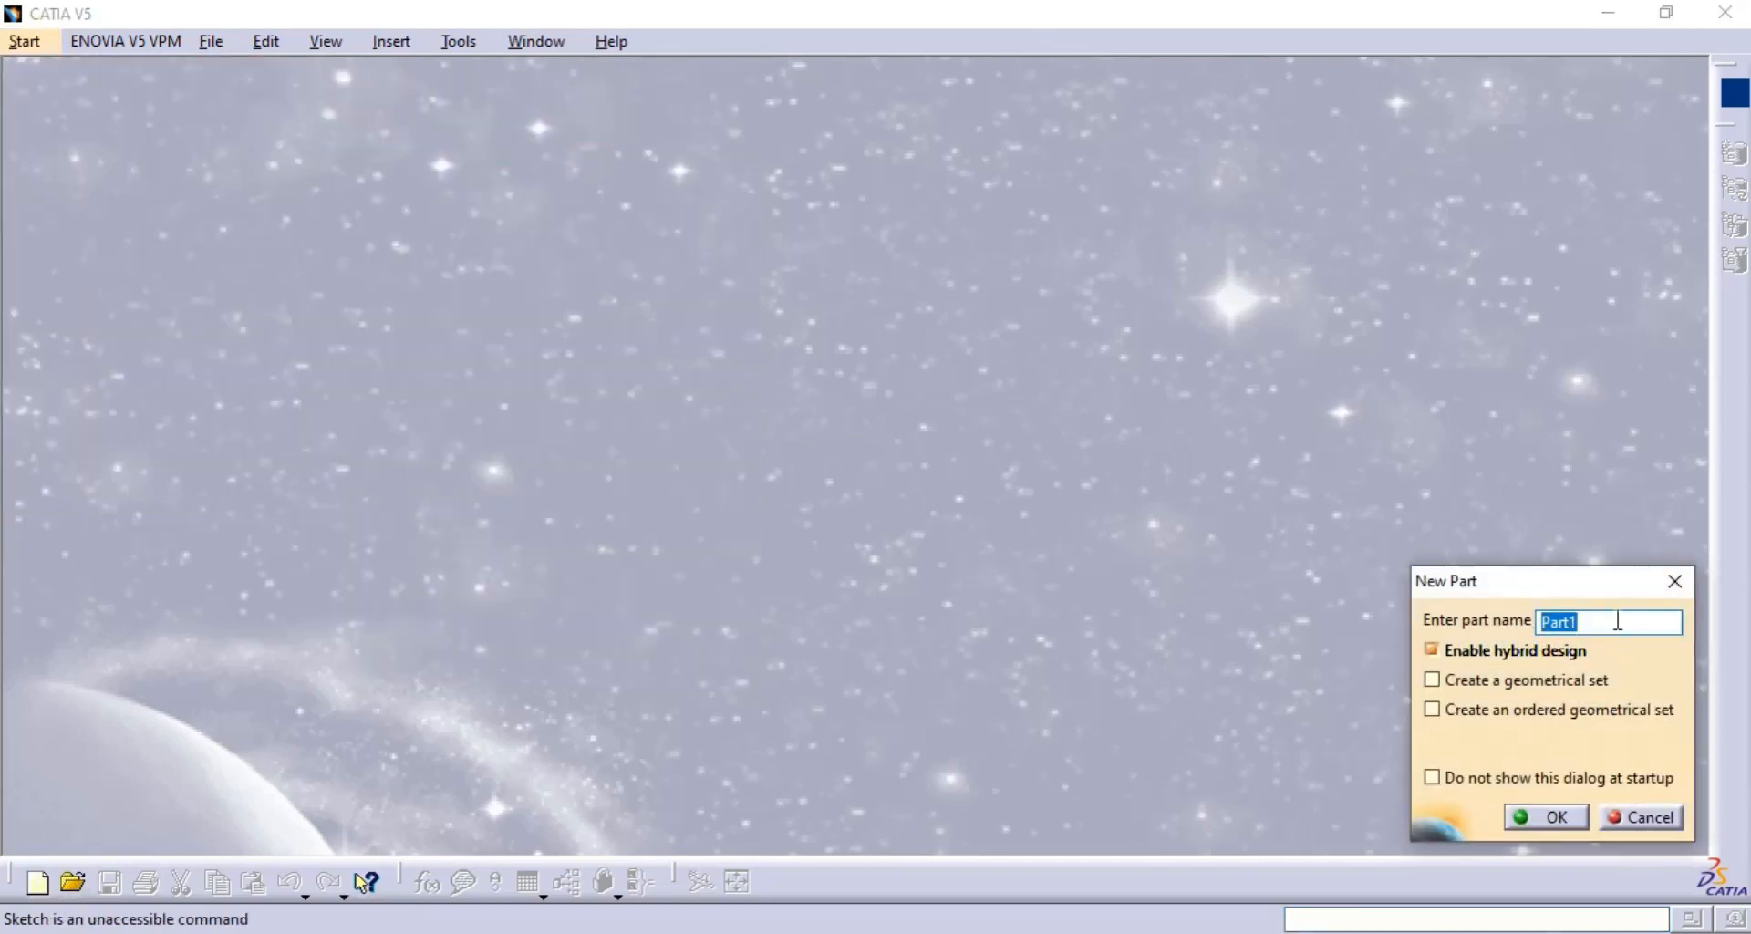
pyautogui.click(1561, 824)
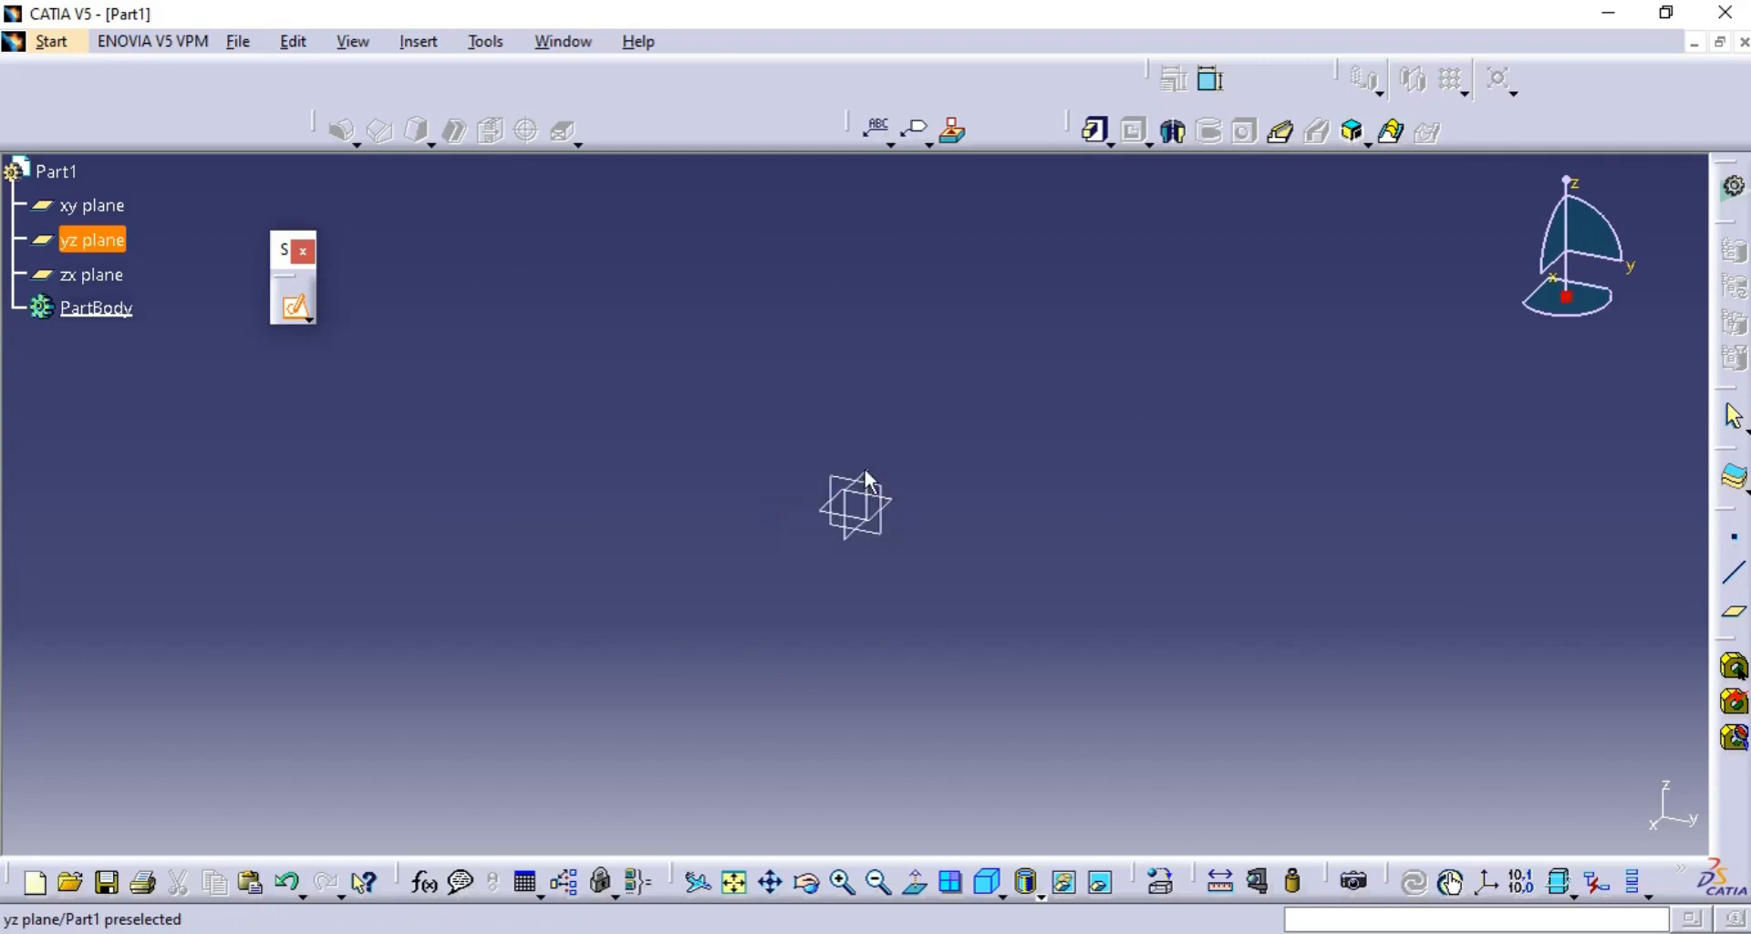
pyautogui.click(832, 475)
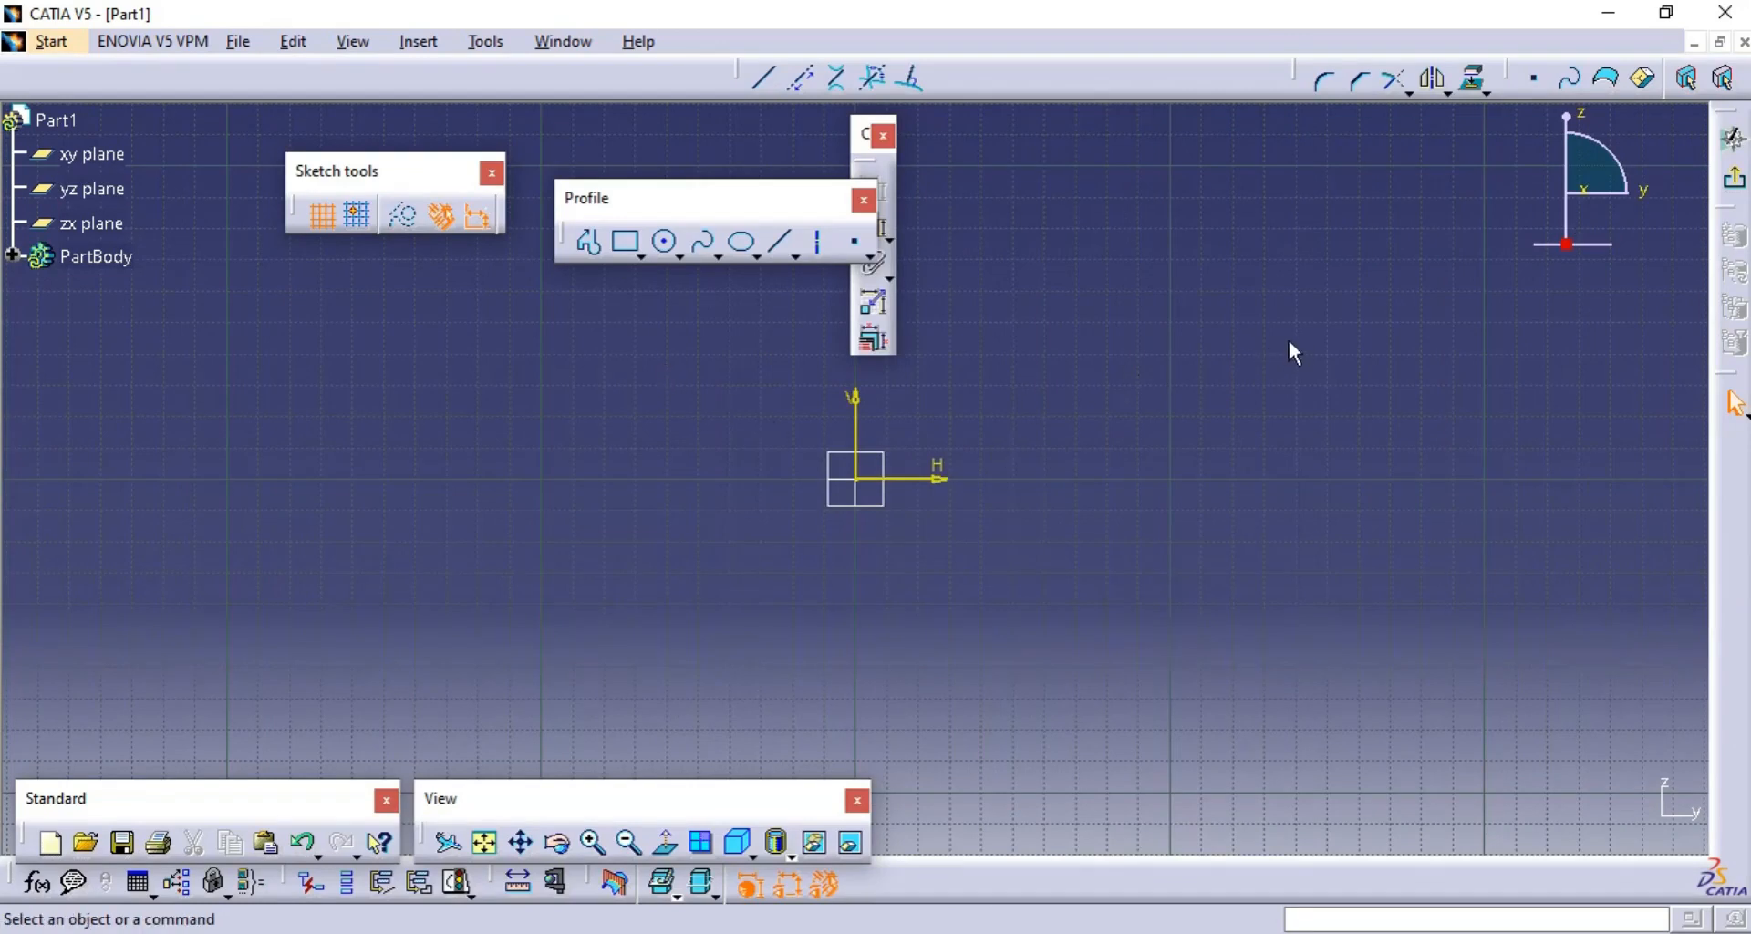
# - Rearrange the floating Sketch tools, Profile and Constraint toolbars so they no longer overlap above the sketch origin
pyautogui.moveTo(1290, 341); pyautogui.dragTo(1216, 365, button='middle')
pyautogui.scroll(1, 1215, 364)
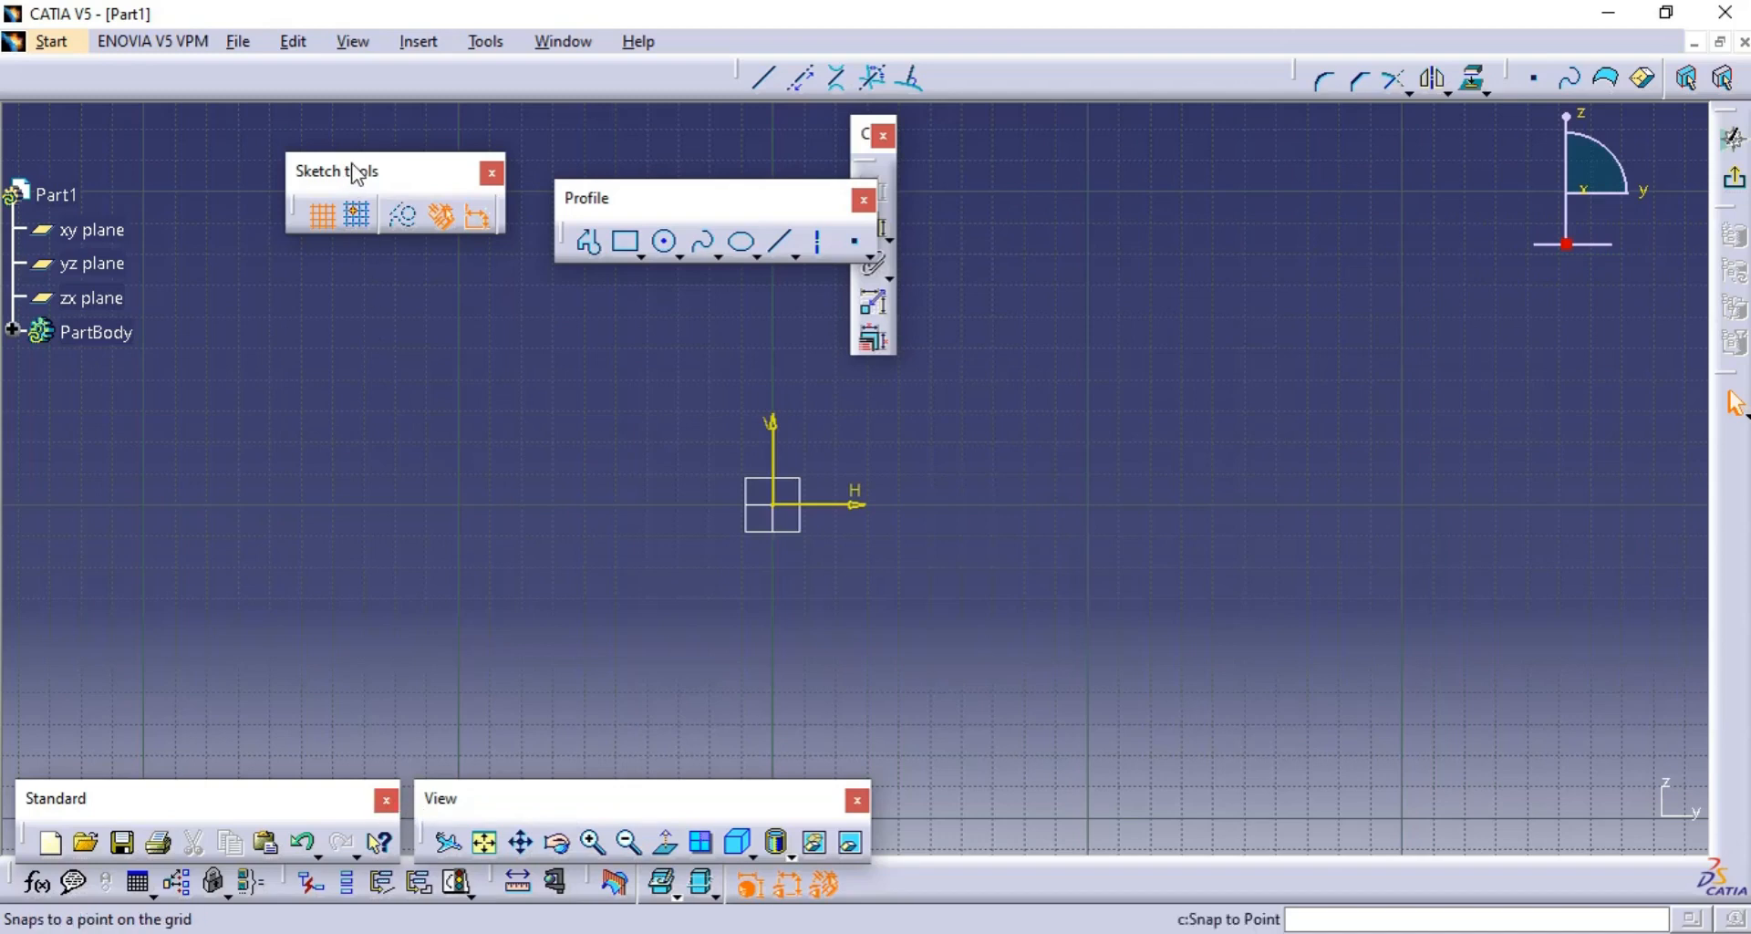
pyautogui.moveTo(364, 171); pyautogui.dragTo(228, 153)
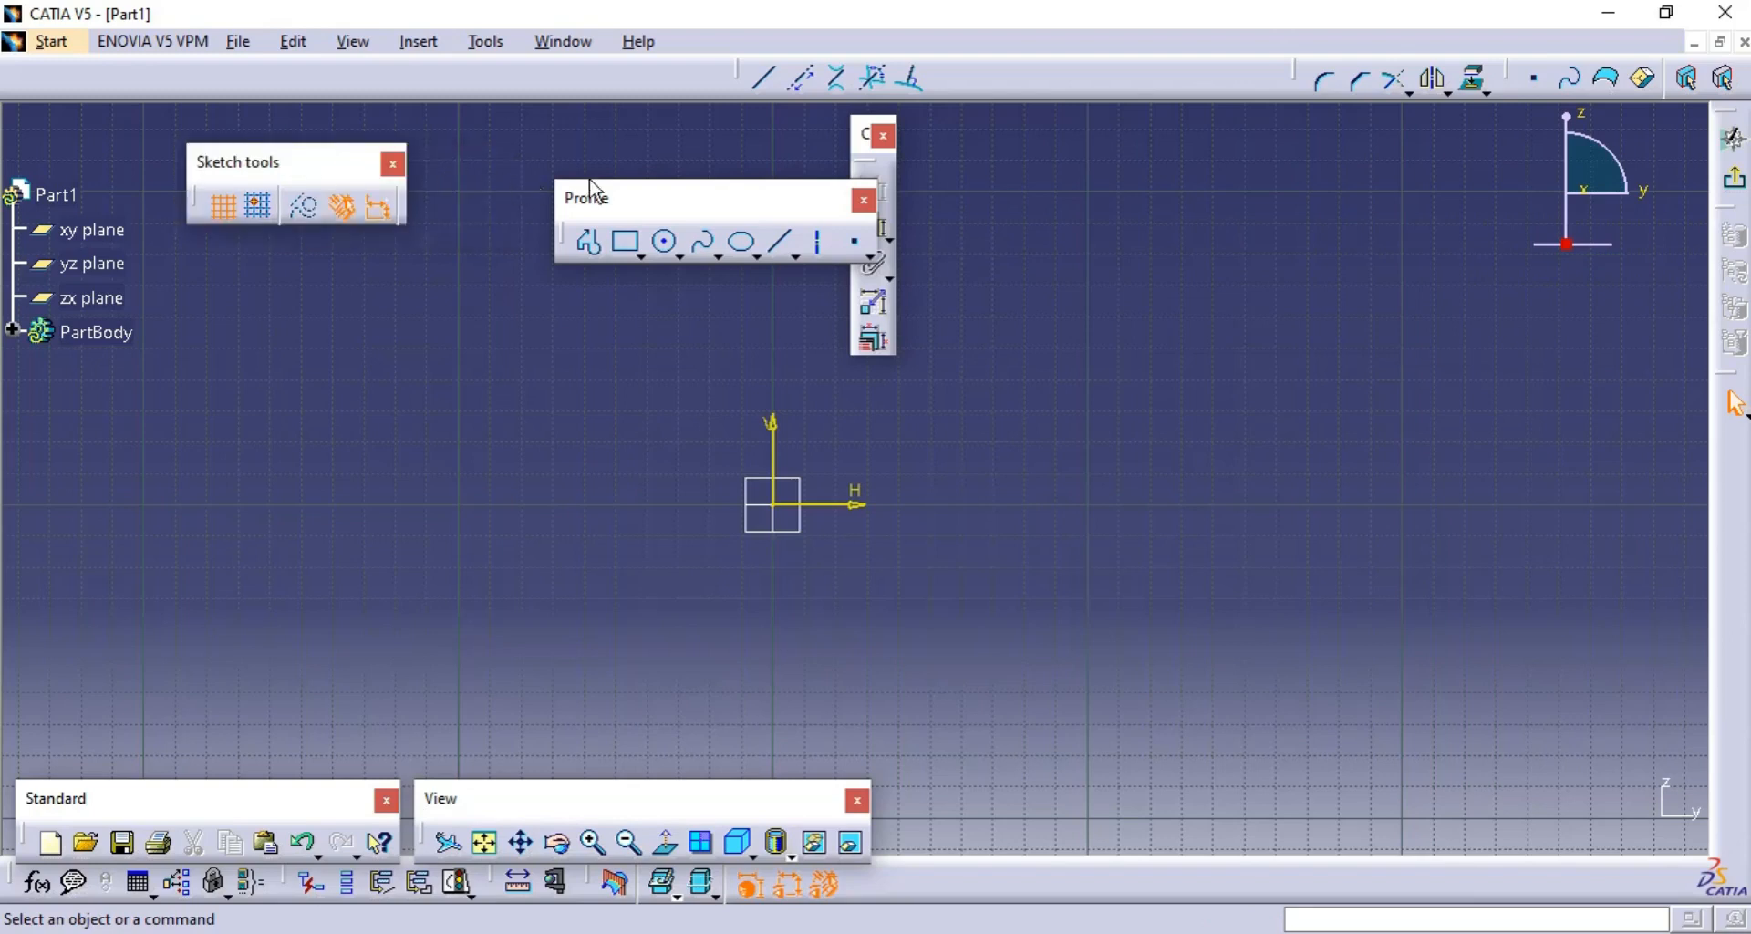
pyautogui.moveTo(588, 196)
pyautogui.mouseDown()
pyautogui.moveTo(606, 199)
pyautogui.moveTo(518, 153)
pyautogui.mouseUp()
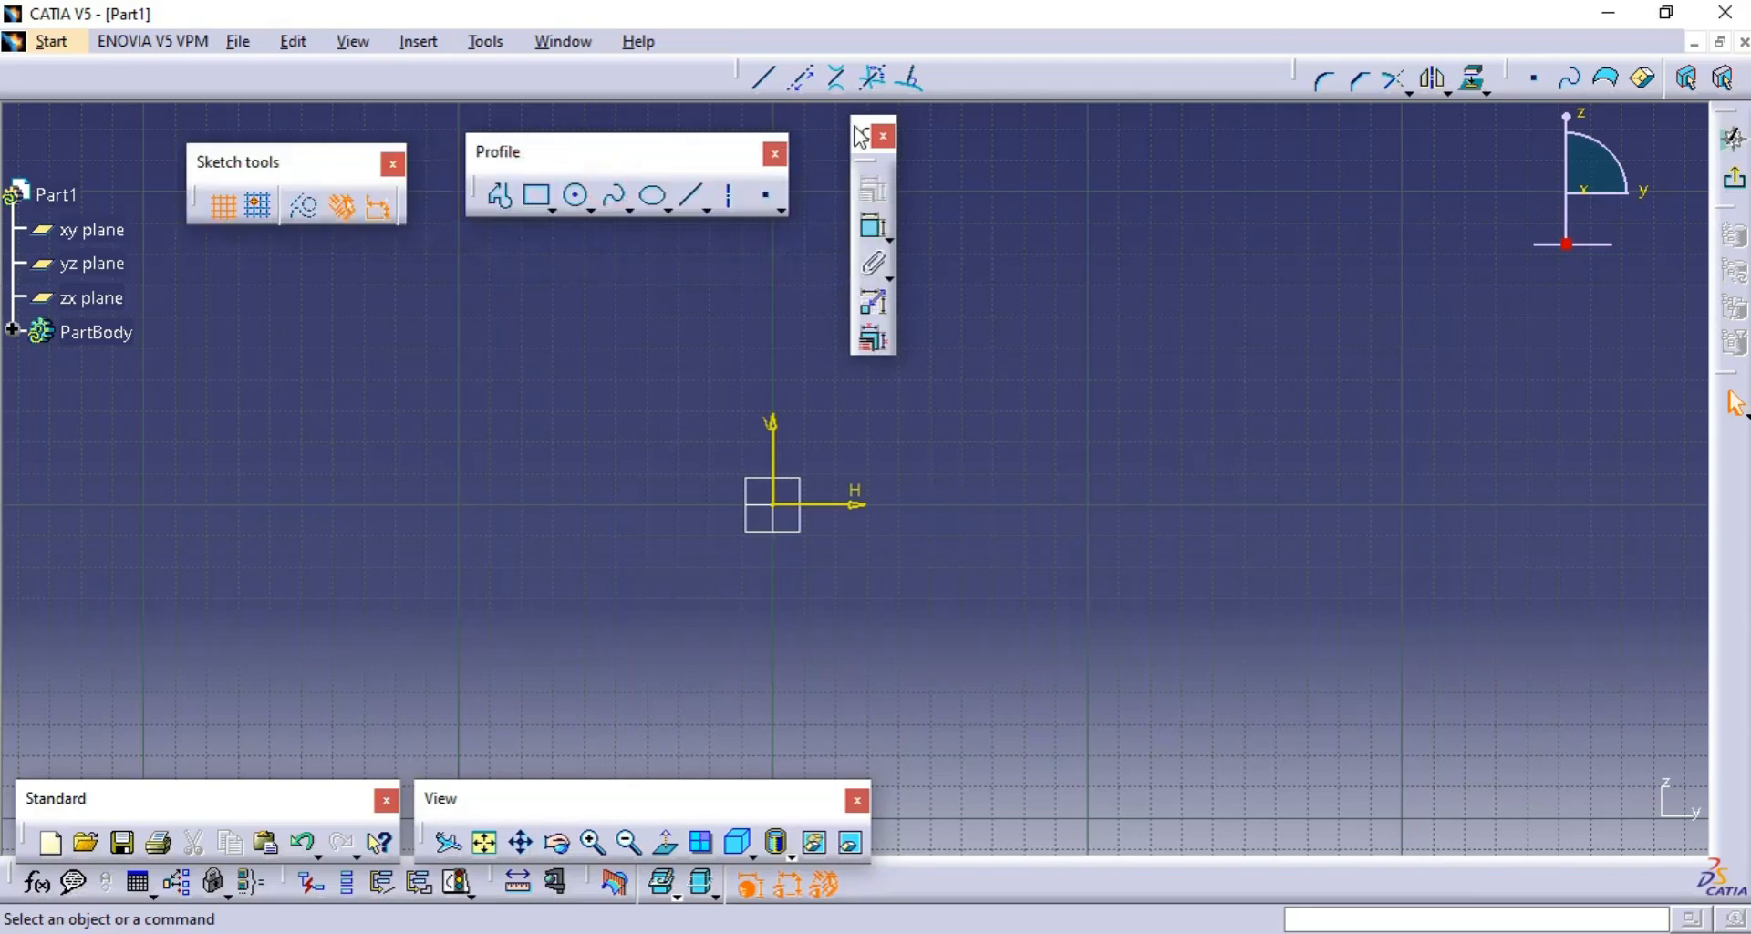
pyautogui.moveTo(859, 135); pyautogui.dragTo(1039, 113)
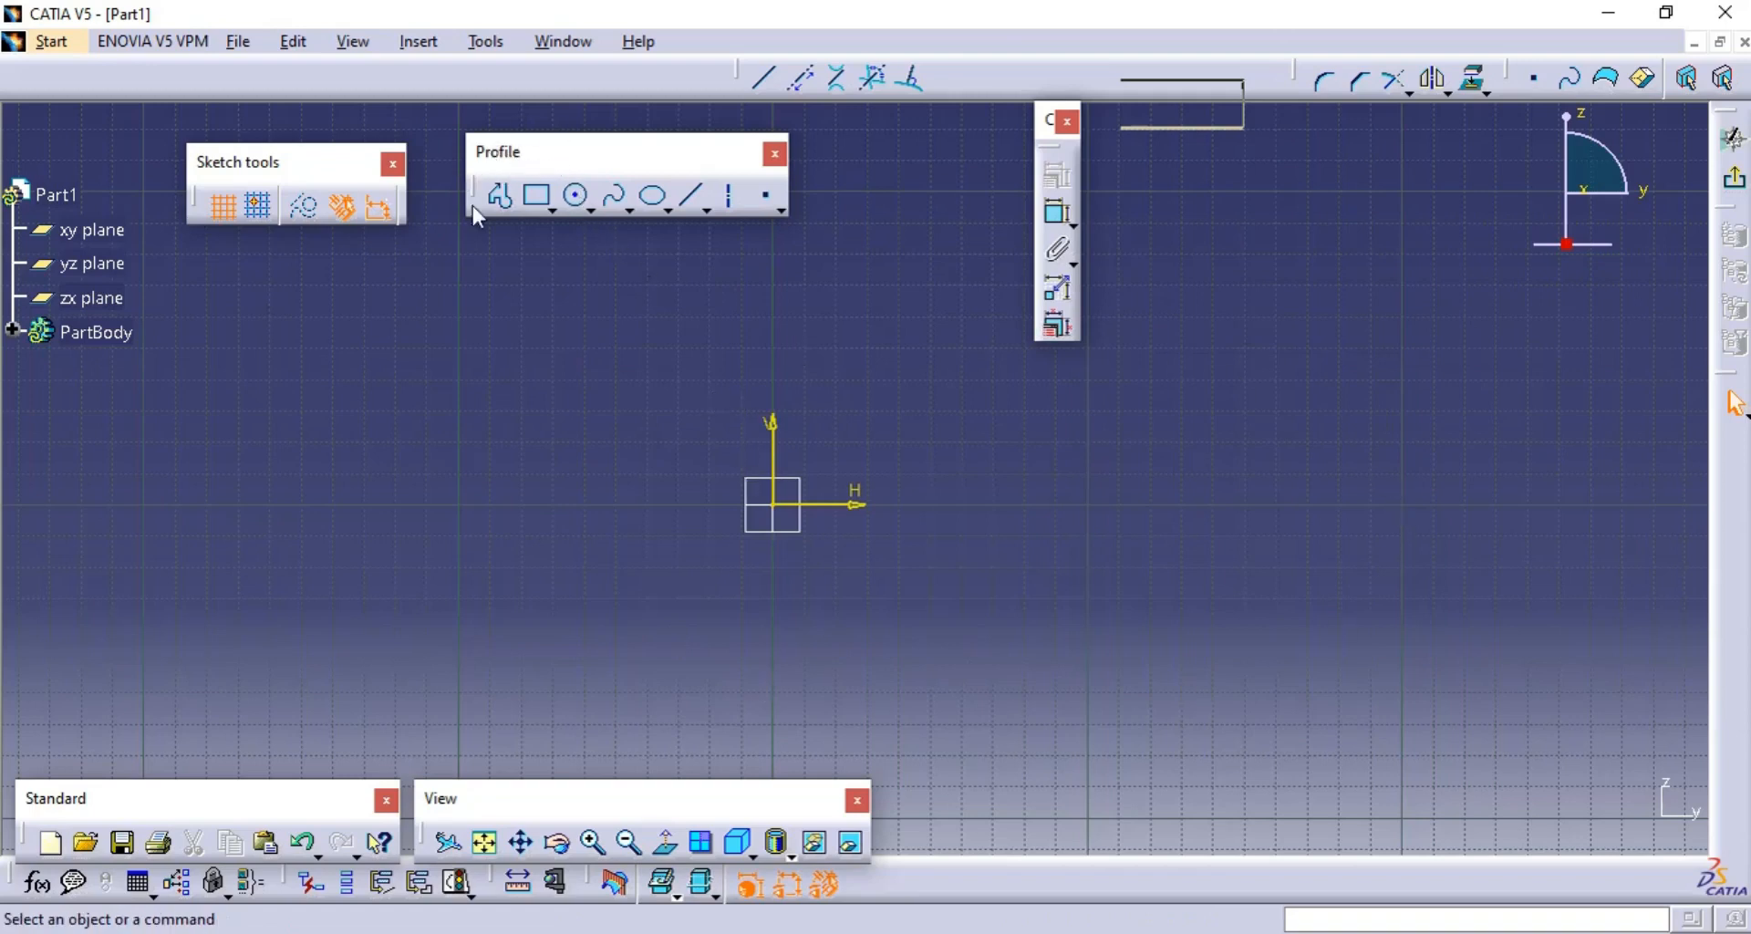
pyautogui.click(1316, 474)
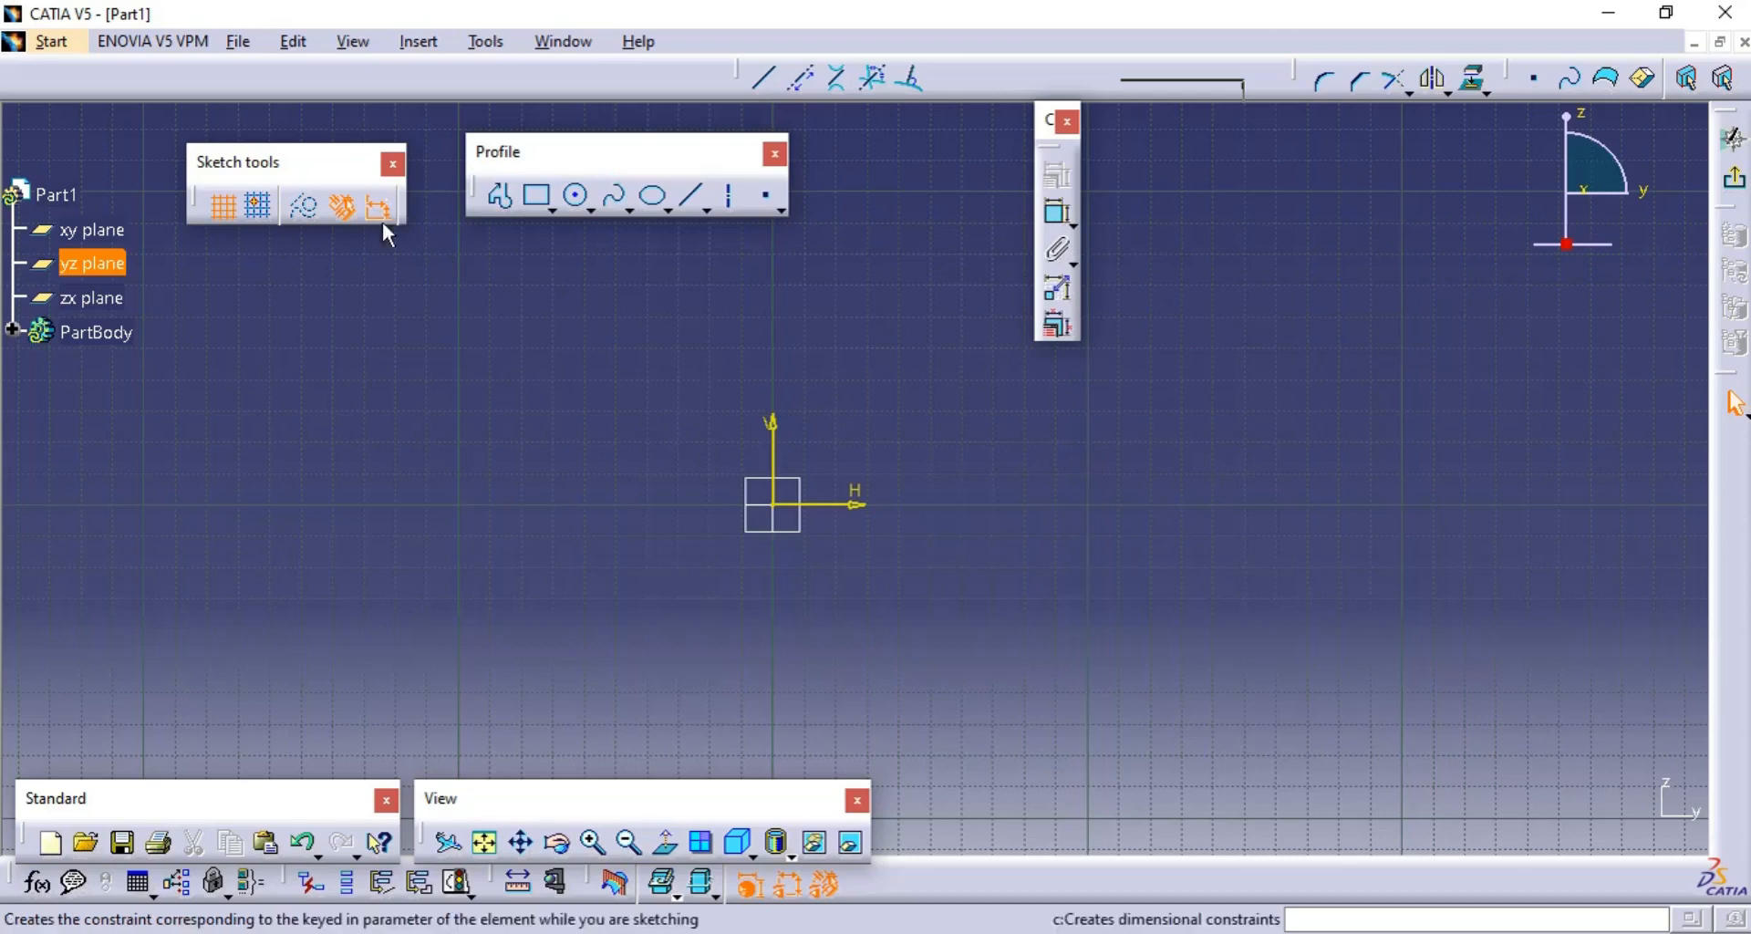
# - Hide the sketch grid, show it again, and enable Snap to Point
pyautogui.click(220, 206)
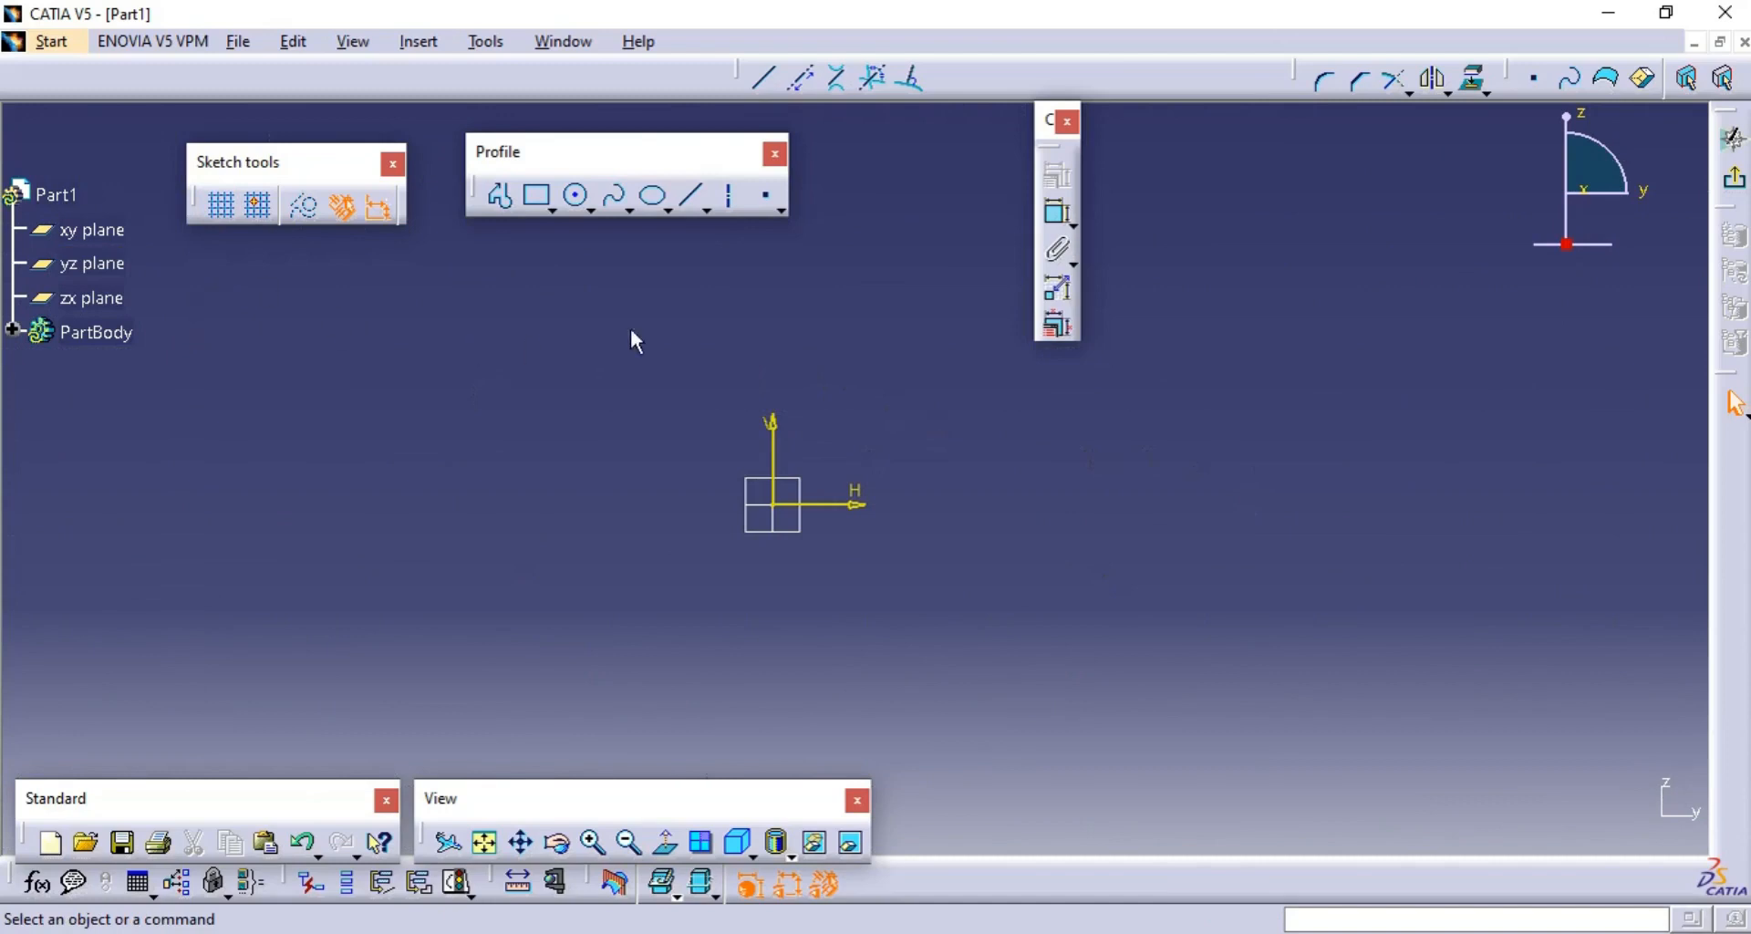
pyautogui.click(220, 206)
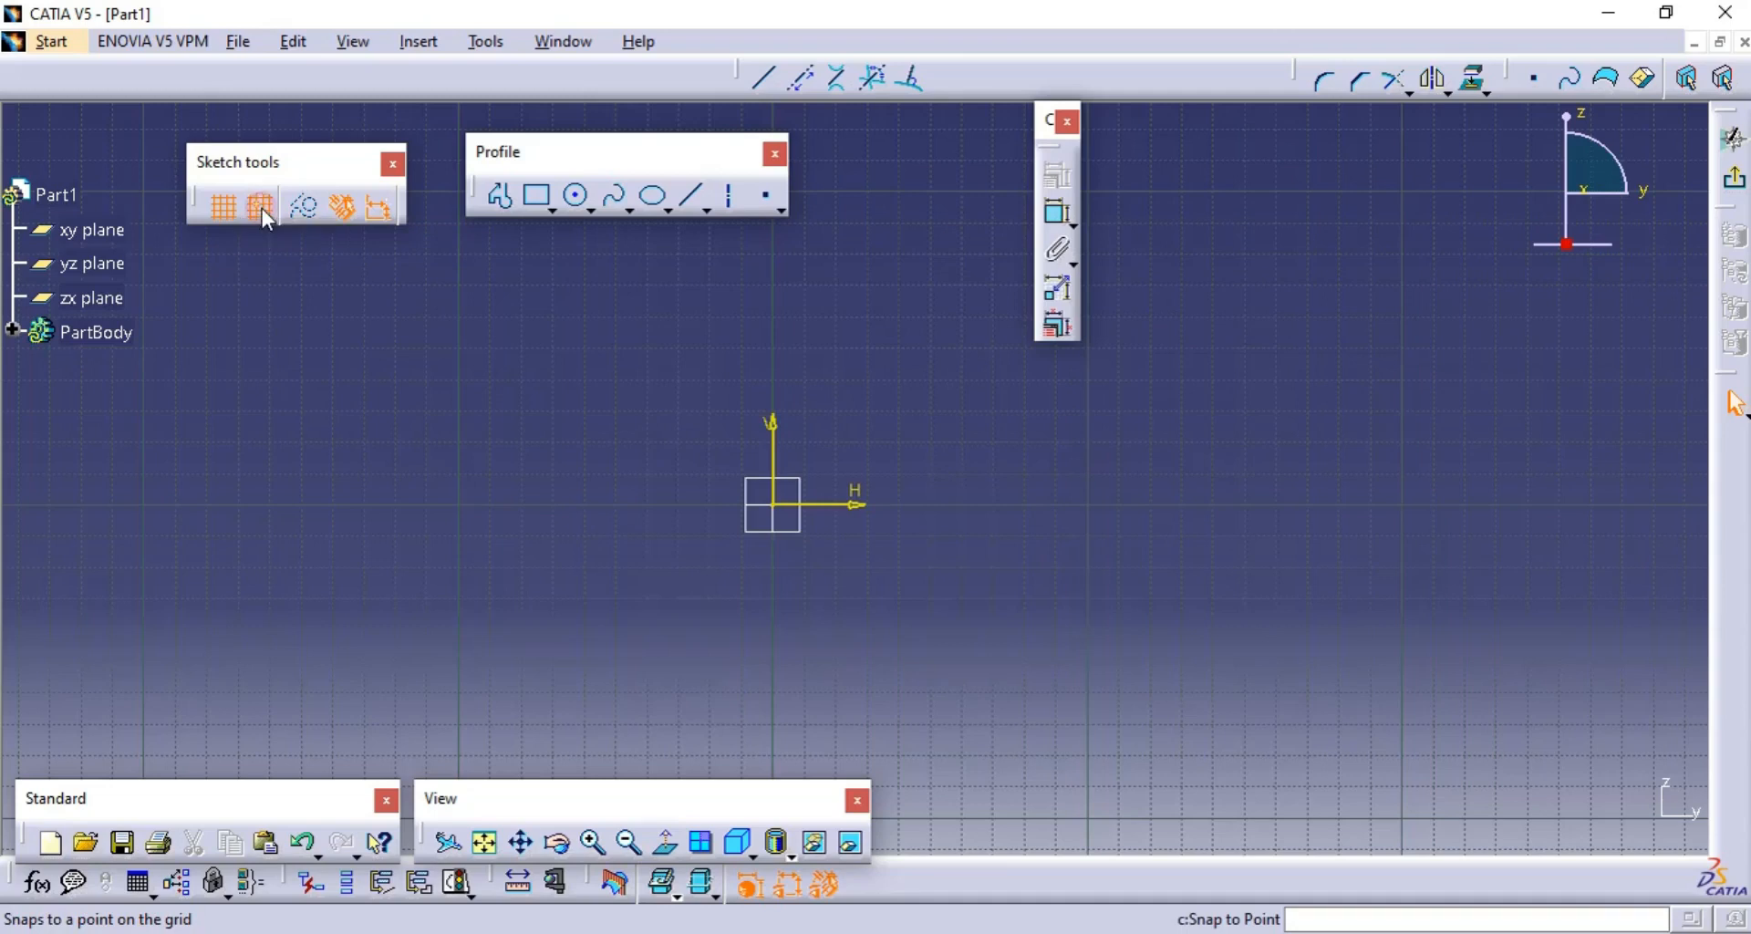
# - Sketch an open profile from the origin through points (40, 30), (20, 40) and (20, 50) mm
pyautogui.click(499, 195)
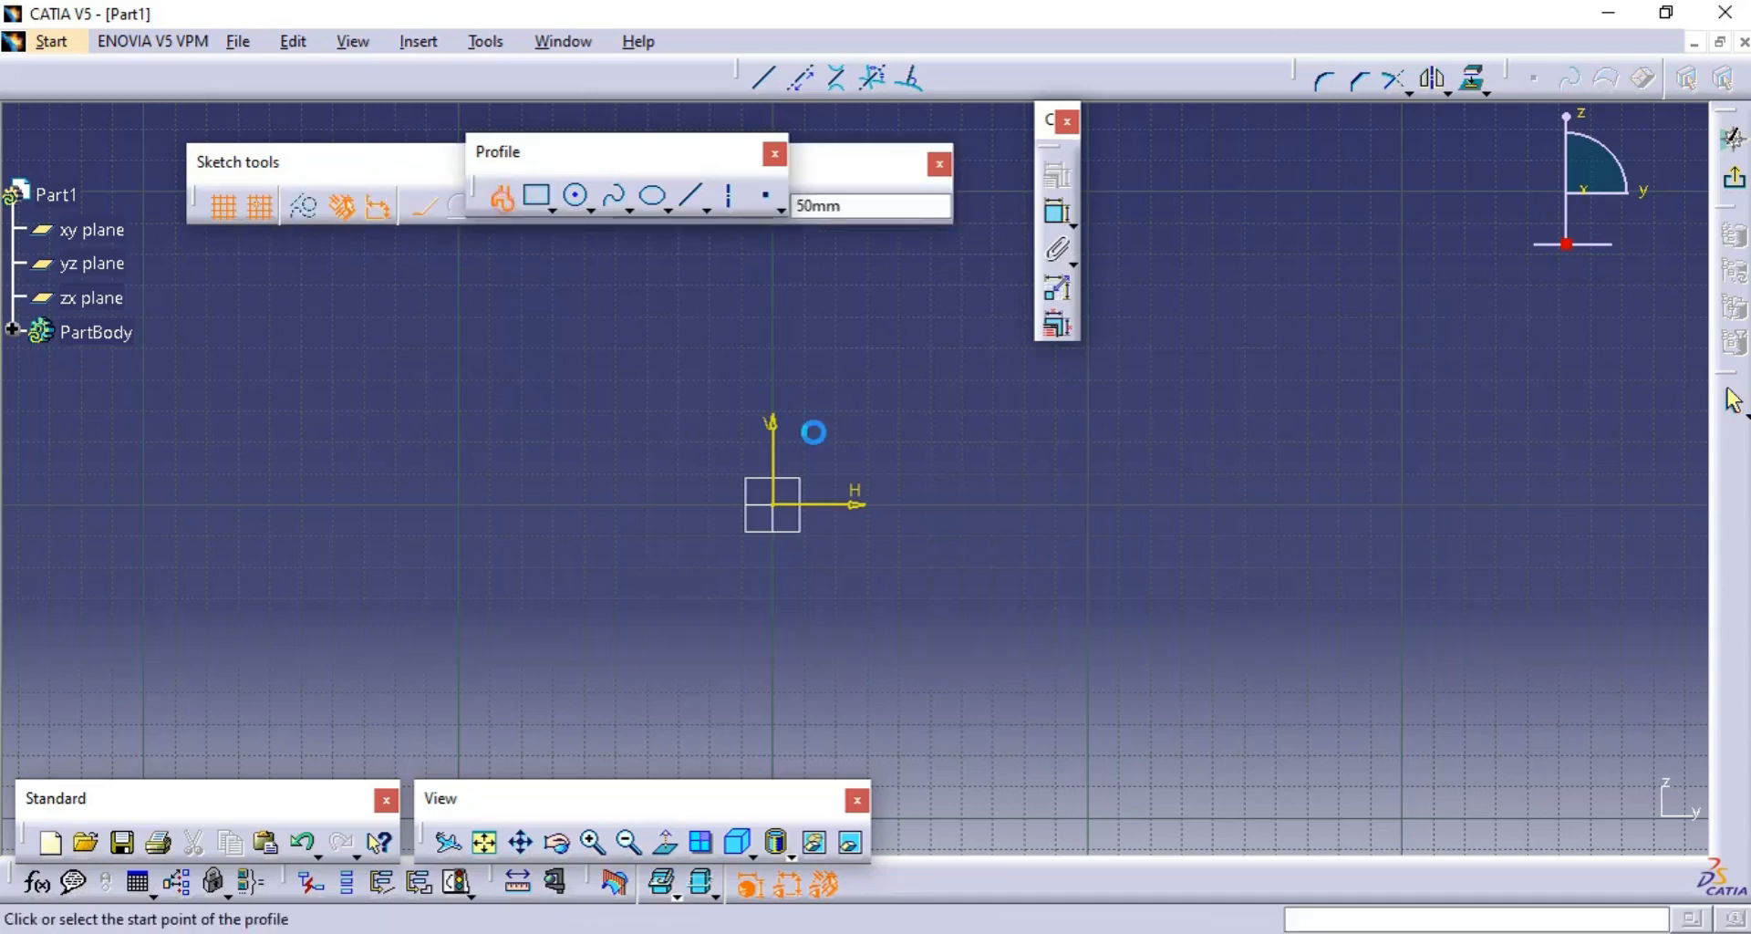
pyautogui.click(775, 504)
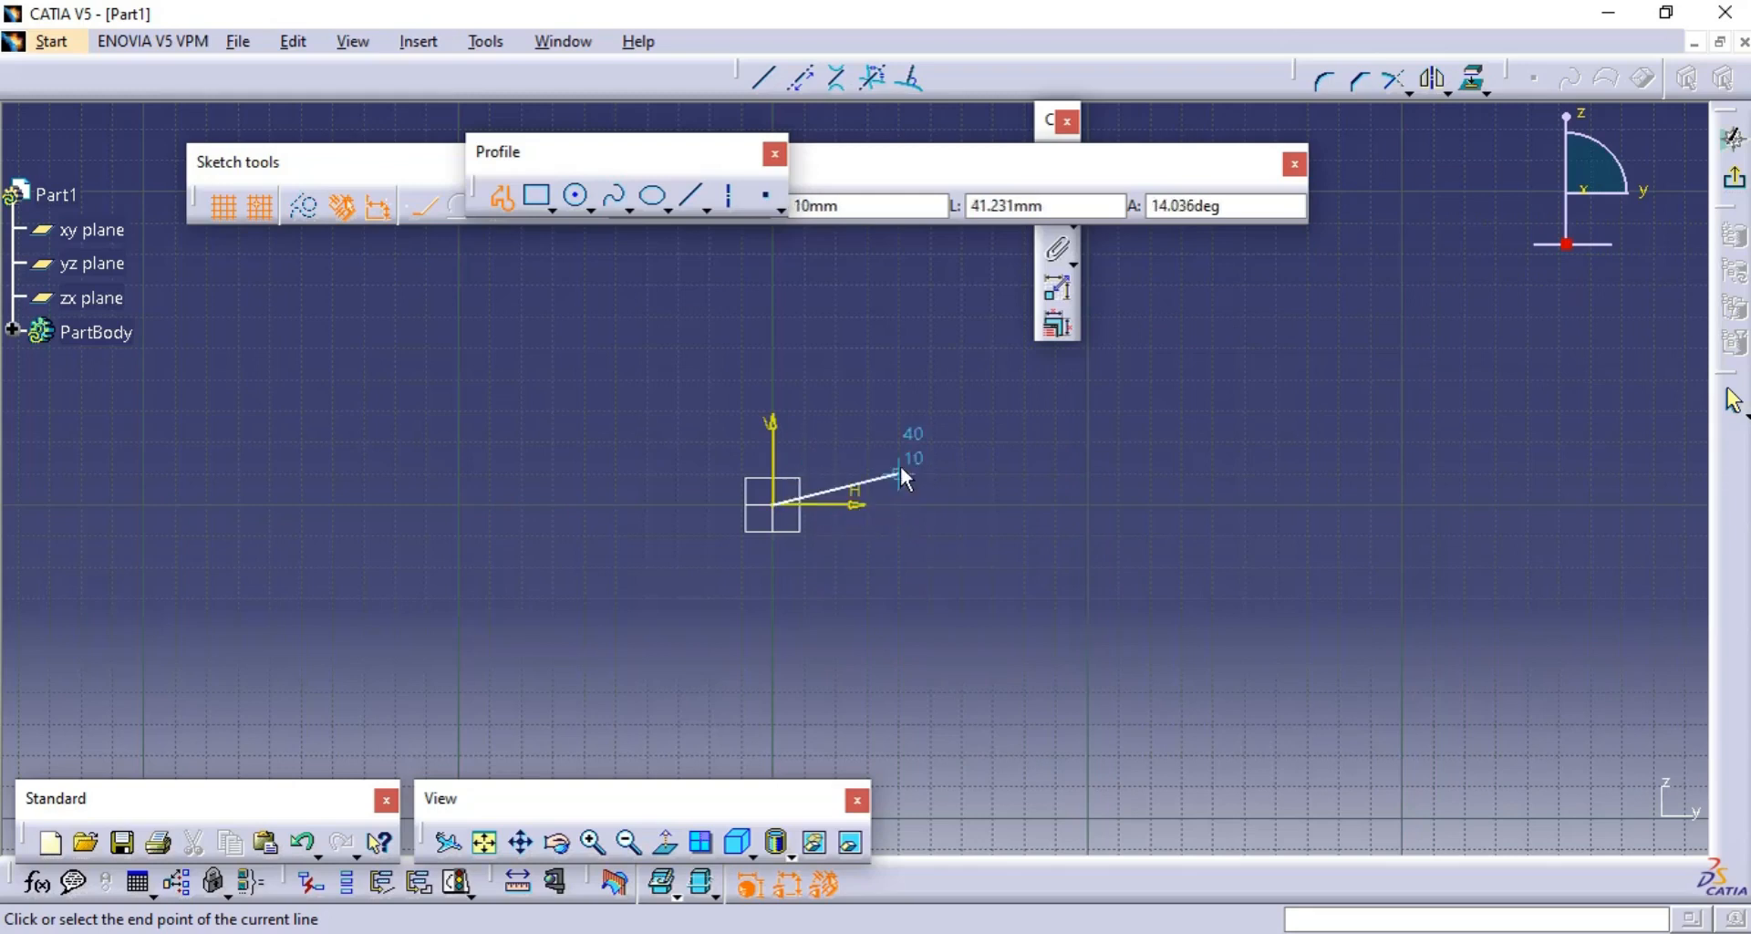
pyautogui.click(893, 416)
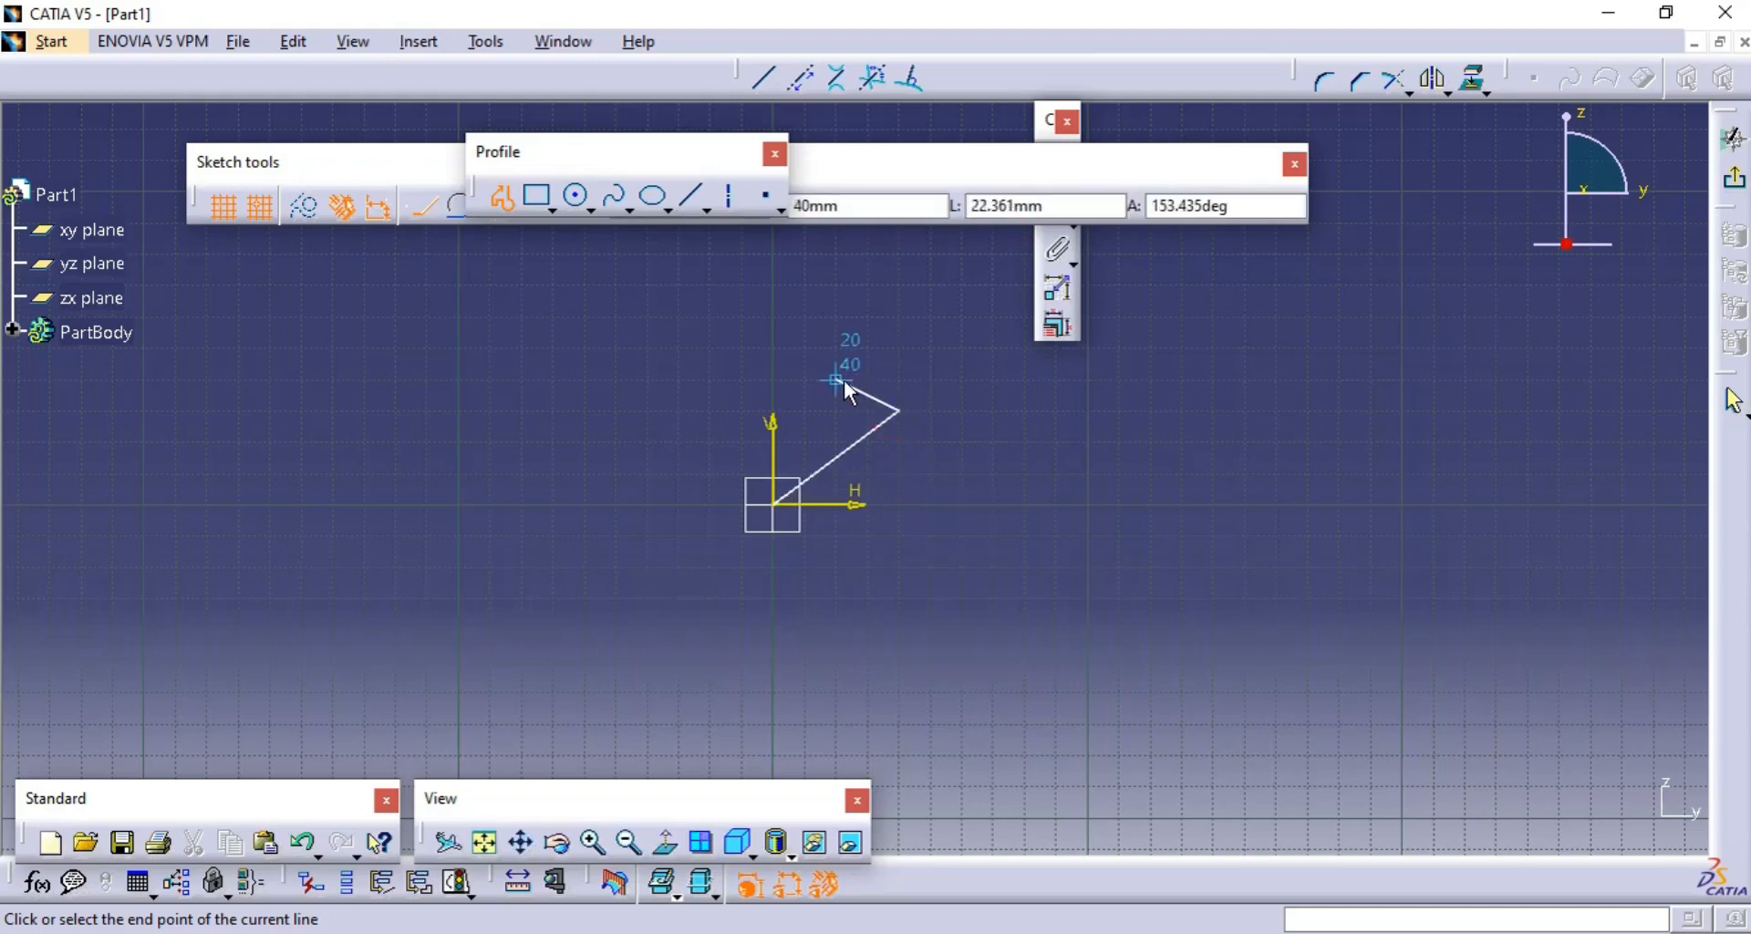
pyautogui.click(837, 379)
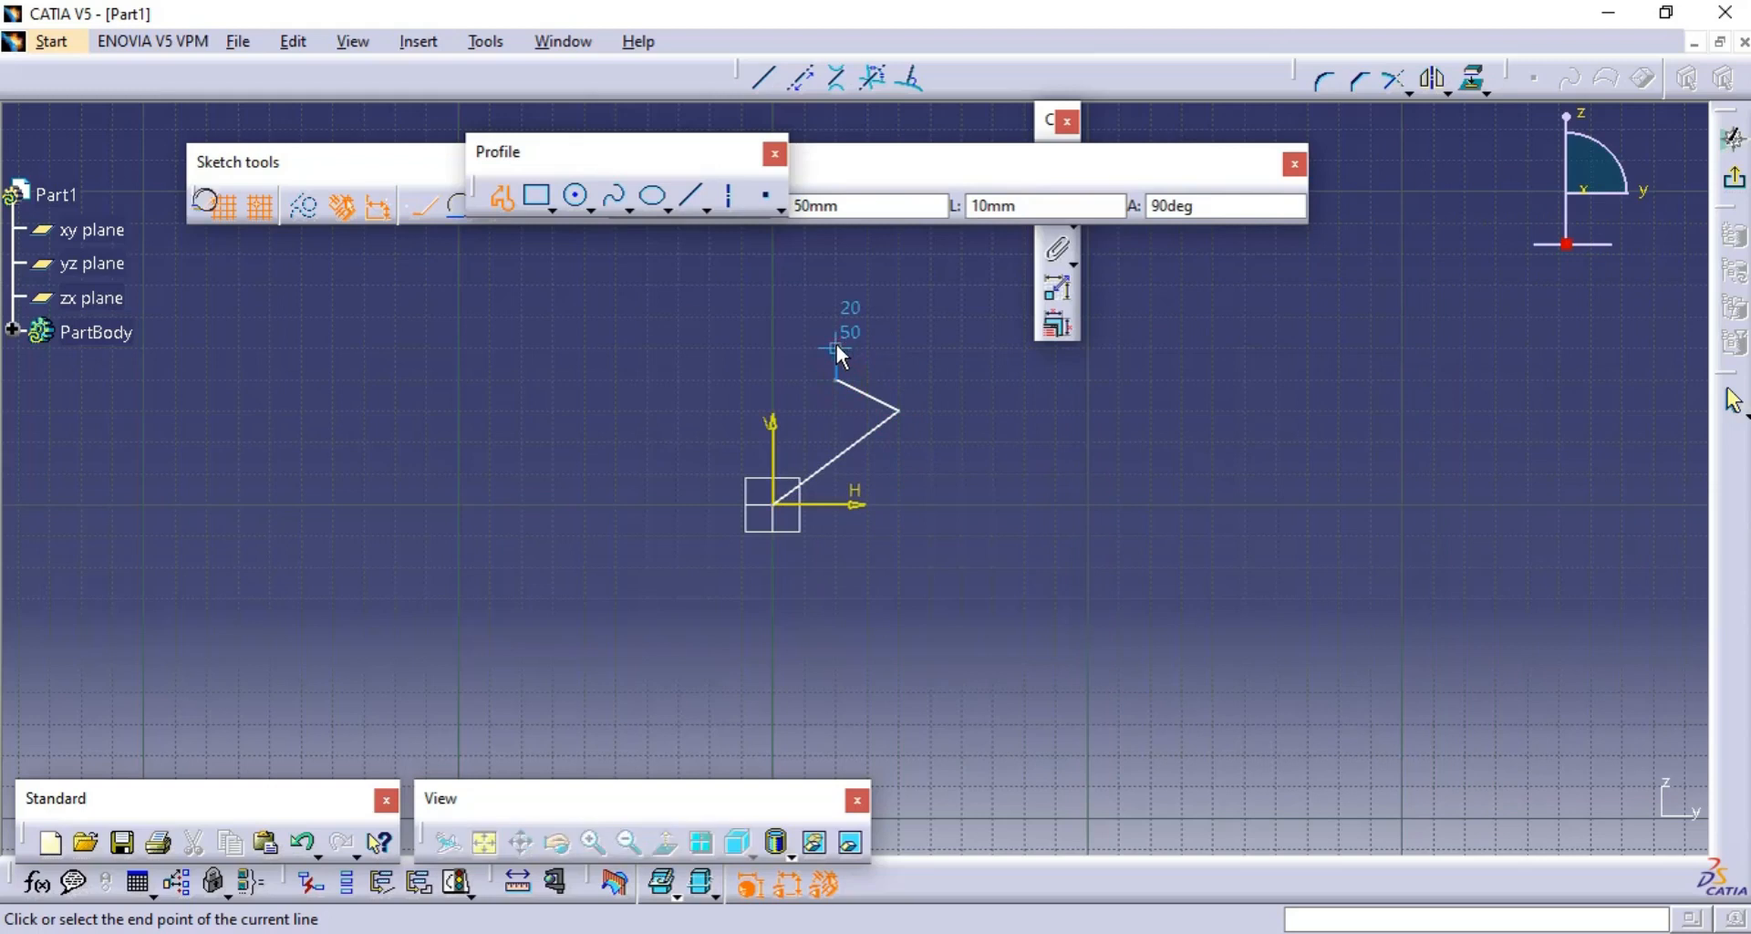
pyautogui.click(836, 346)
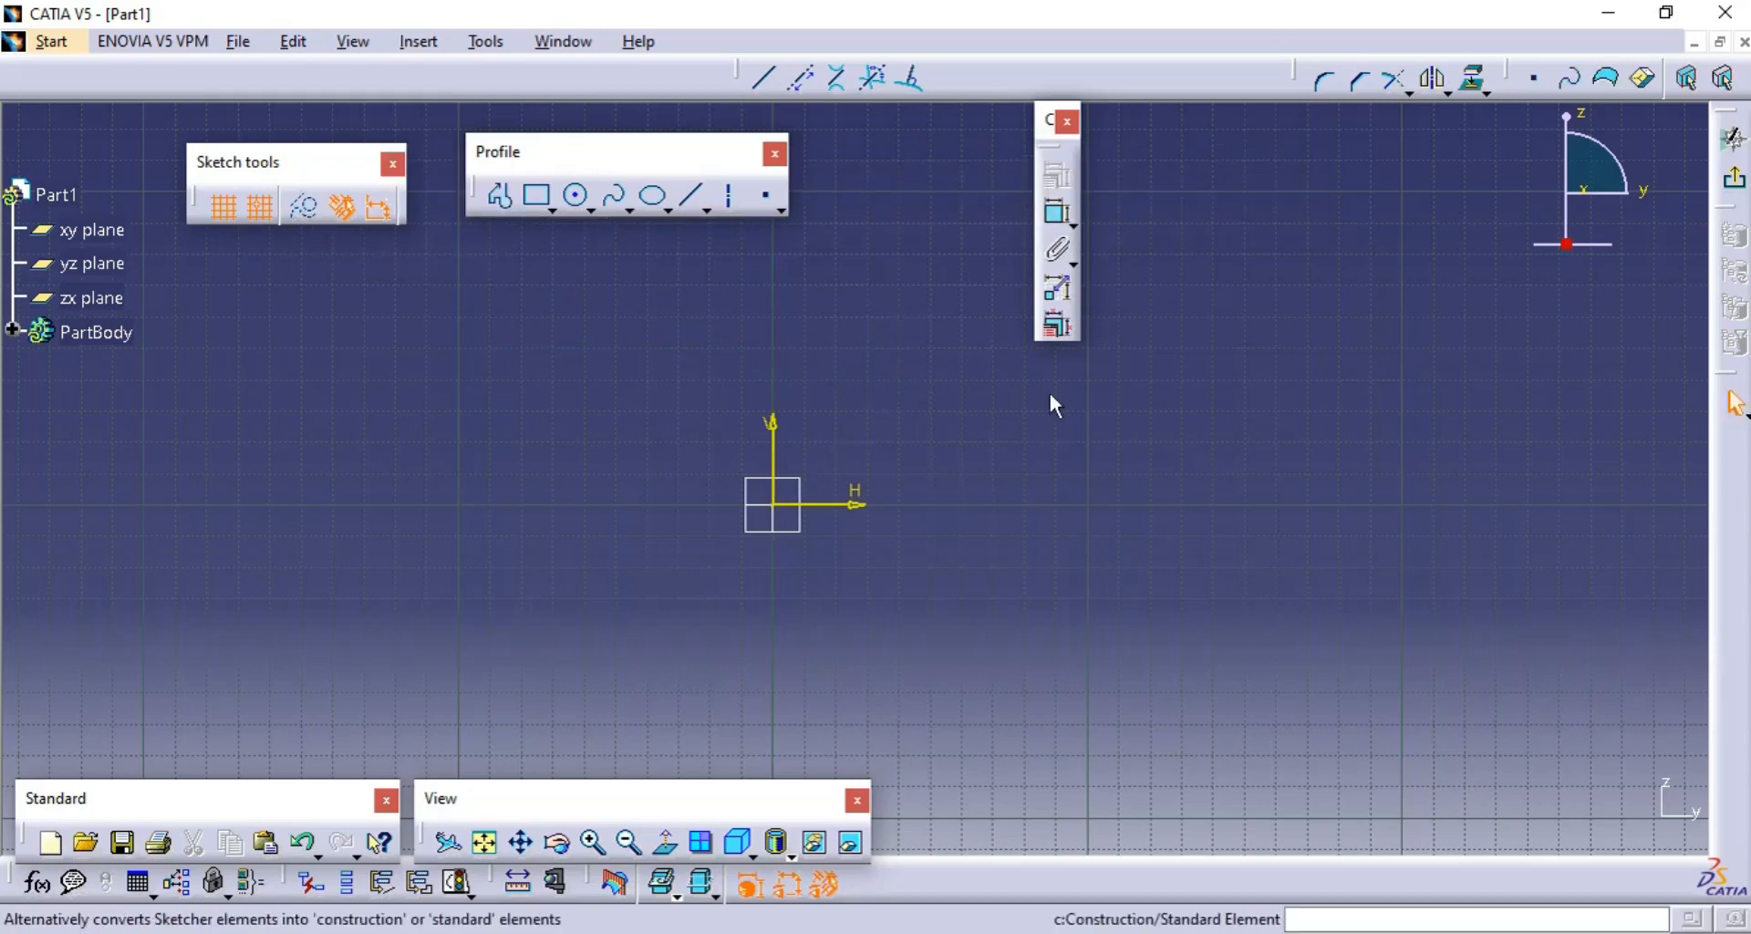
# - Draw a circle centred on the sketch origin and convert it to a construction element
pyautogui.click(579, 196)
pyautogui.click(773, 503)
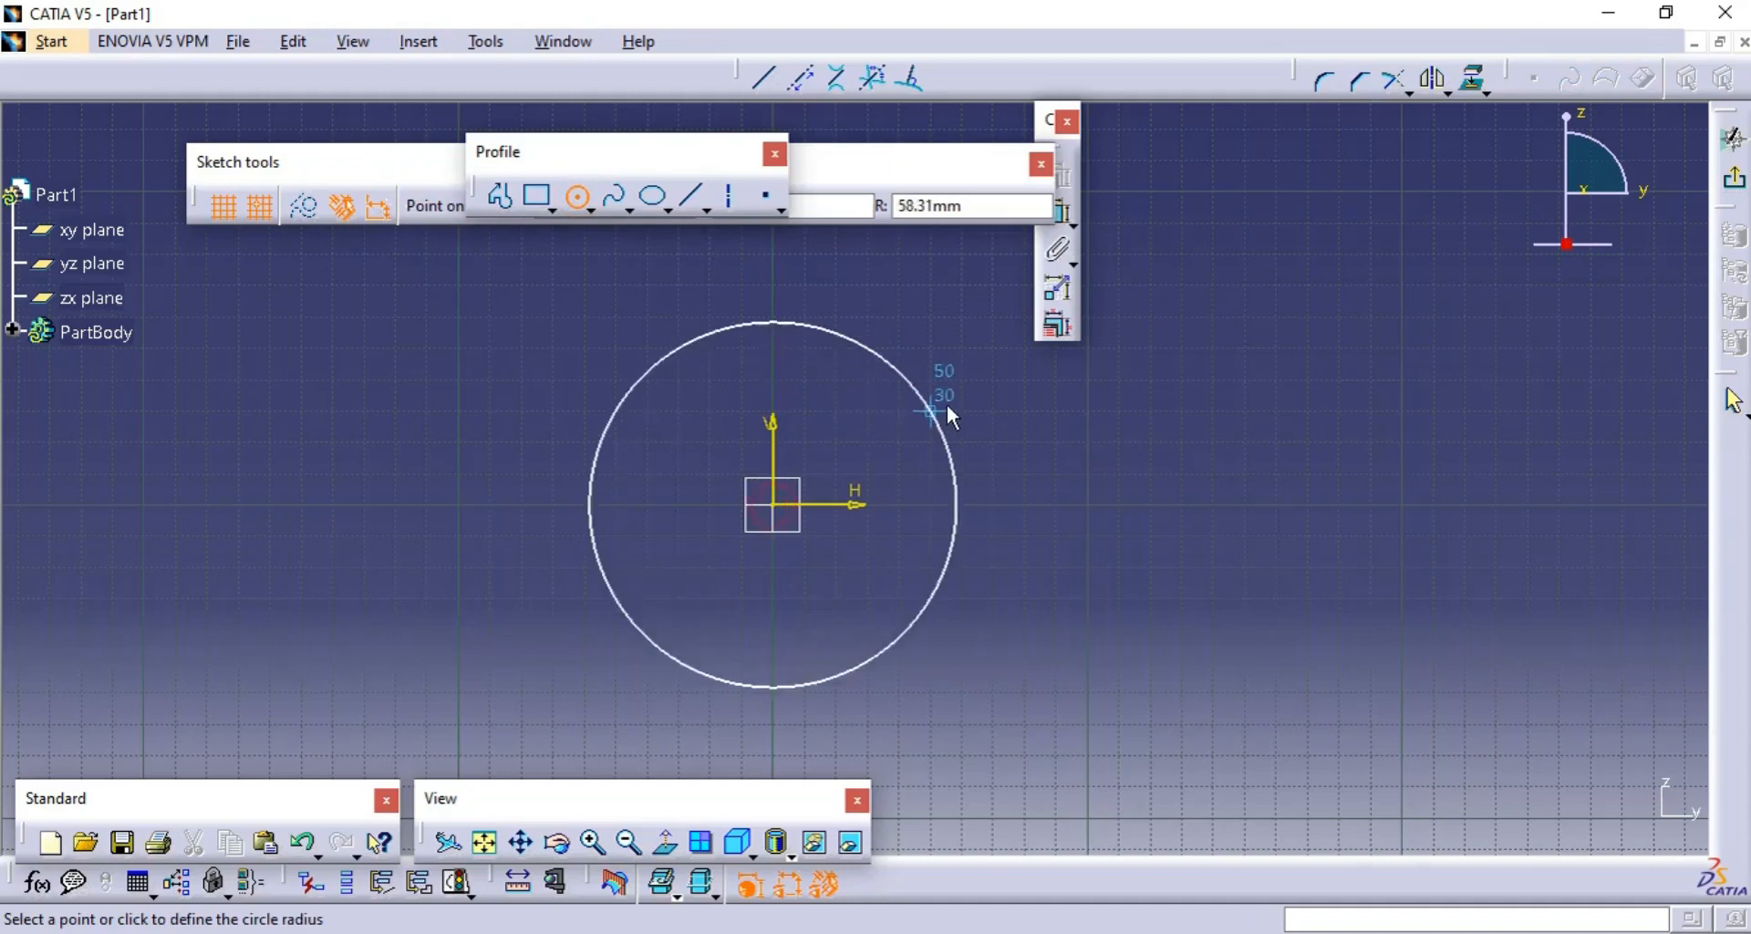
pyautogui.click(959, 432)
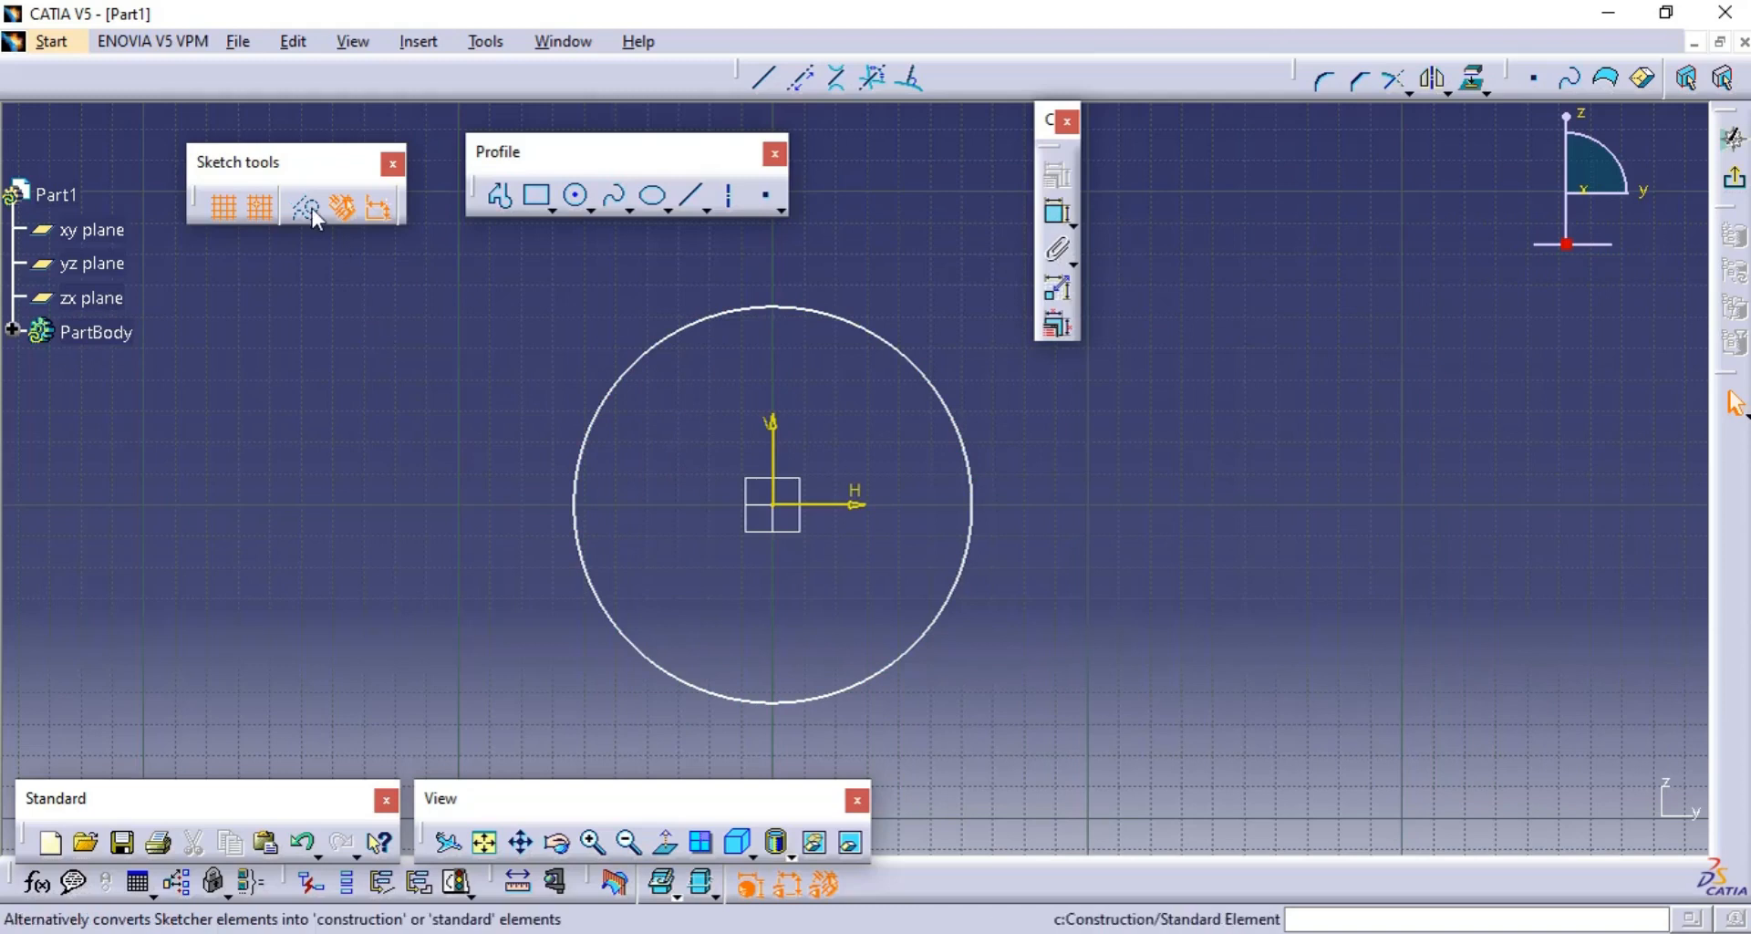
pyautogui.click(634, 380)
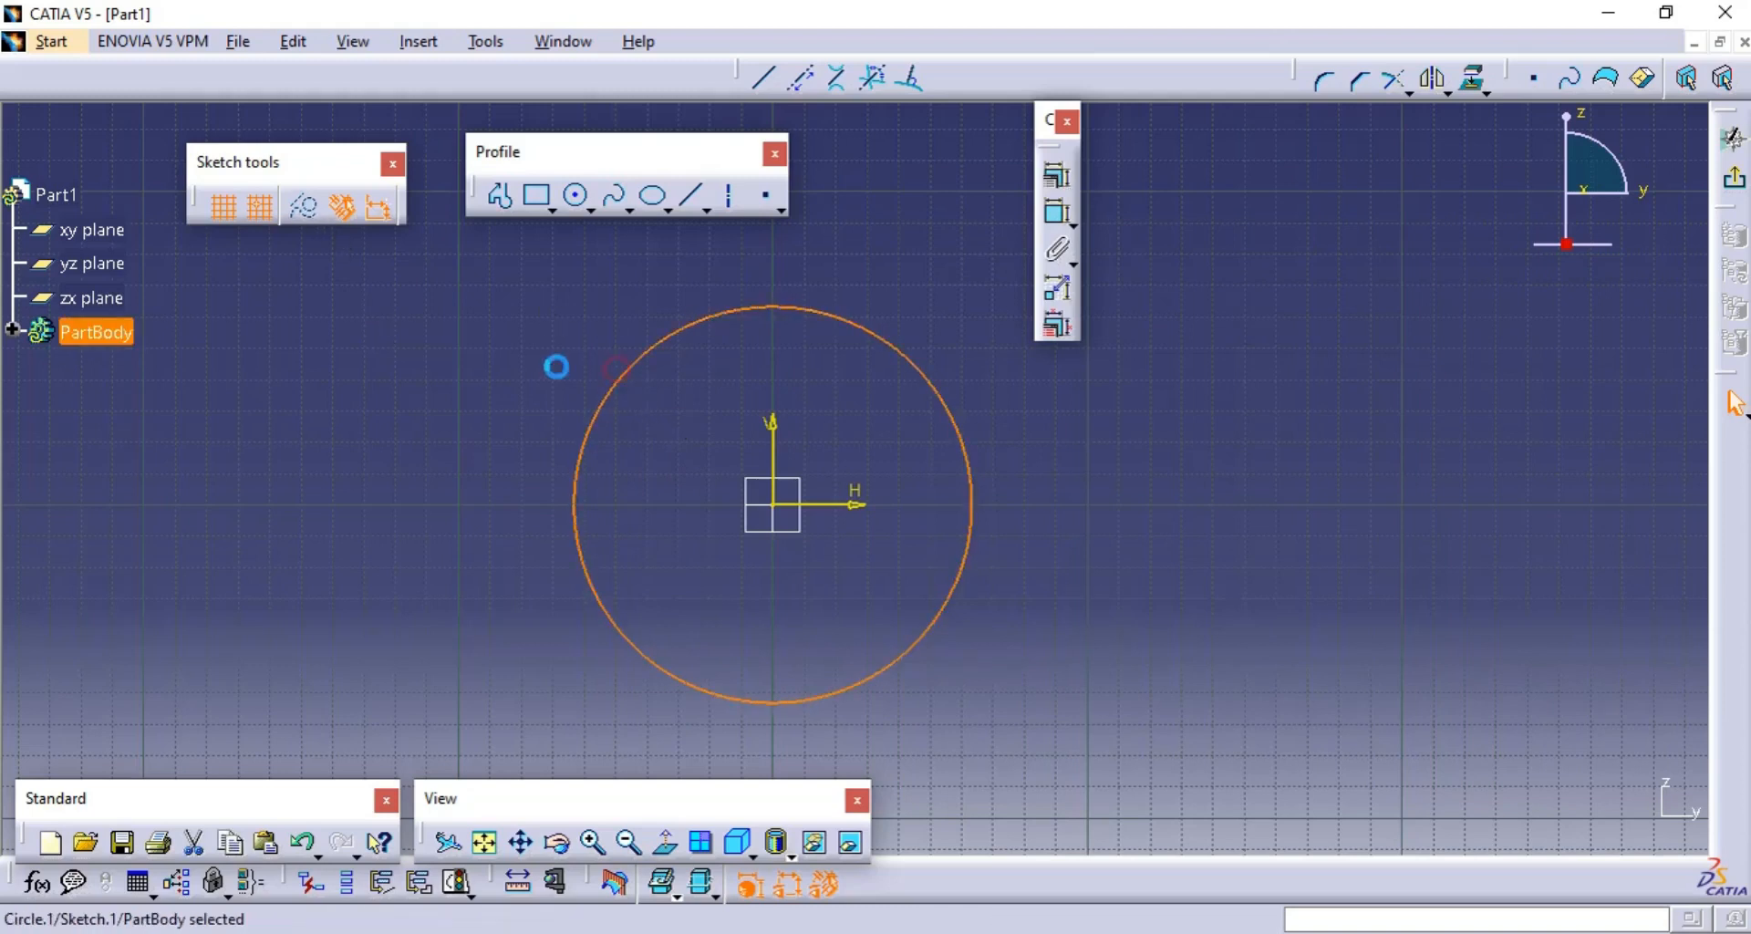
pyautogui.click(303, 208)
pyautogui.click(303, 208)
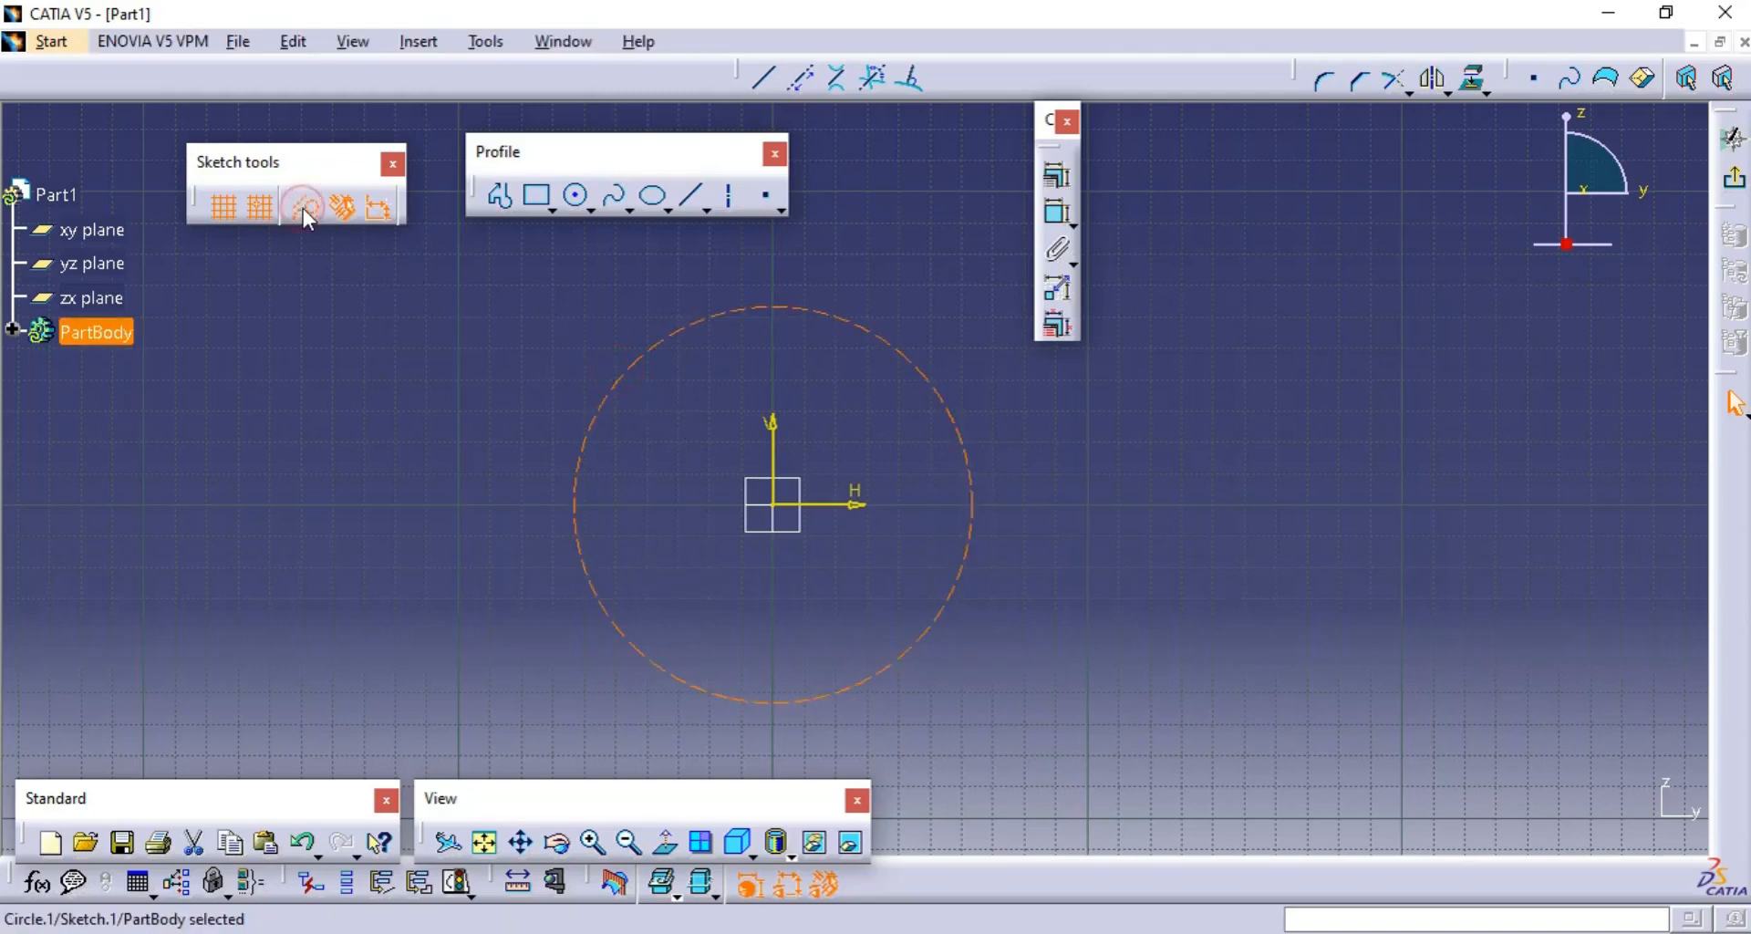
pyautogui.click(1108, 553)
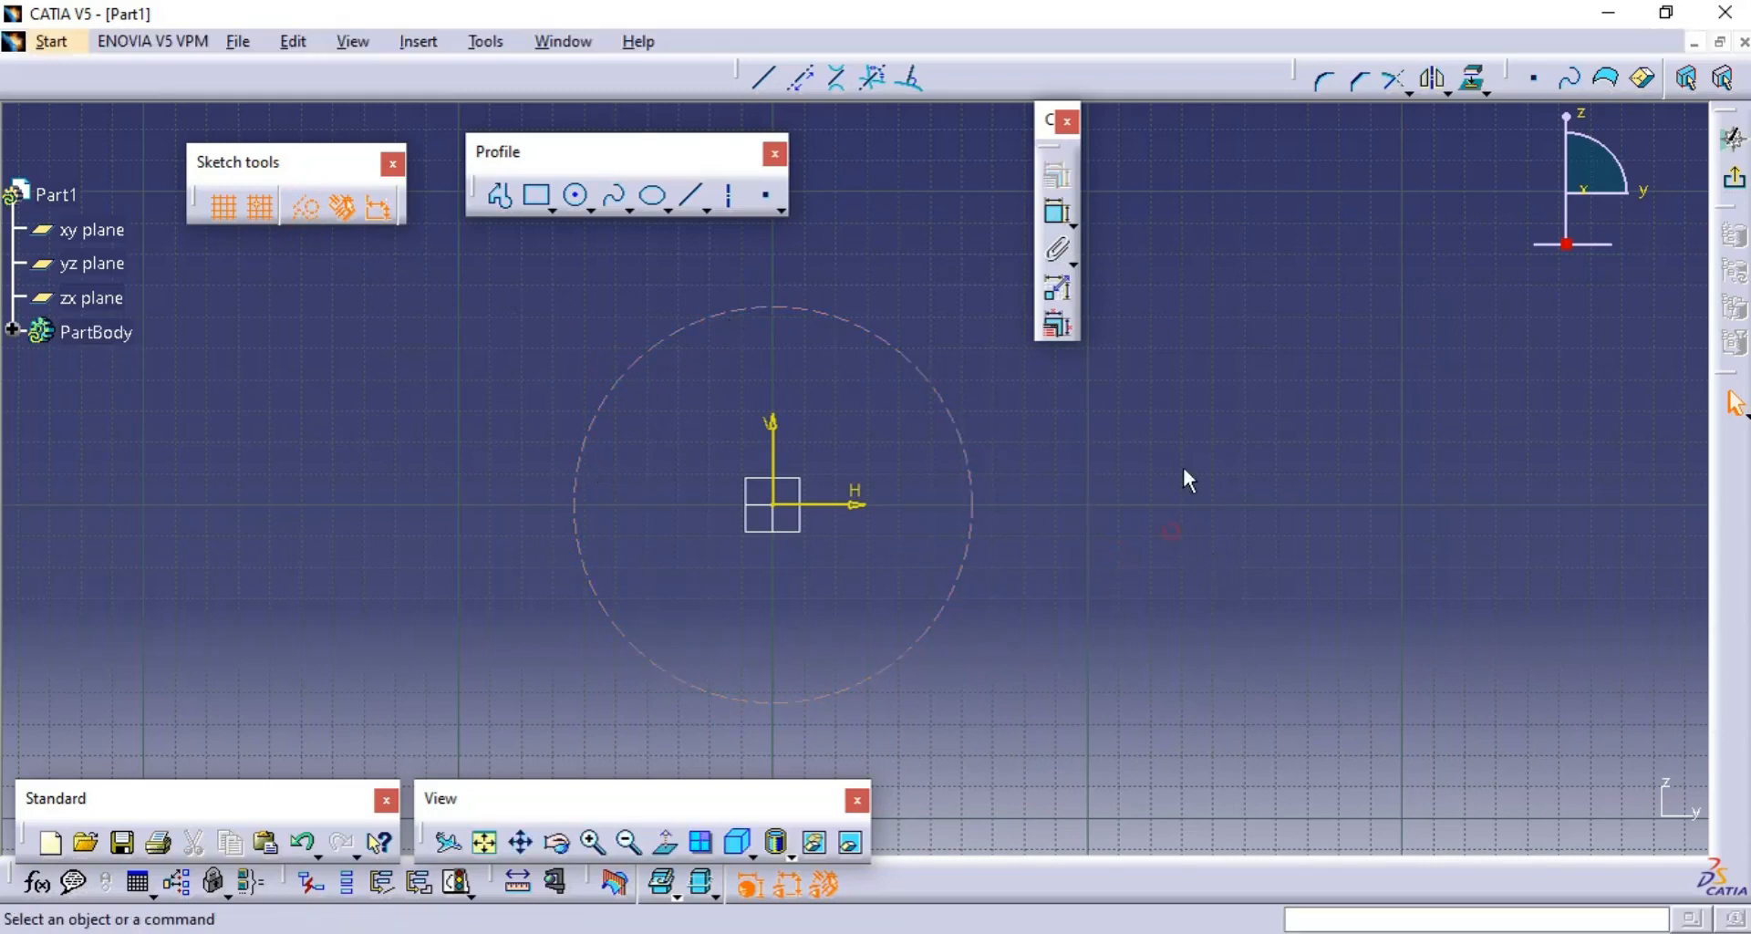
# - Draw a construction line about 270 mm long along the horizontal axis, passing through the origin and crossing the circle
pyautogui.click(766, 79)
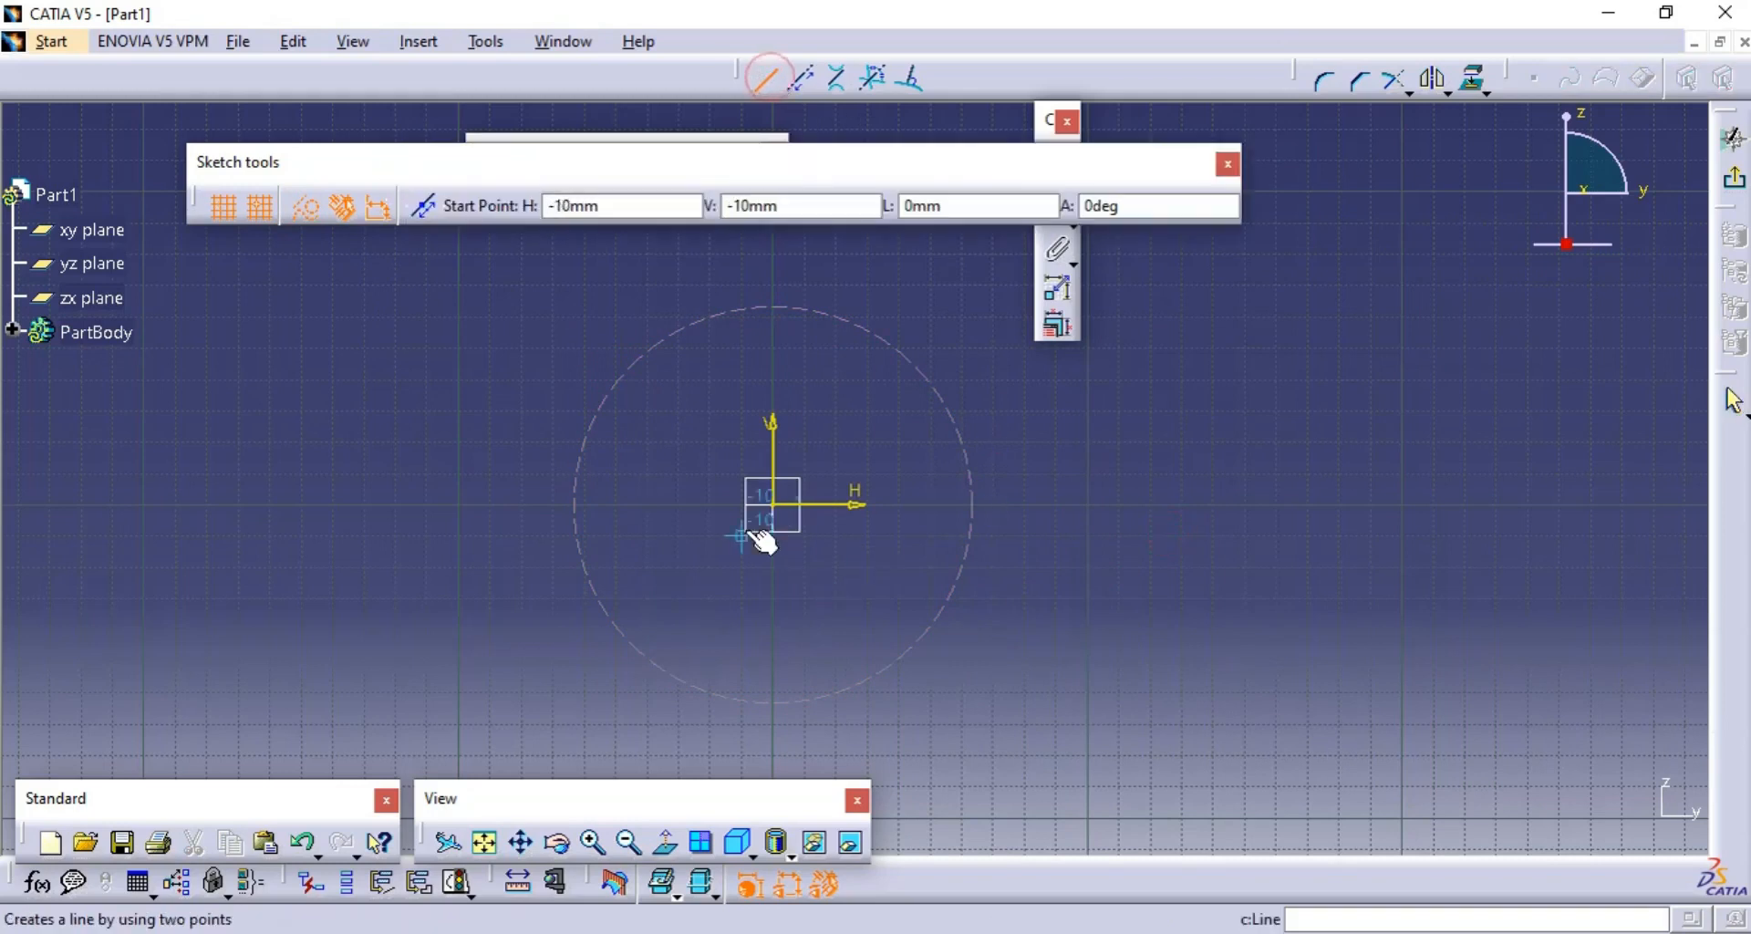
pyautogui.click(348, 503)
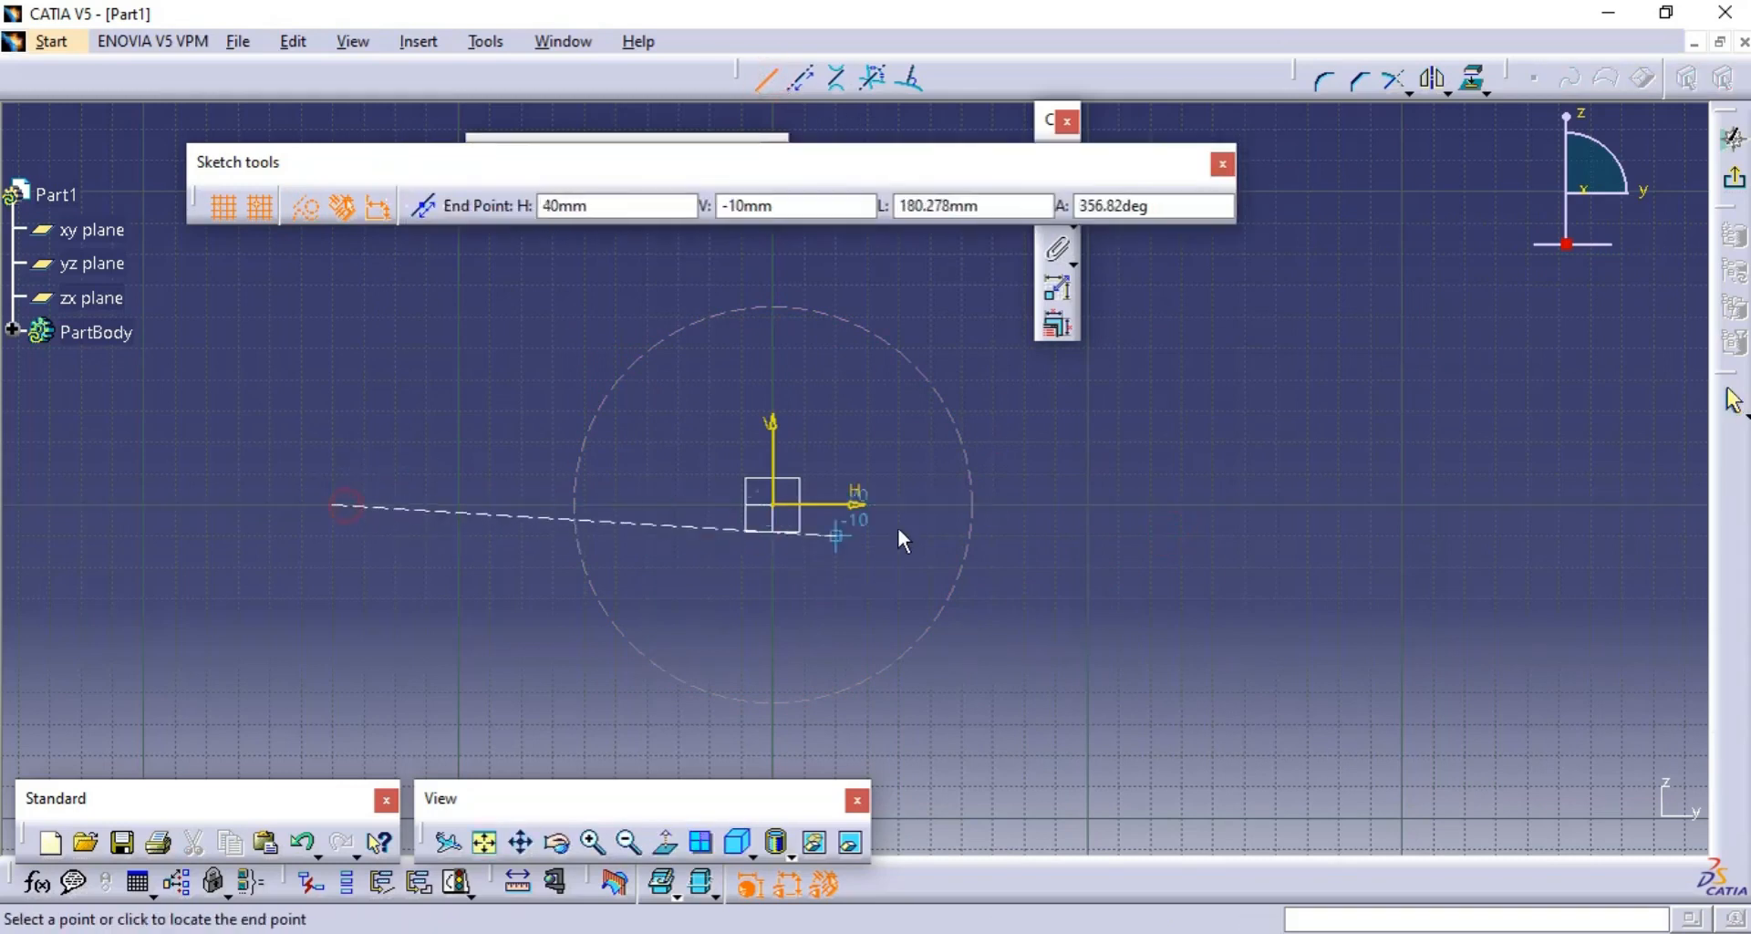
pyautogui.click(1191, 505)
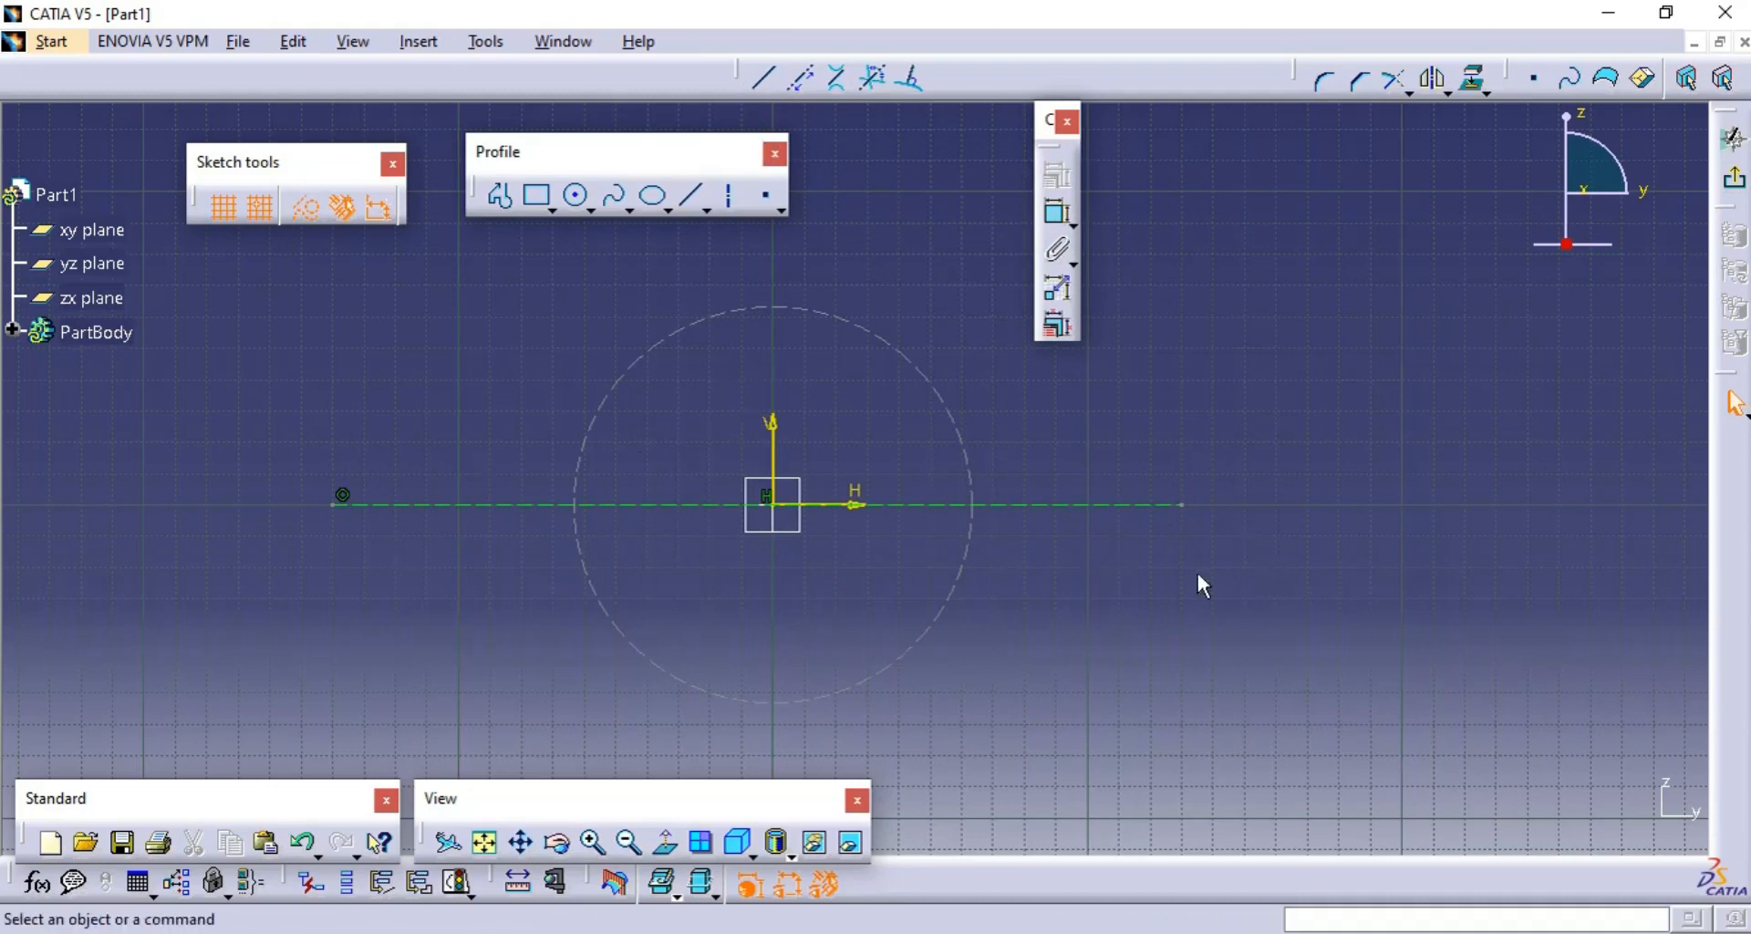
# - Switch back to standard elements and draw a horizontal line about 270 mm long, 80 mm below the origin
pyautogui.click(759, 80)
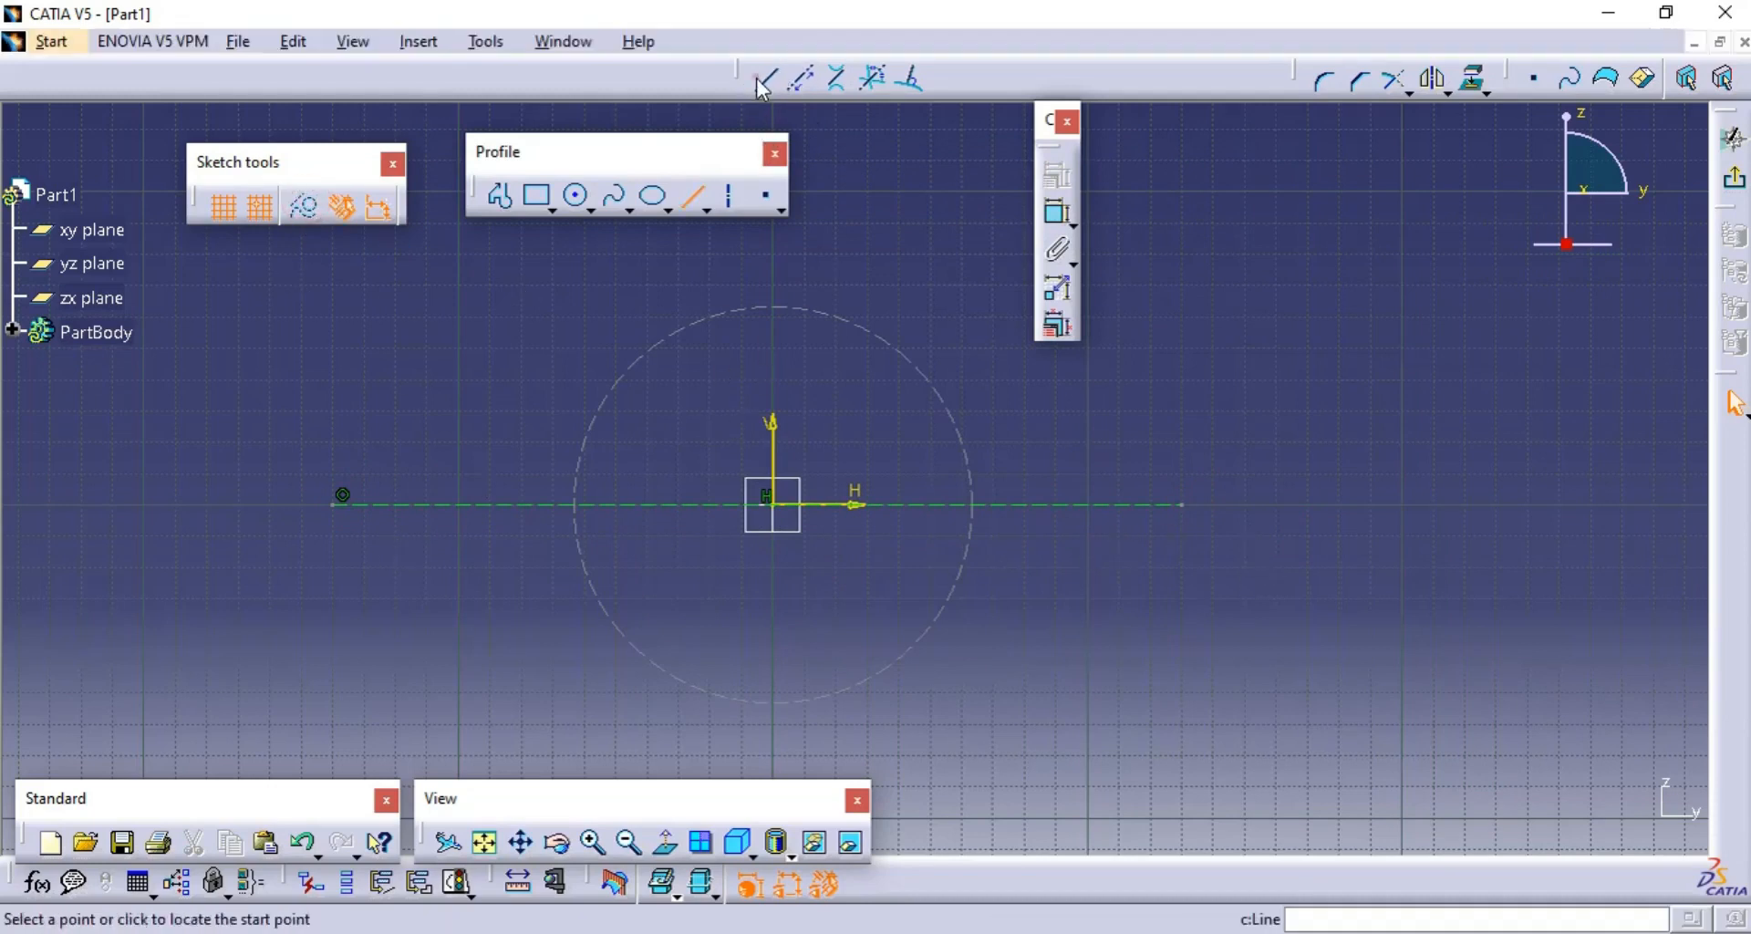
pyautogui.click(340, 746)
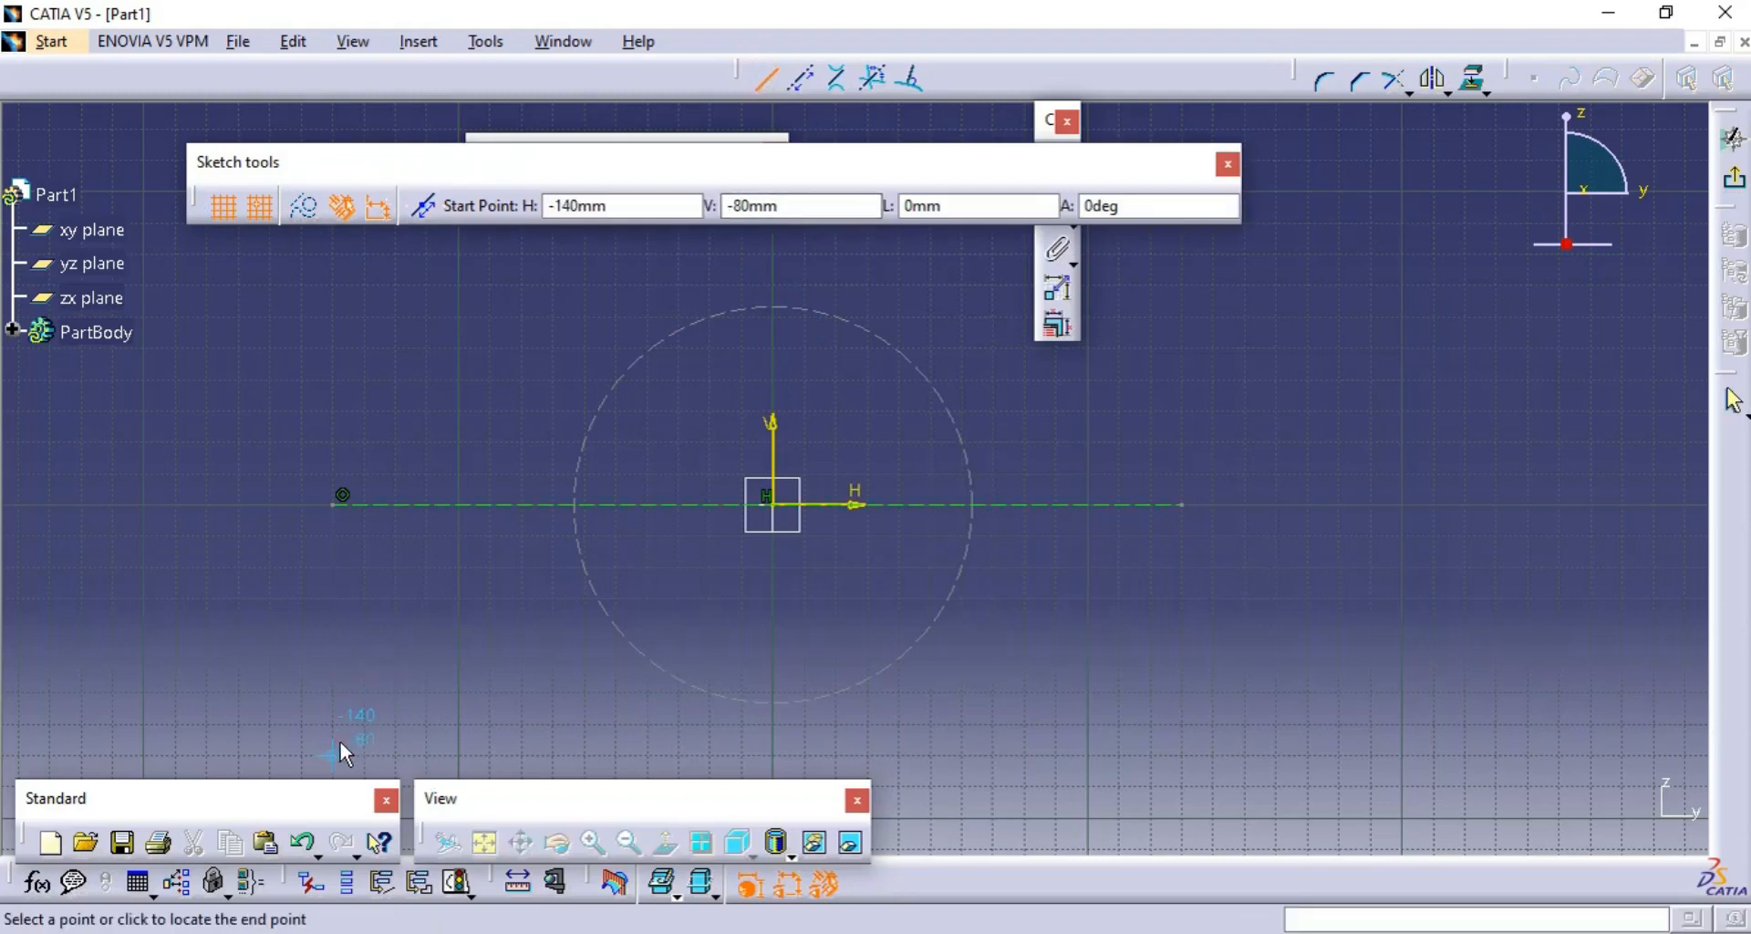
pyautogui.click(1186, 750)
pyautogui.click(1251, 638)
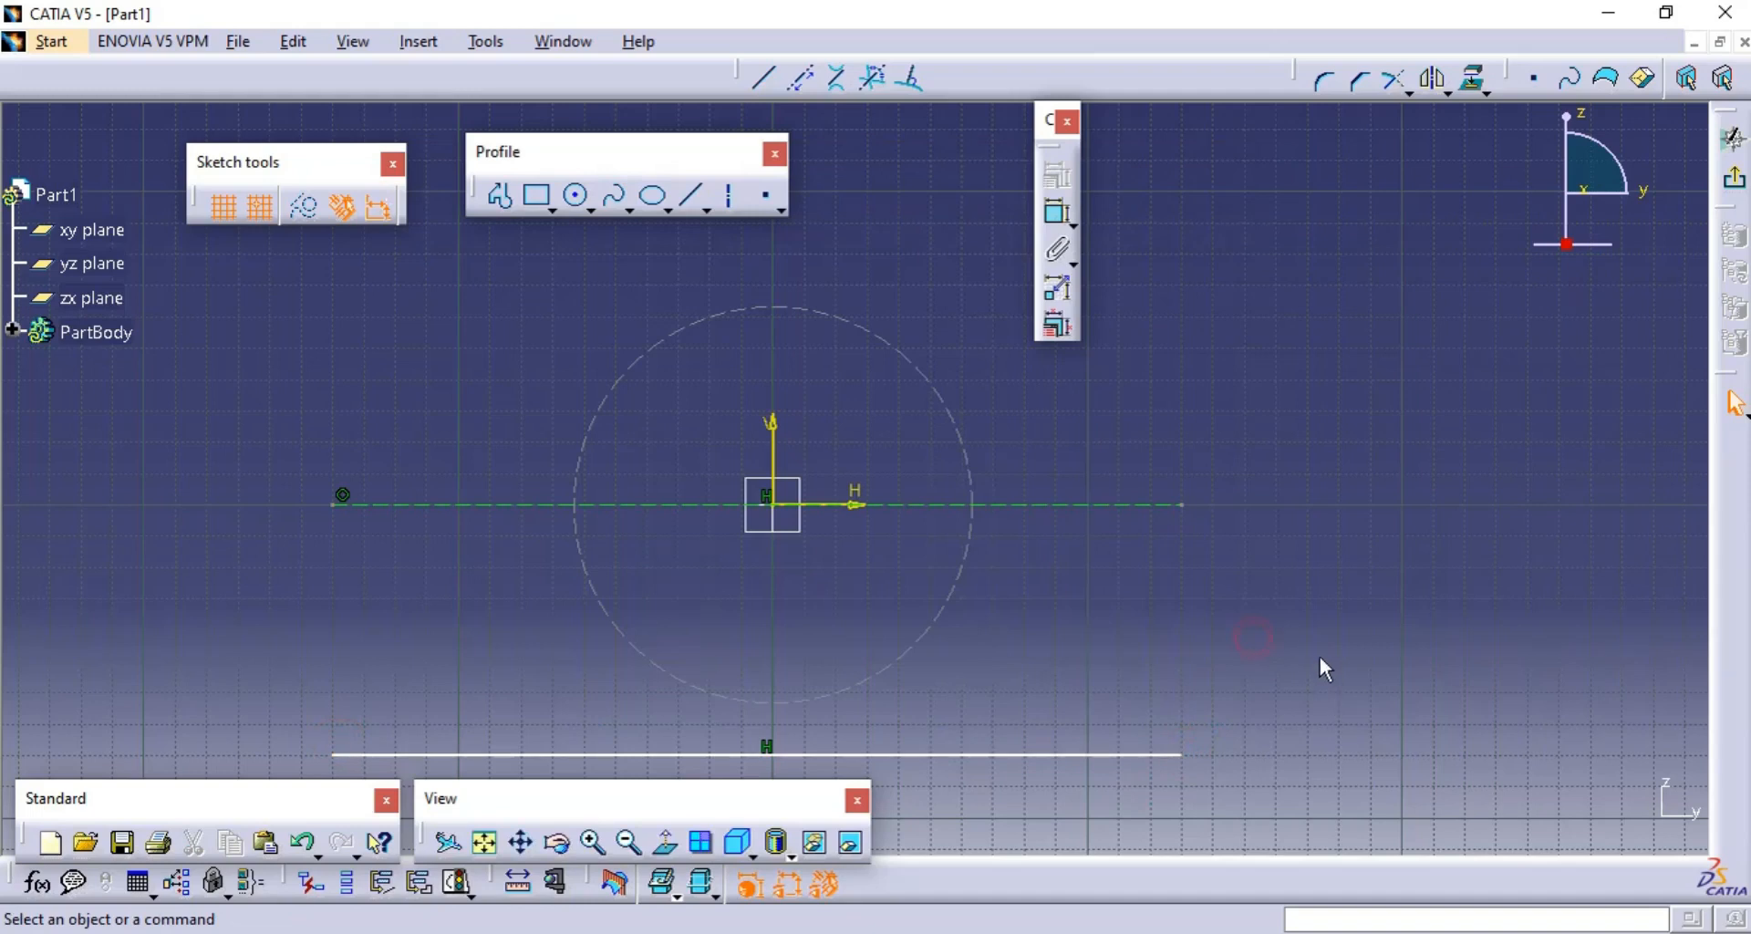
# - Delete the construction circle, the construction line and the standard line from the sketch
pyautogui.moveTo(1324, 668); pyautogui.dragTo(1270, 555, button='middle')
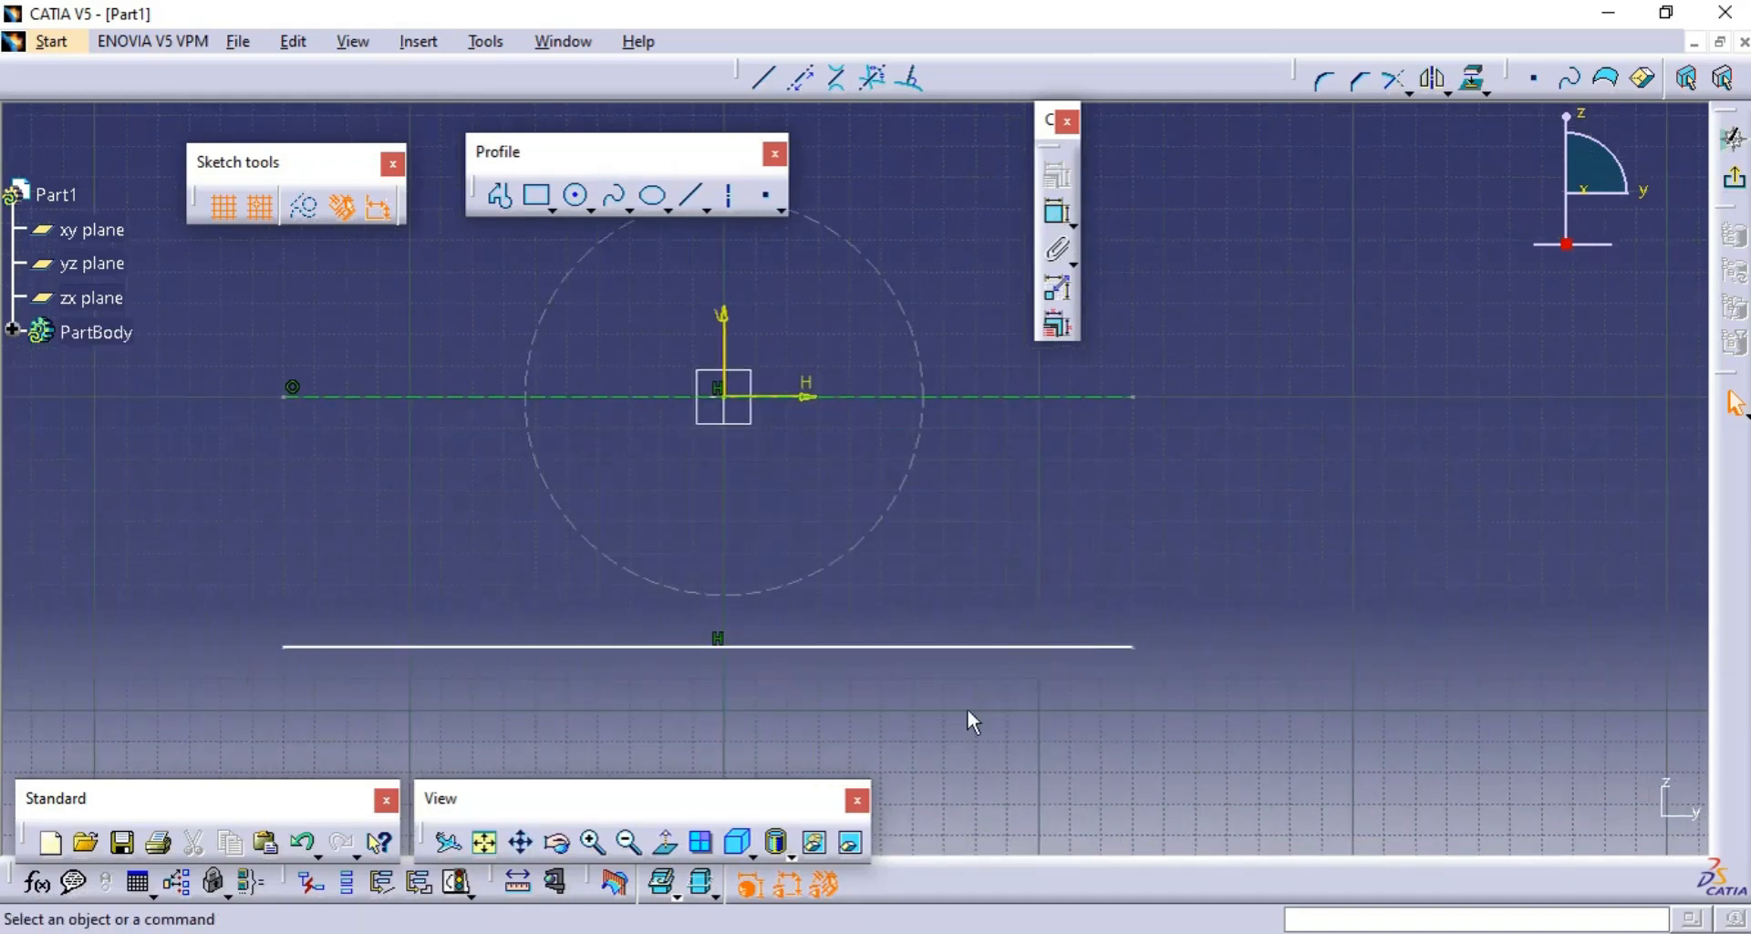
pyautogui.moveTo(1142, 514); pyautogui.dragTo(1118, 626, button='middle')
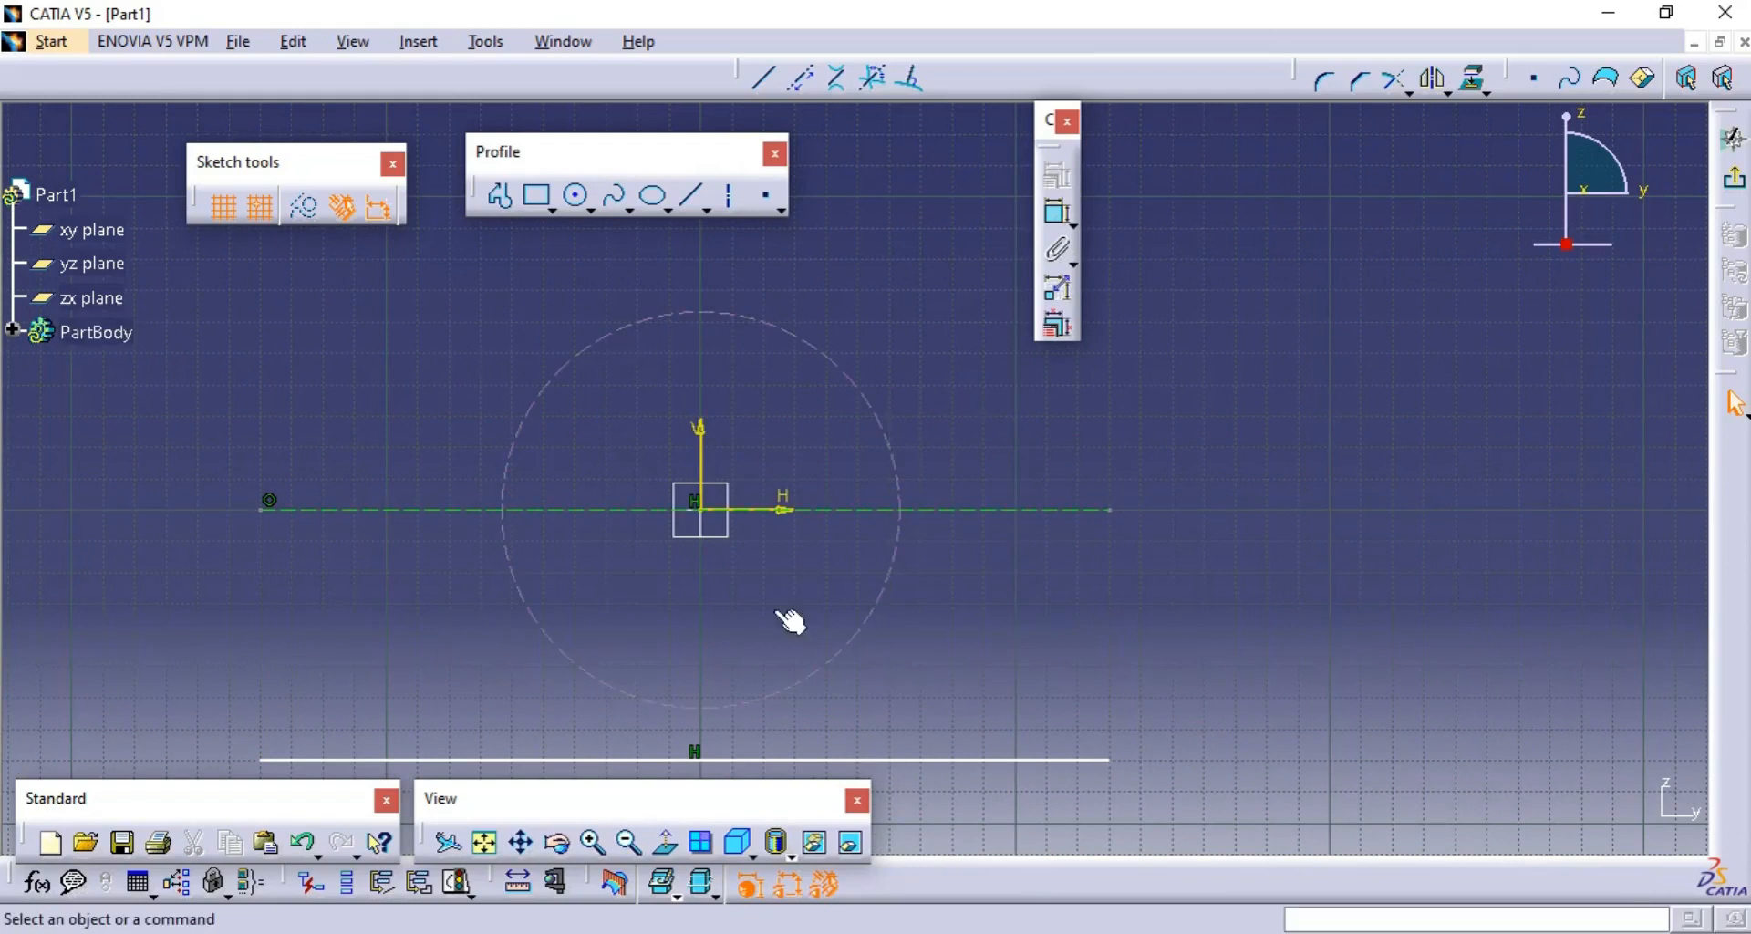
pyautogui.keyDown('ctrl'); pyautogui.moveTo(915, 293); pyautogui.dragTo(933, 398, button='middle'); pyautogui.keyUp('ctrl')
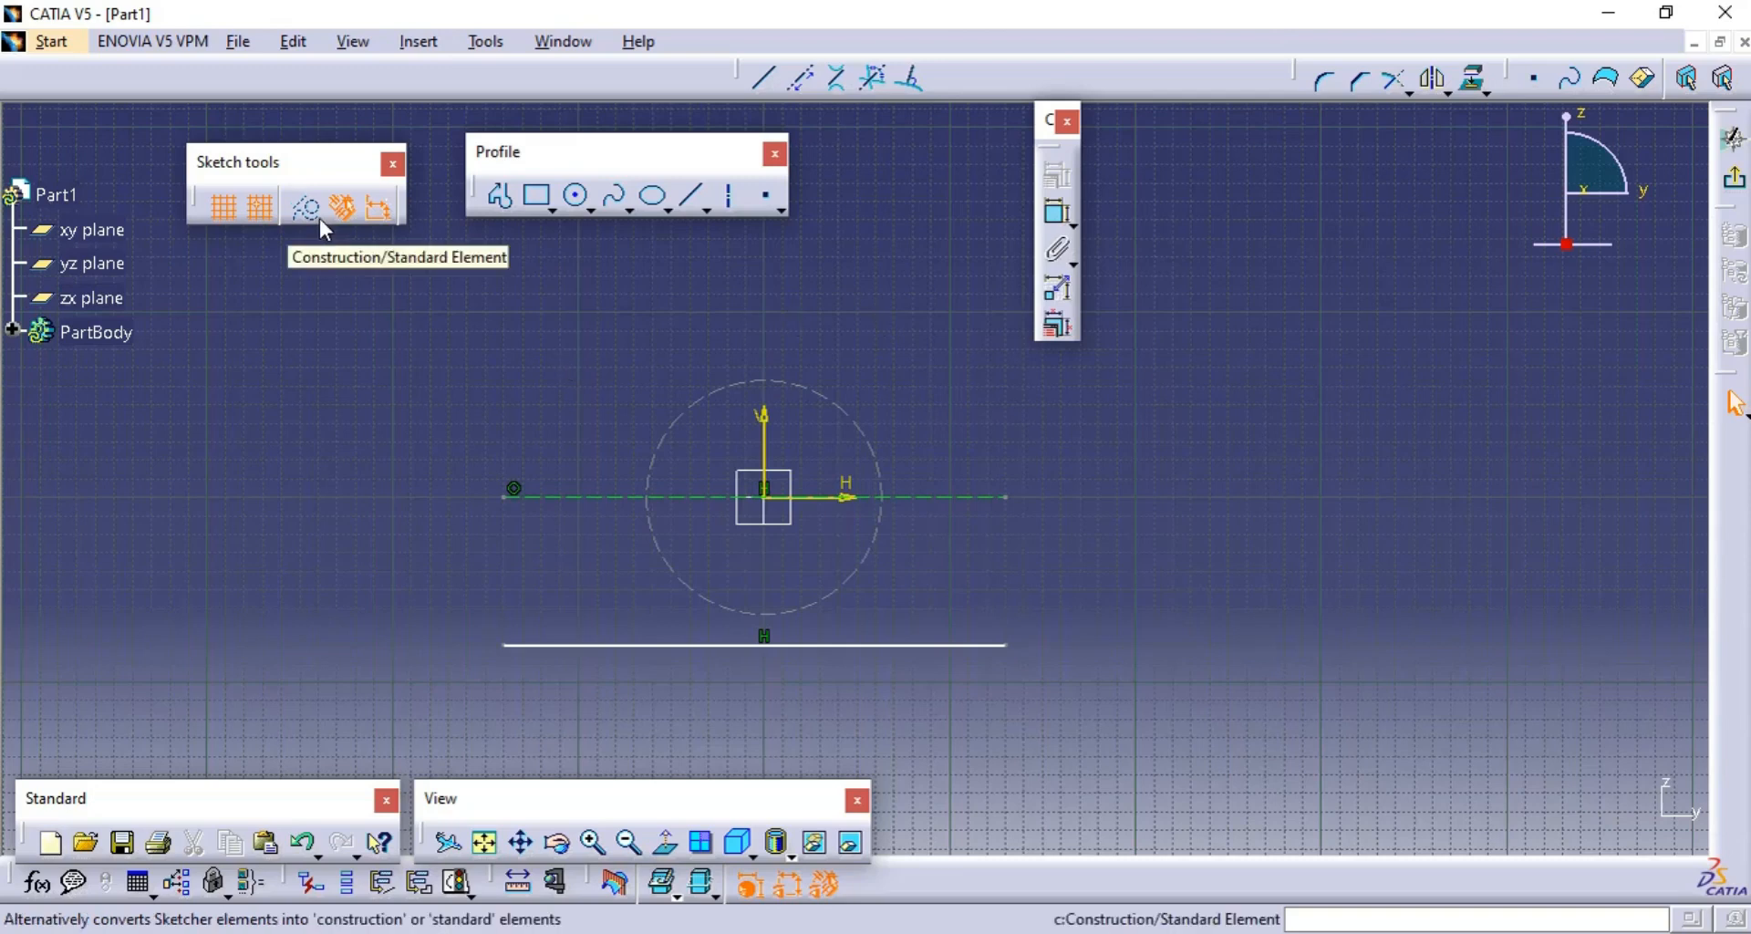
pyautogui.click(1146, 643)
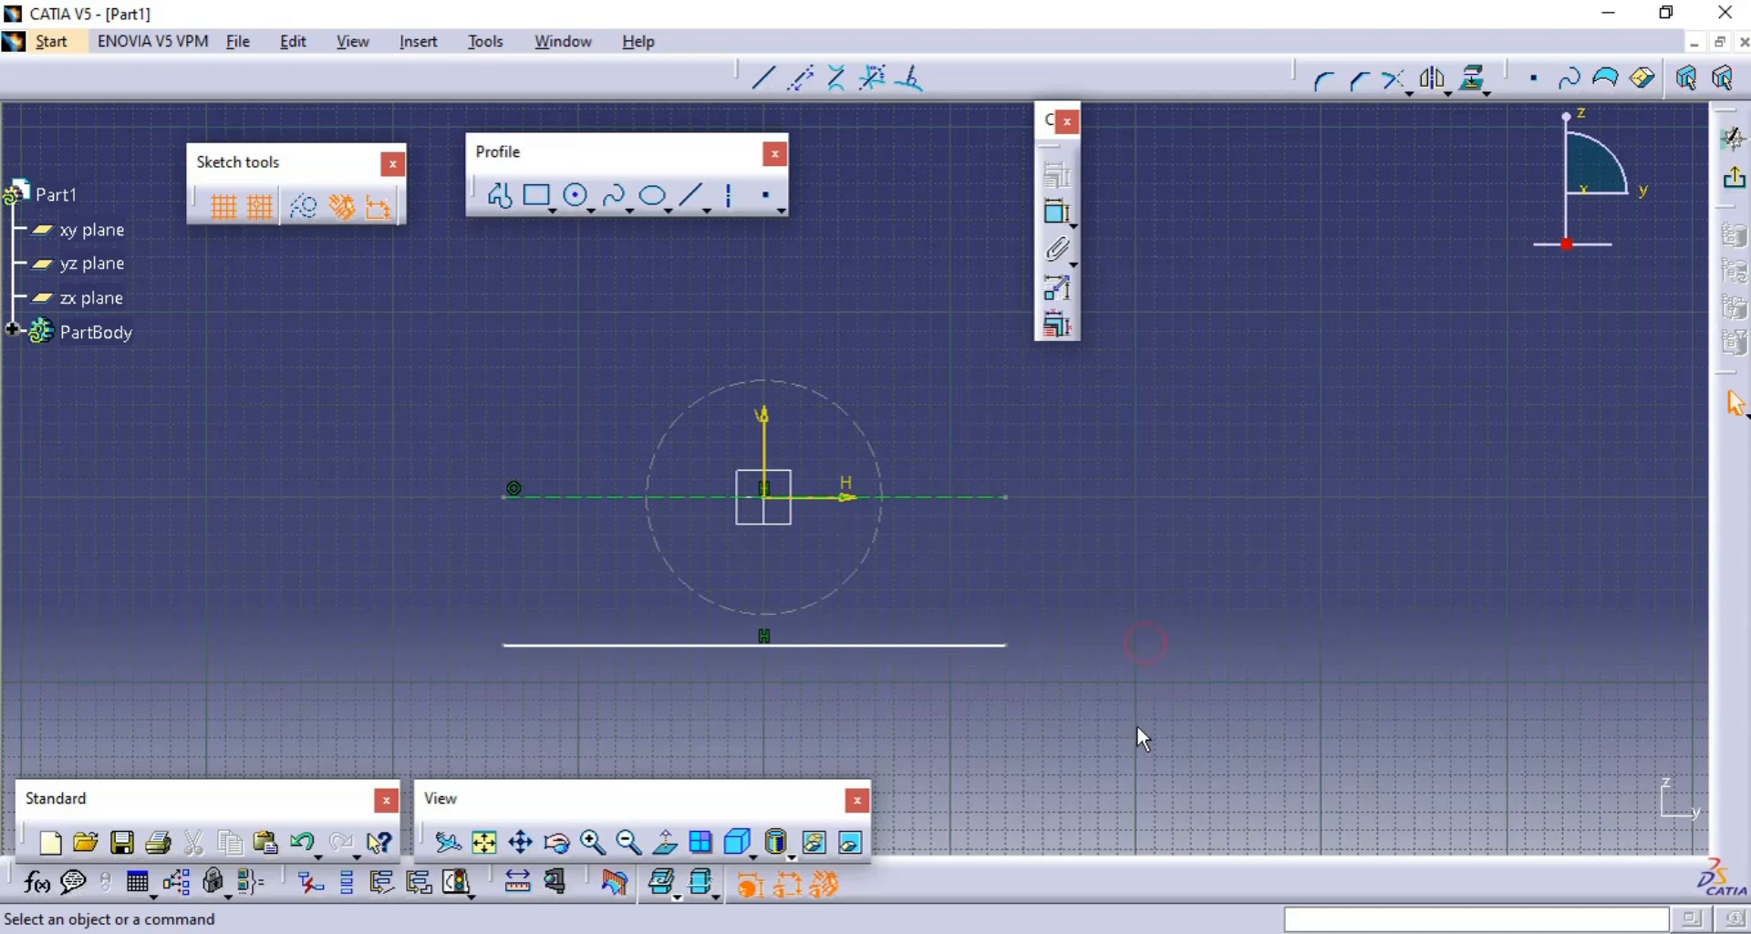
pyautogui.moveTo(1141, 779)
pyautogui.mouseDown()
pyautogui.moveTo(492, 485)
pyautogui.moveTo(407, 339)
pyautogui.mouseUp()
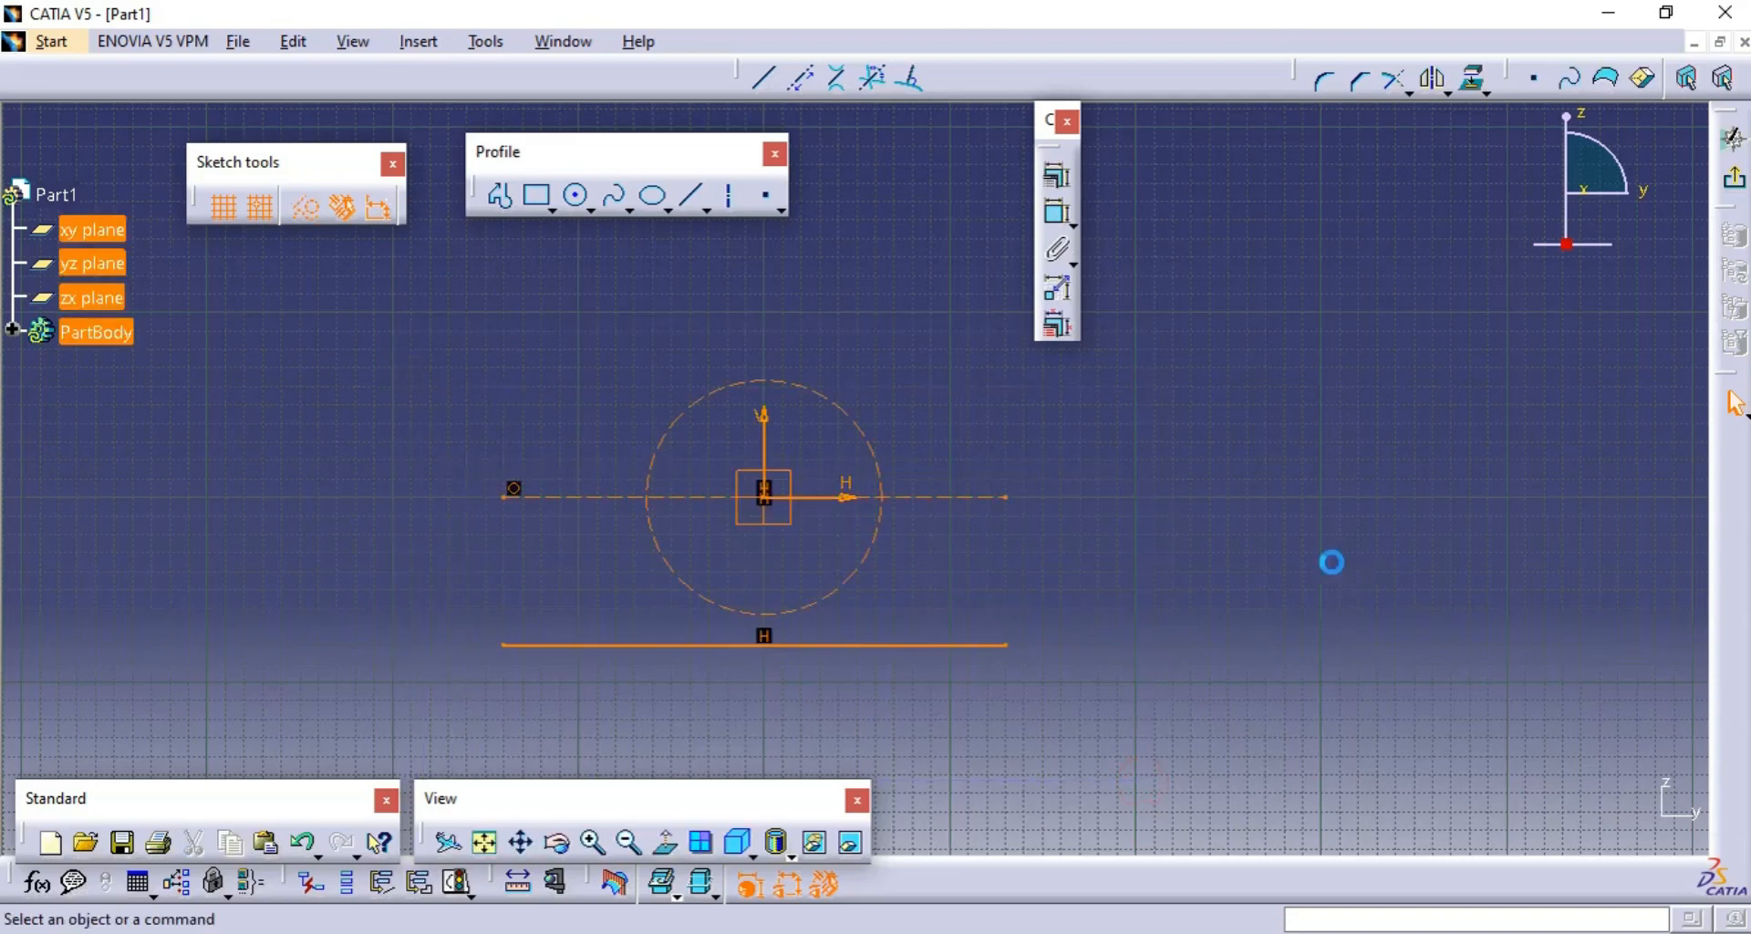
pyautogui.press('Delete')
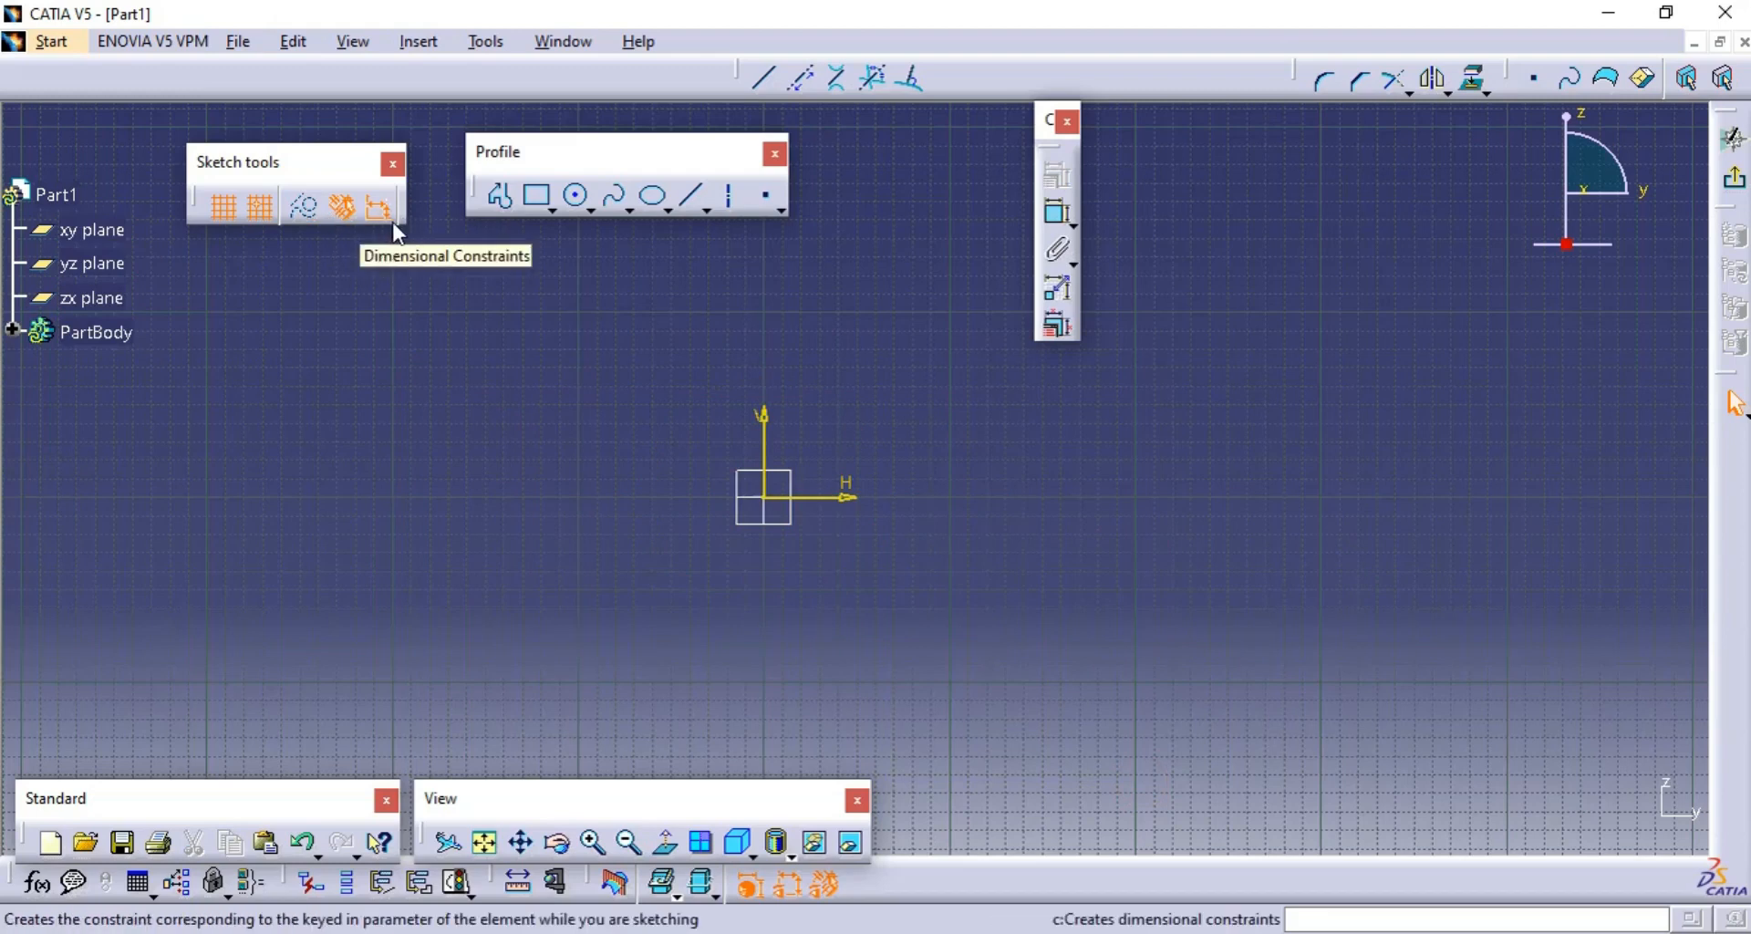
# - Draw a horizontal line from the sketch origin along the horizontal axis, two major grid divisions long
pyautogui.click(763, 76)
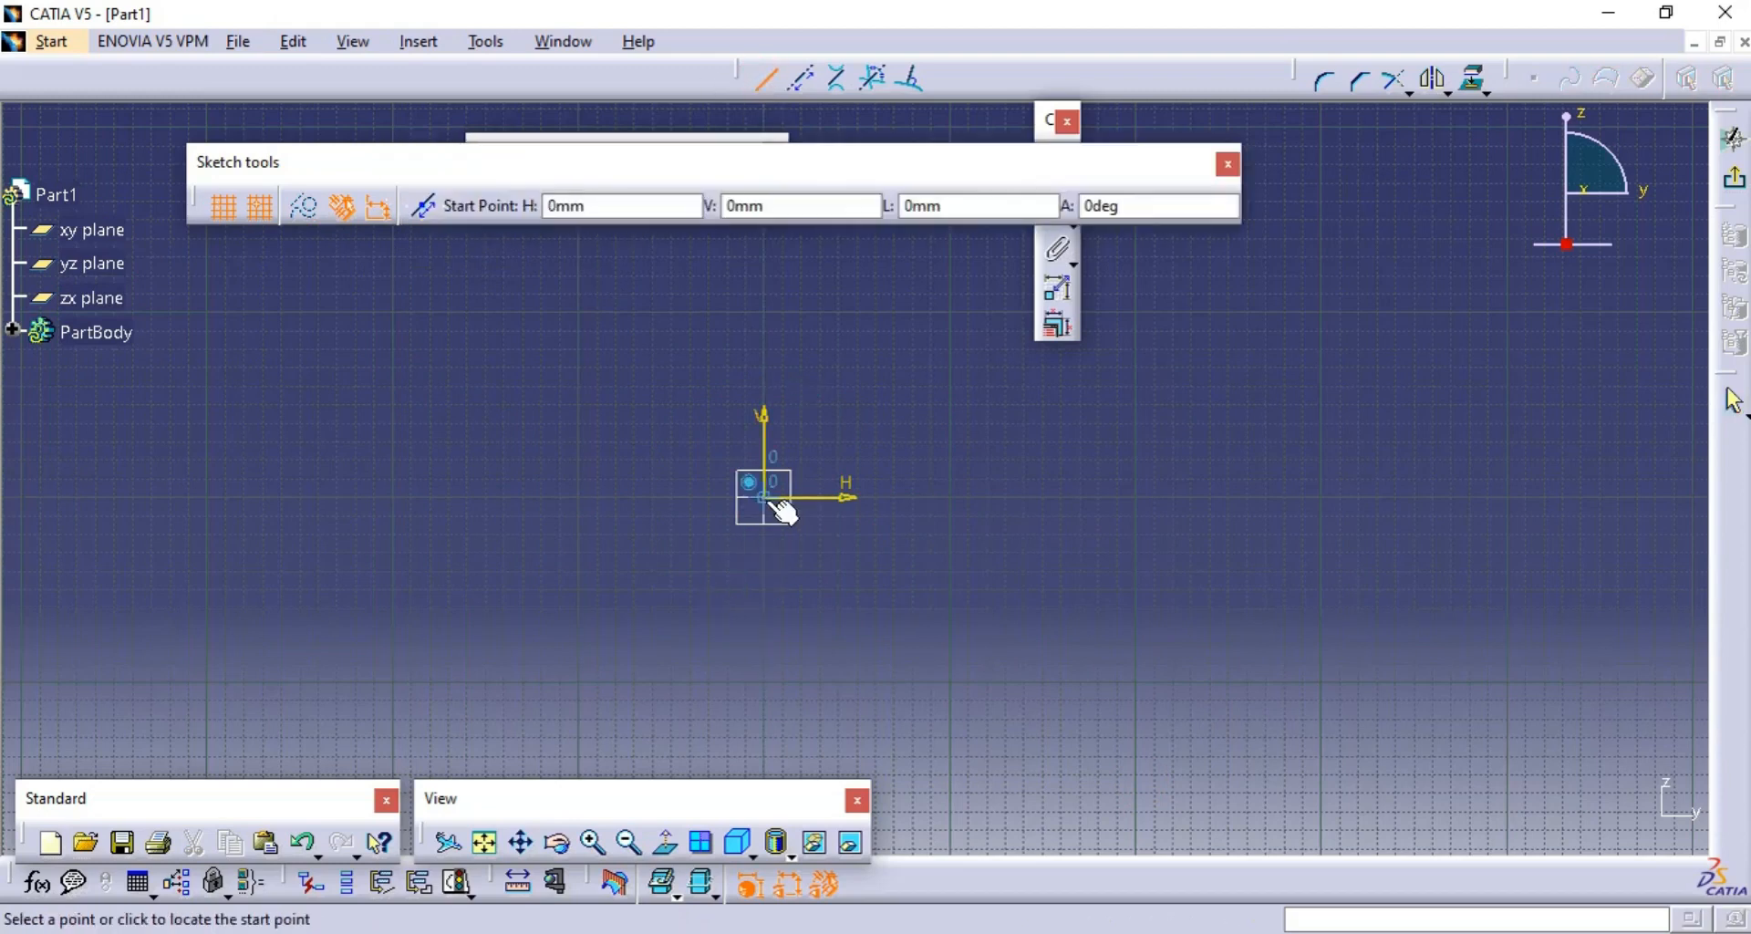
pyautogui.click(764, 497)
pyautogui.click(1133, 497)
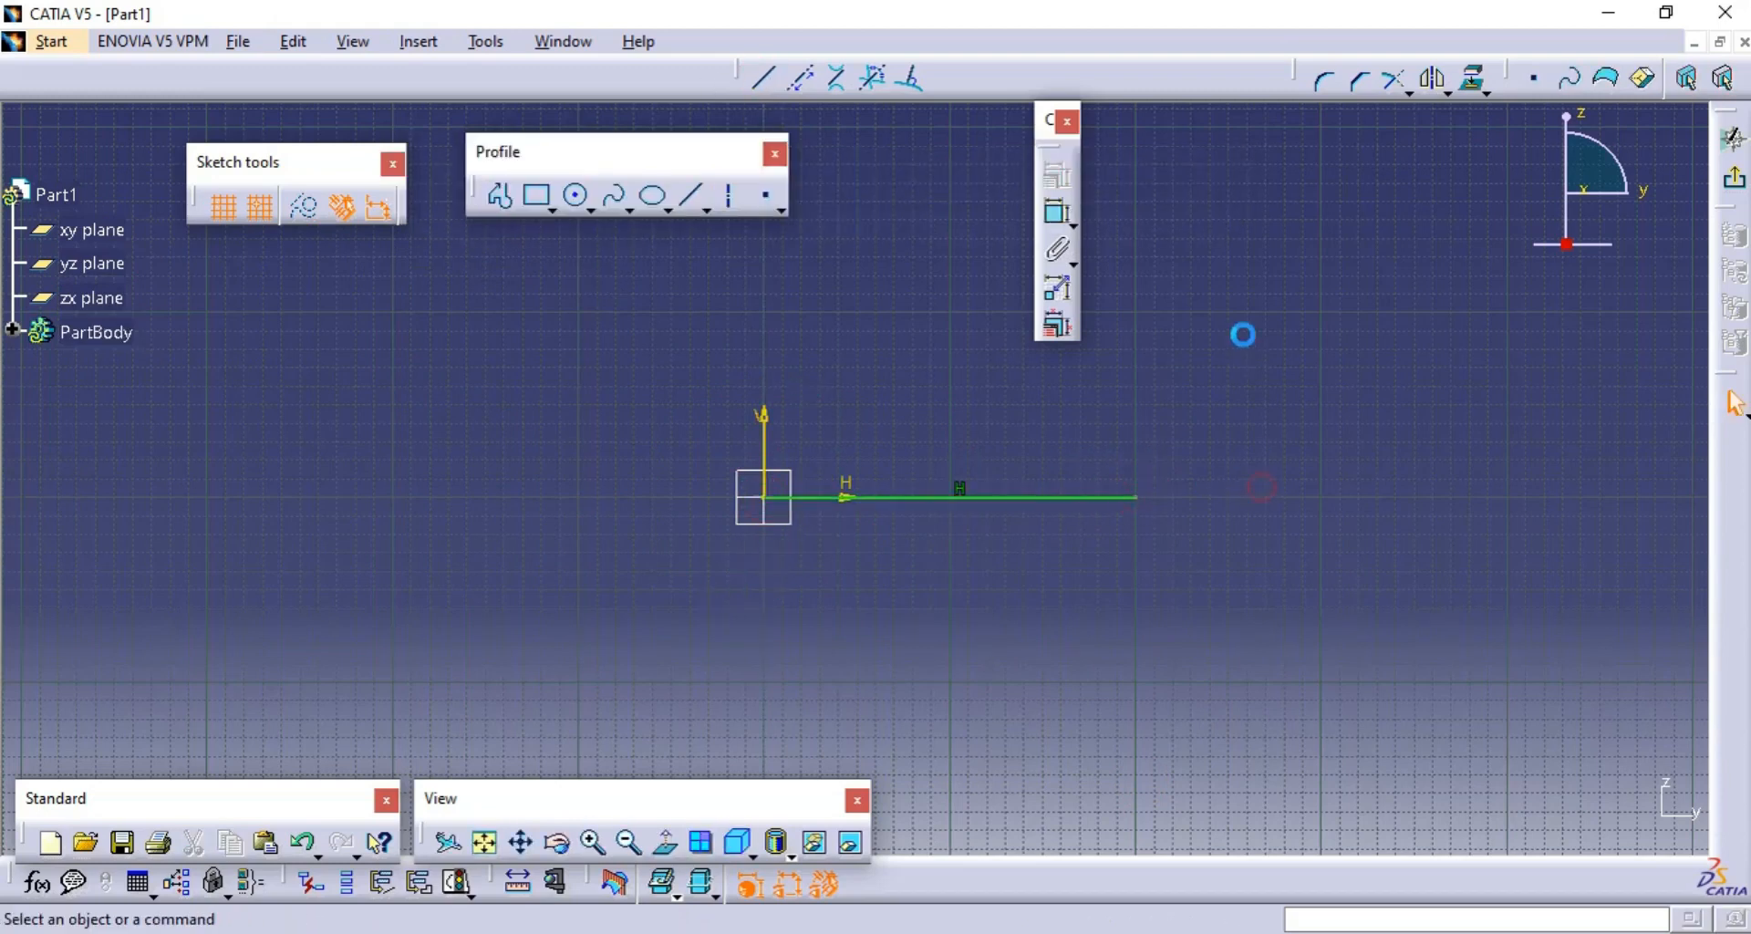
pyautogui.moveTo(1195, 325)
pyautogui.mouseDown(button='middle')
pyautogui.moveTo(1200, 356)
pyautogui.moveTo(1134, 367)
pyautogui.moveTo(1074, 425)
pyautogui.mouseUp(button='middle')
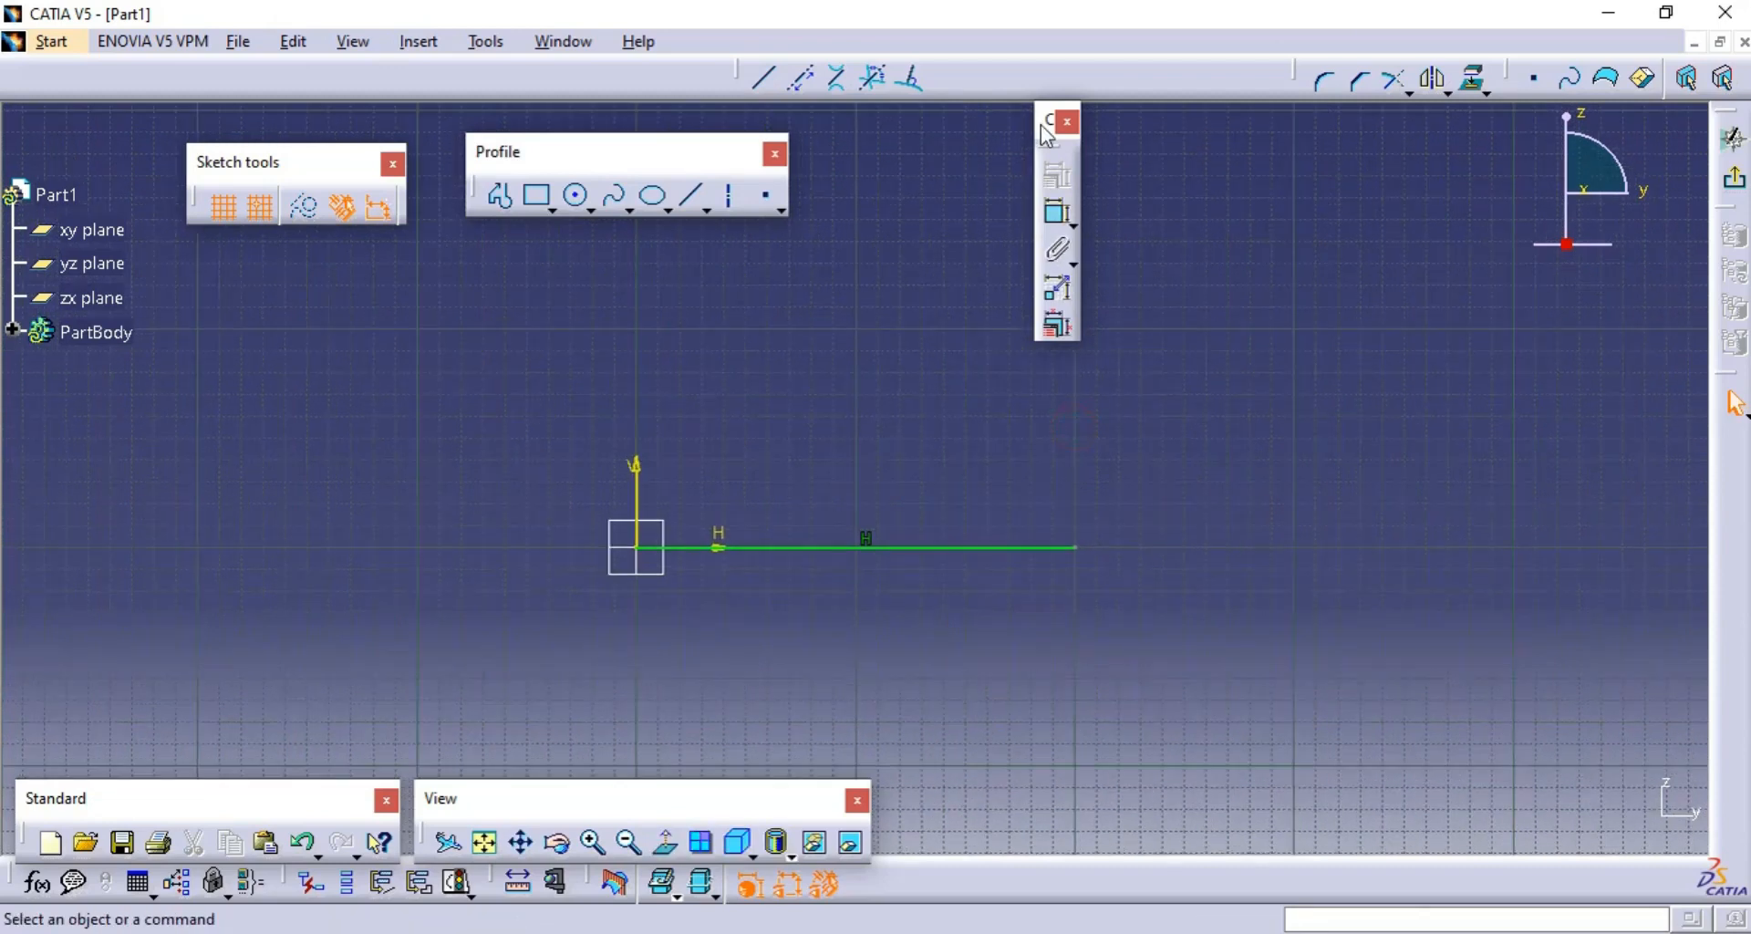
# - Examine the constraint types available for the horizontal line in the Constraint Definition dialog without applying any
pyautogui.moveTo(1041, 124); pyautogui.dragTo(1071, 217)
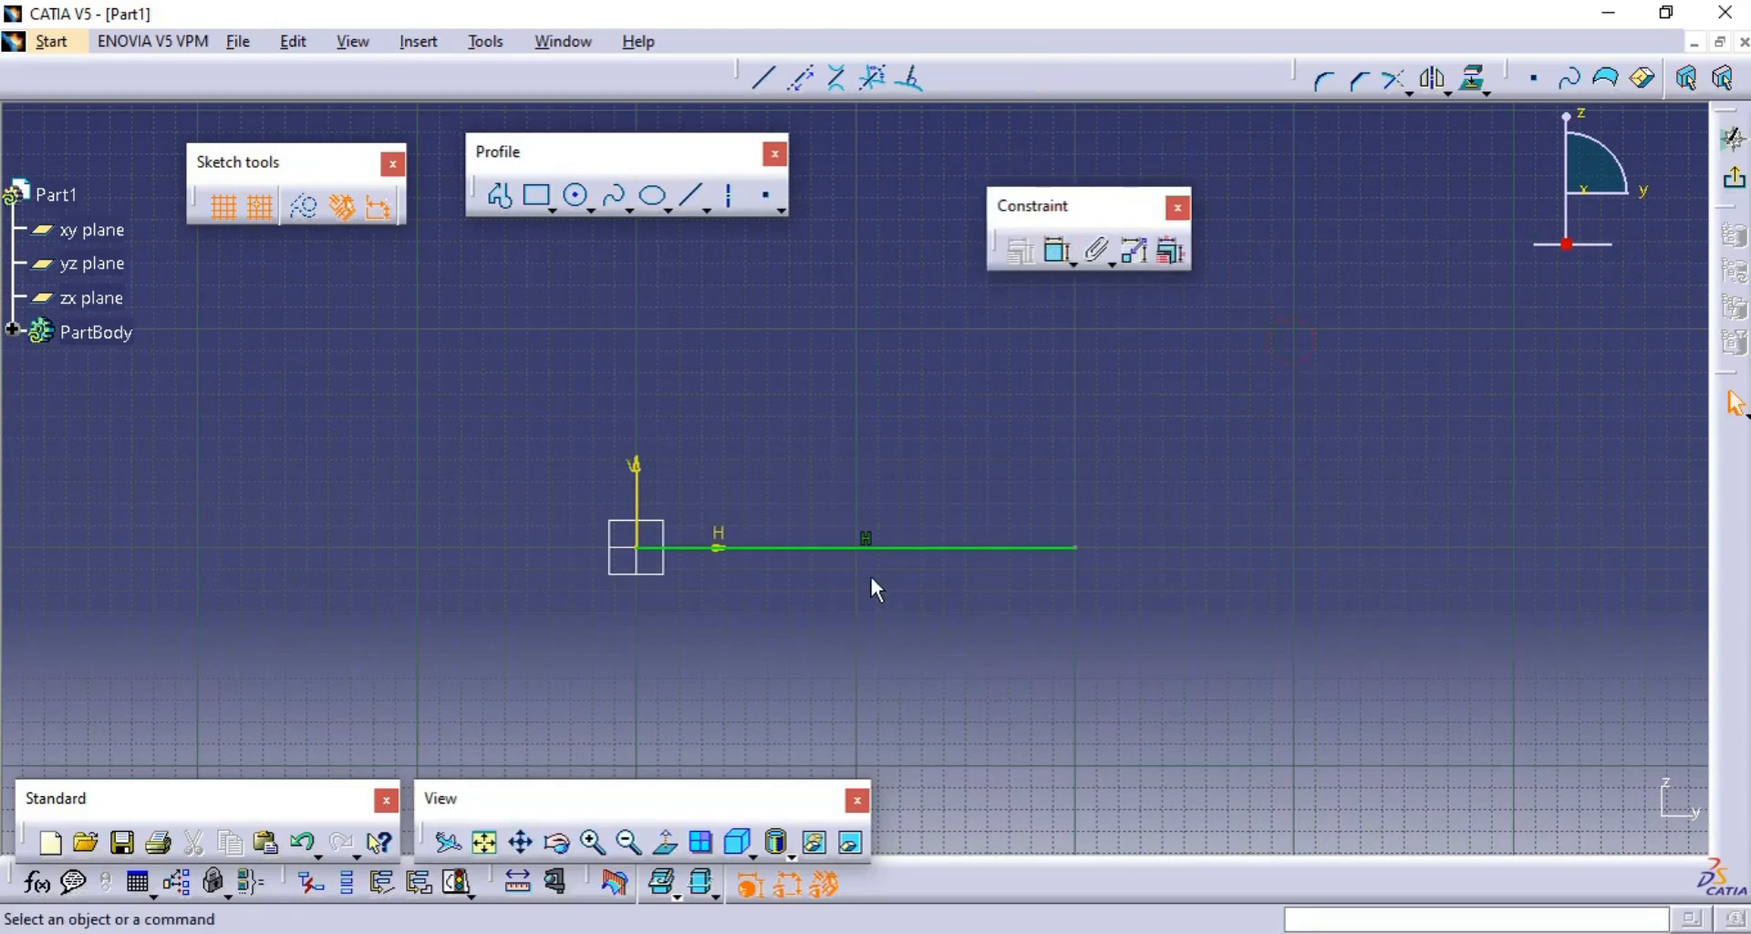
pyautogui.click(887, 545)
pyautogui.click(1056, 251)
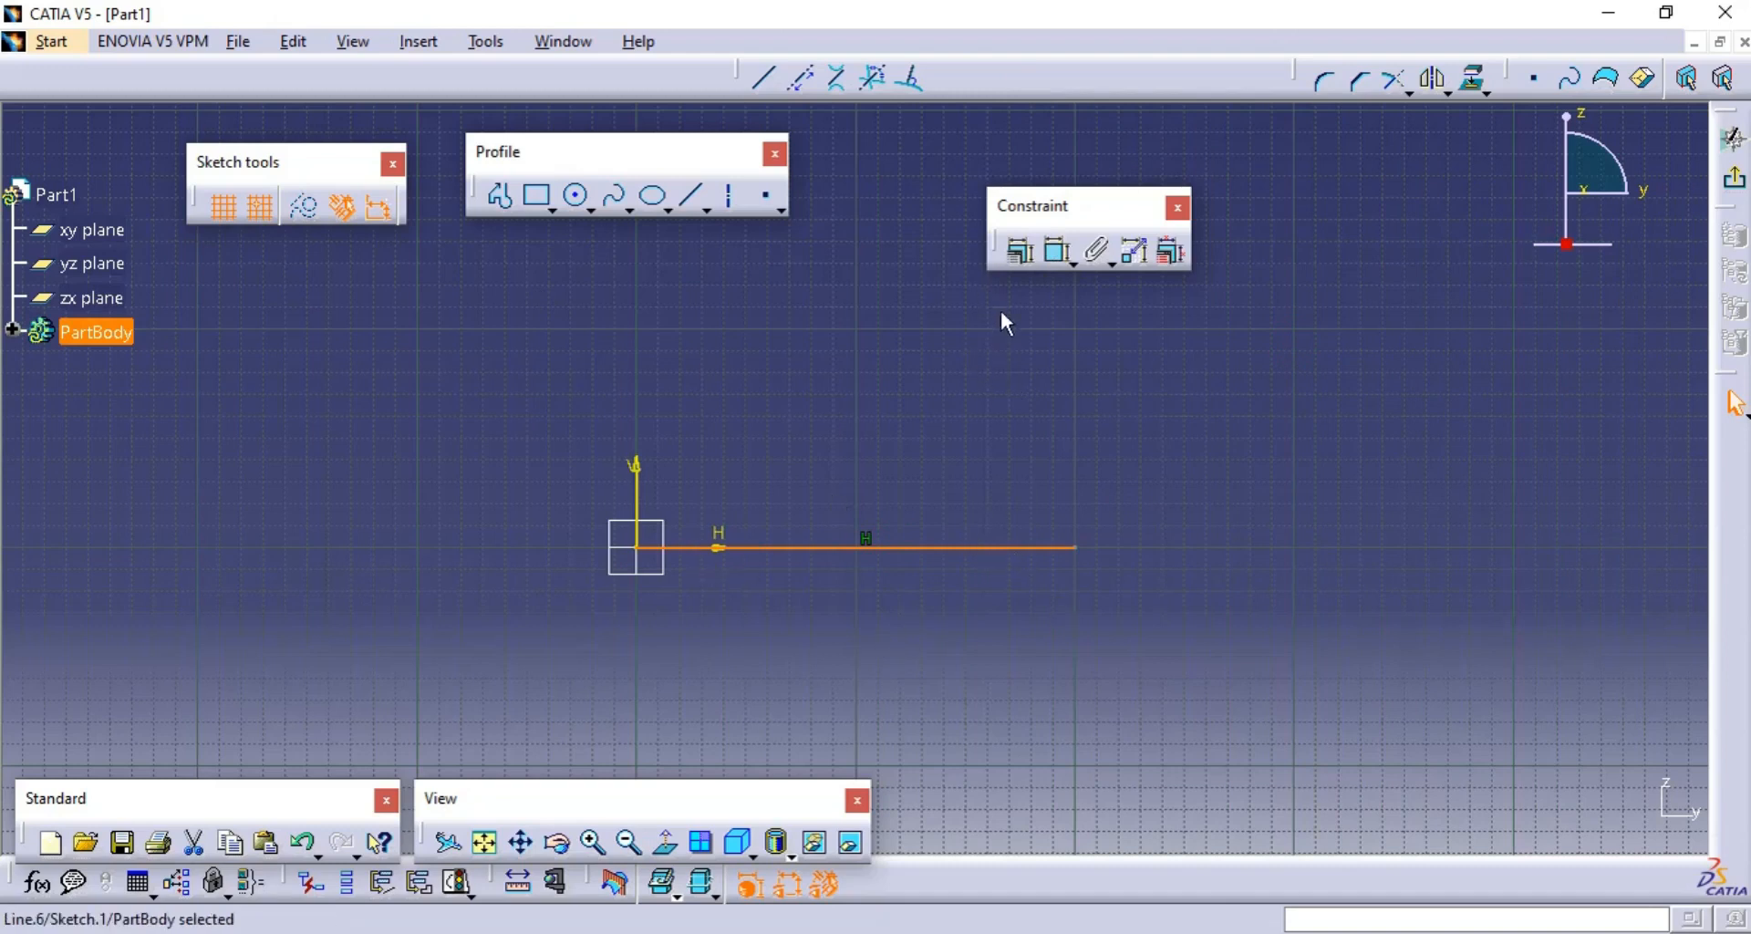
pyautogui.click(1014, 259)
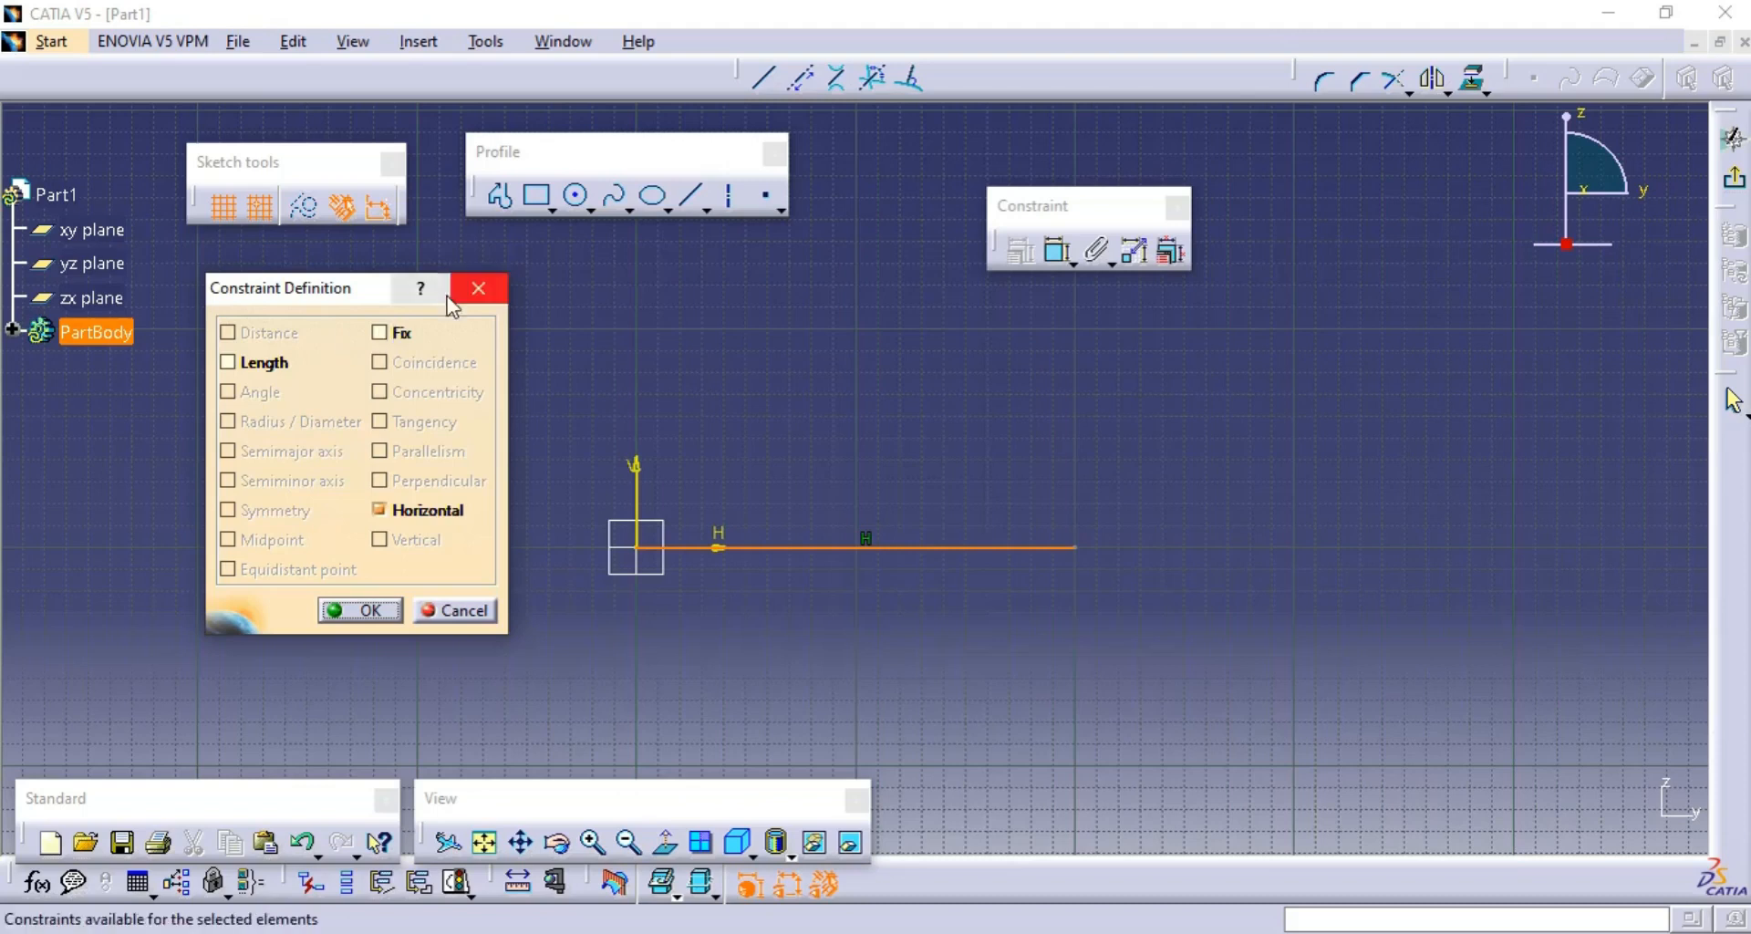
pyautogui.click(484, 288)
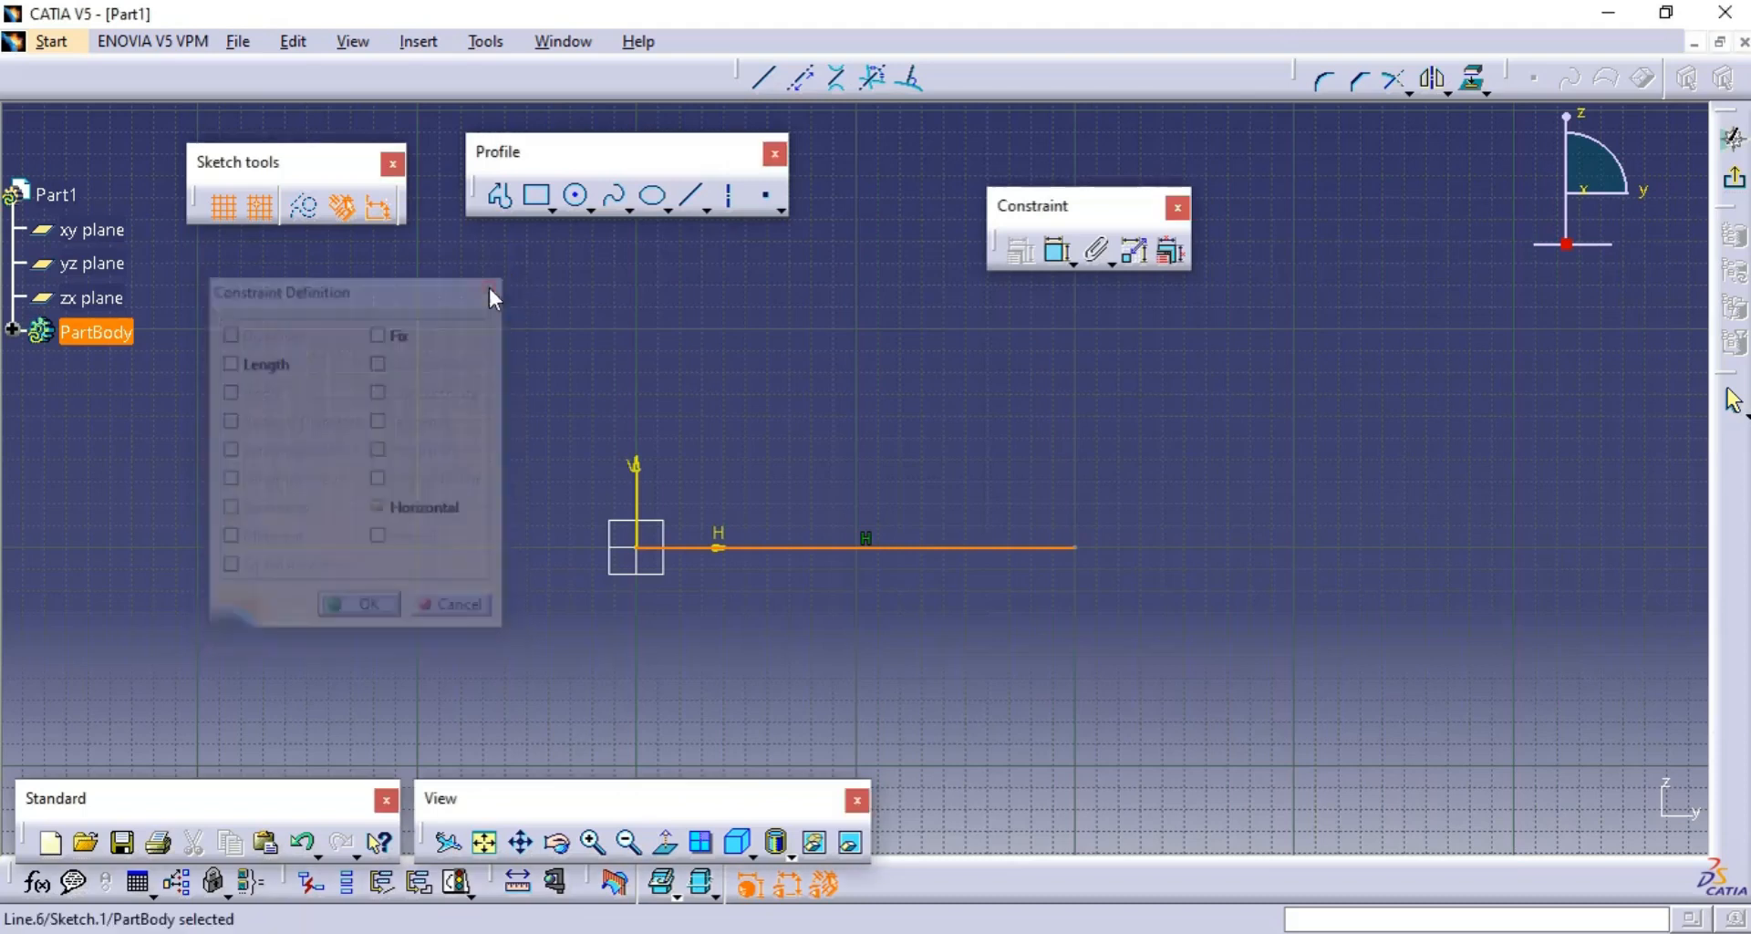
pyautogui.click(1156, 579)
# - Delete the horizontal line that starts at the sketch origin
pyautogui.moveTo(1264, 616); pyautogui.dragTo(543, 480)
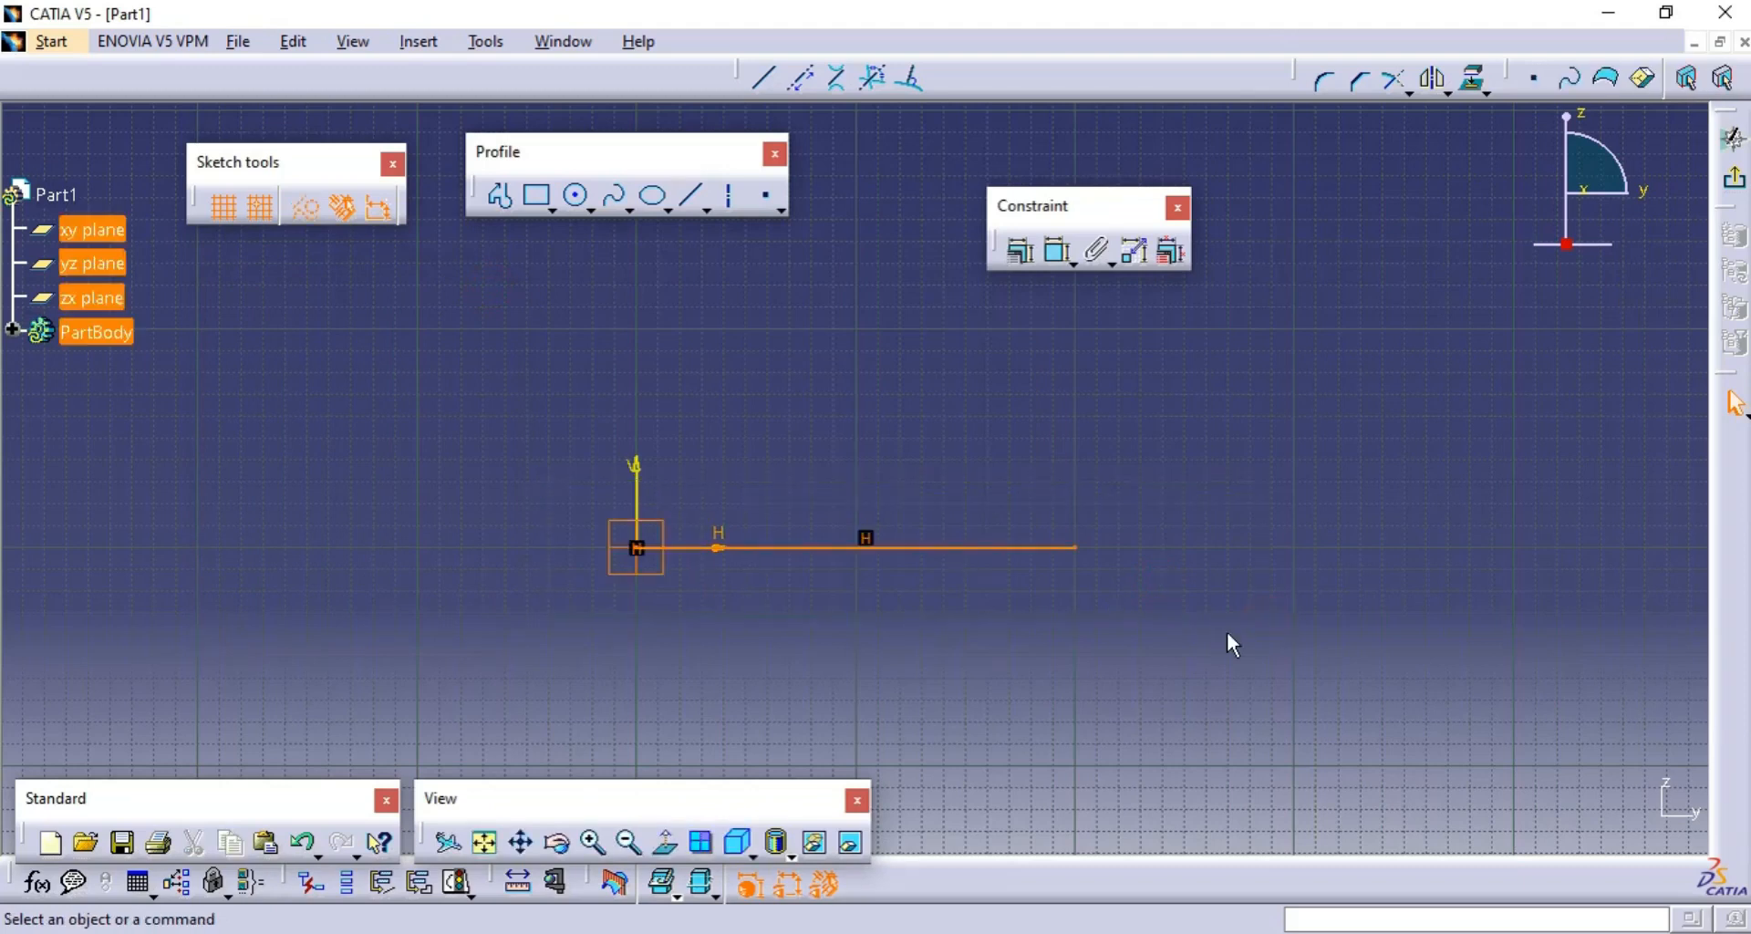
pyautogui.press('Delete')
pyautogui.moveTo(1044, 473); pyautogui.dragTo(947, 508, button='middle')
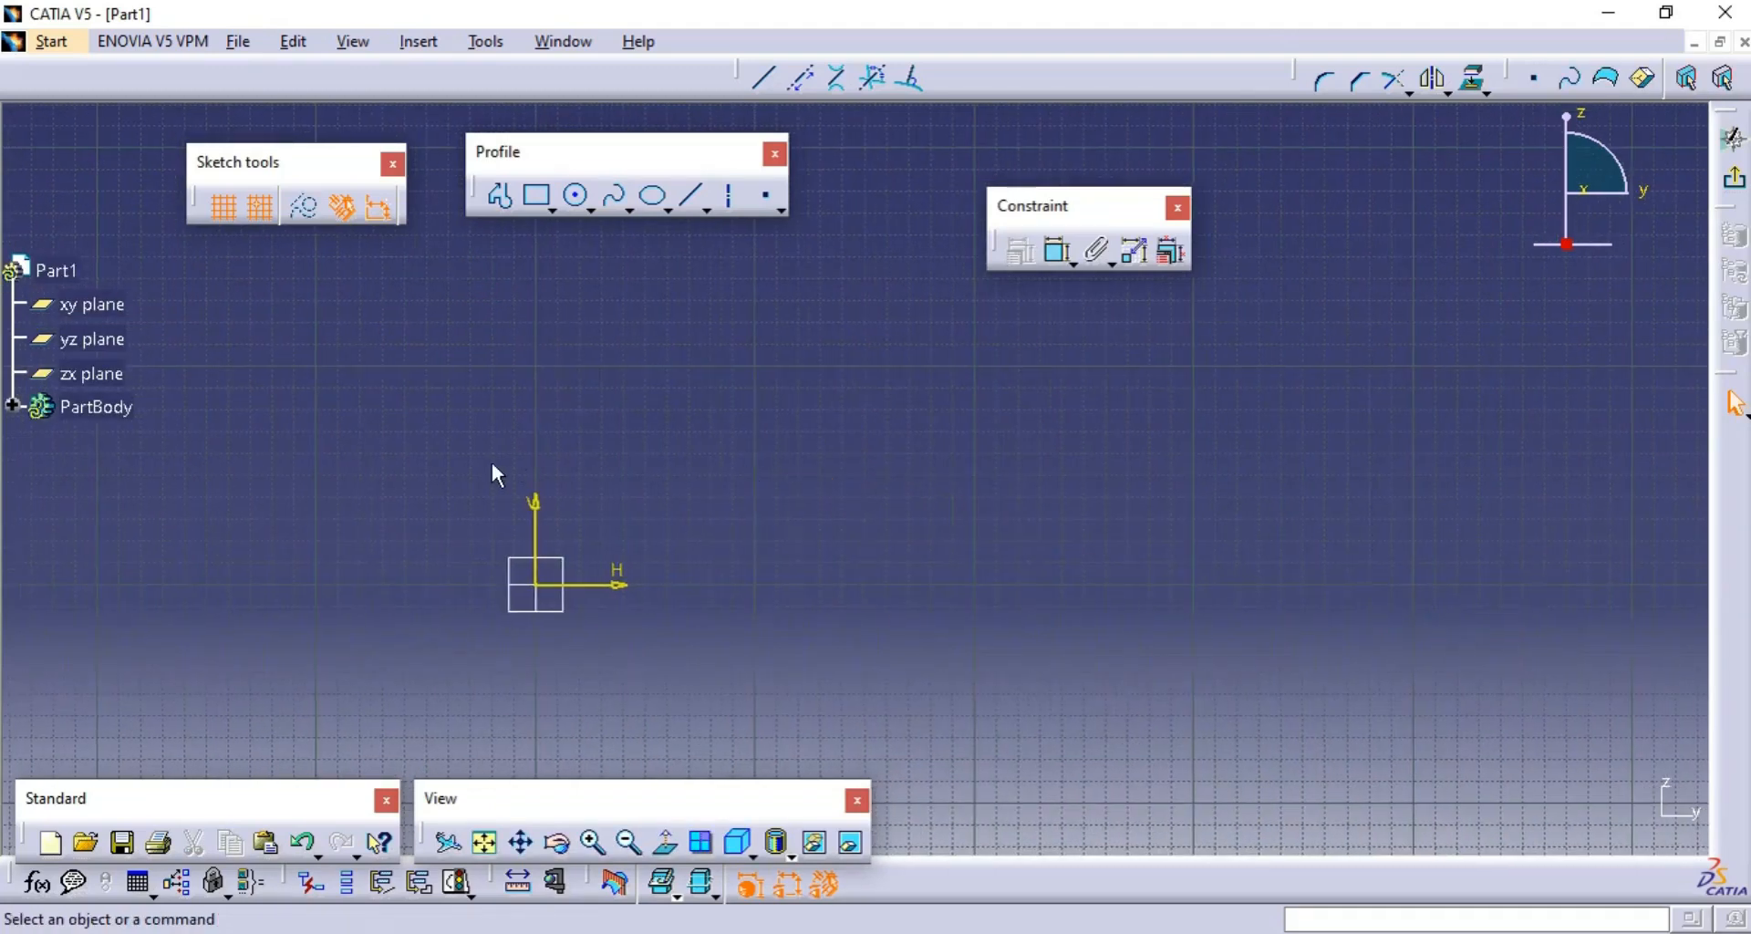
pyautogui.scroll(-3, 489, 456)
pyautogui.scroll(2, 485, 447)
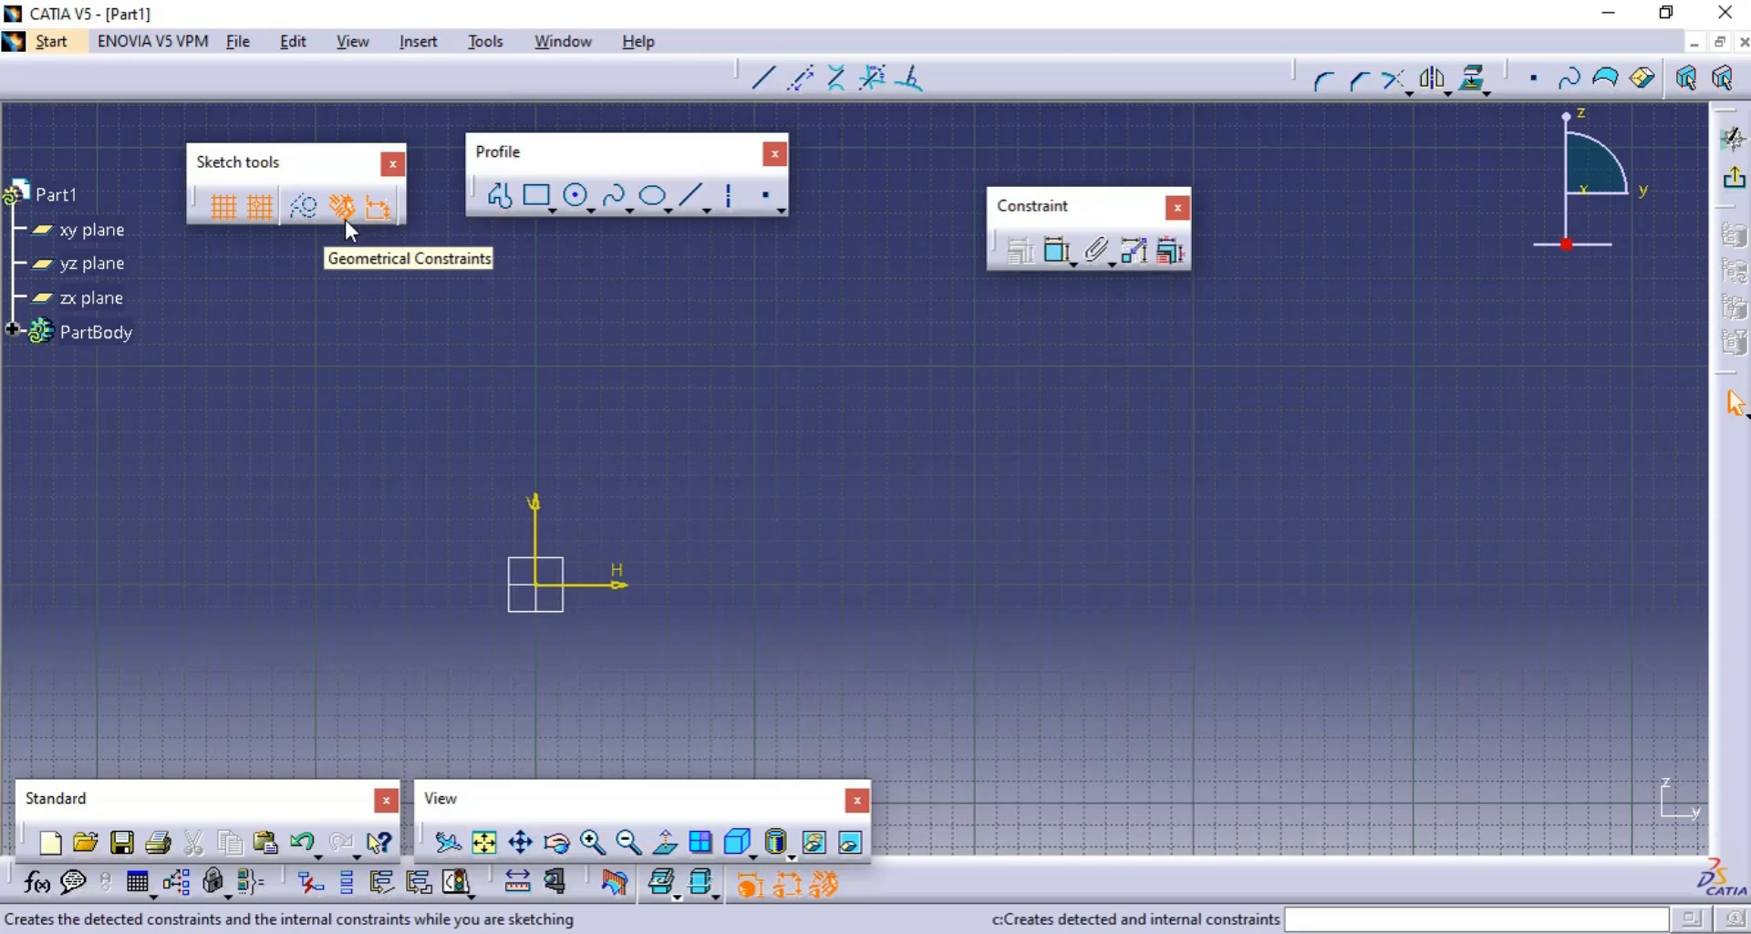
# - Draw a horizontal line 160 mm long, starting at H 140 mm, V 40 mm and ending at H 300 mm
pyautogui.click(692, 197)
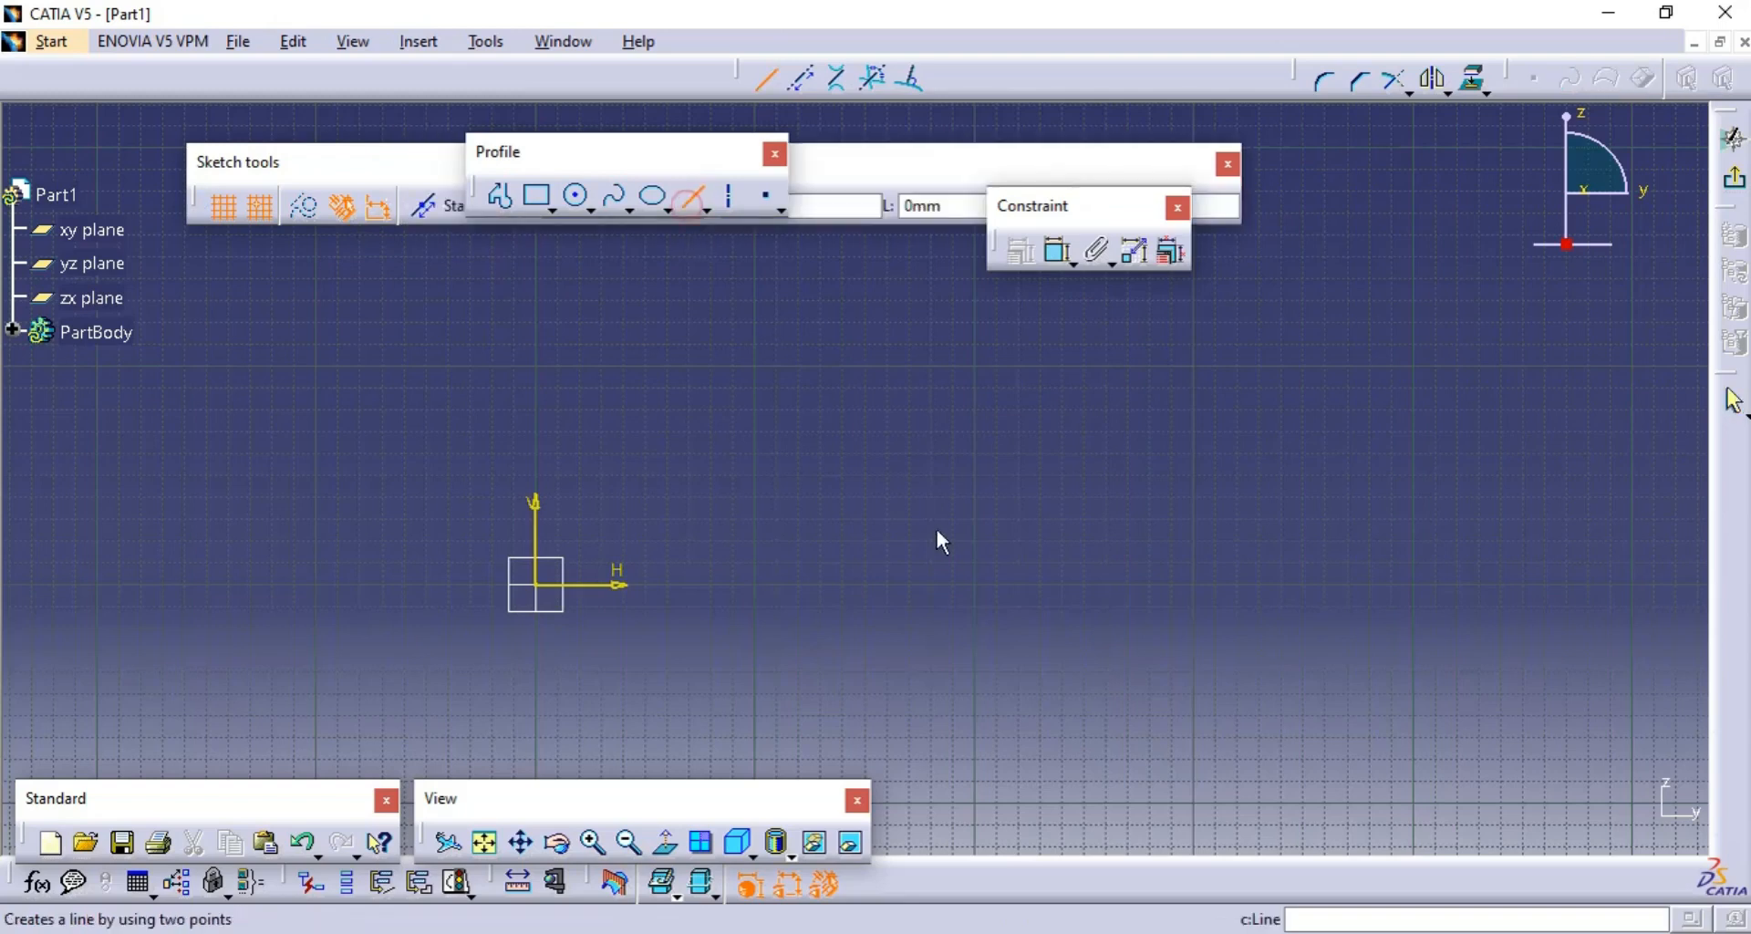
pyautogui.click(840, 497)
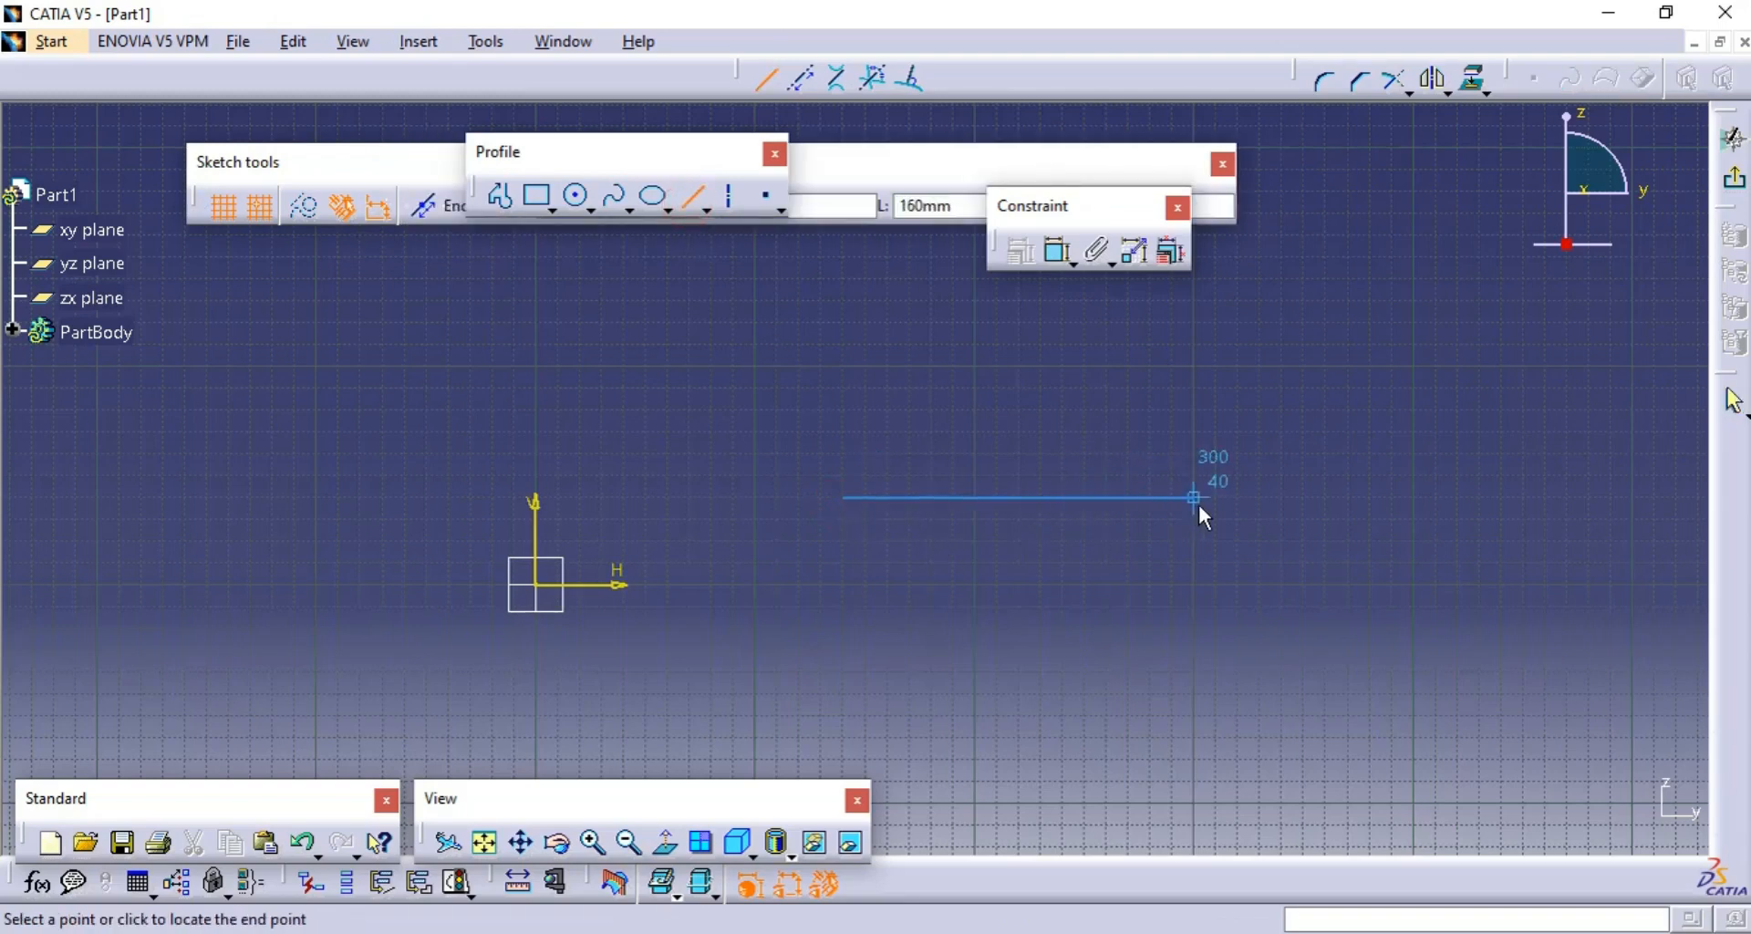
pyautogui.click(1196, 502)
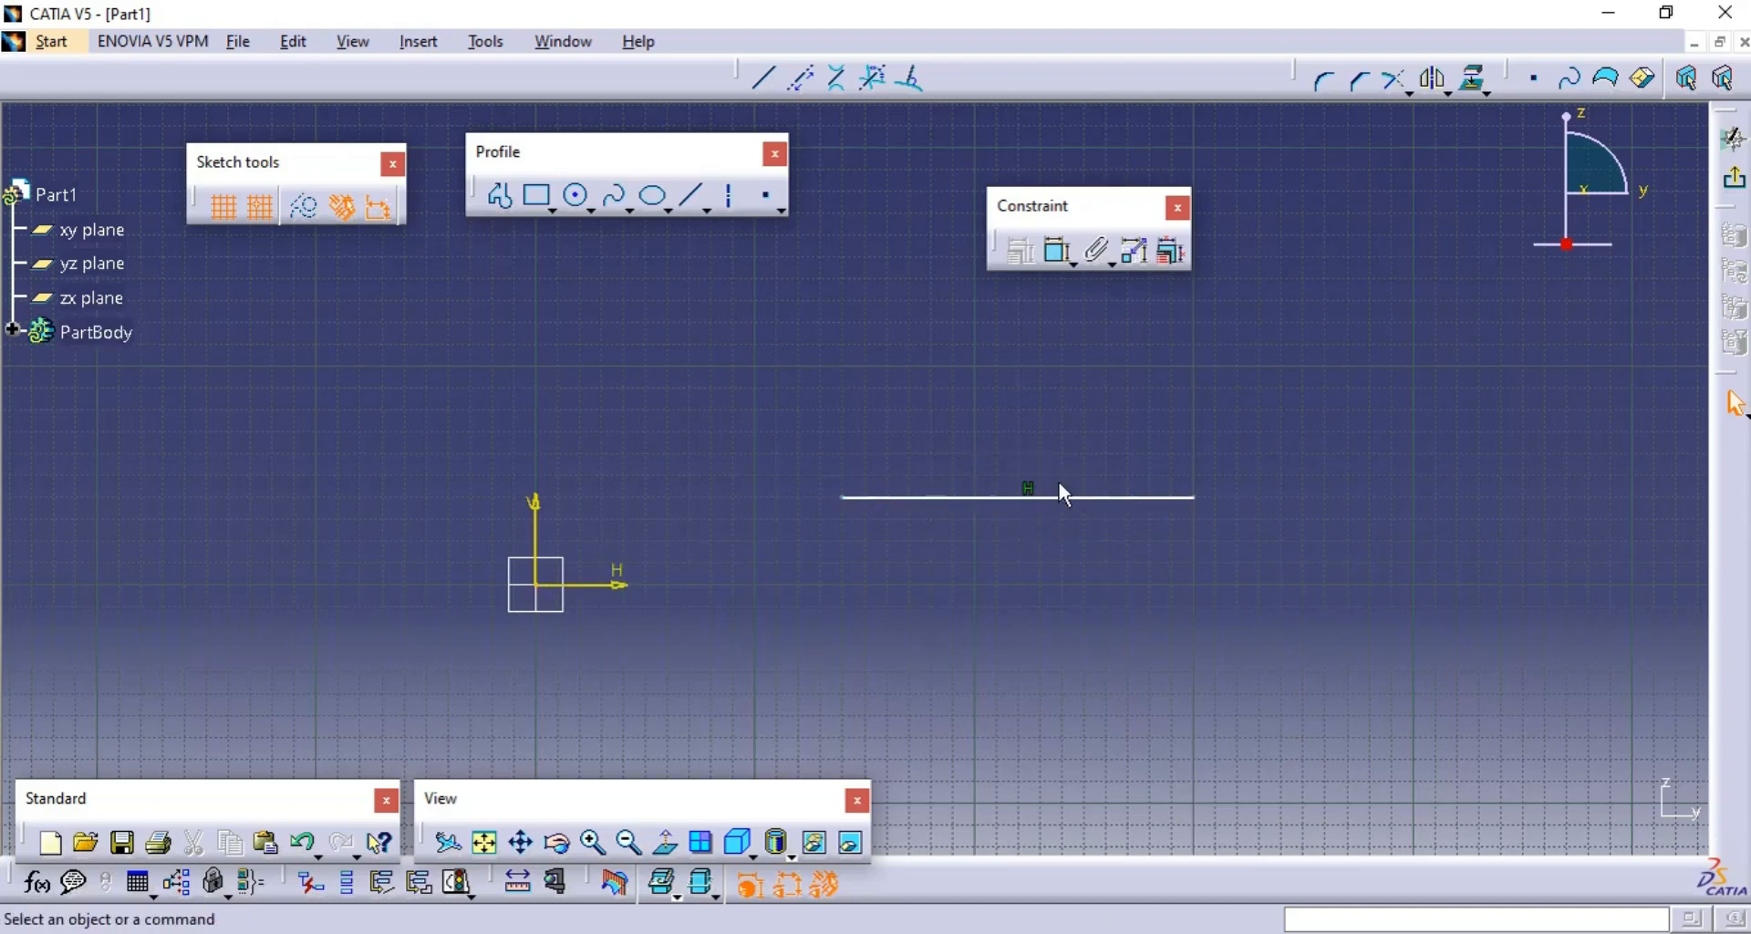
pyautogui.moveTo(1238, 402); pyautogui.dragTo(1128, 441, button='middle')
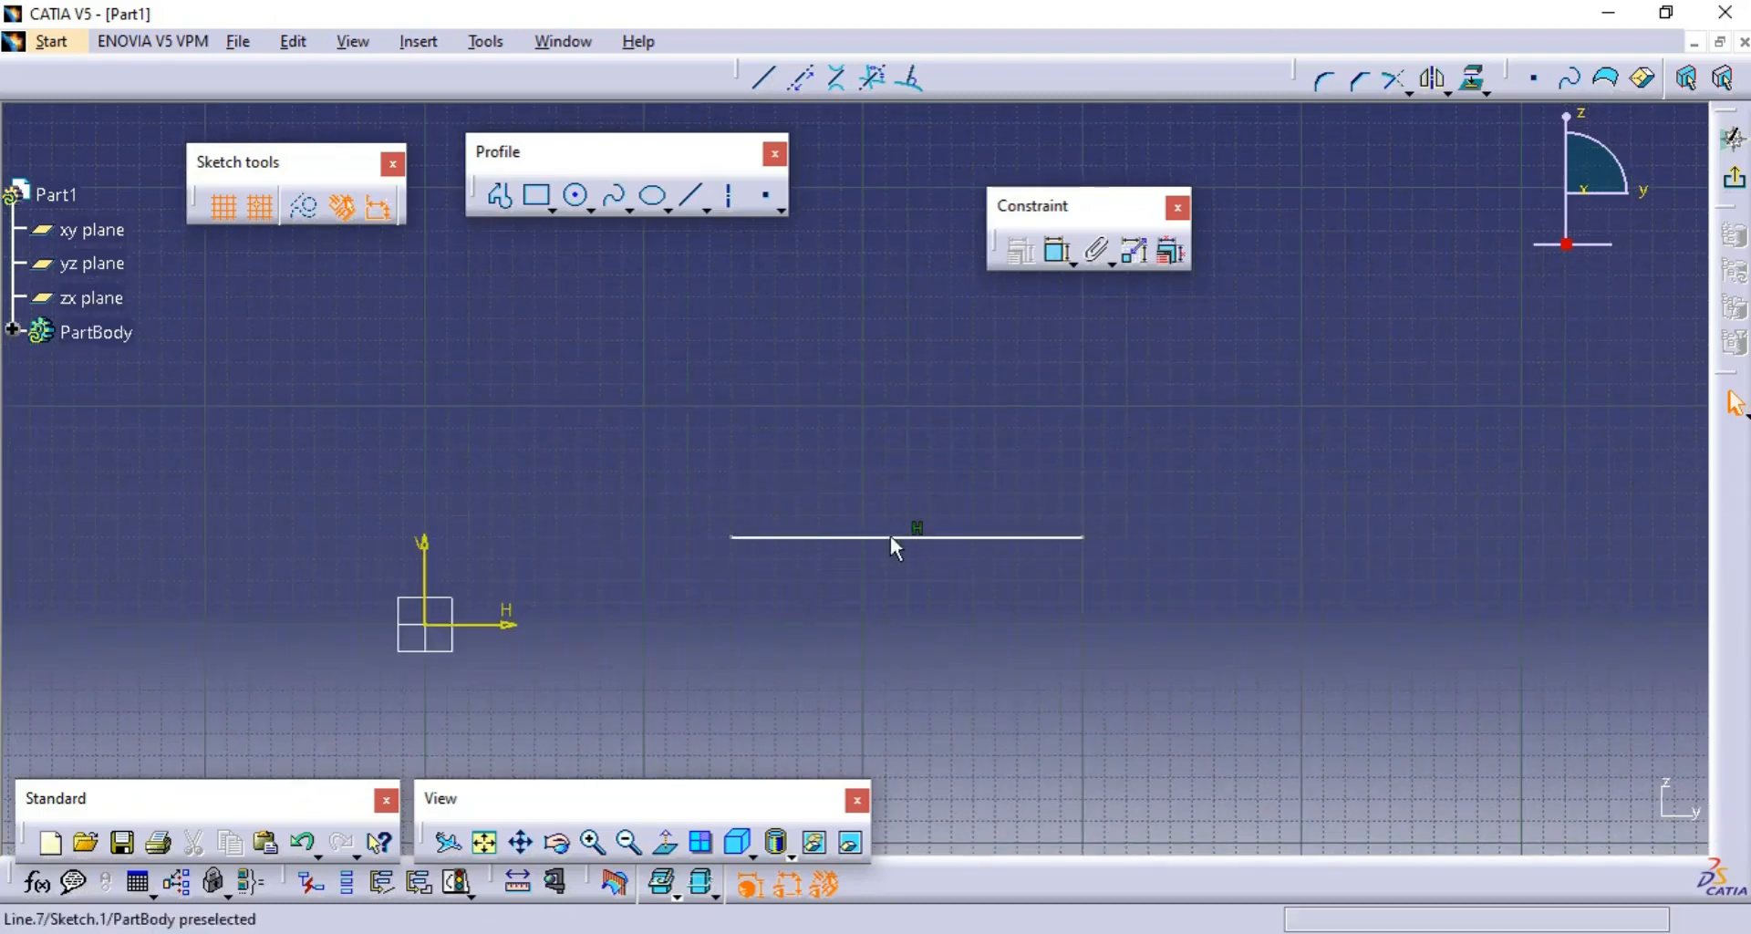
# - Turn off automatic geometrical constraints and draw an equally long horizontal line above the first, starting at H 140 mm, V 80 mm
pyautogui.click(344, 217)
pyautogui.click(855, 394)
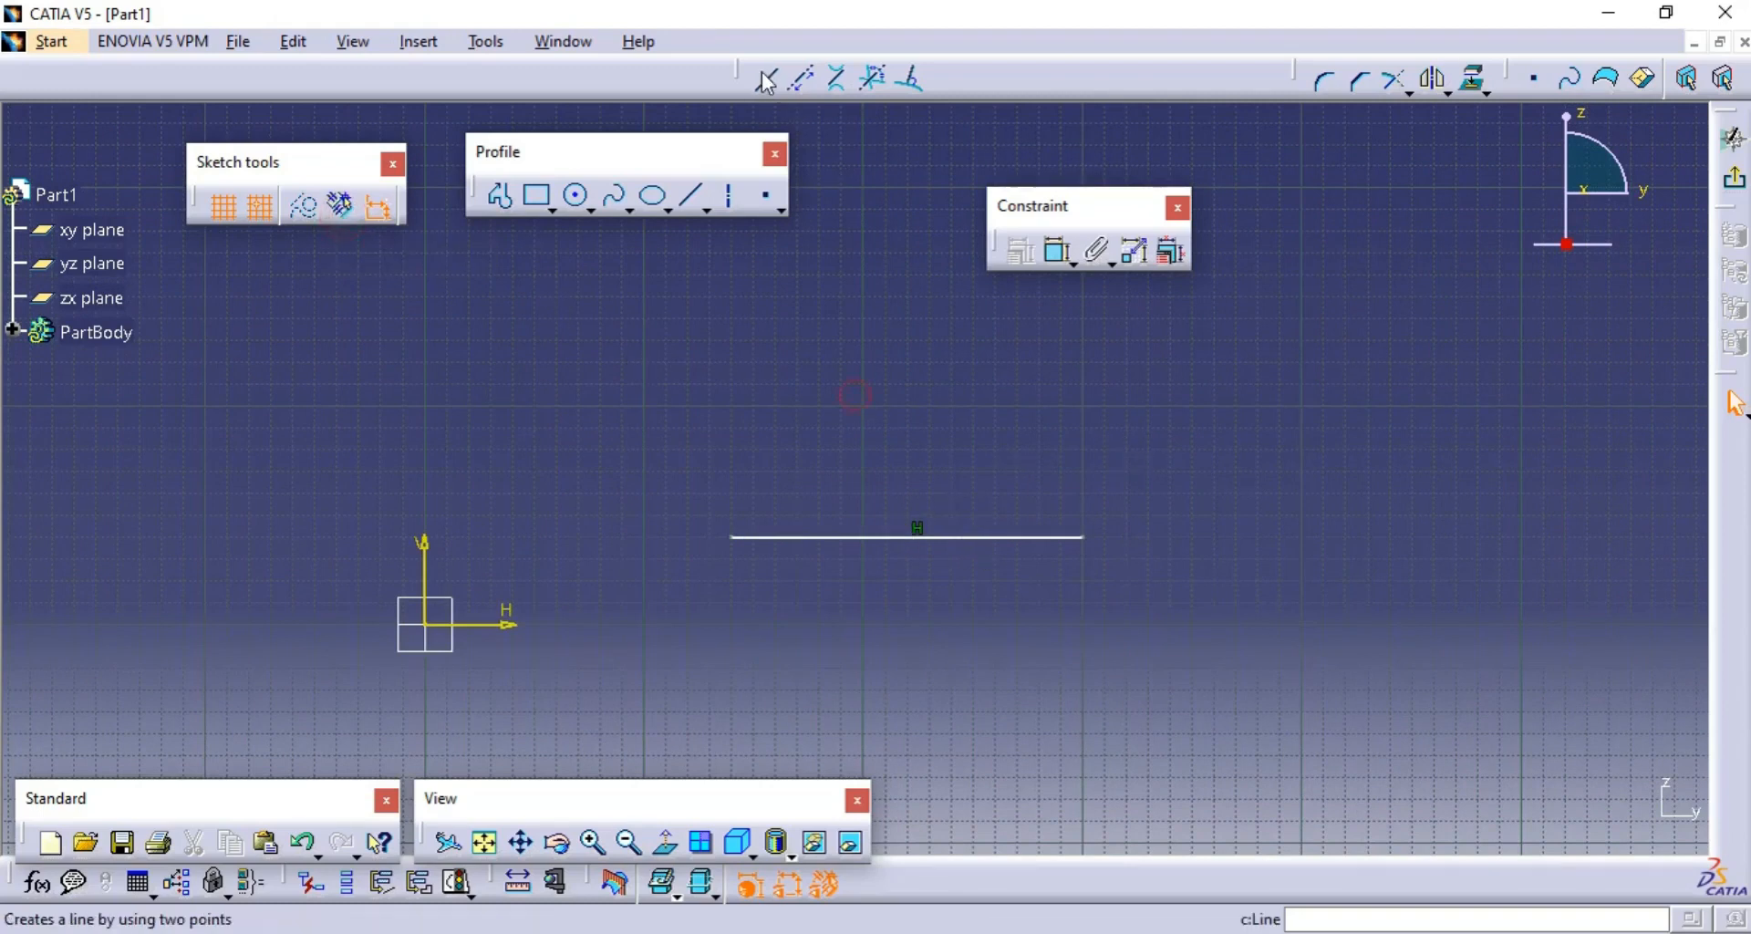
pyautogui.click(768, 80)
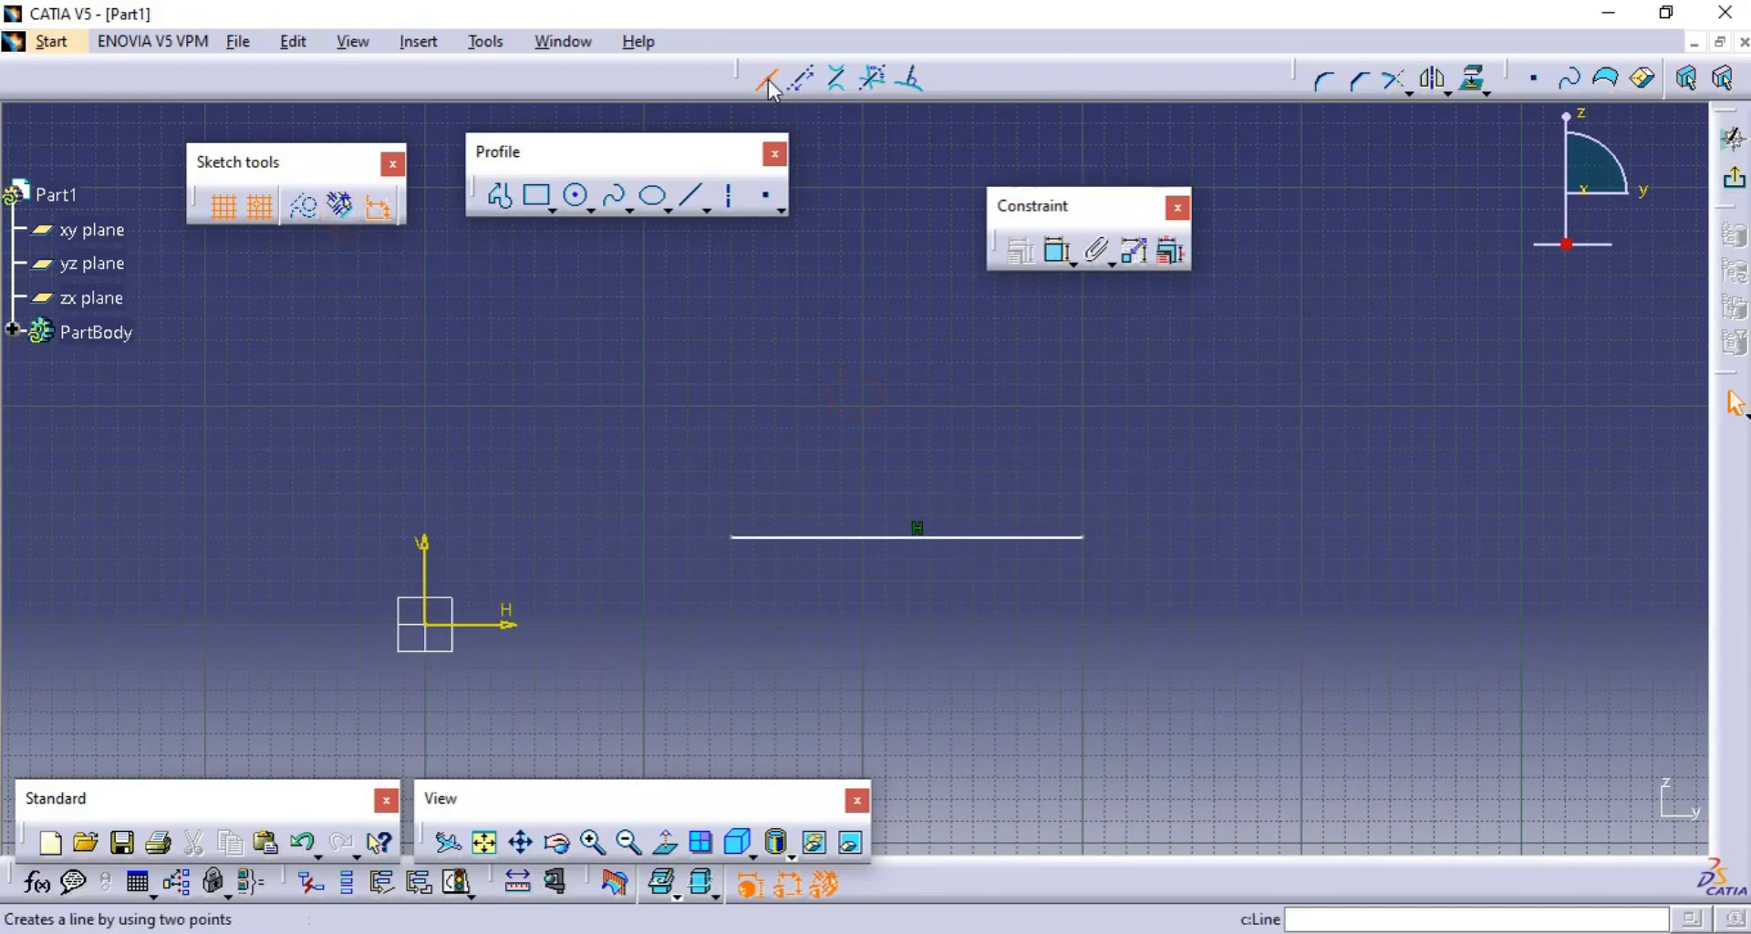
pyautogui.click(735, 448)
pyautogui.click(1080, 450)
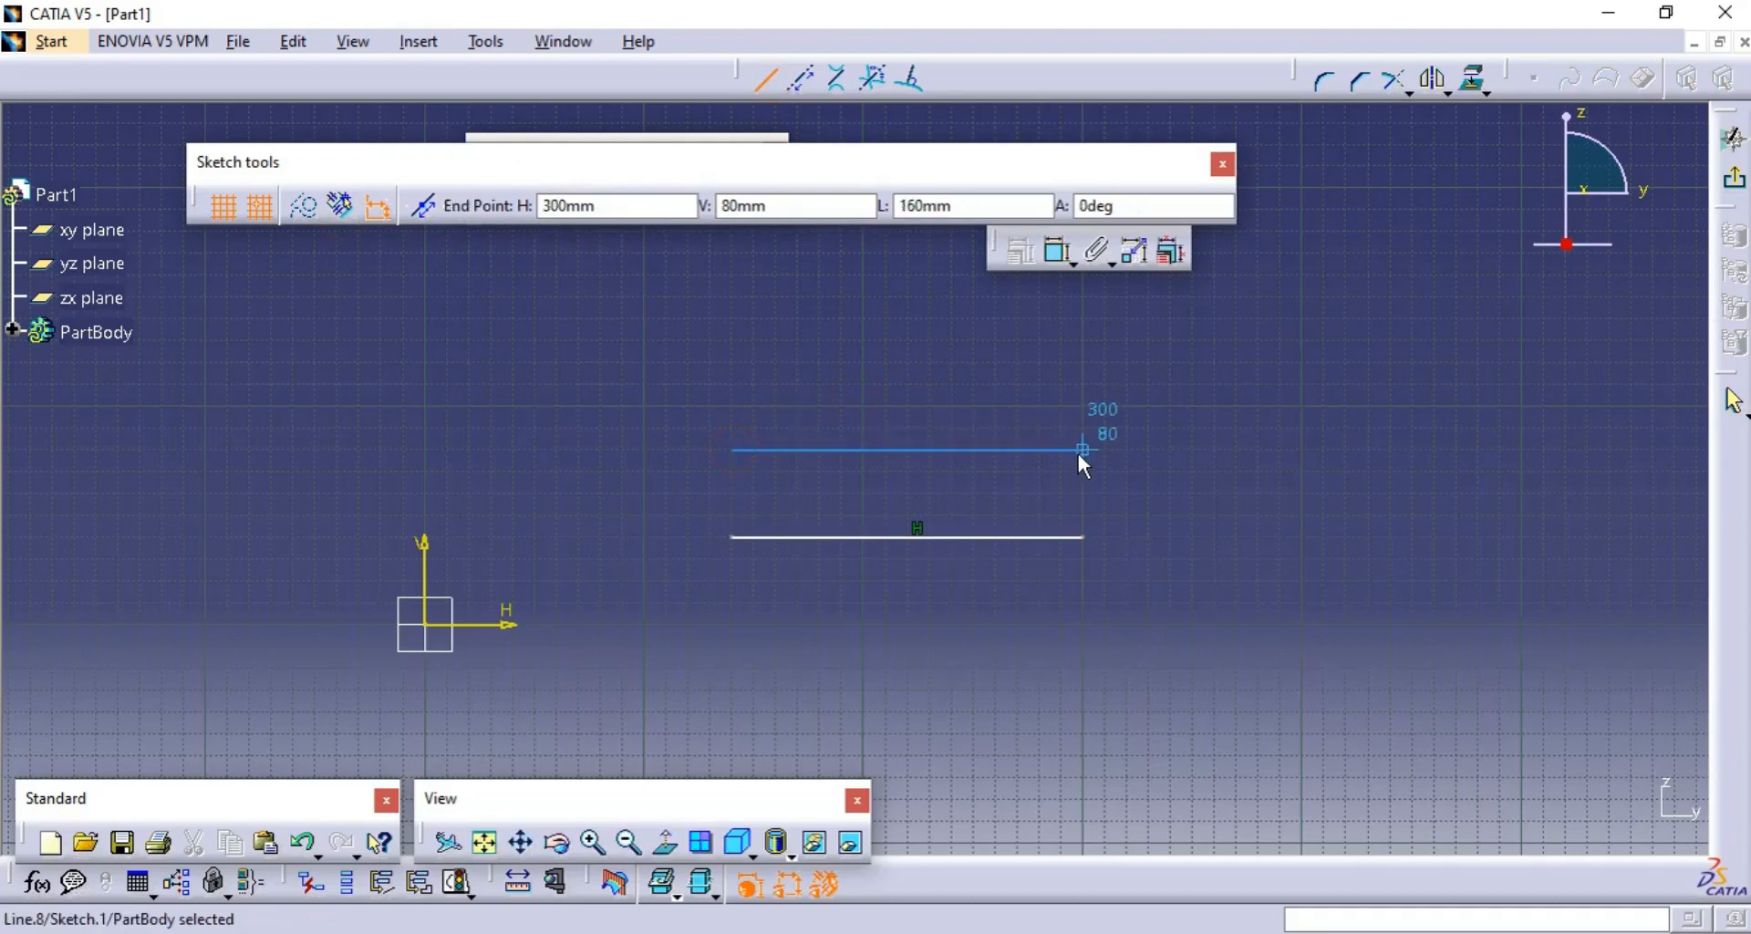
pyautogui.click(1180, 475)
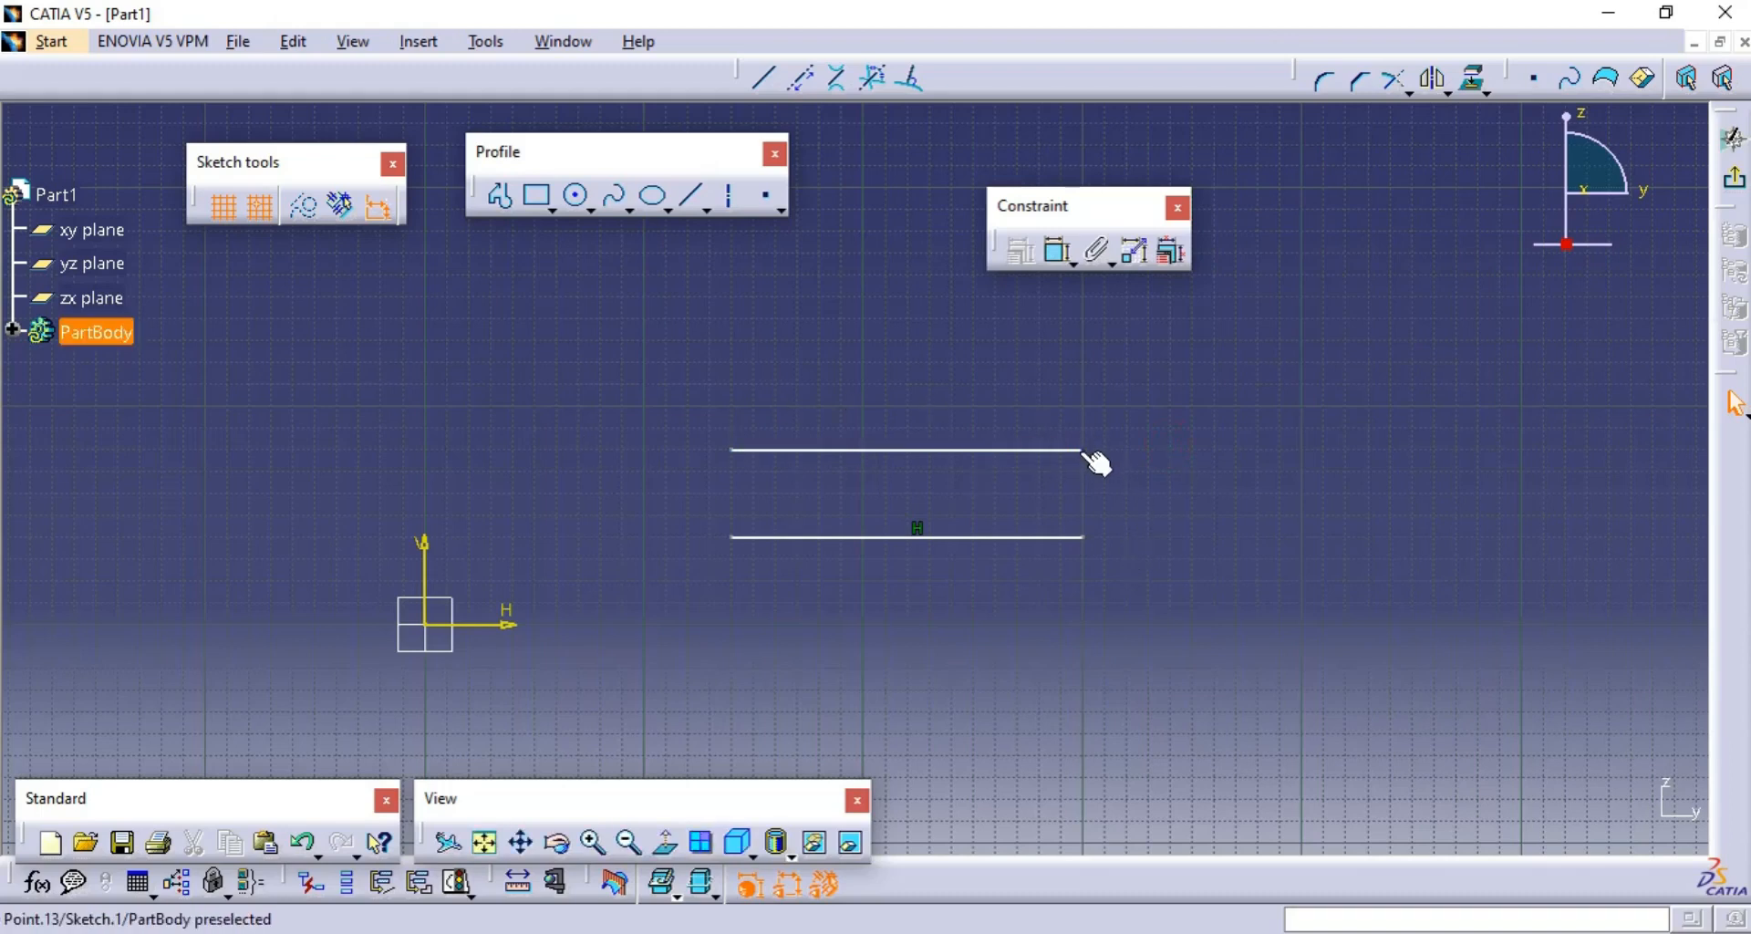
# - Move the upper line's right endpoint up and outward to tilt it, and stretch the lower line's right endpoint far outward and slightly down
pyautogui.moveTo(1083, 449); pyautogui.dragTo(1170, 384)
pyautogui.click(1181, 599)
pyautogui.moveTo(1083, 537); pyautogui.dragTo(1515, 559)
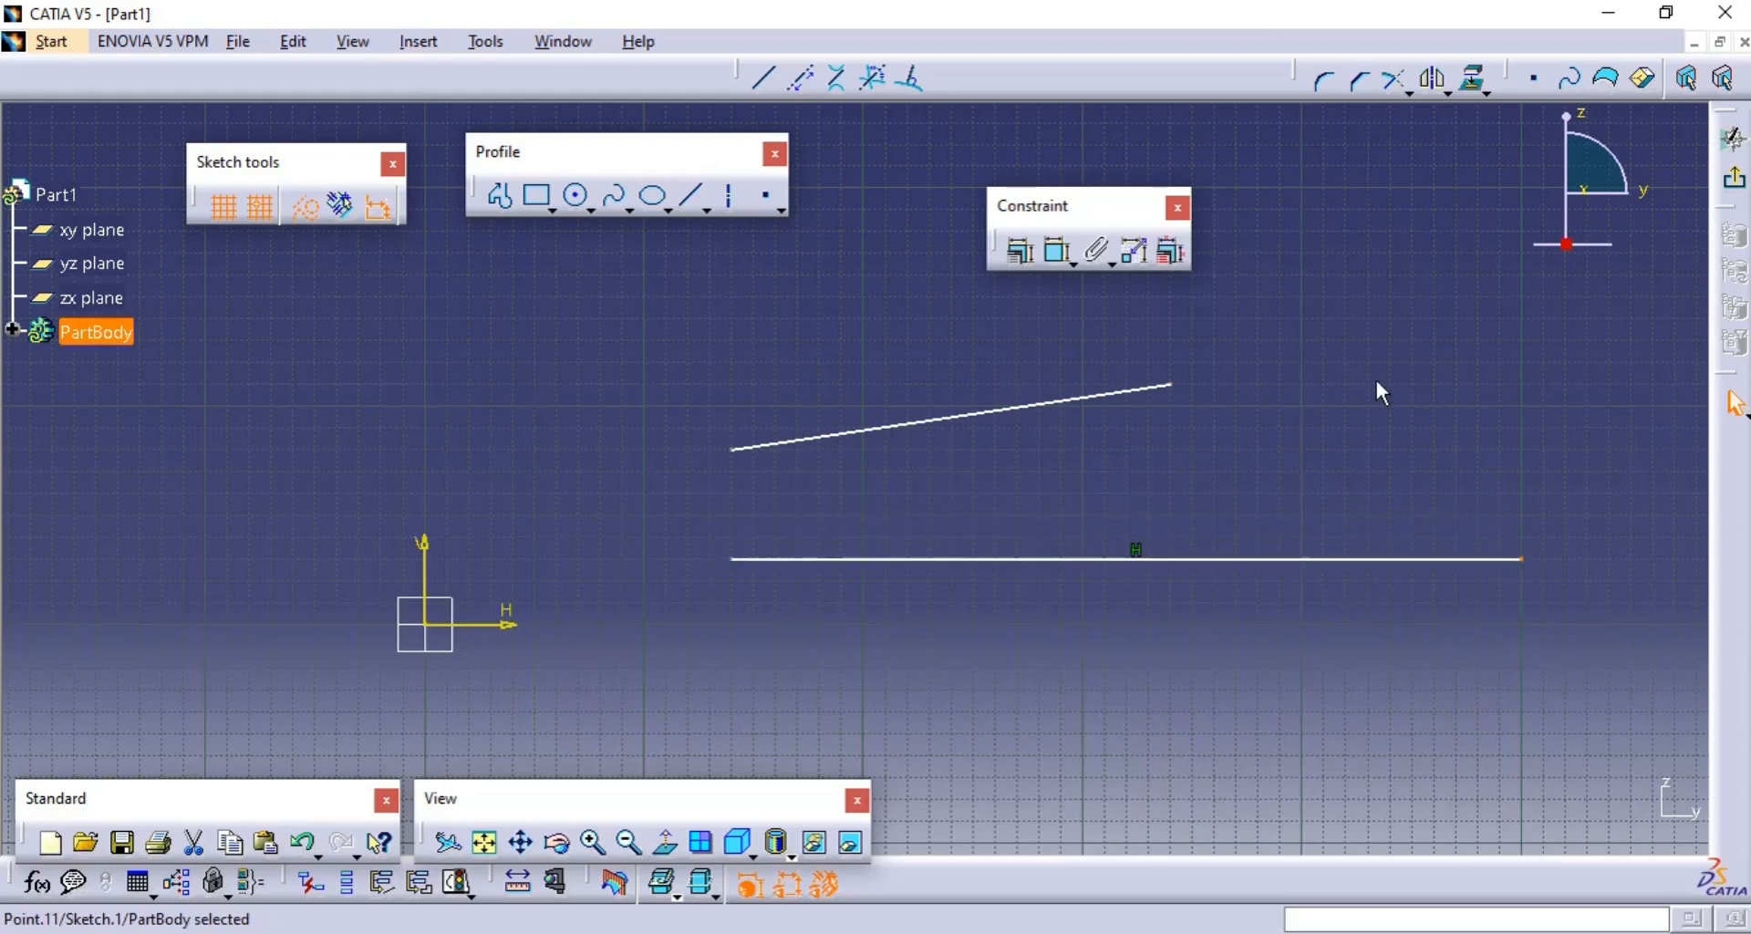
pyautogui.click(1359, 410)
pyautogui.click(1020, 501)
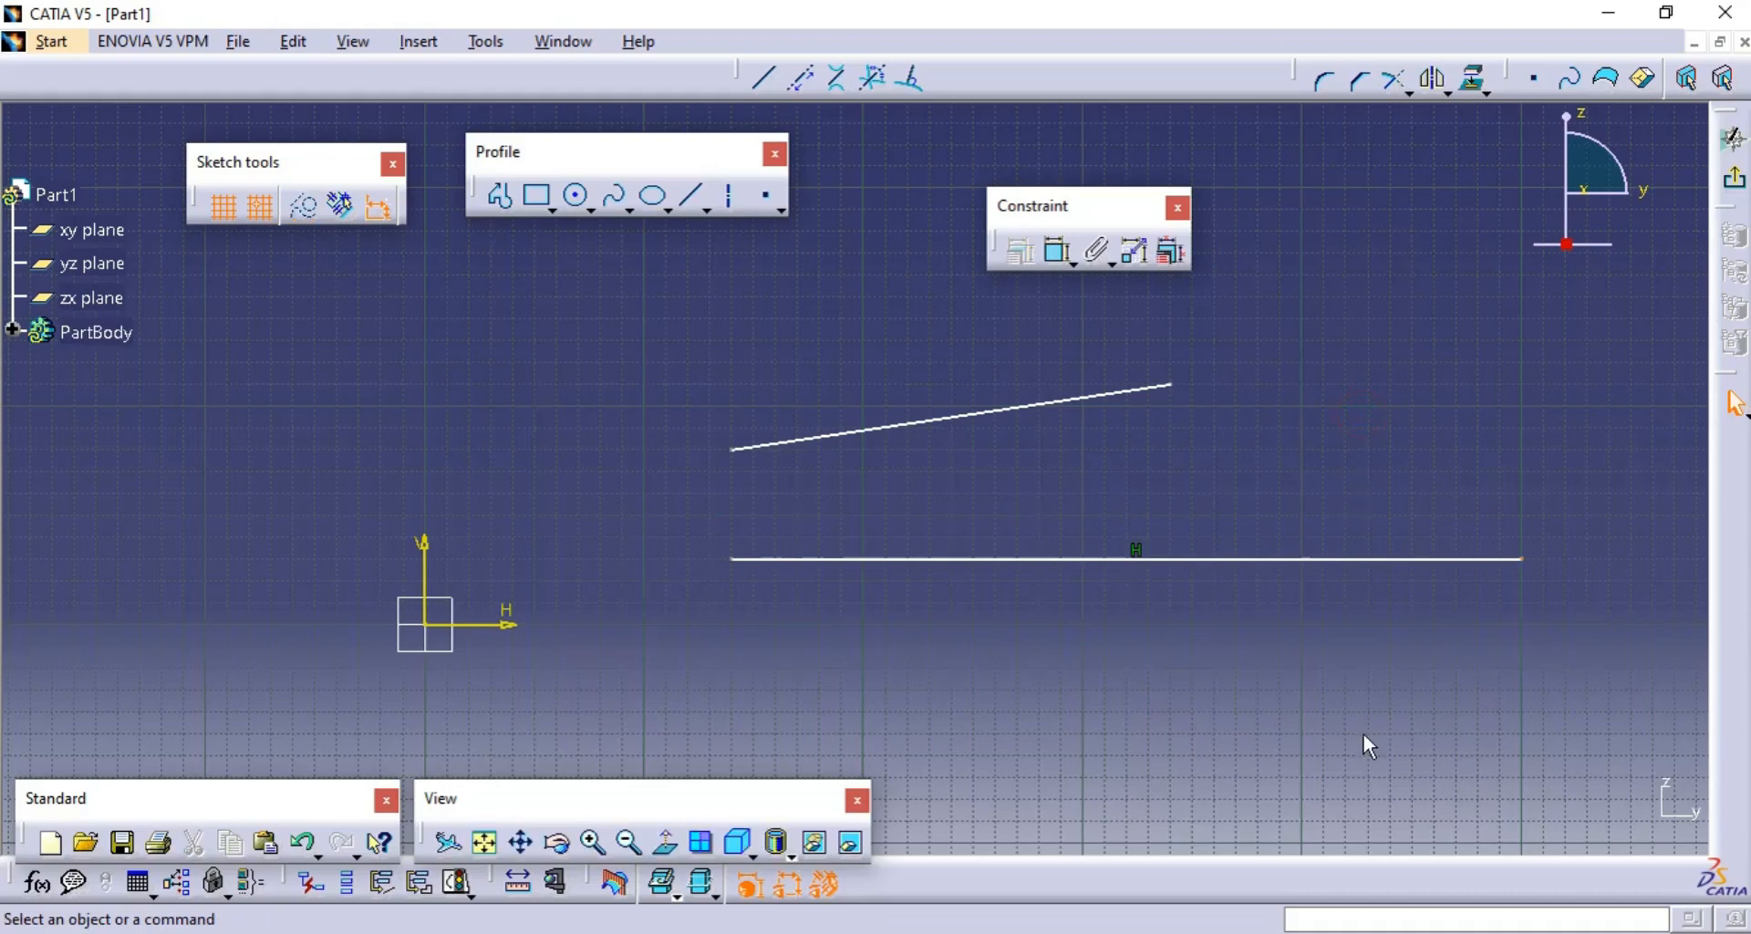
# - Turn automatic geometrical constraints back on and delete both lines from the sketch
pyautogui.click(339, 210)
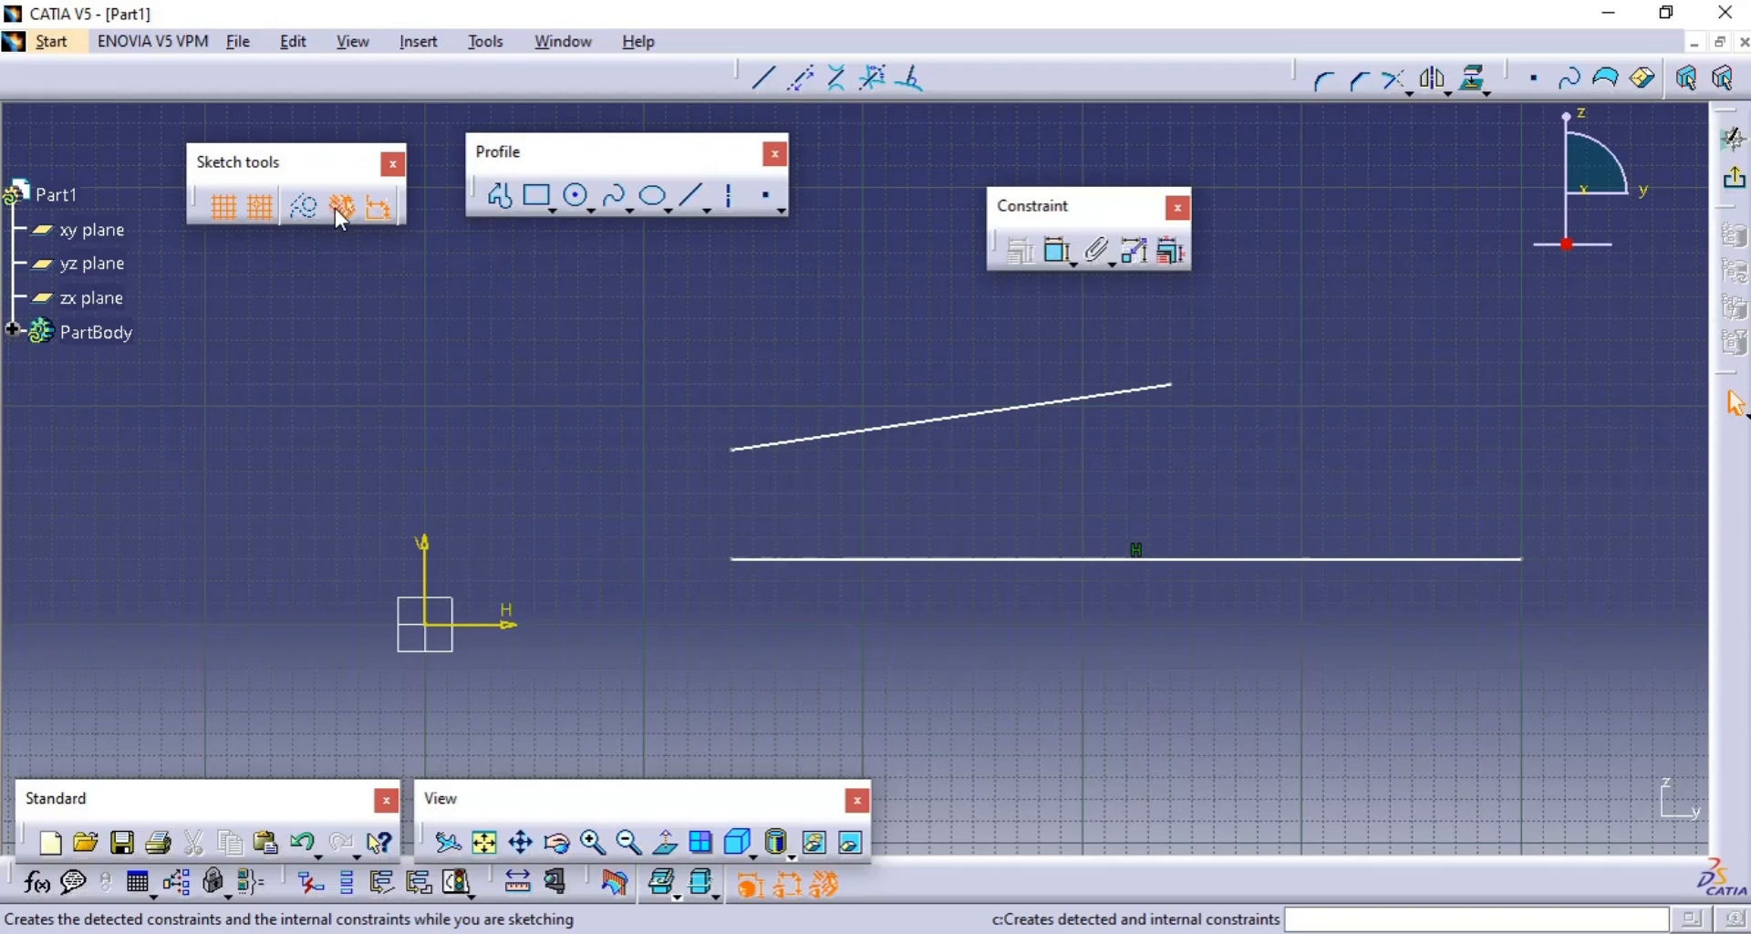
pyautogui.click(1273, 479)
pyautogui.moveTo(1296, 465)
pyautogui.mouseDown(button='middle')
pyautogui.moveTo(1340, 559)
pyautogui.moveTo(1190, 444)
pyautogui.mouseUp(button='middle')
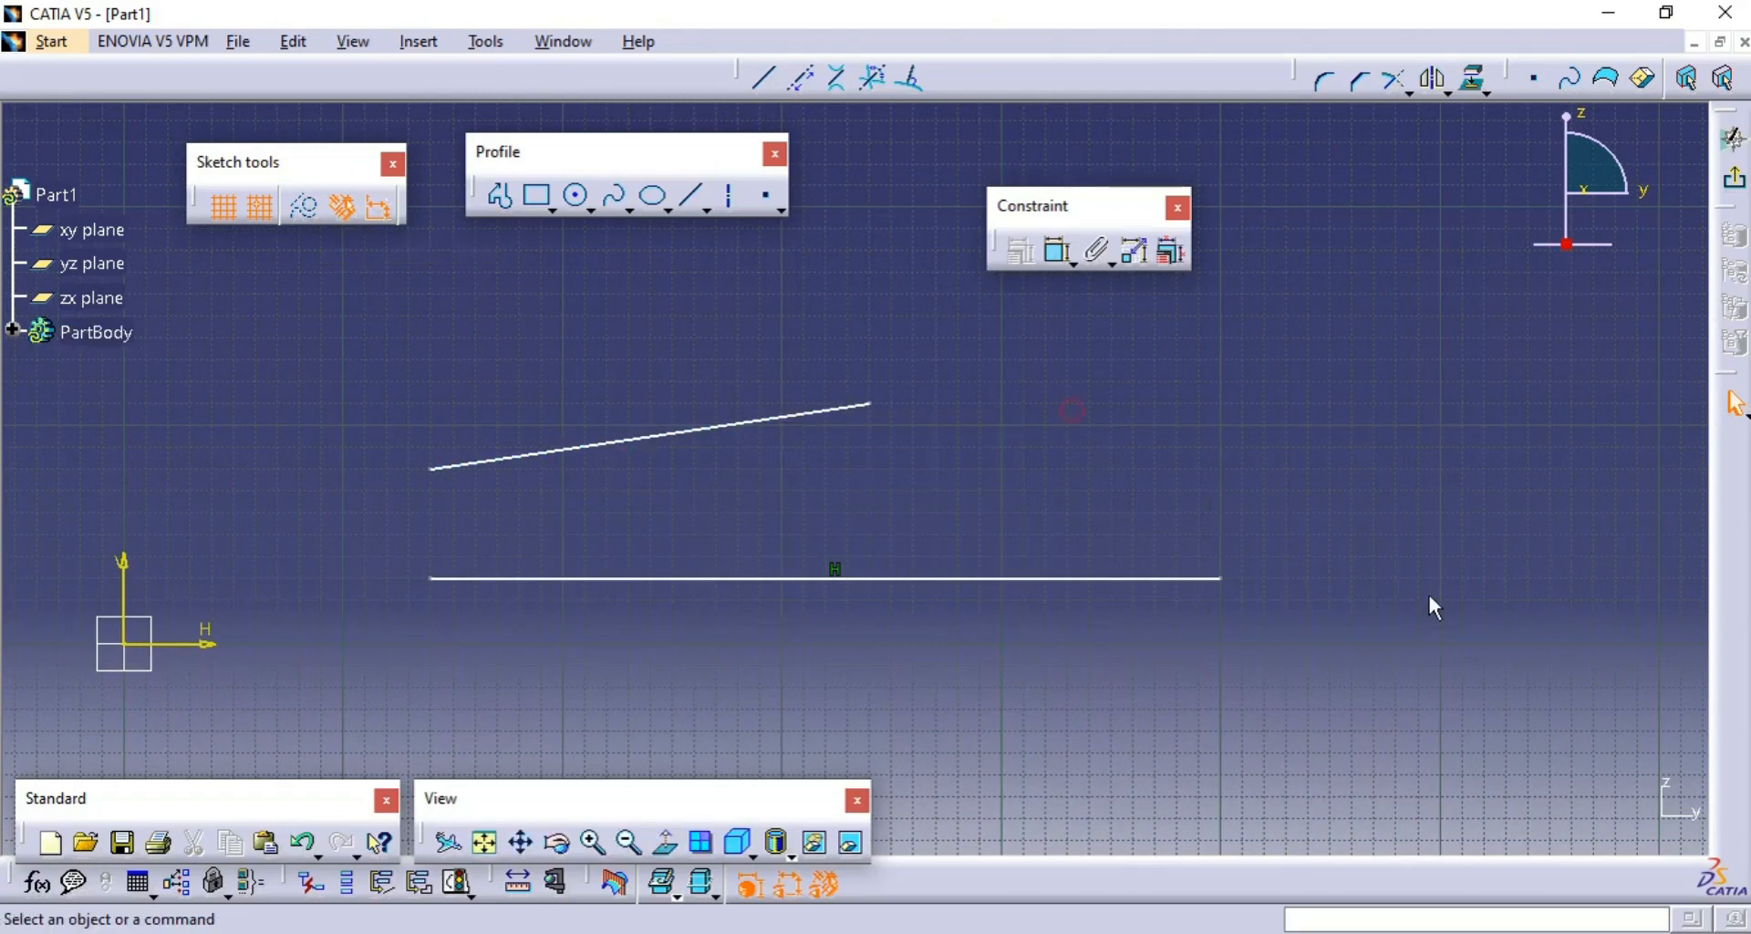
pyautogui.moveTo(1431, 606); pyautogui.dragTo(1249, 618, button='middle')
pyautogui.moveTo(1093, 663); pyautogui.dragTo(237, 403)
pyautogui.press('Delete')
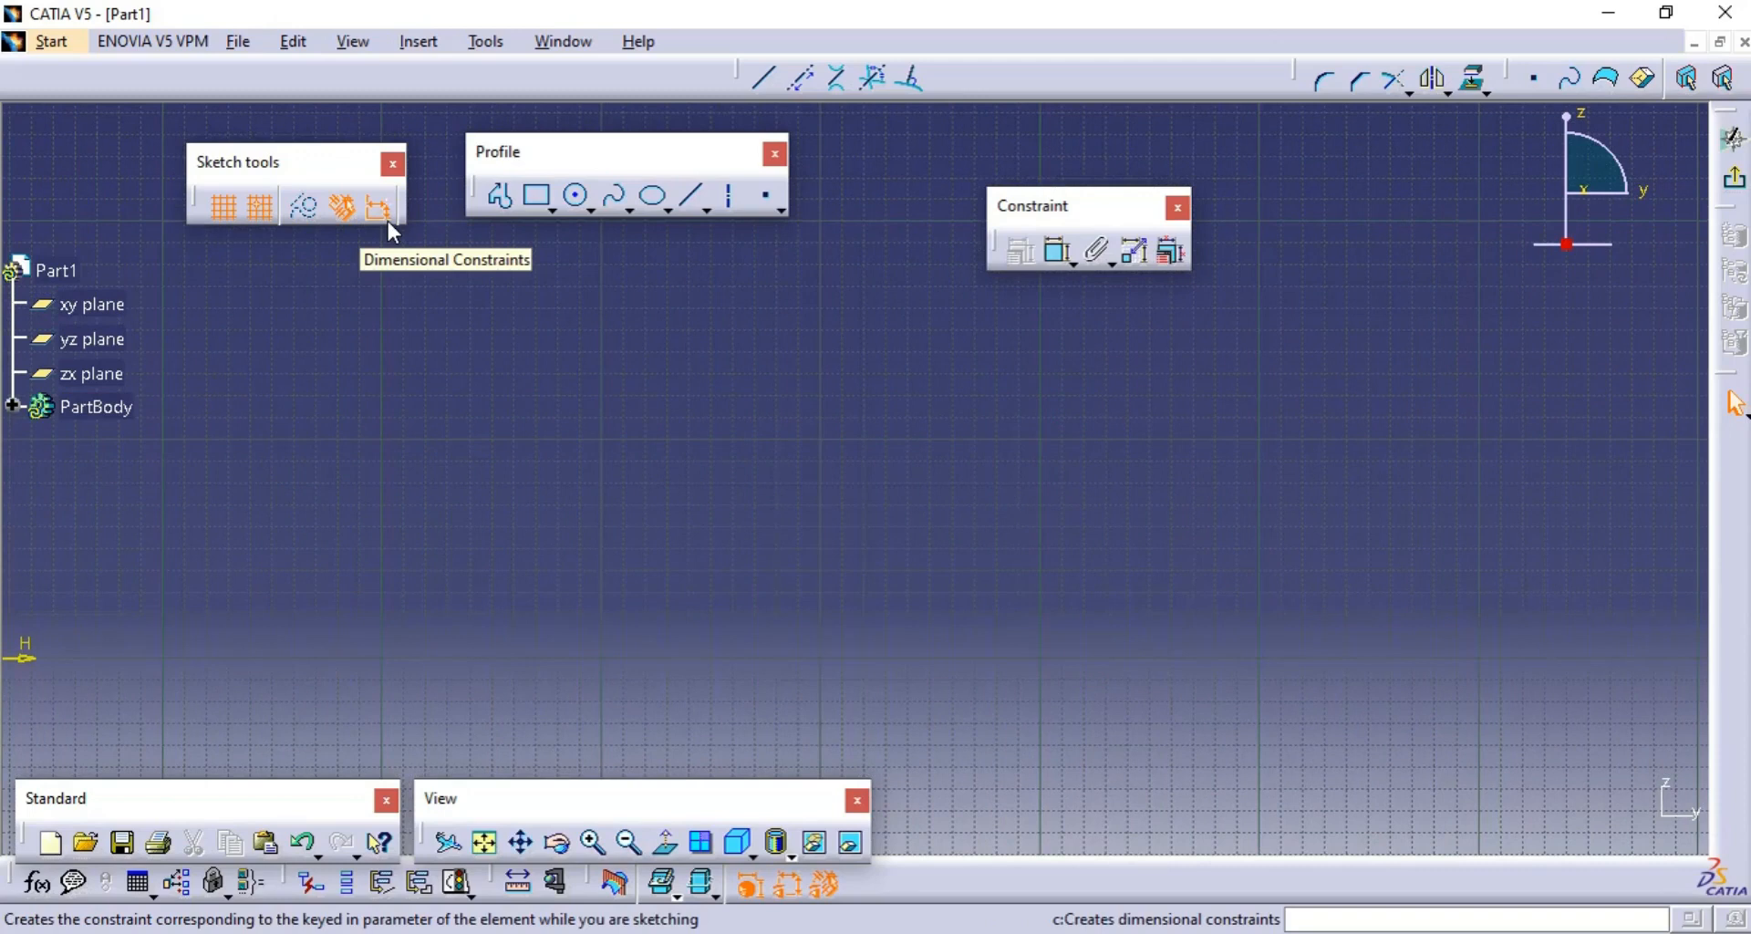
# - Draw a circle about 45 mm in diameter centred on the sketch origin
pyautogui.click(544, 447)
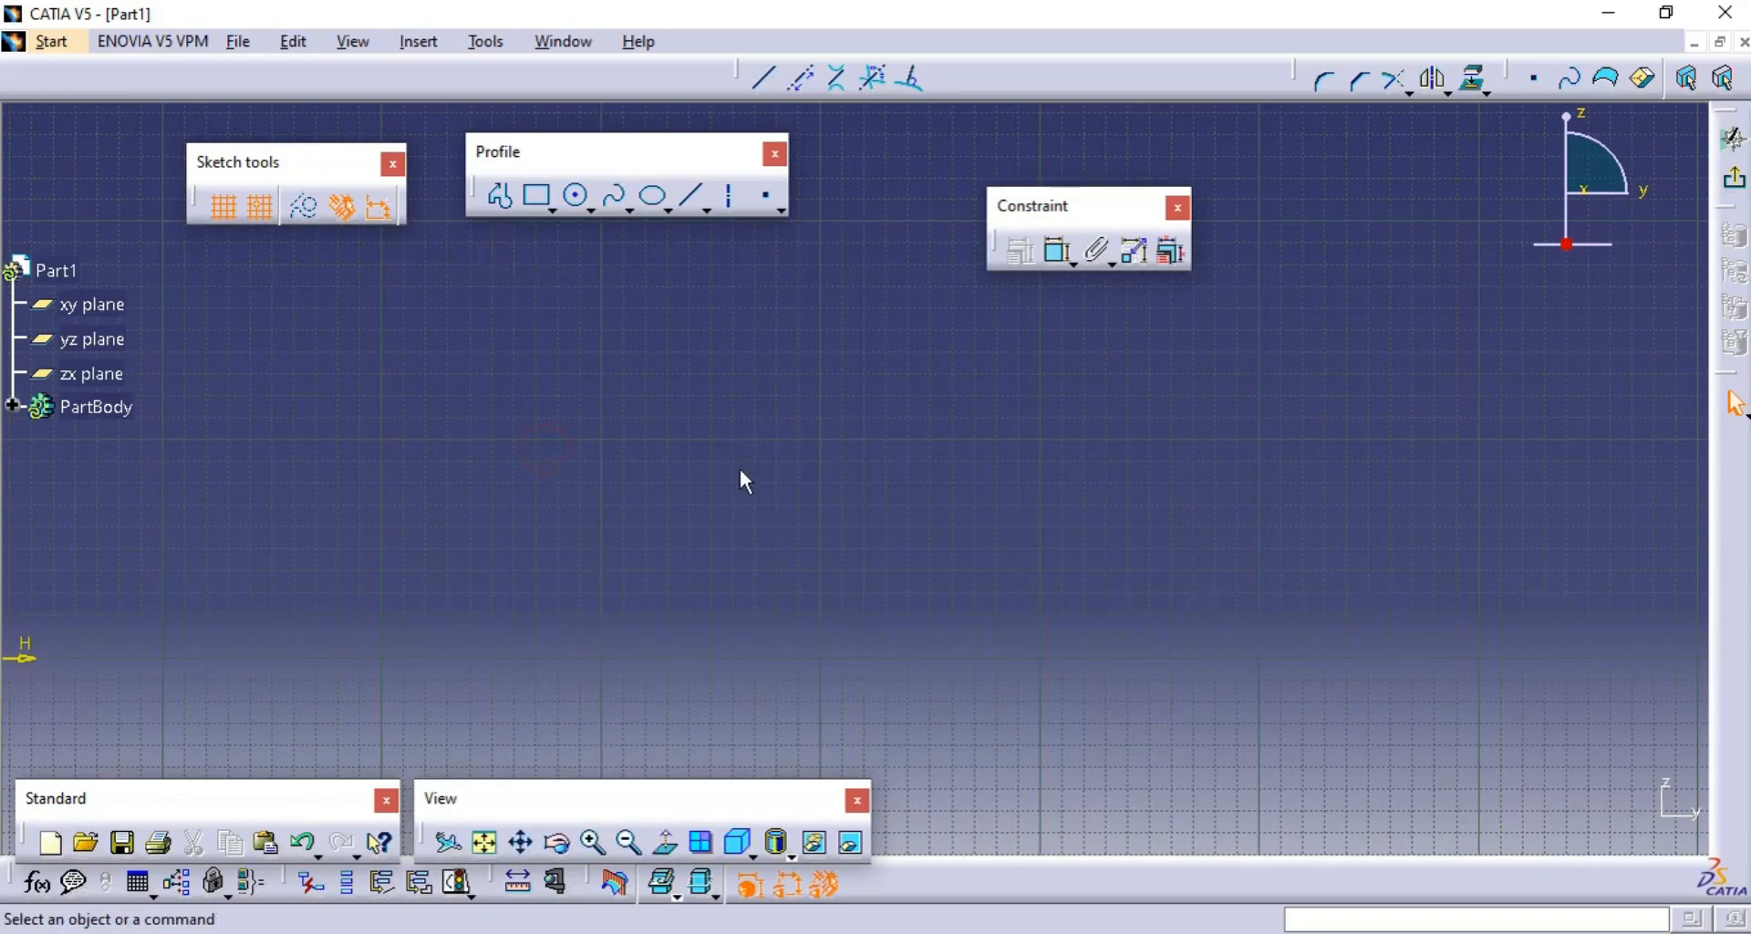
pyautogui.click(485, 842)
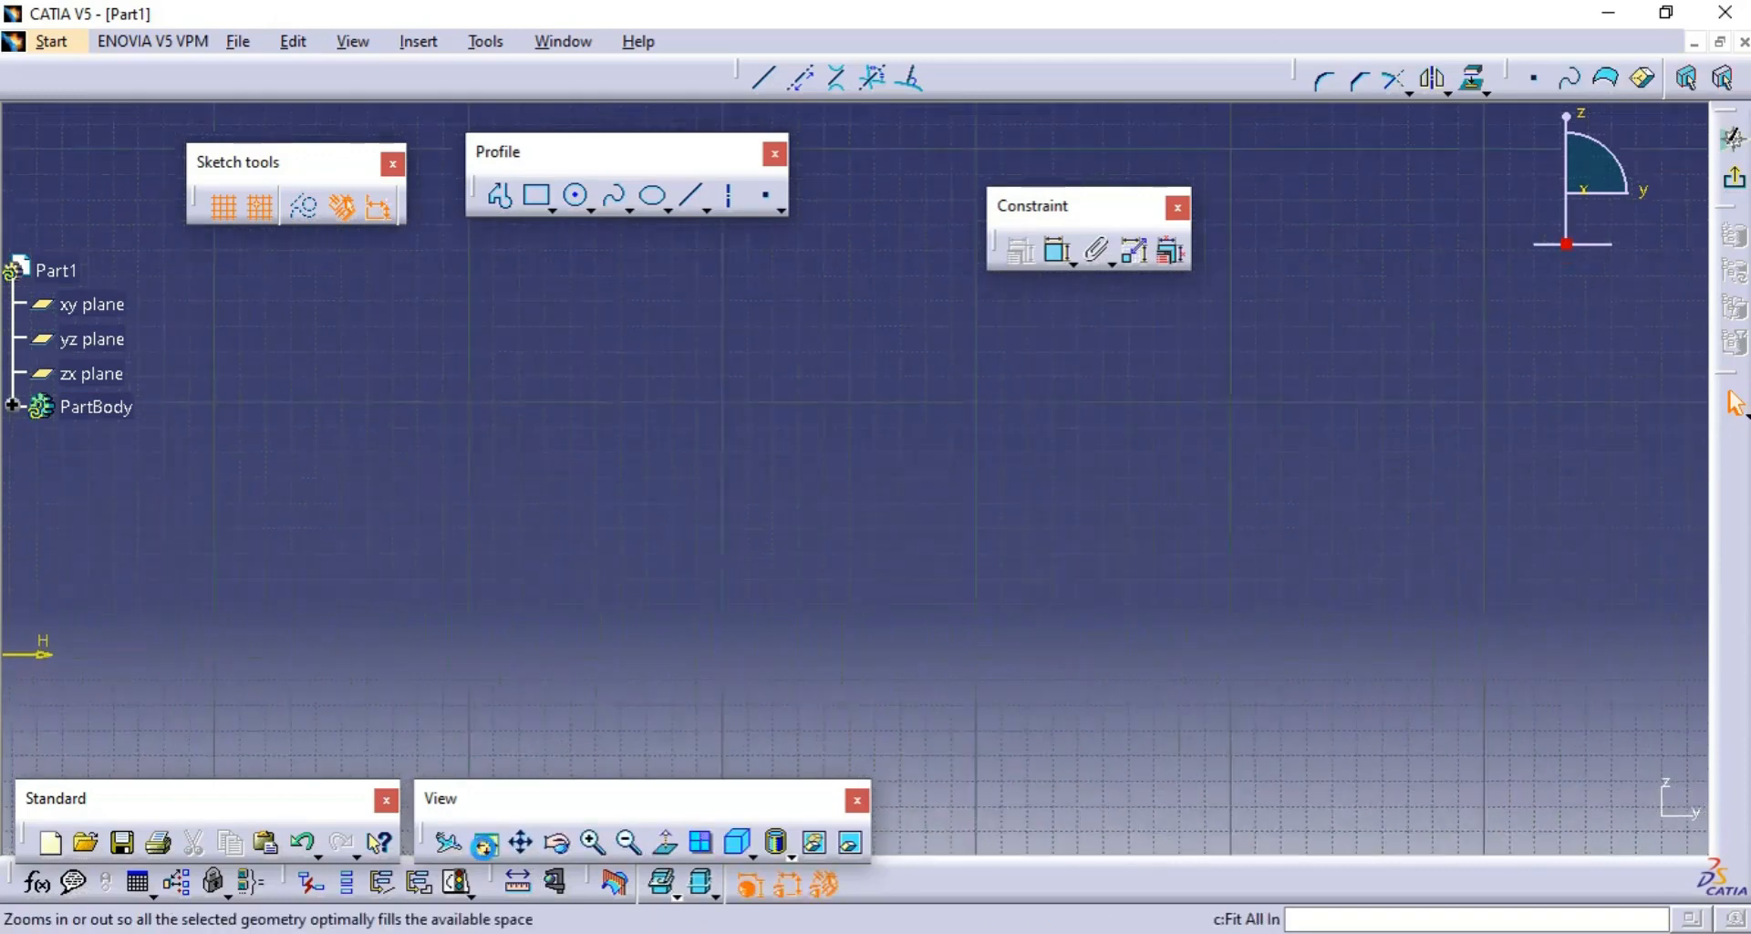
pyautogui.moveTo(1133, 386); pyautogui.dragTo(996, 657, button='middle')
pyautogui.scroll(1, 996, 657)
pyautogui.click(579, 197)
pyautogui.click(578, 197)
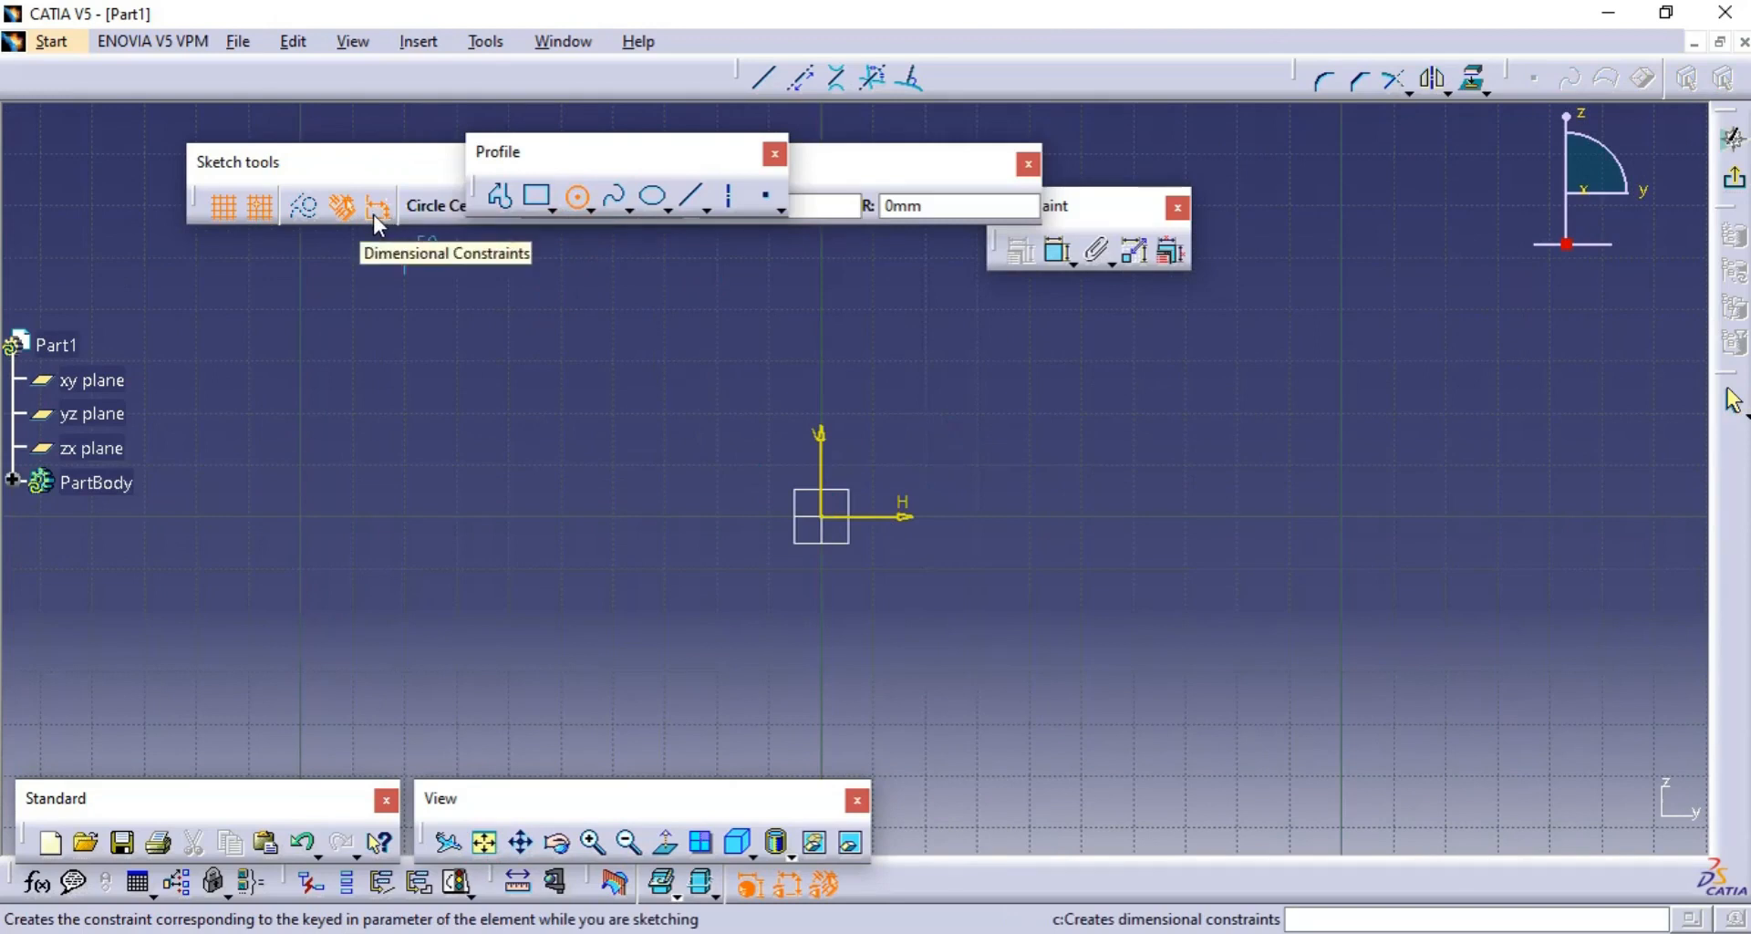
pyautogui.click(823, 517)
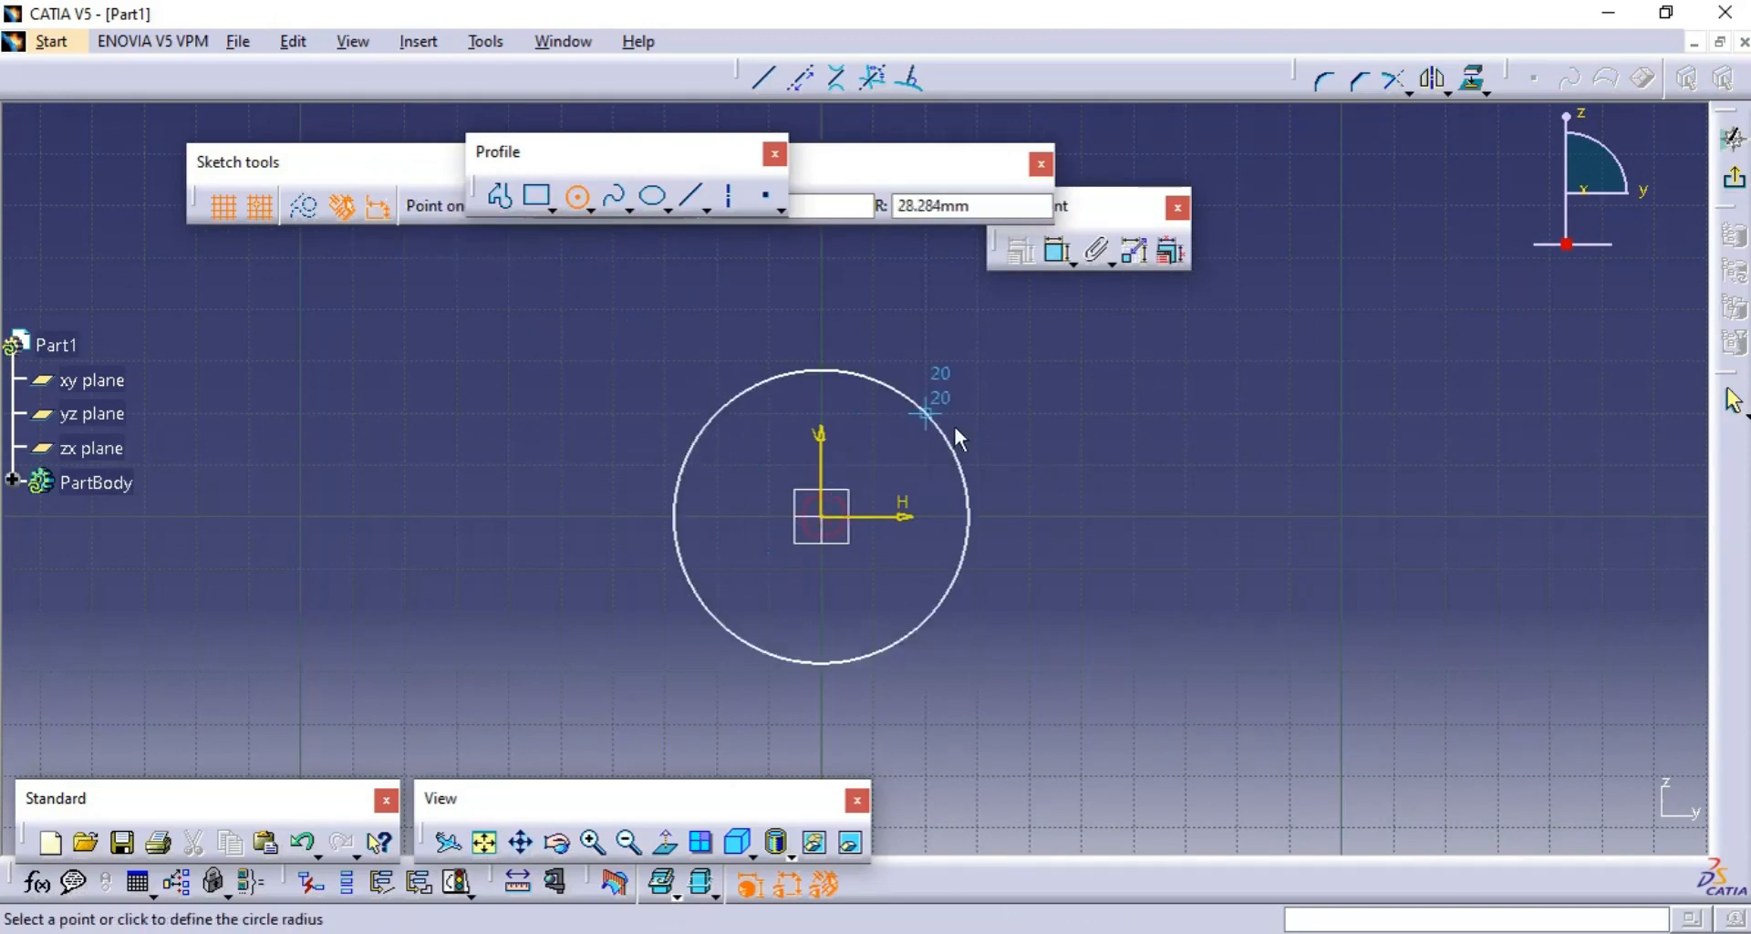
pyautogui.click(922, 462)
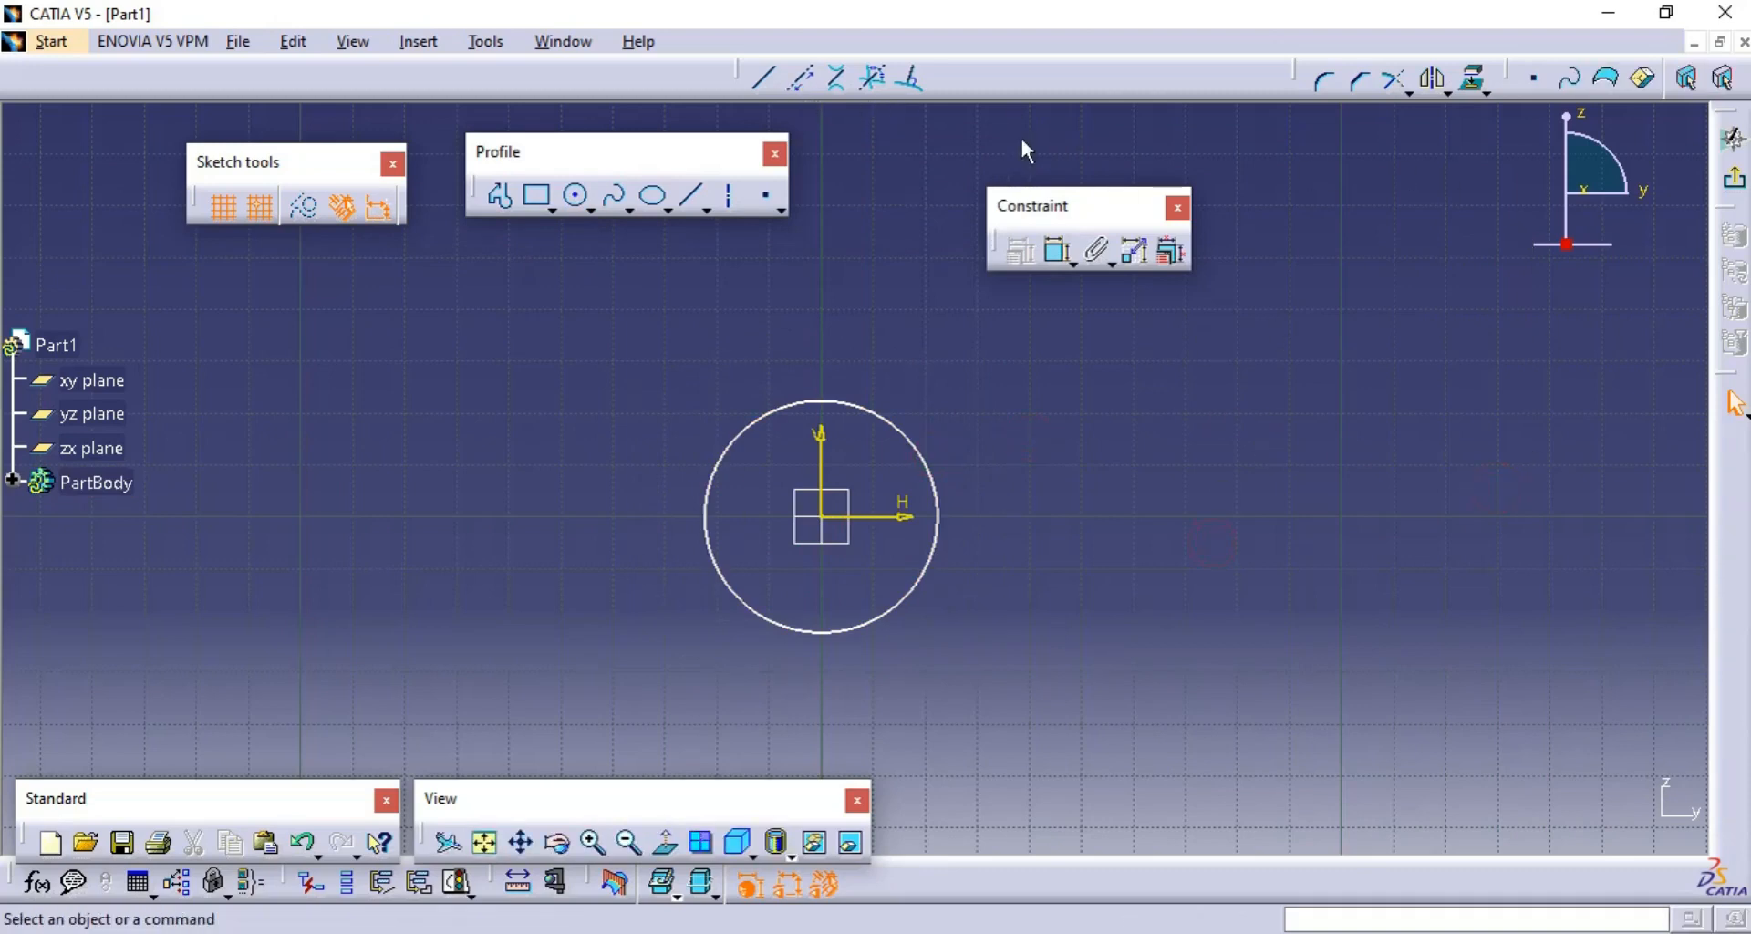
# - Add a diameter constraint to the circle and set it to 50 mm
pyautogui.click(1073, 262)
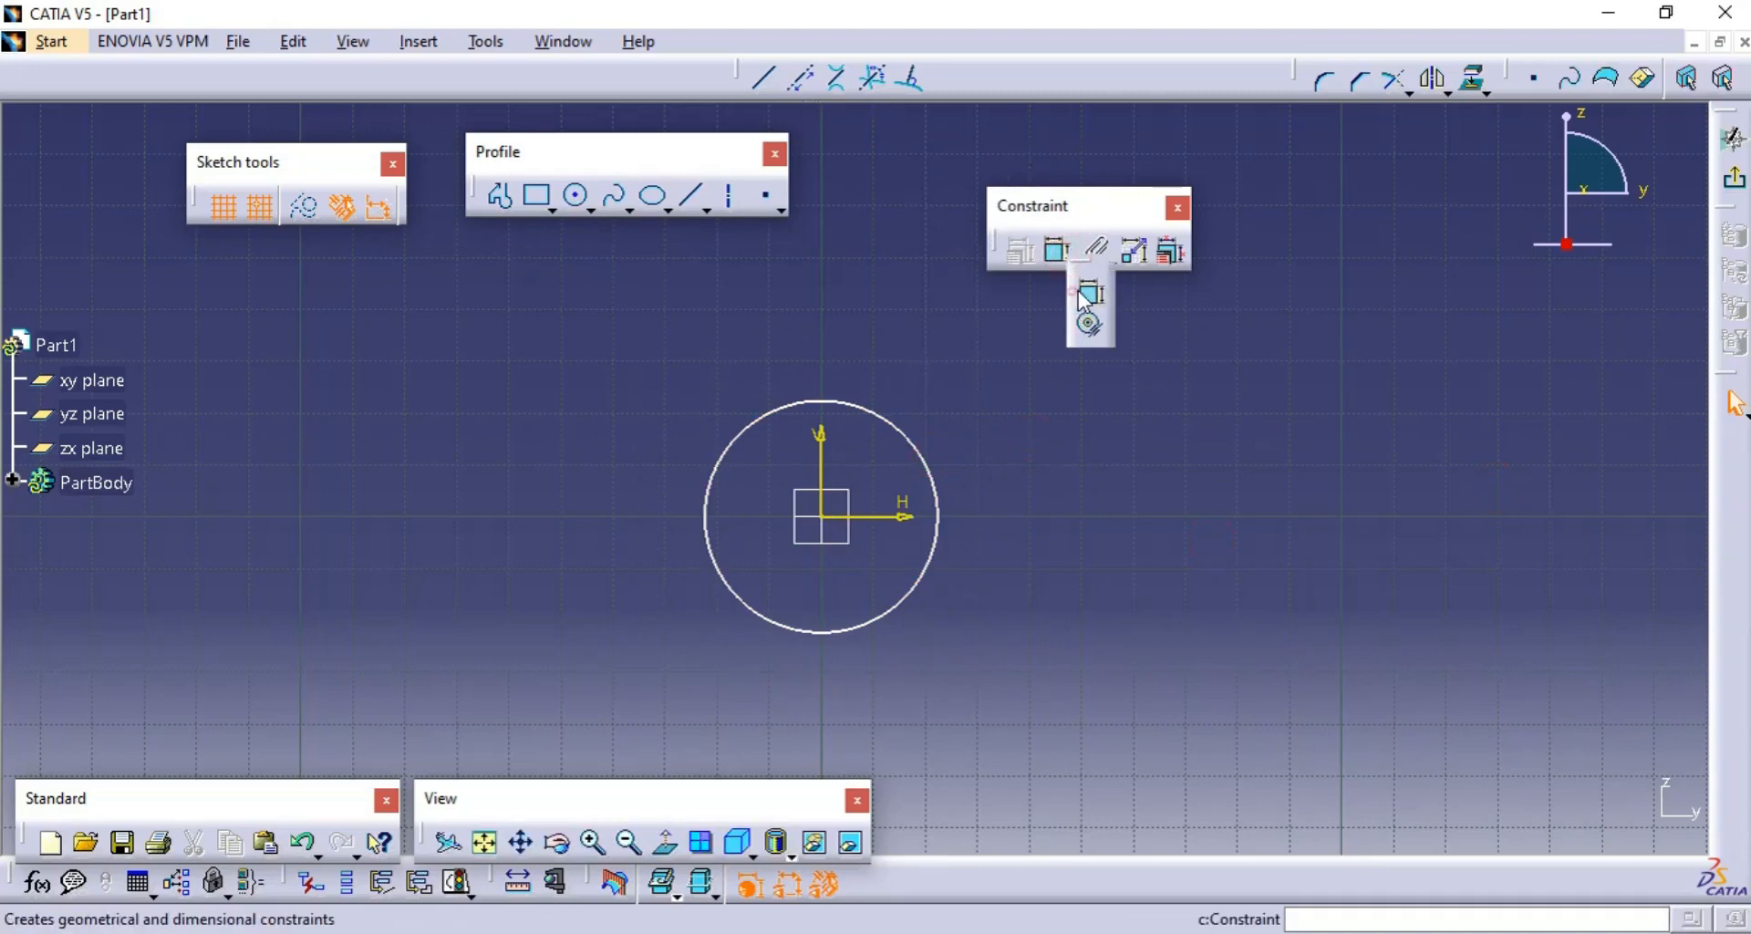
pyautogui.click(1088, 291)
pyautogui.click(937, 517)
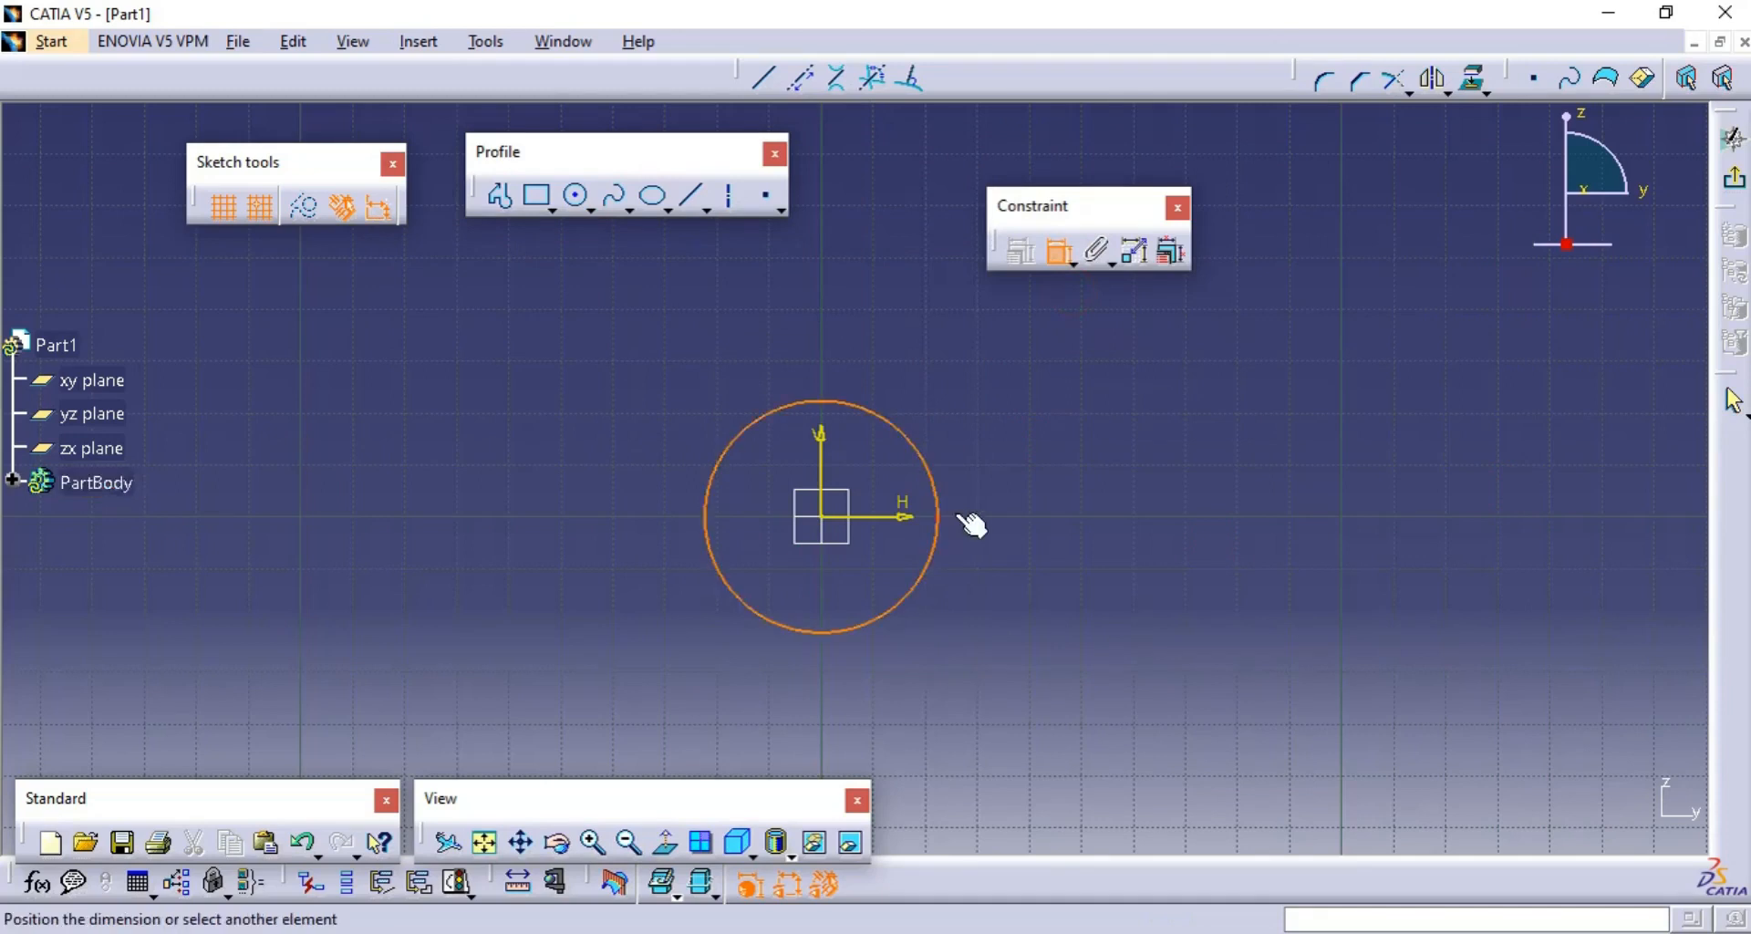
pyautogui.click(1065, 451)
pyautogui.doubleClick(1028, 448)
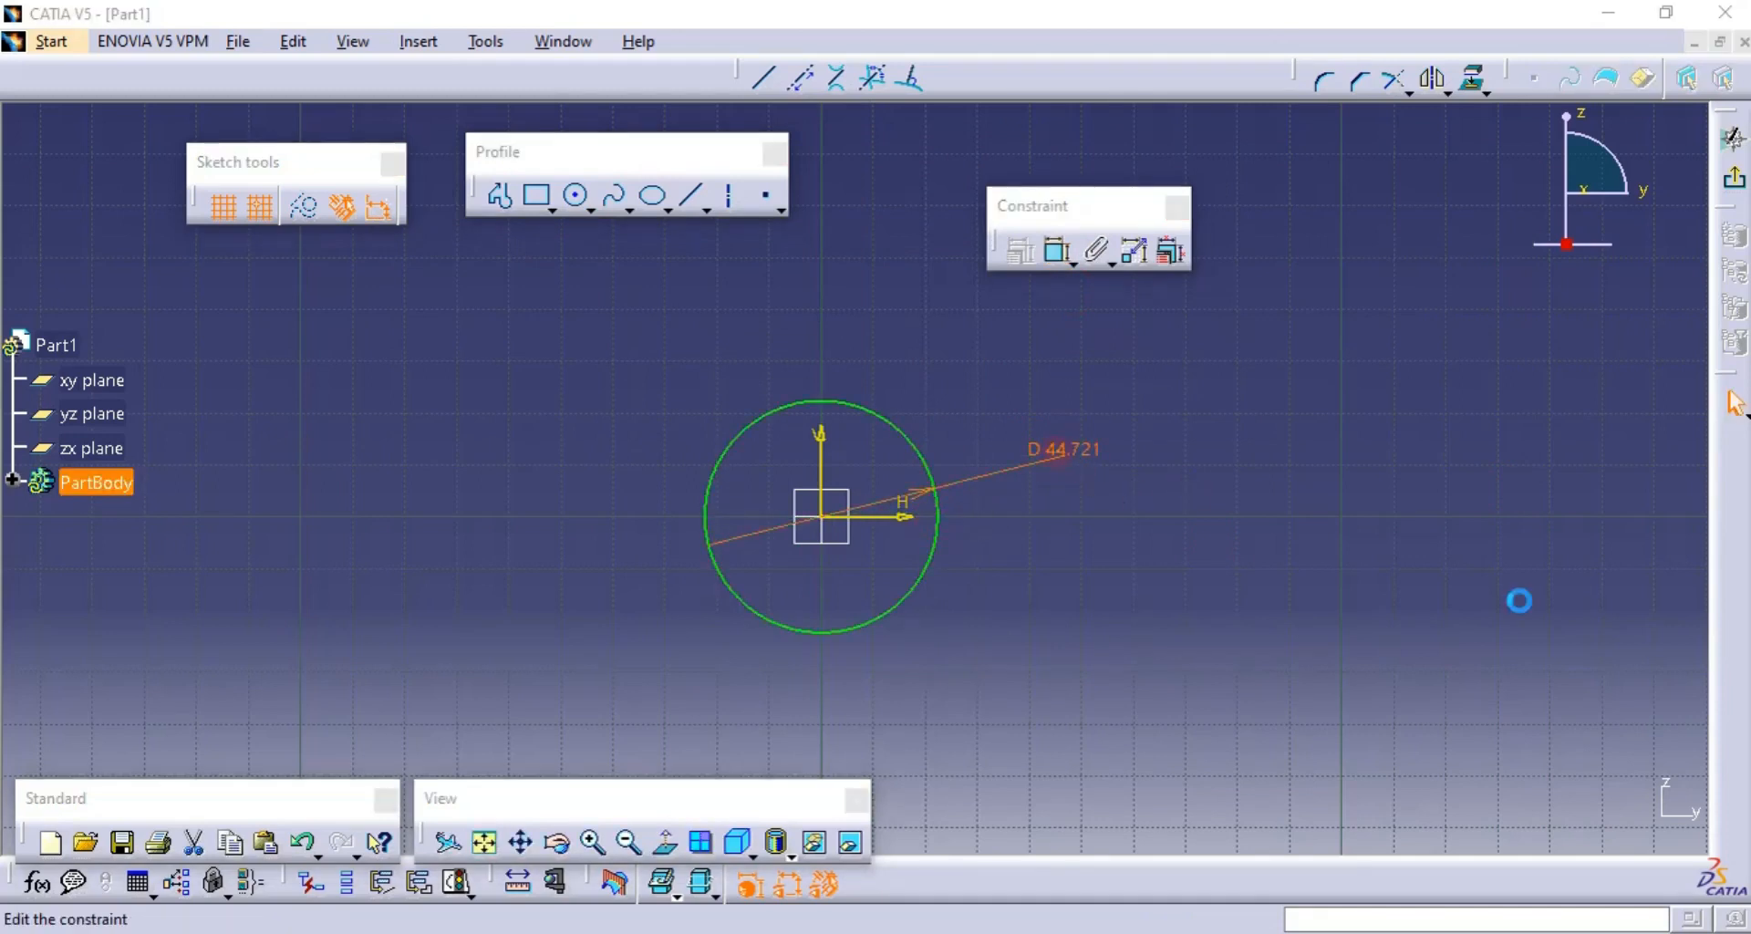
pyautogui.write('50')
pyautogui.press('Return')
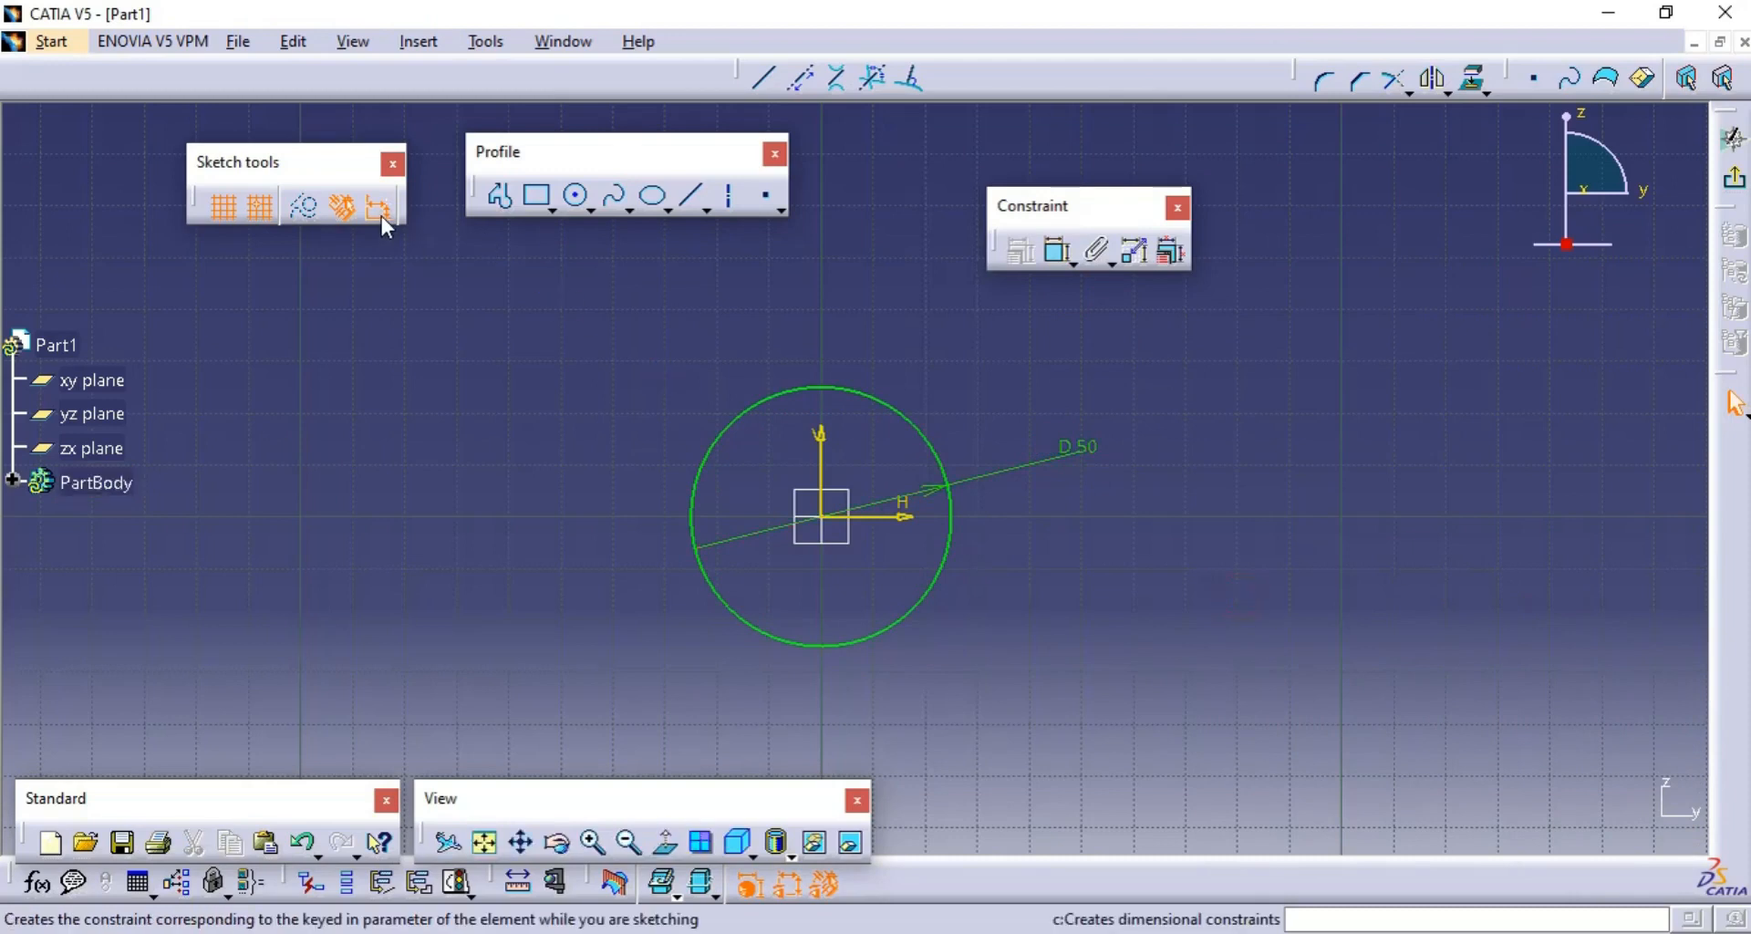
# - With automatic dimensional constraints turned off, draw a second, larger circle around the 50 mm circle, centred on the sketch origin
pyautogui.click(576, 199)
pyautogui.click(828, 520)
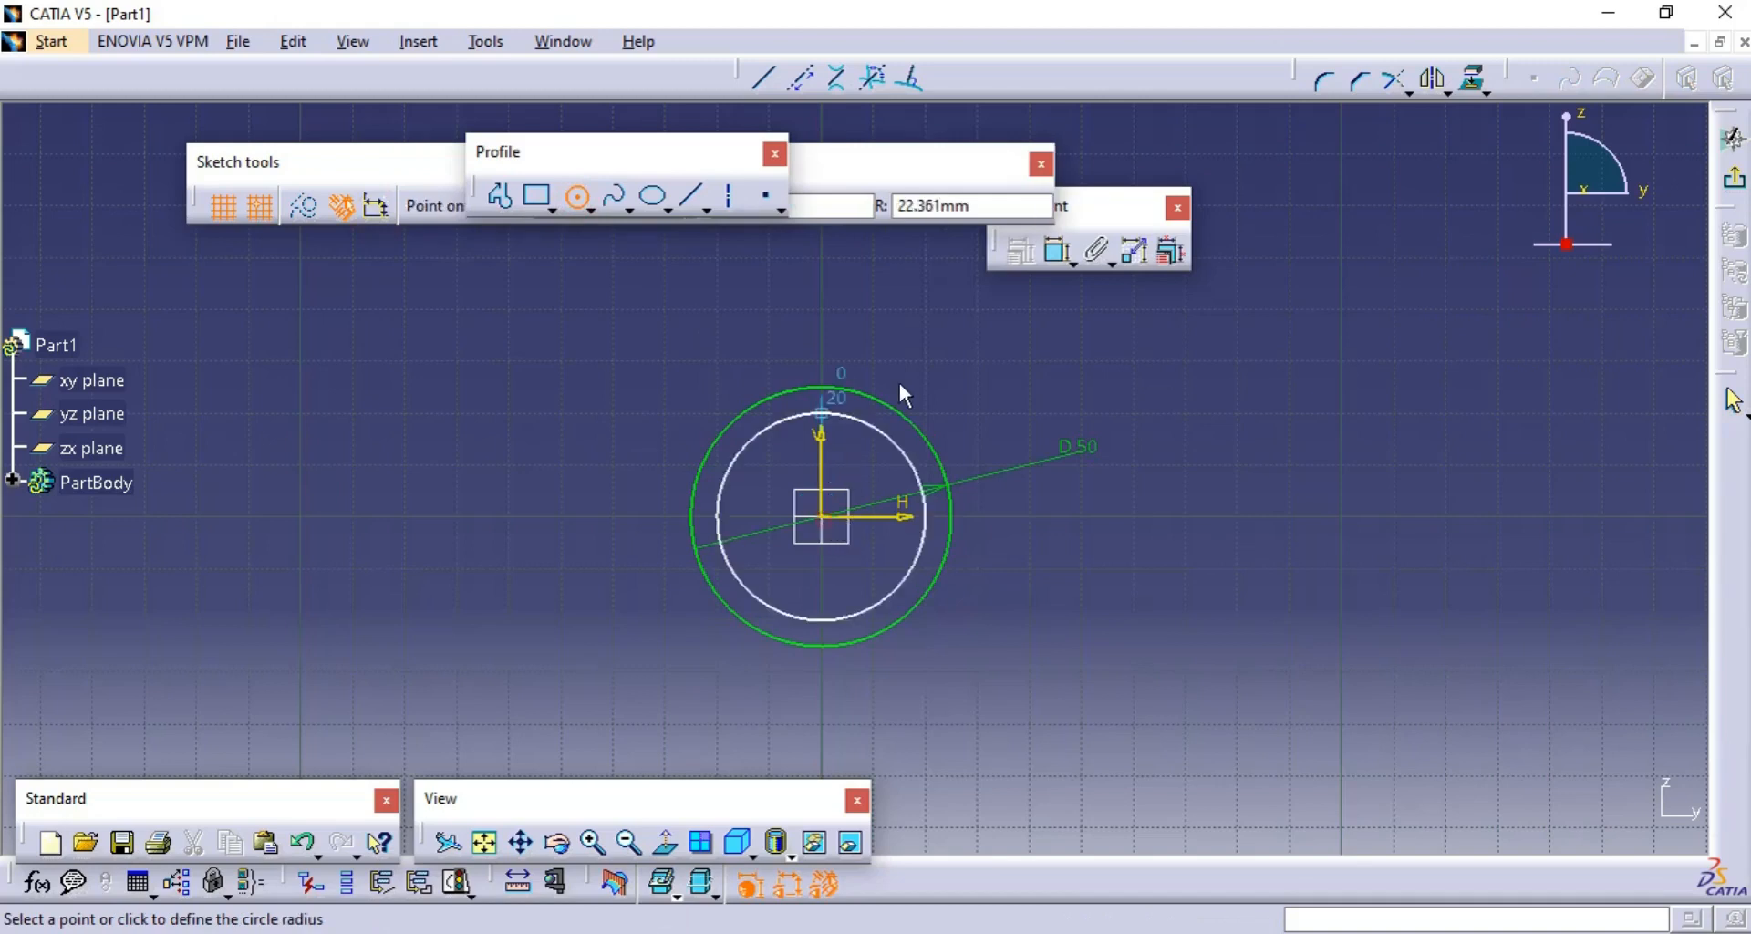
pyautogui.click(926, 362)
pyautogui.click(1040, 349)
pyautogui.click(1481, 544)
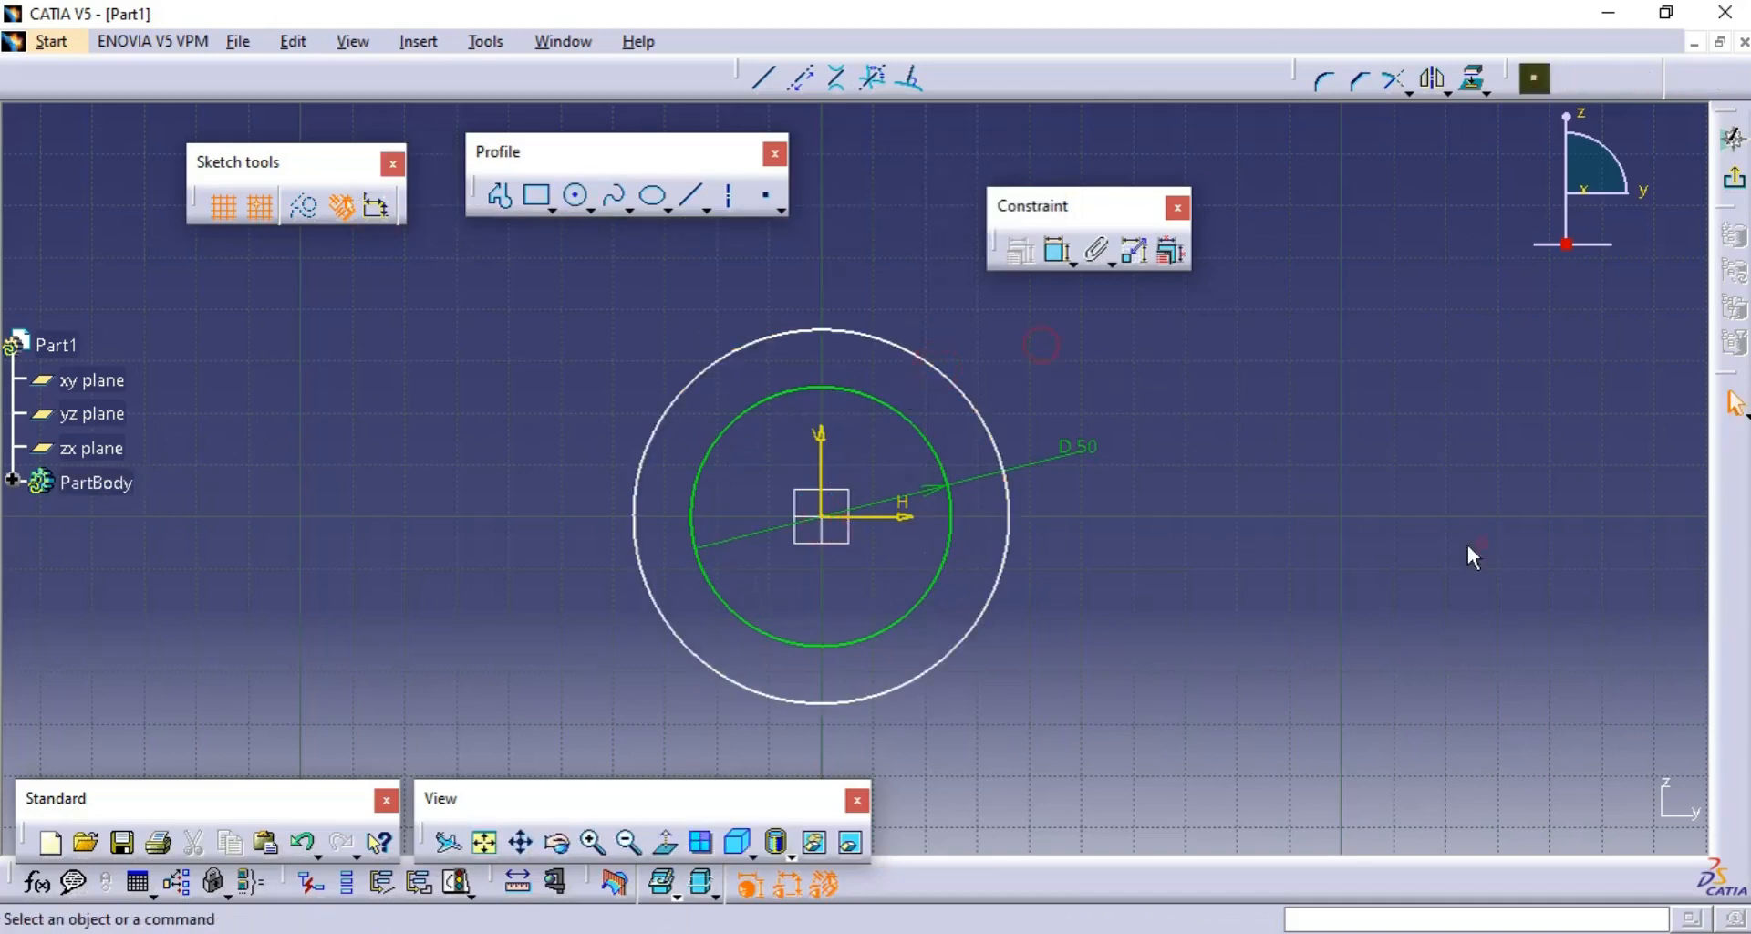
pyautogui.click(1190, 525)
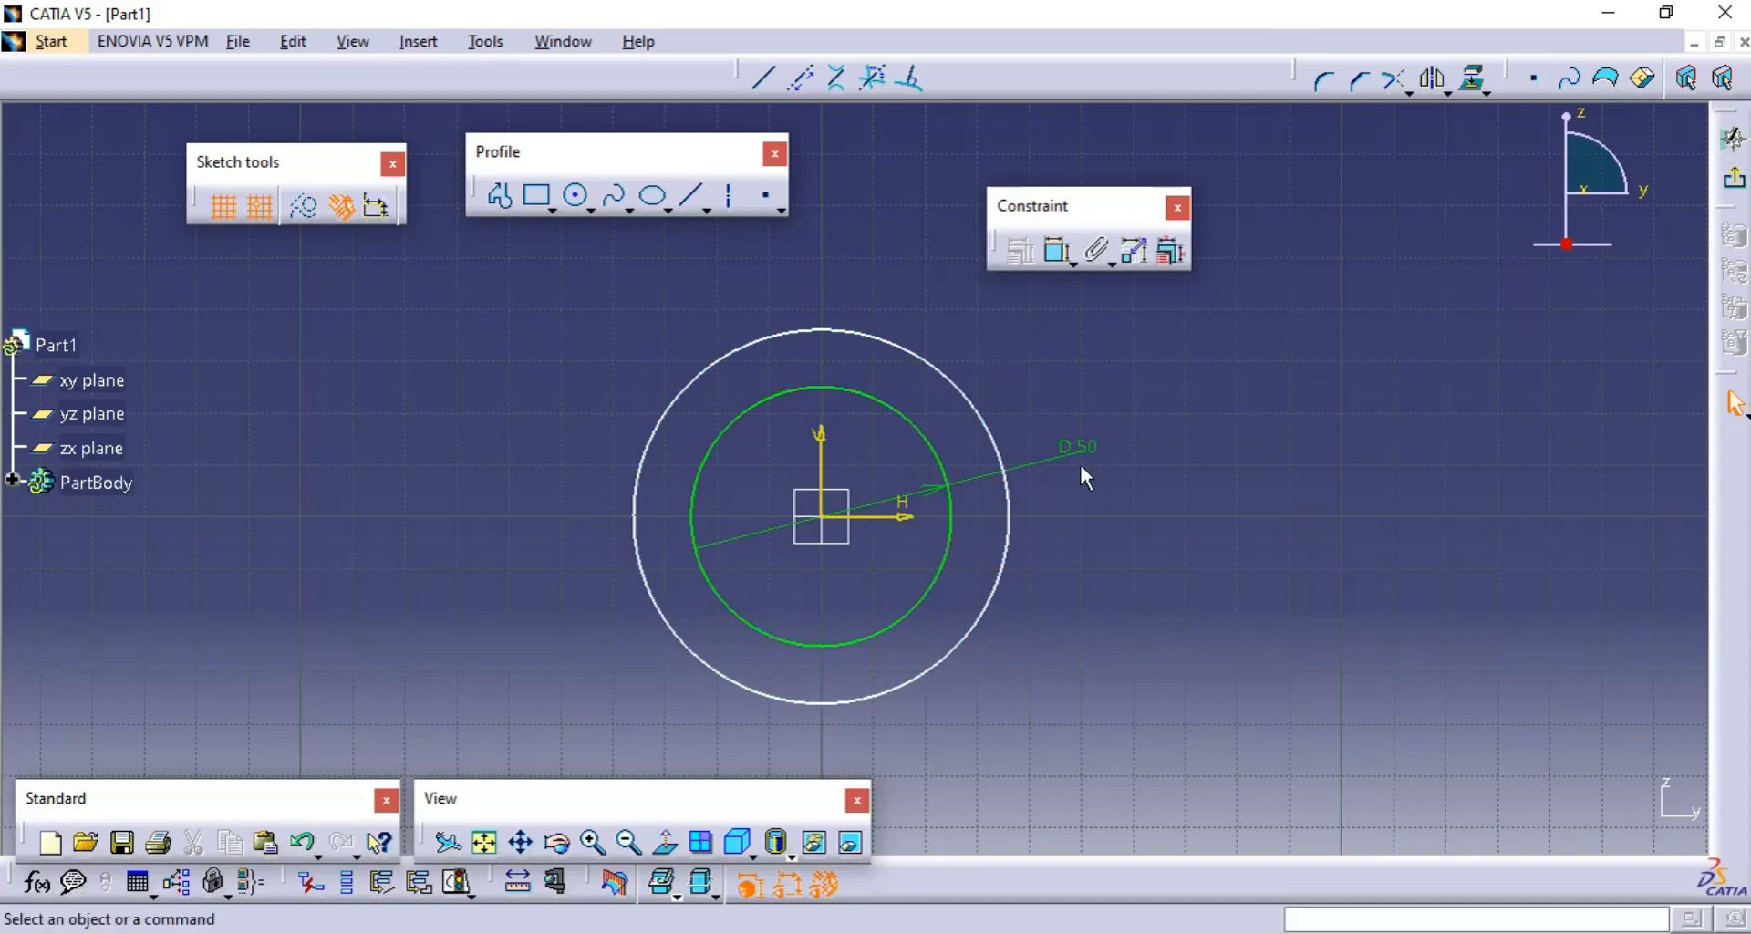
# - Enlarge the unconstrained outer circle to about twice the inner circle's diameter and reposition the 50 mm dimension label outside both circles
pyautogui.moveTo(997, 613); pyautogui.dragTo(986, 737)
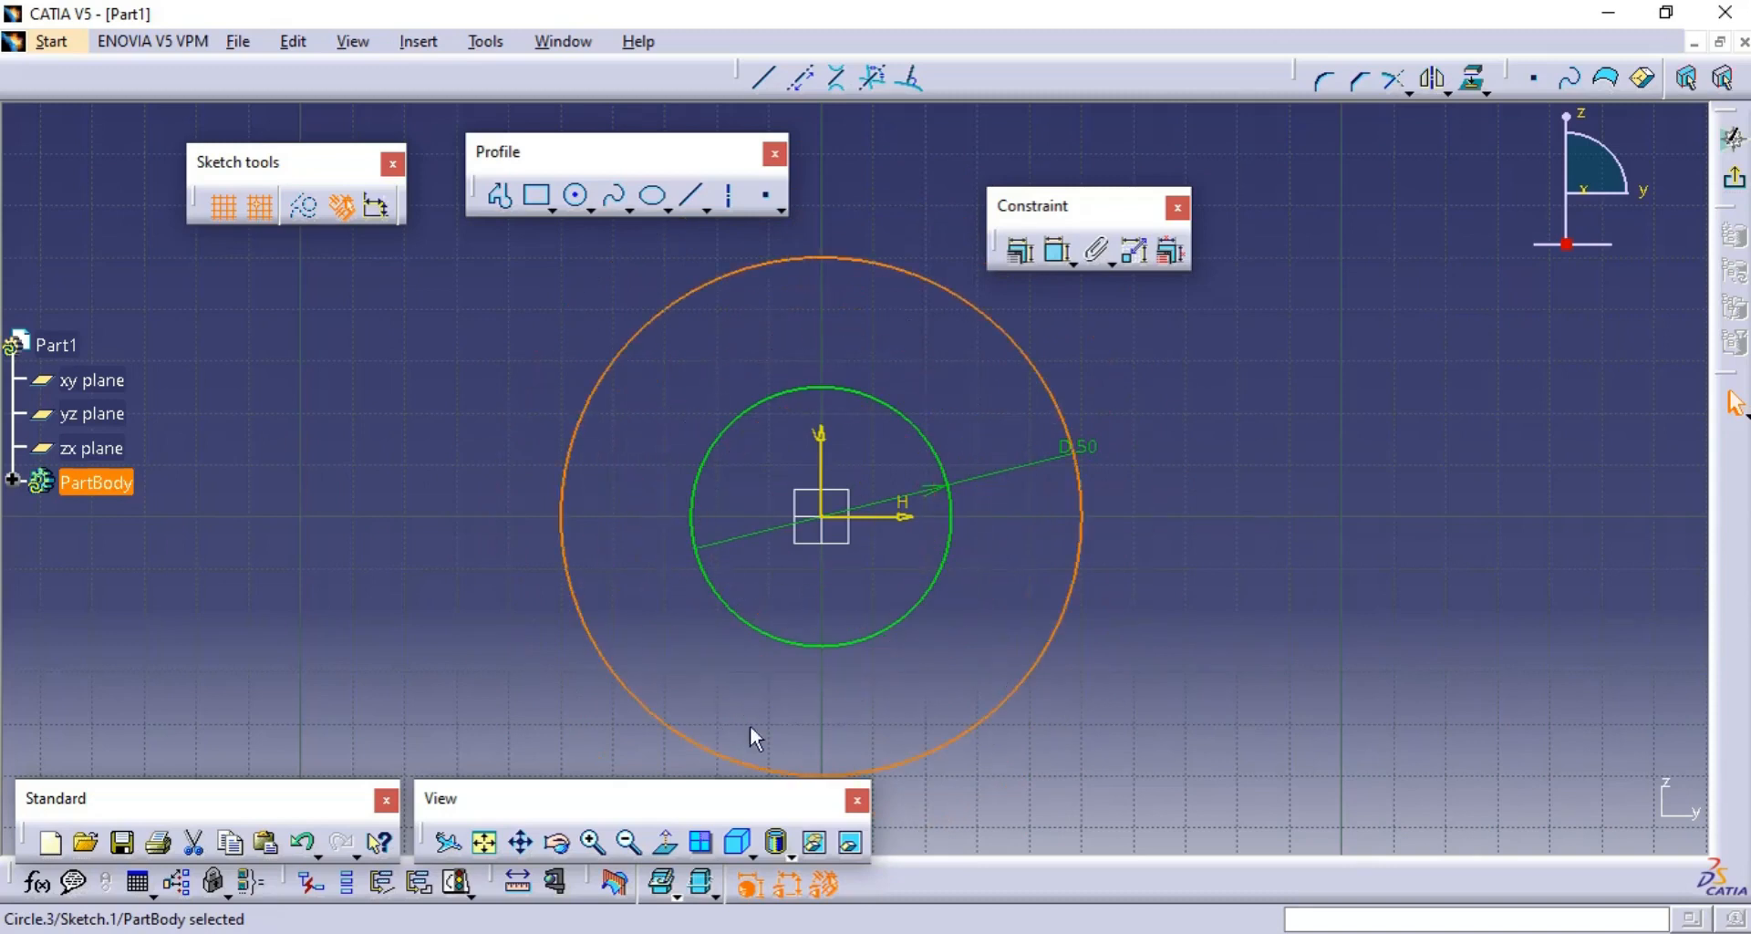
pyautogui.click(969, 649)
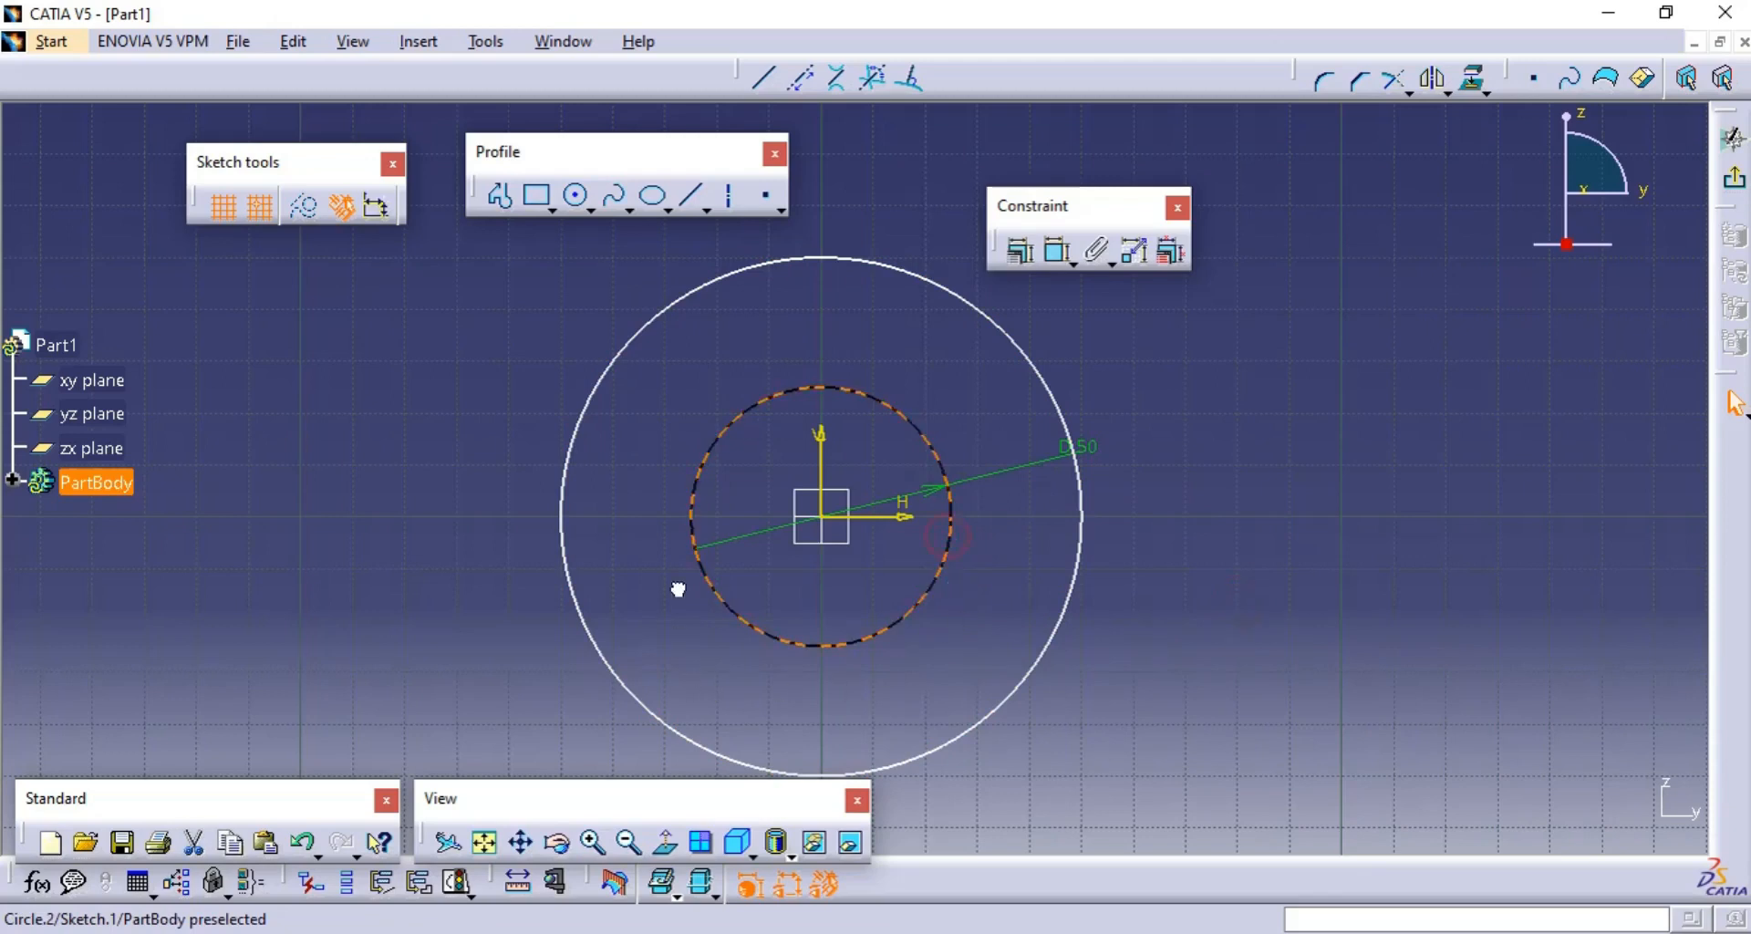
pyautogui.click(754, 383)
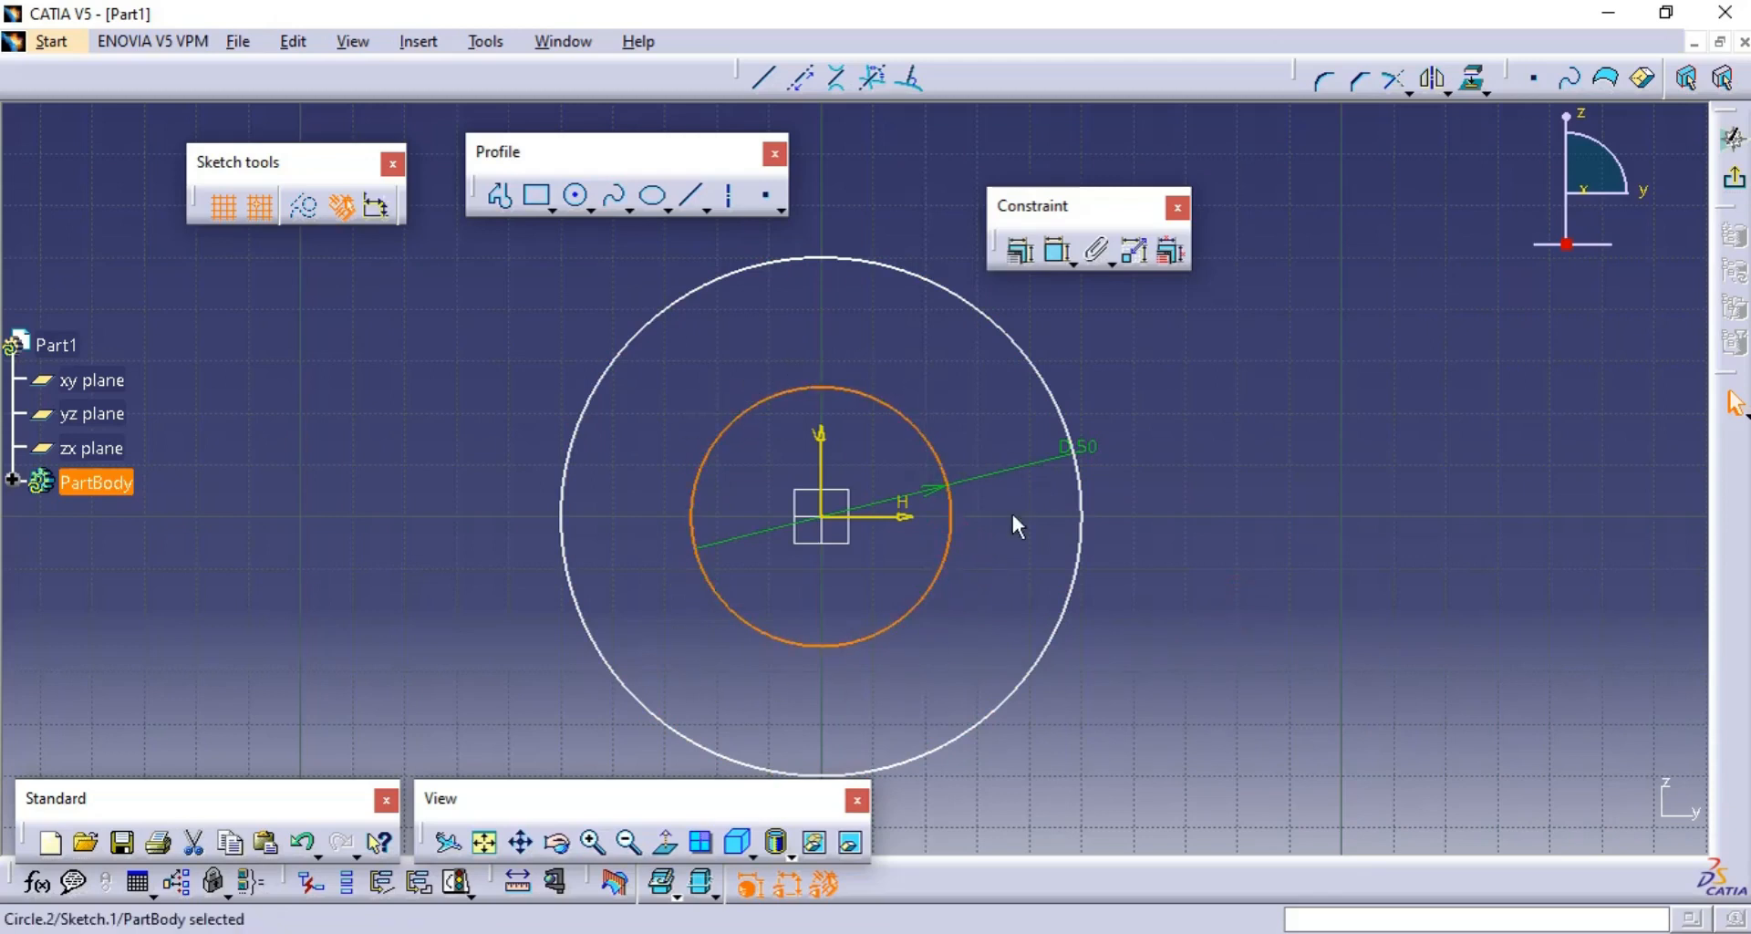
pyautogui.moveTo(1048, 465); pyautogui.dragTo(1103, 726)
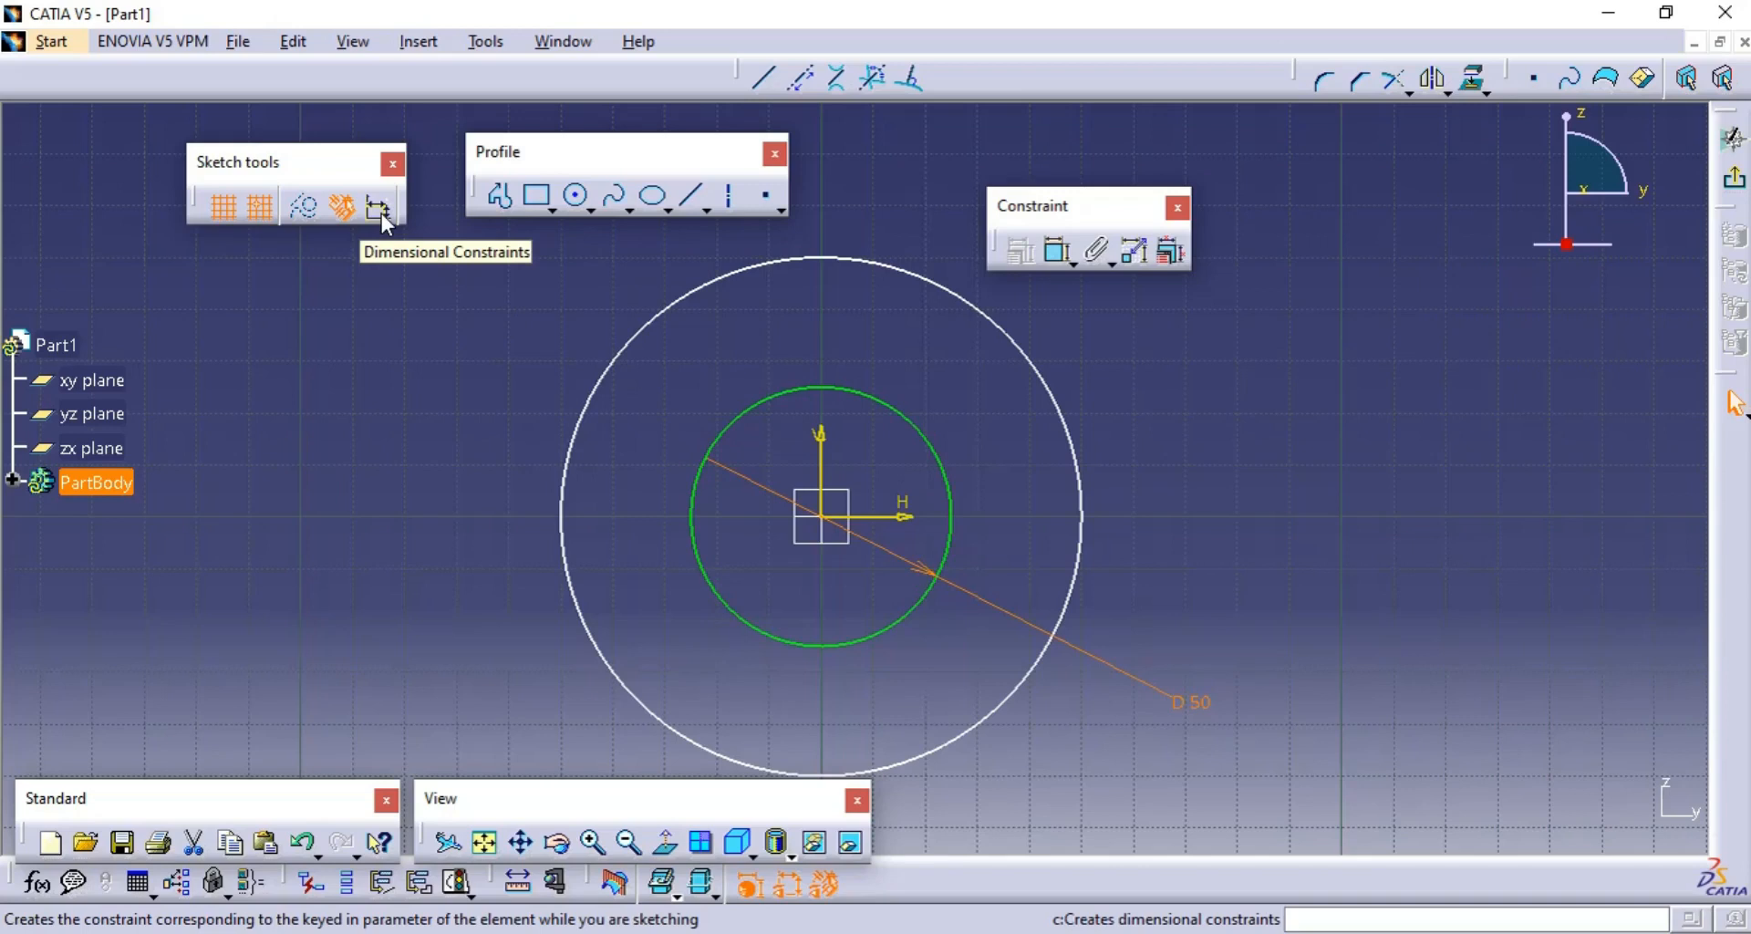
# - Turn automatic dimensional constraints back on and clear both circles from the sketch
pyautogui.click(379, 210)
pyautogui.click(401, 324)
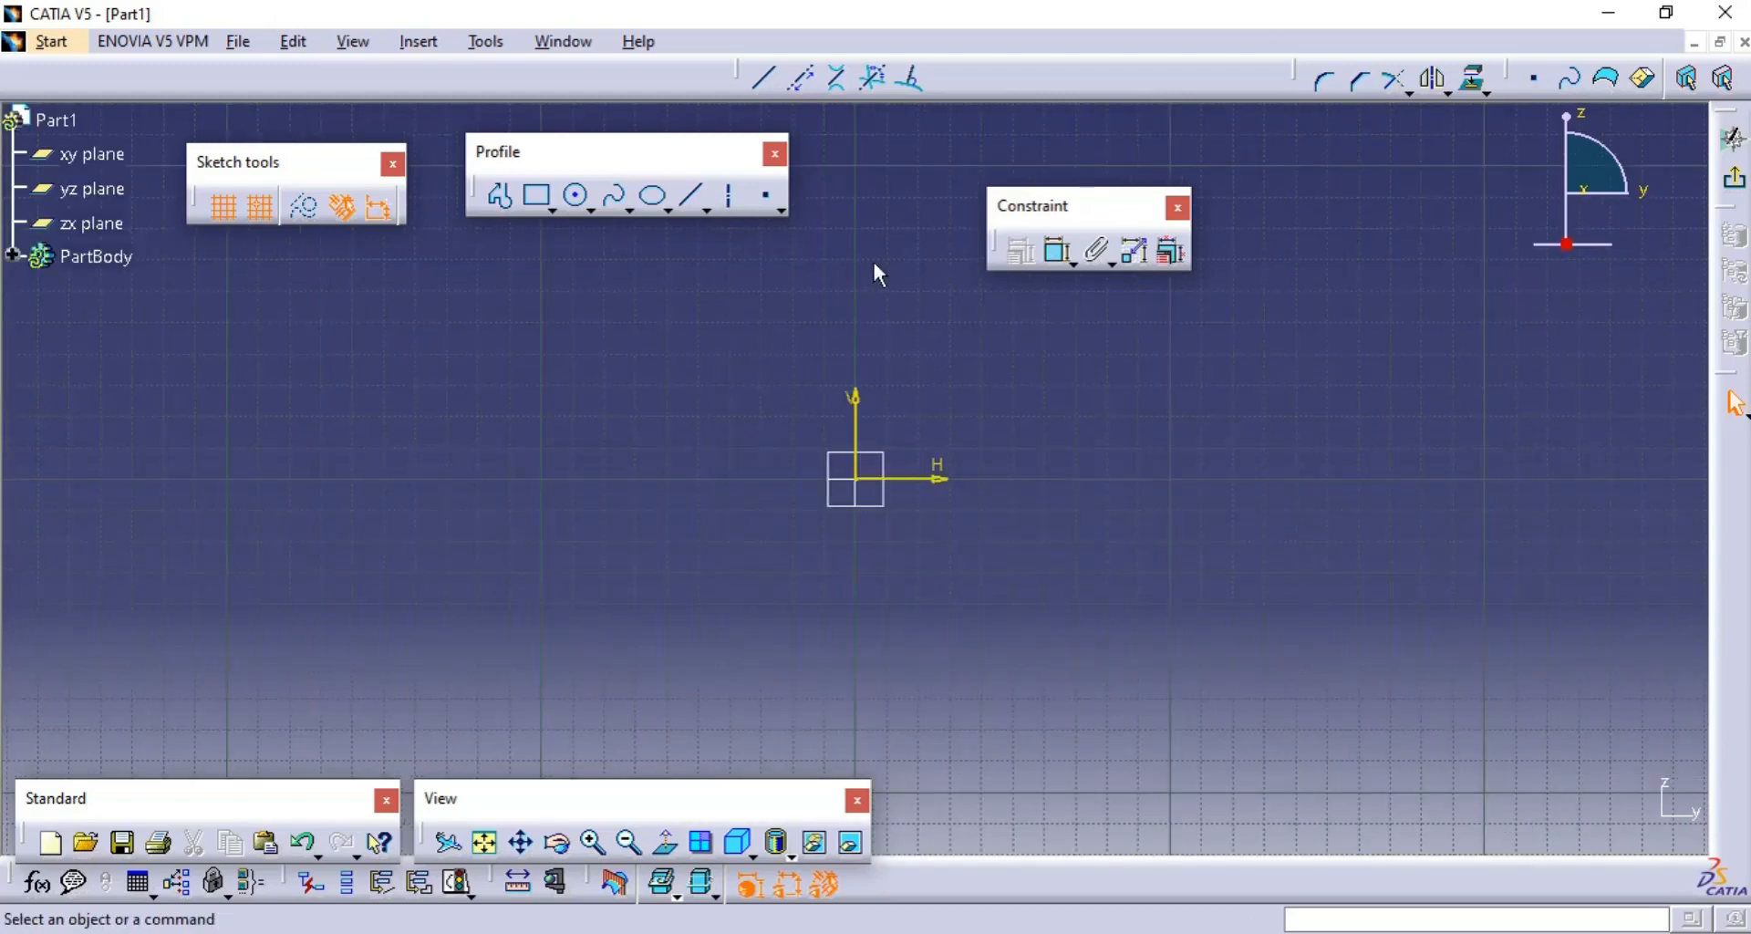
# - Detach the line tools as a floating Line toolbar and dock the Sketch tools toolbar above the drawing area
pyautogui.click(708, 206)
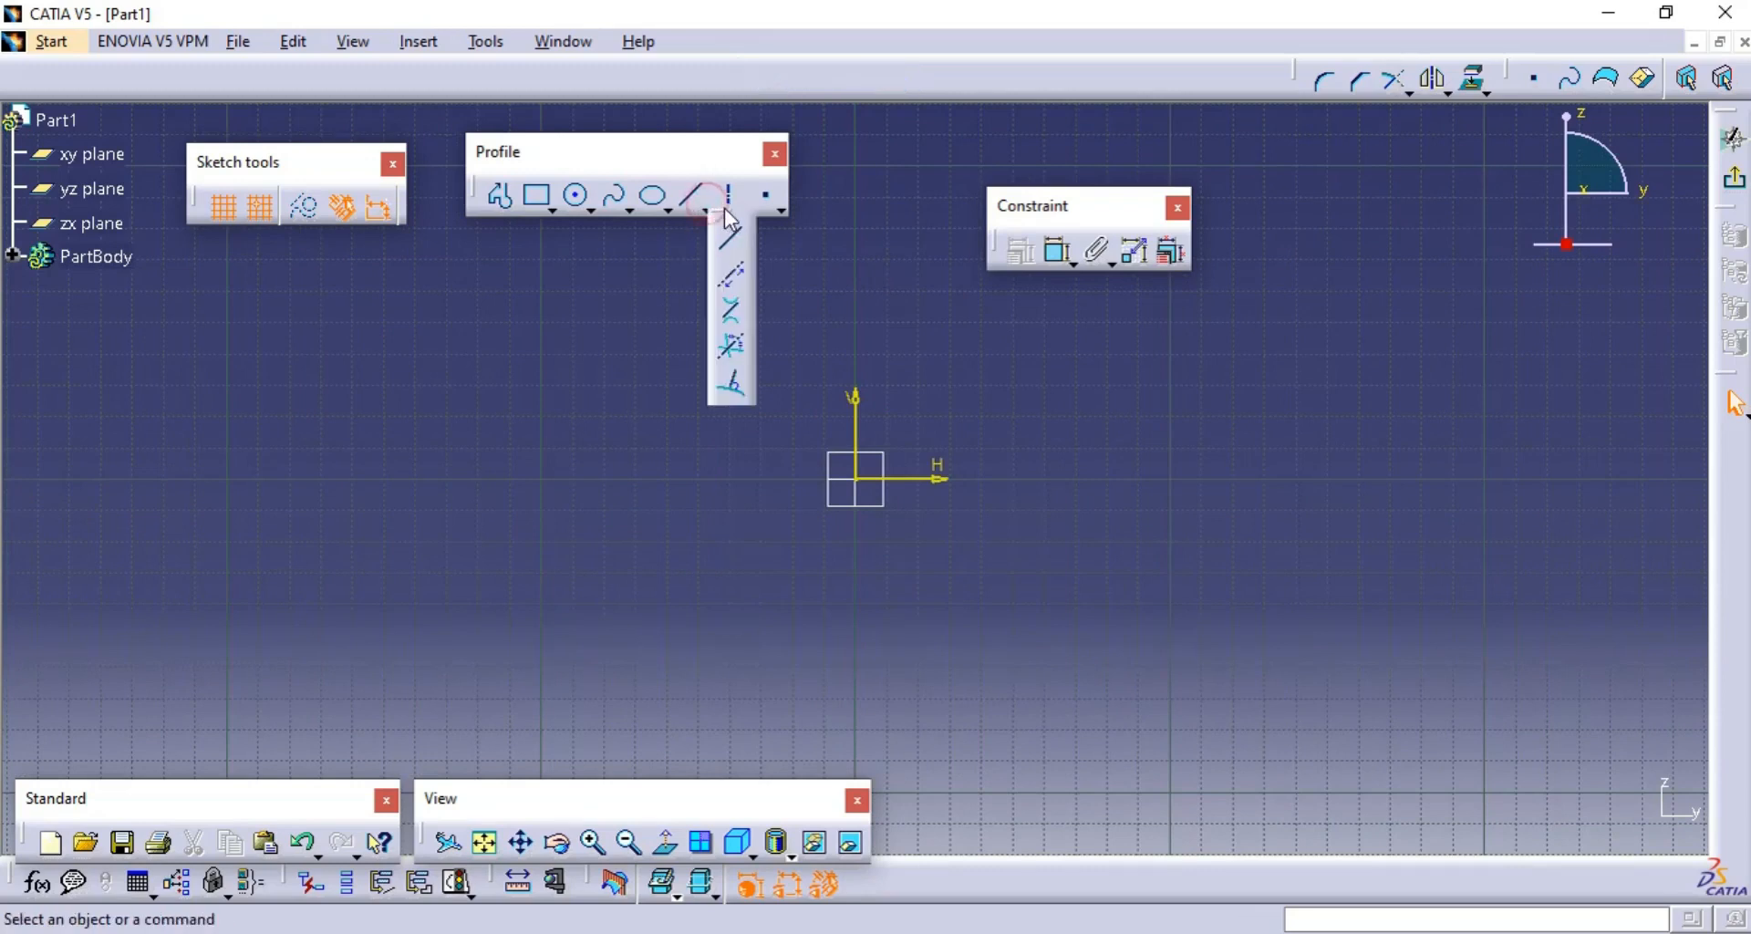
pyautogui.moveTo(723, 219); pyautogui.dragTo(886, 153)
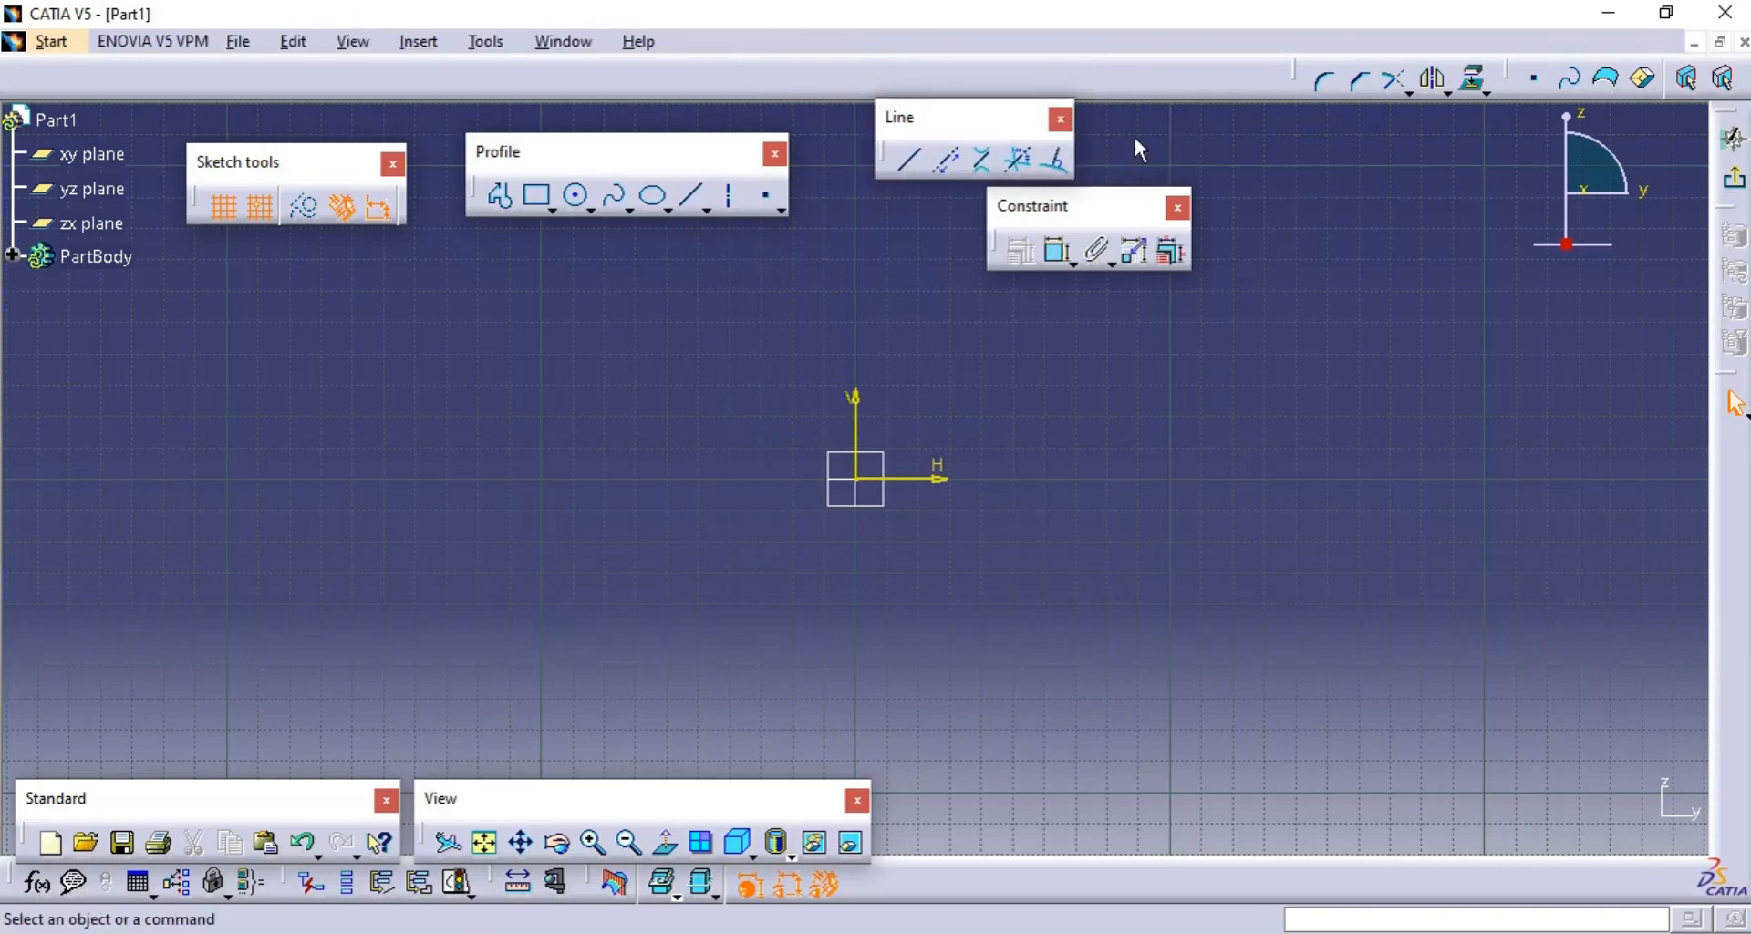
pyautogui.moveTo(310, 167)
pyautogui.mouseDown()
pyautogui.moveTo(184, 53)
pyautogui.moveTo(139, 53)
pyautogui.mouseUp()
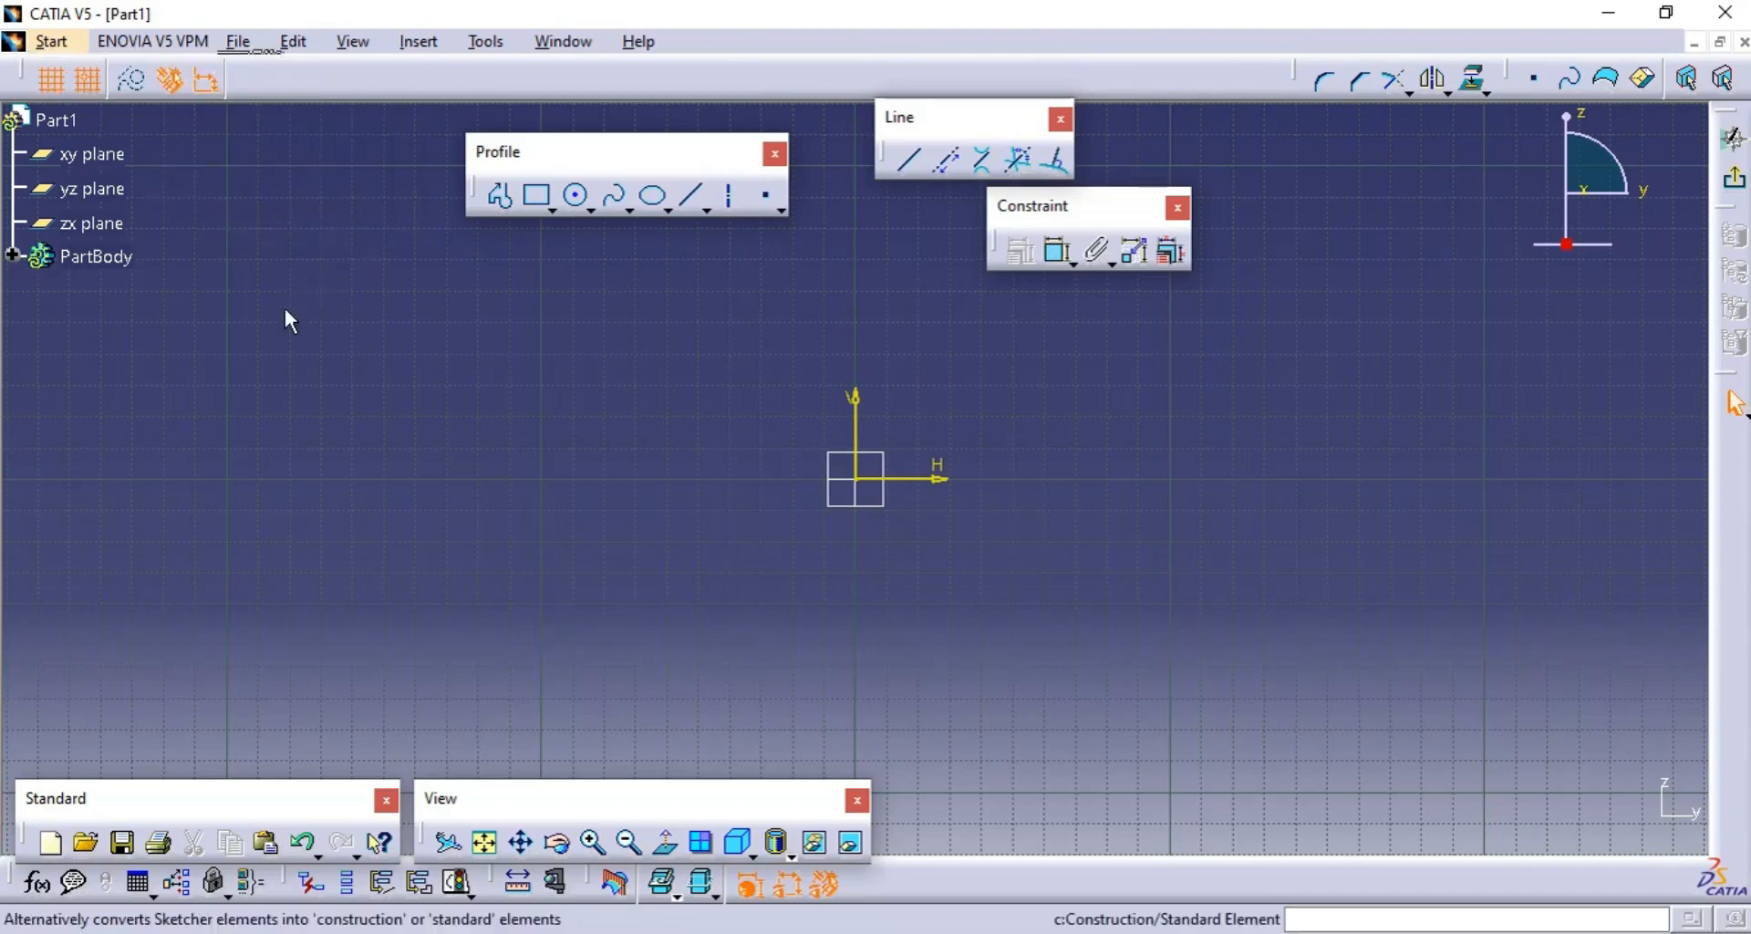
# - Draw a horizontal line about 170 mm long along the H axis, starting at the sketch origin
pyautogui.click(913, 162)
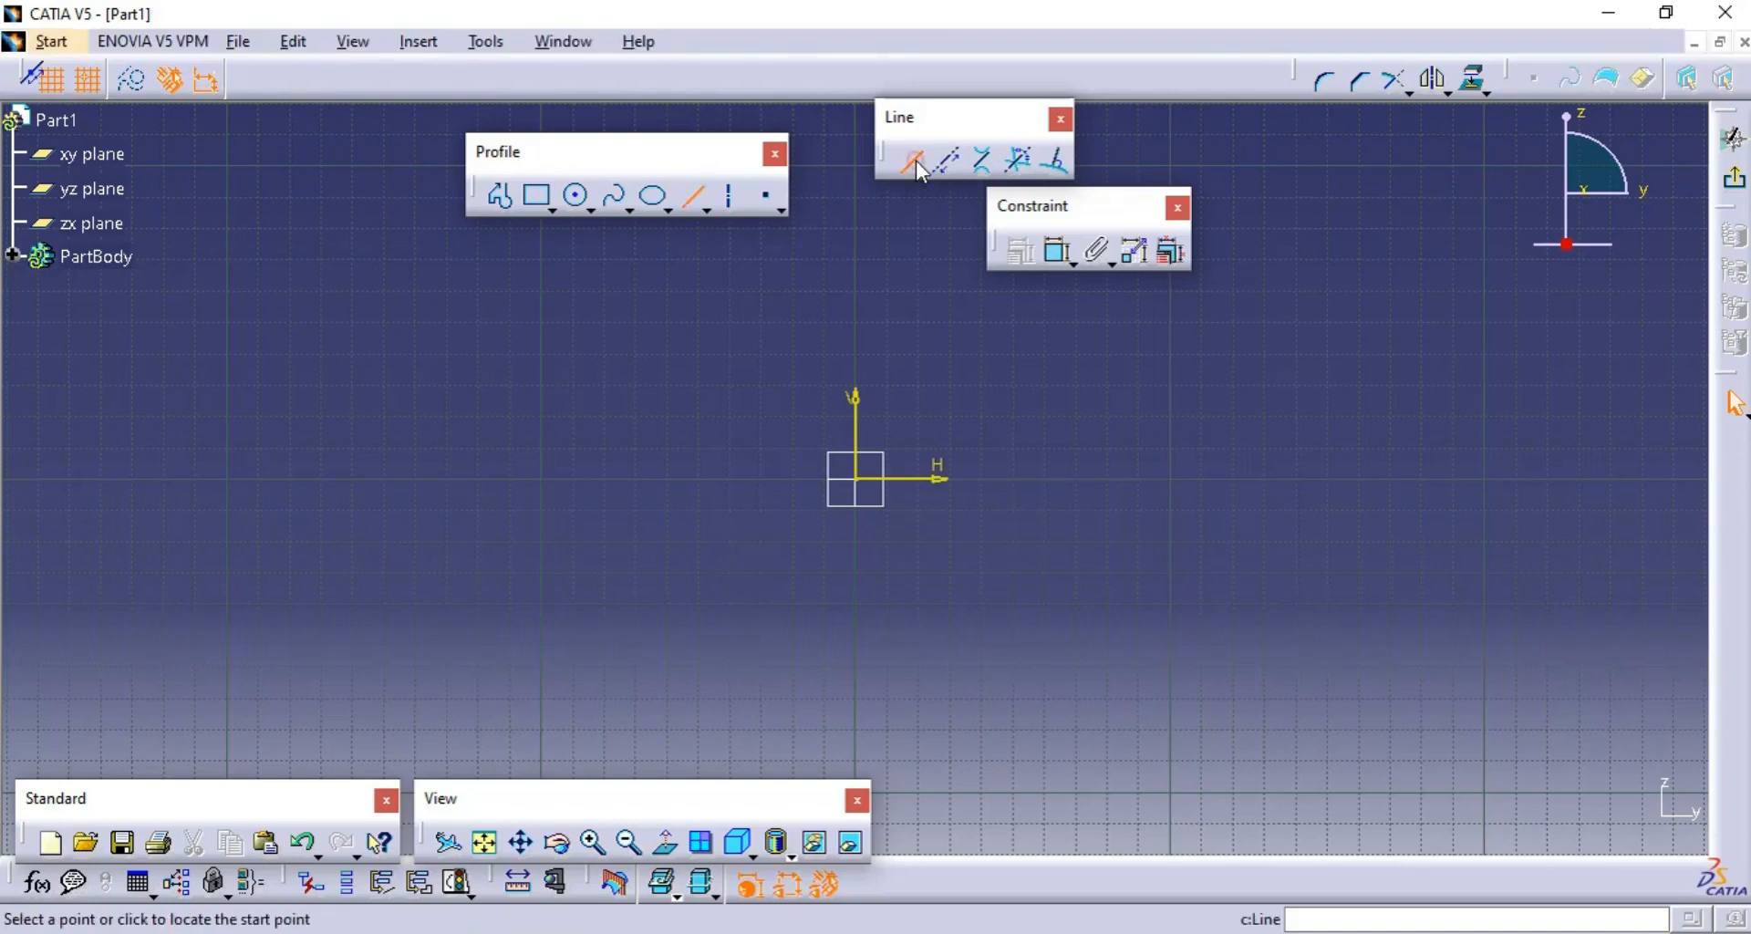
pyautogui.click(857, 479)
pyautogui.click(1380, 483)
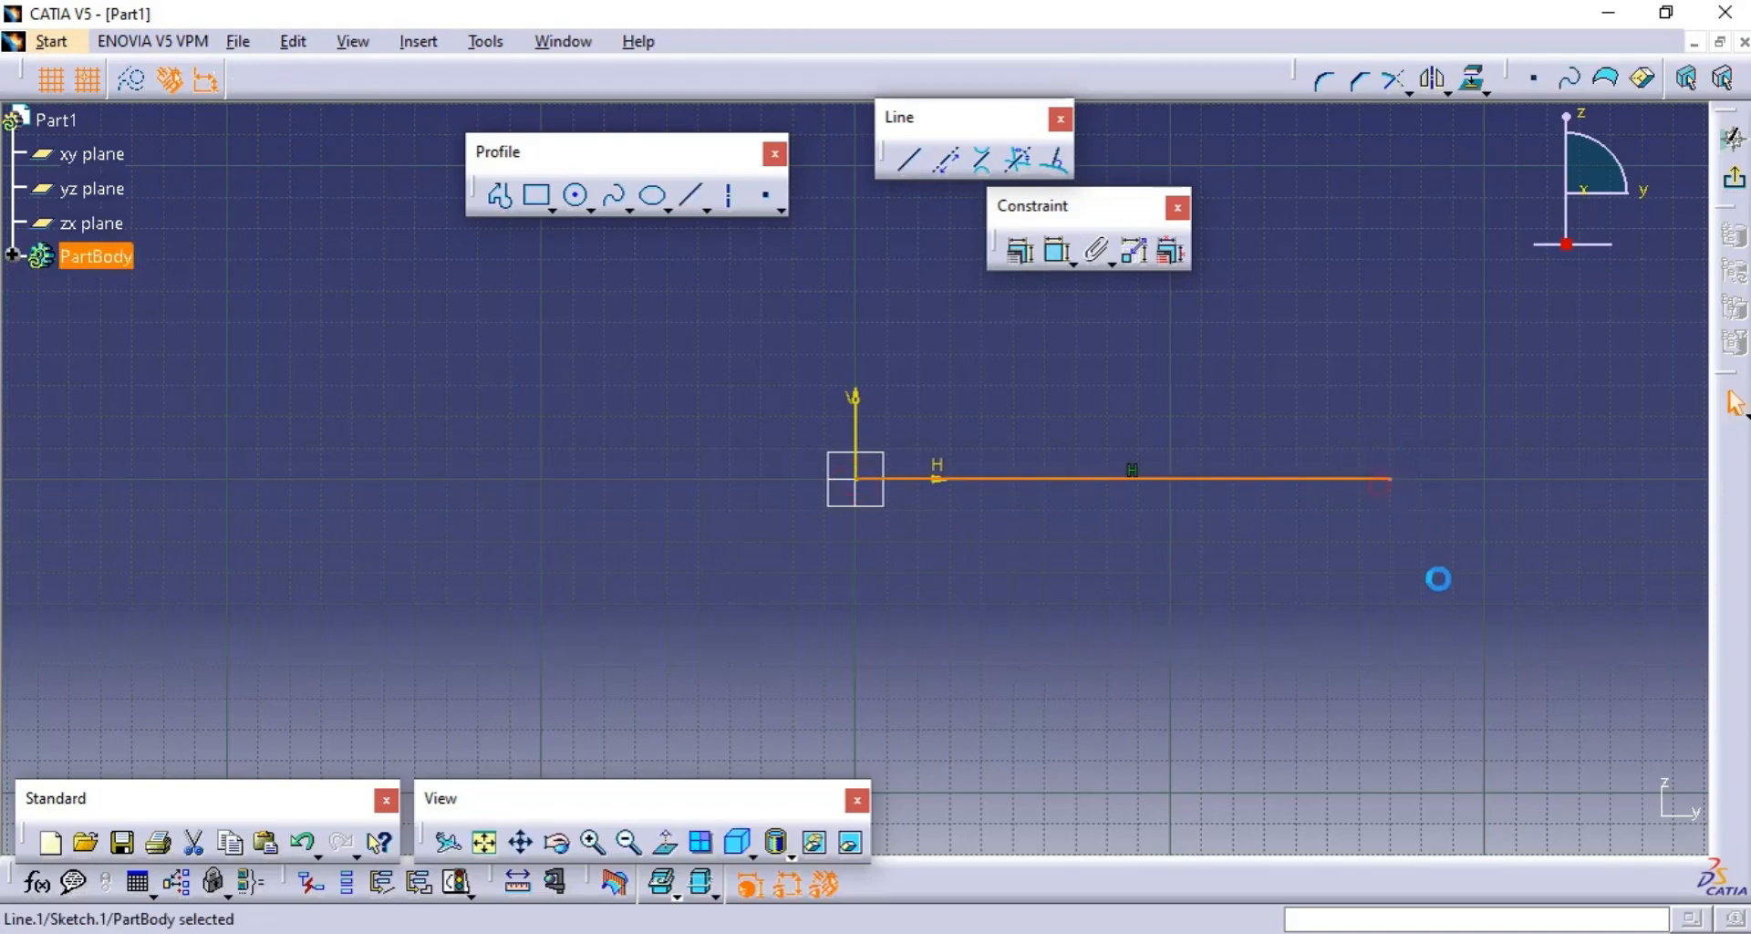
pyautogui.moveTo(1481, 429); pyautogui.dragTo(1200, 527, button='middle')
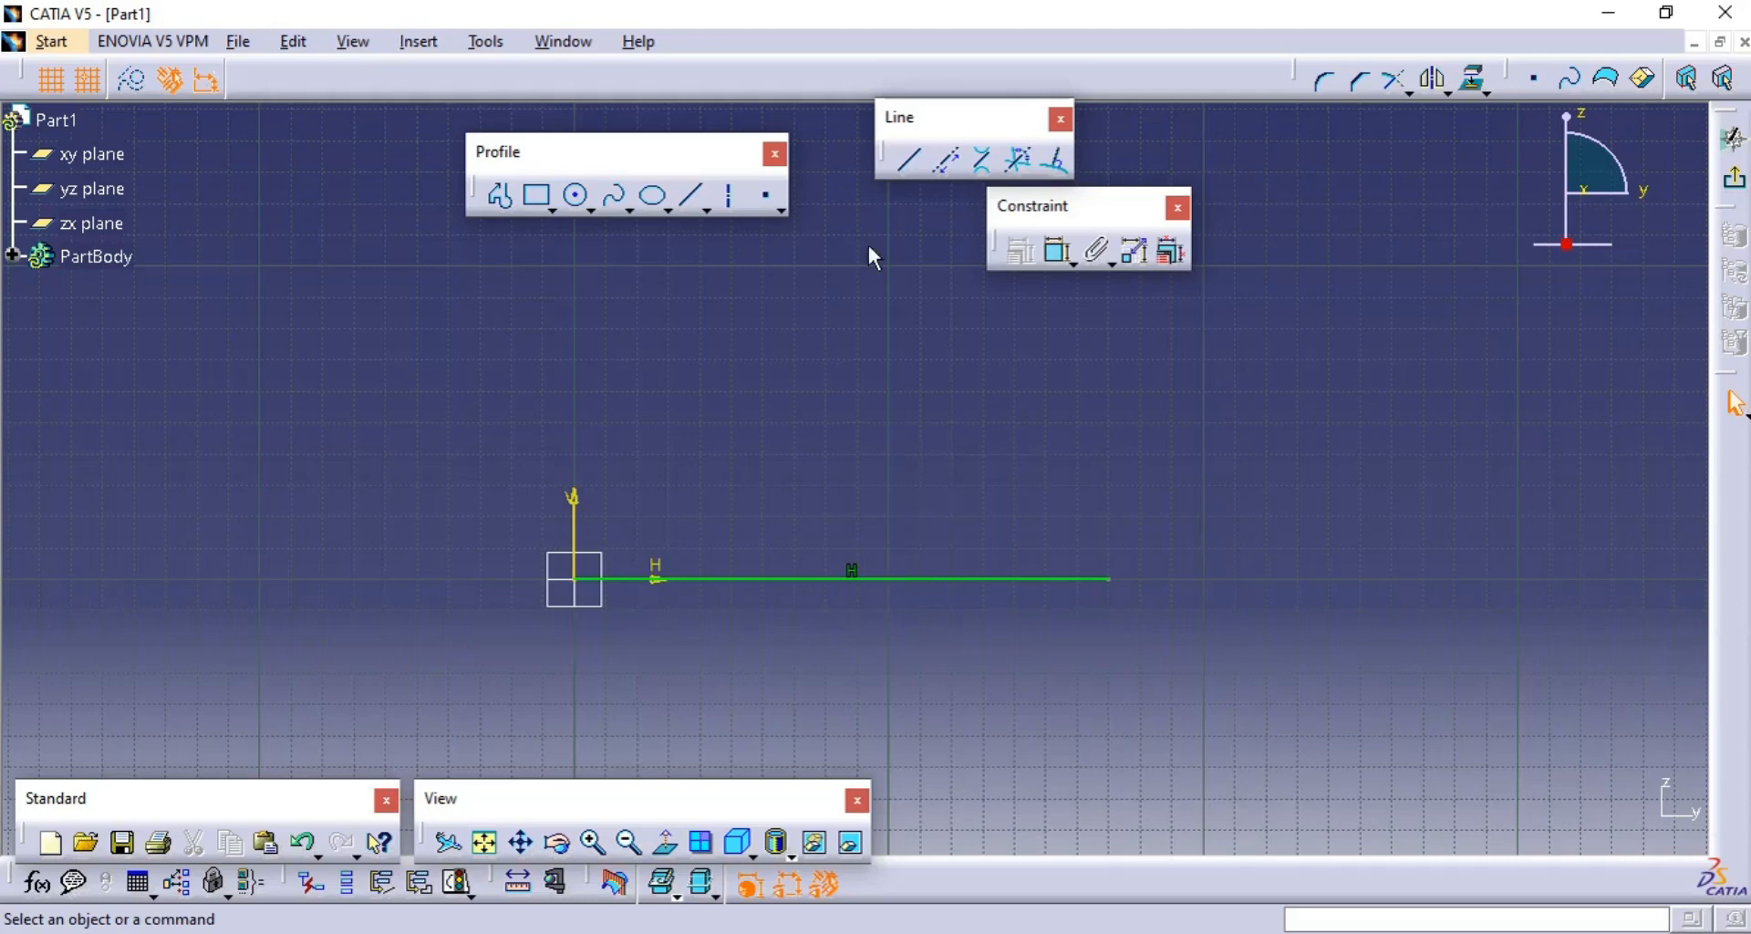
# - Draw an 80 mm vertical line from H 200 mm, V 0 mm up to V 80 mm
pyautogui.click(911, 164)
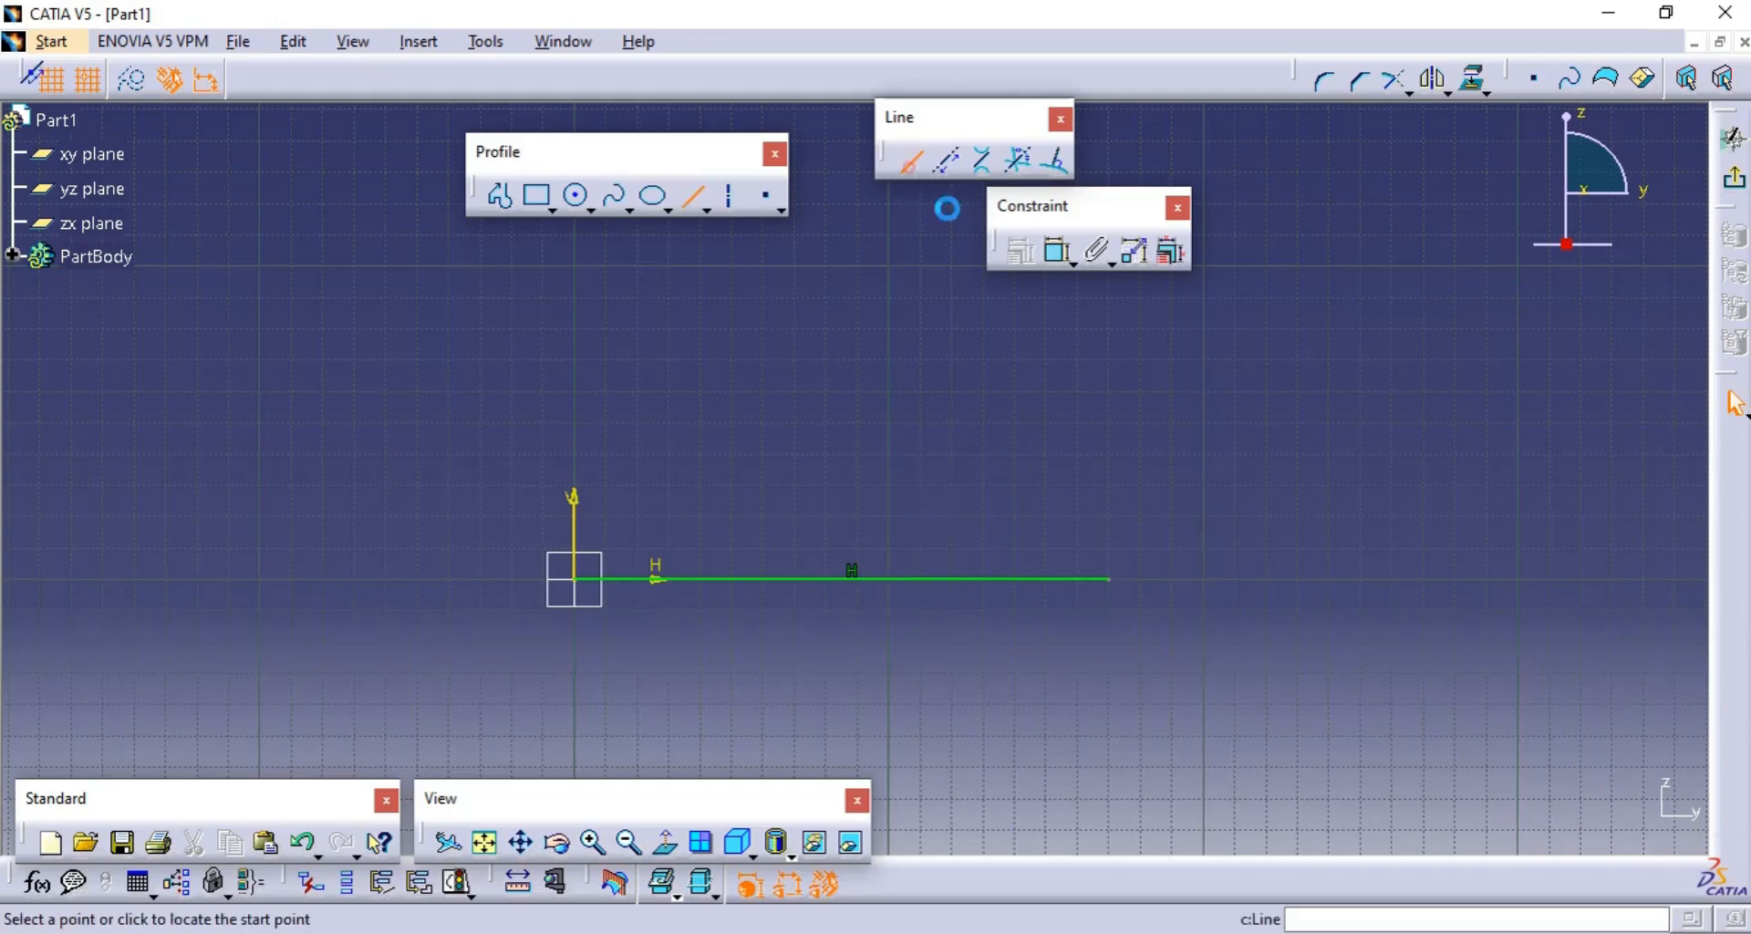
pyautogui.click(1201, 582)
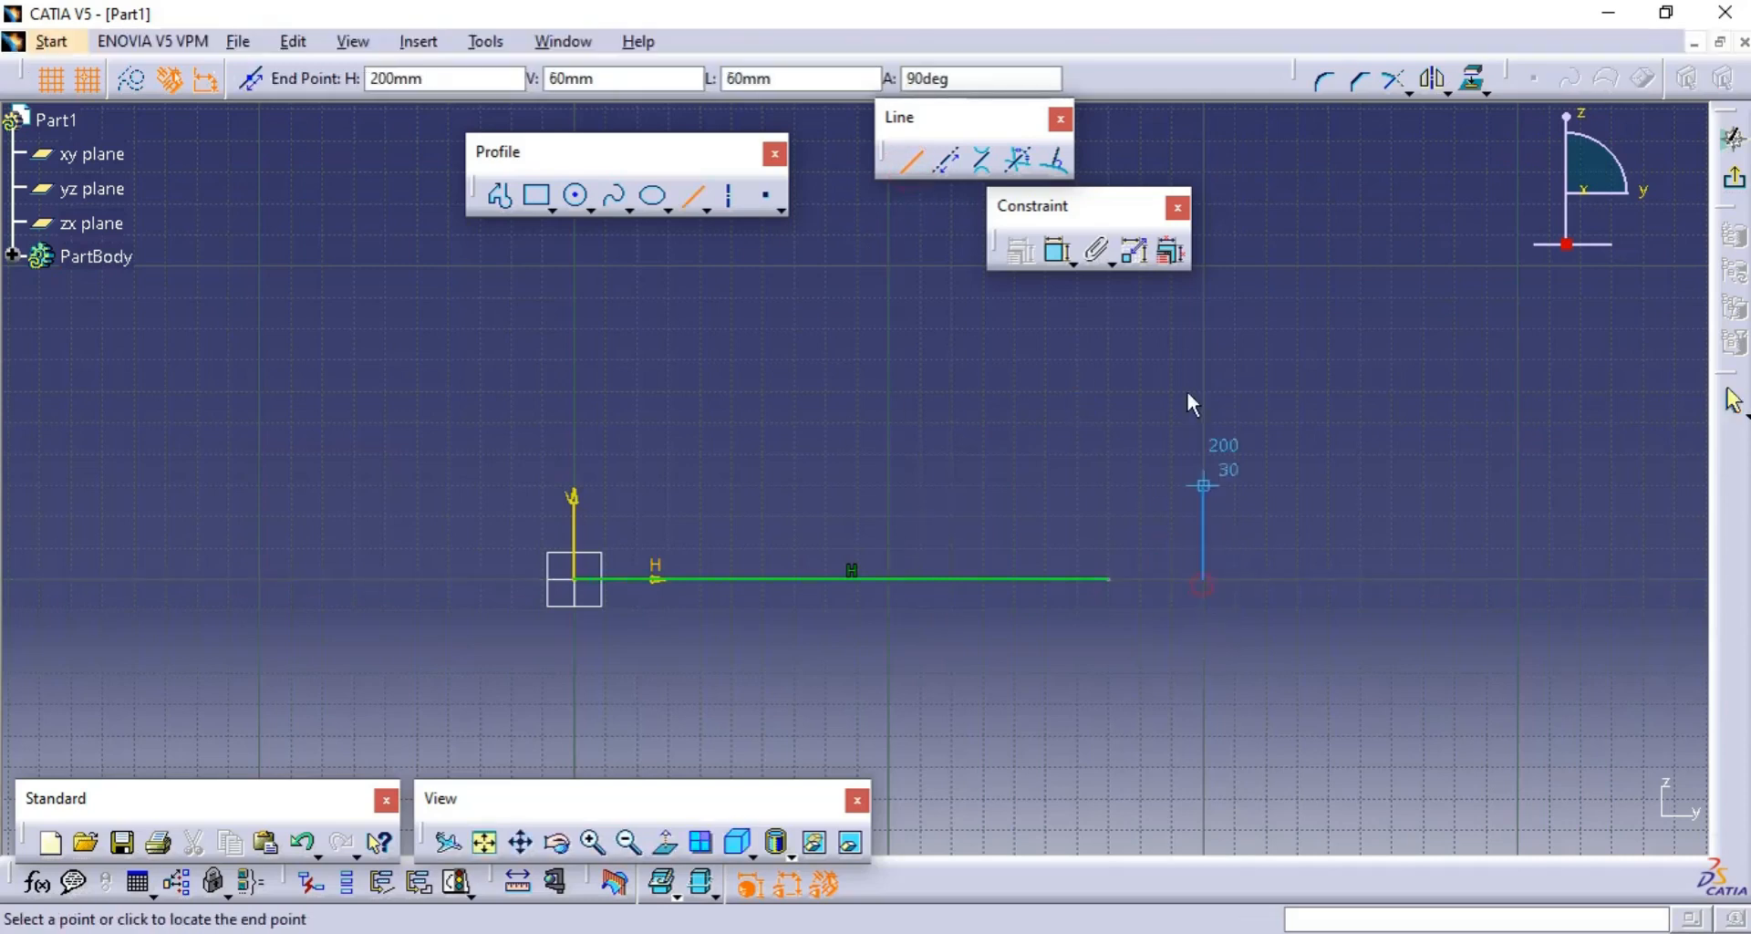
pyautogui.click(1204, 330)
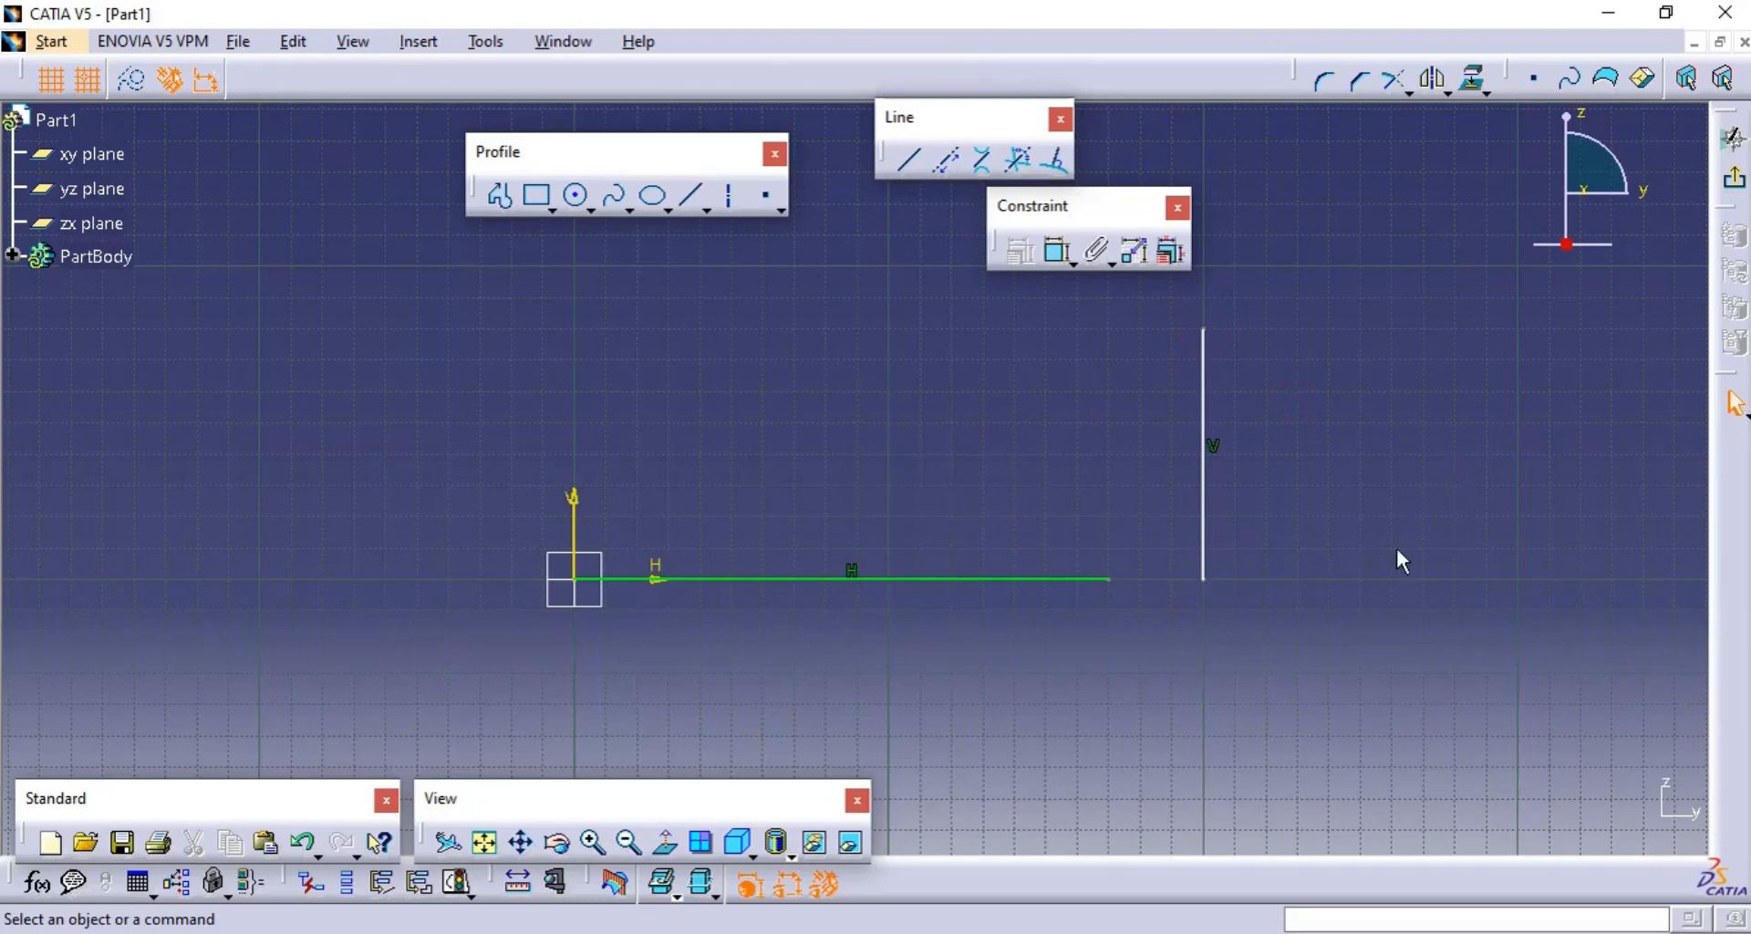
pyautogui.moveTo(1396, 551)
pyautogui.mouseDown(button='middle')
pyautogui.moveTo(1282, 590)
pyautogui.moveTo(1270, 649)
pyautogui.mouseUp(button='middle')
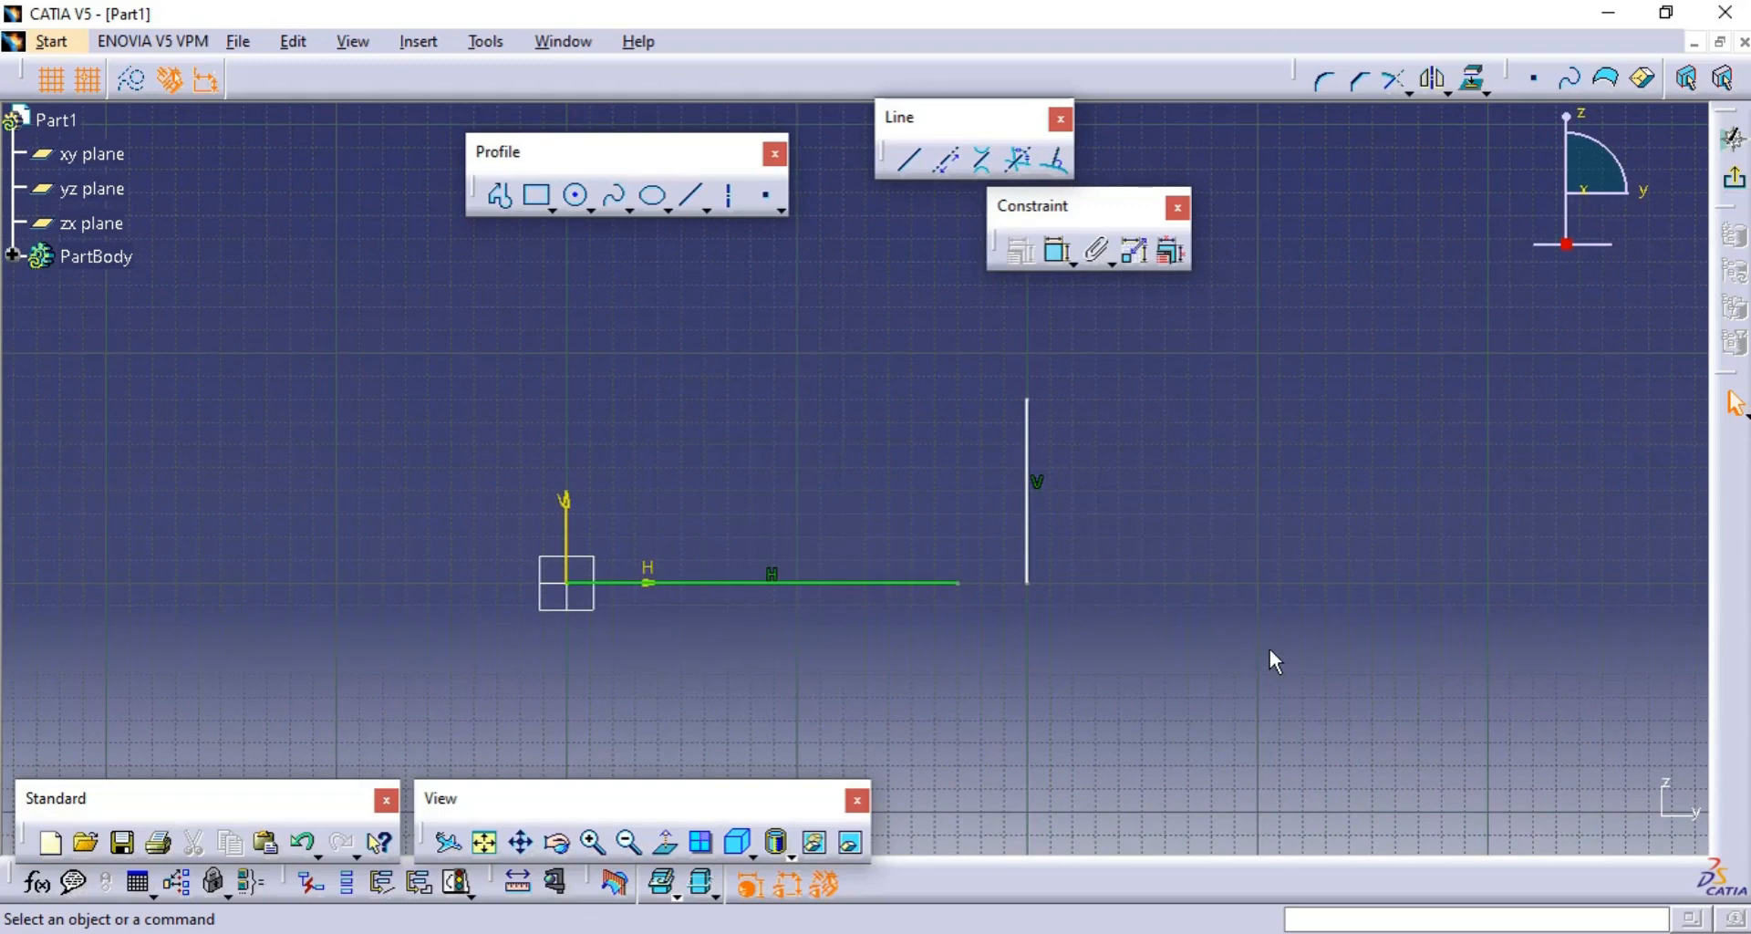
pyautogui.moveTo(1302, 496)
pyautogui.mouseDown(button='middle')
pyautogui.moveTo(1234, 553)
pyautogui.moveTo(1235, 532)
pyautogui.mouseUp(button='middle')
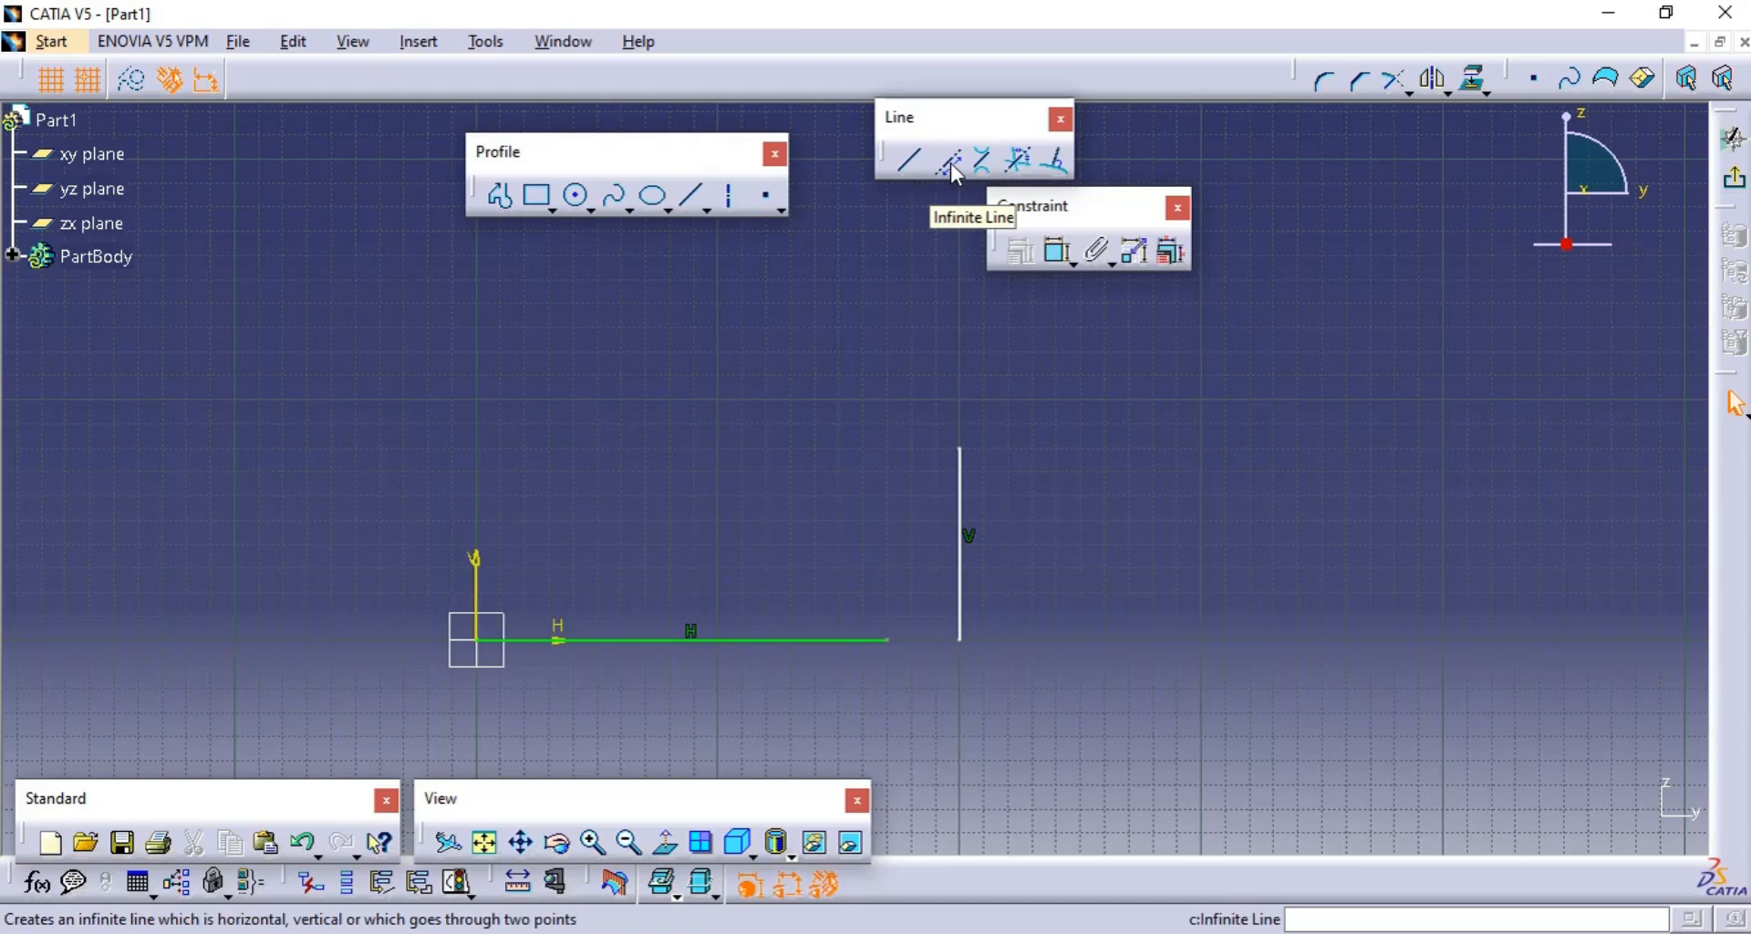
# - Draw a horizontal infinite line about 100 mm above the H axis and convert it to a construction element
pyautogui.click(949, 164)
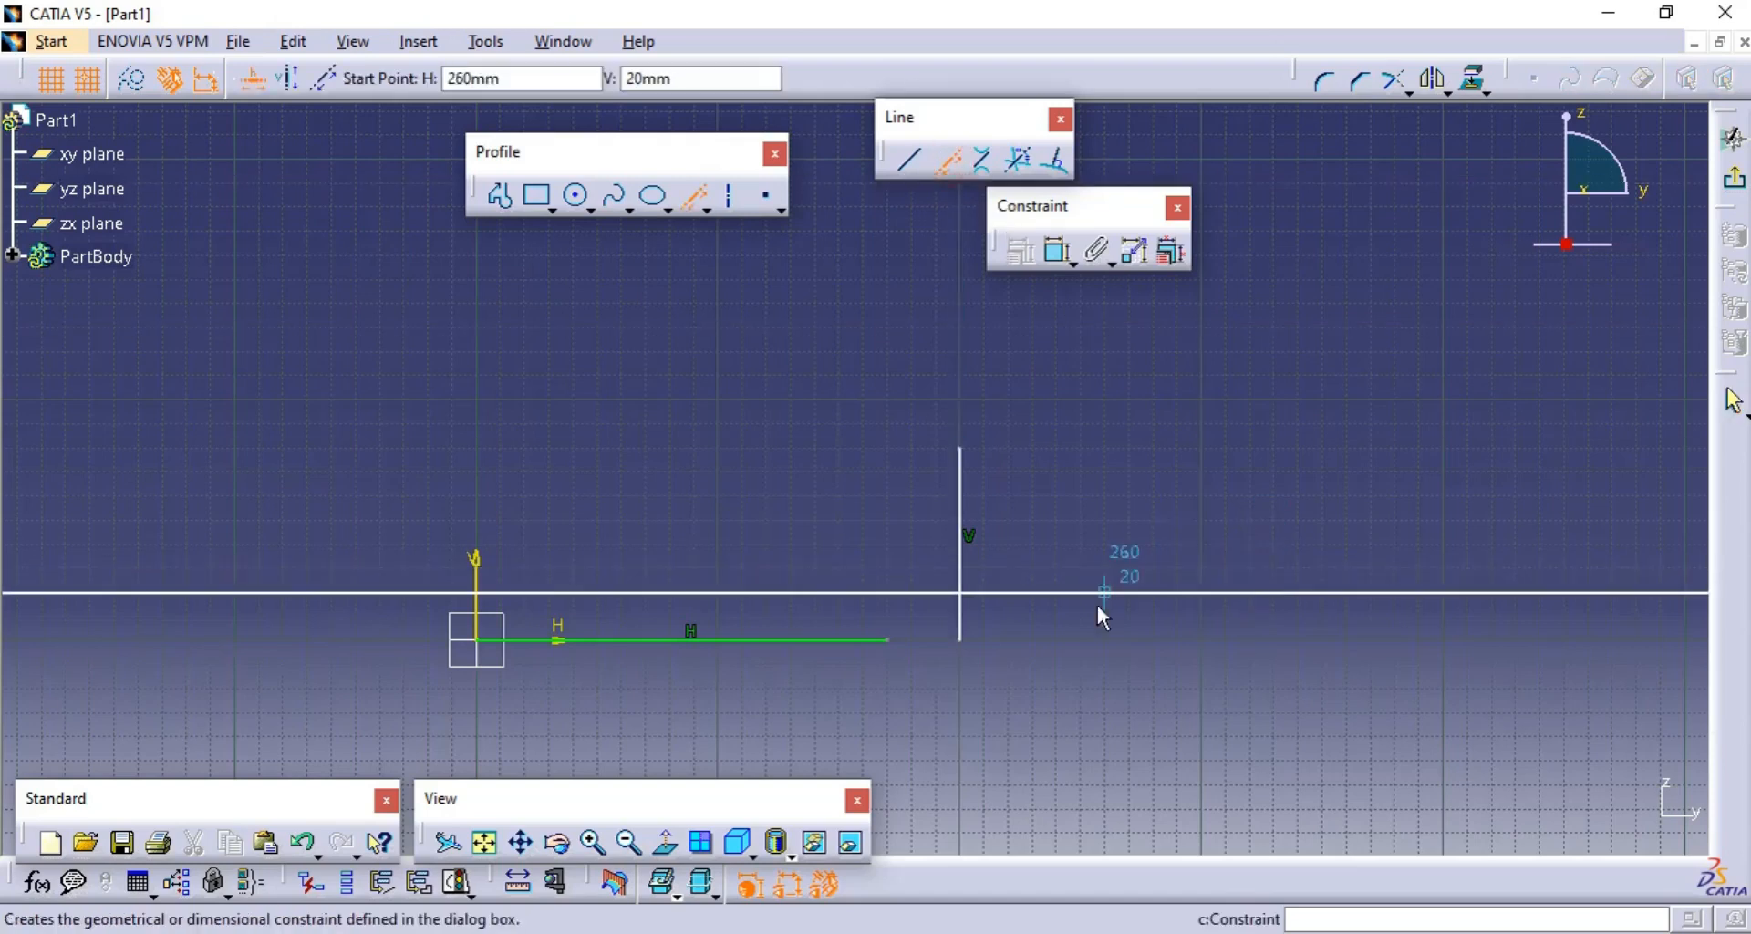
pyautogui.click(867, 402)
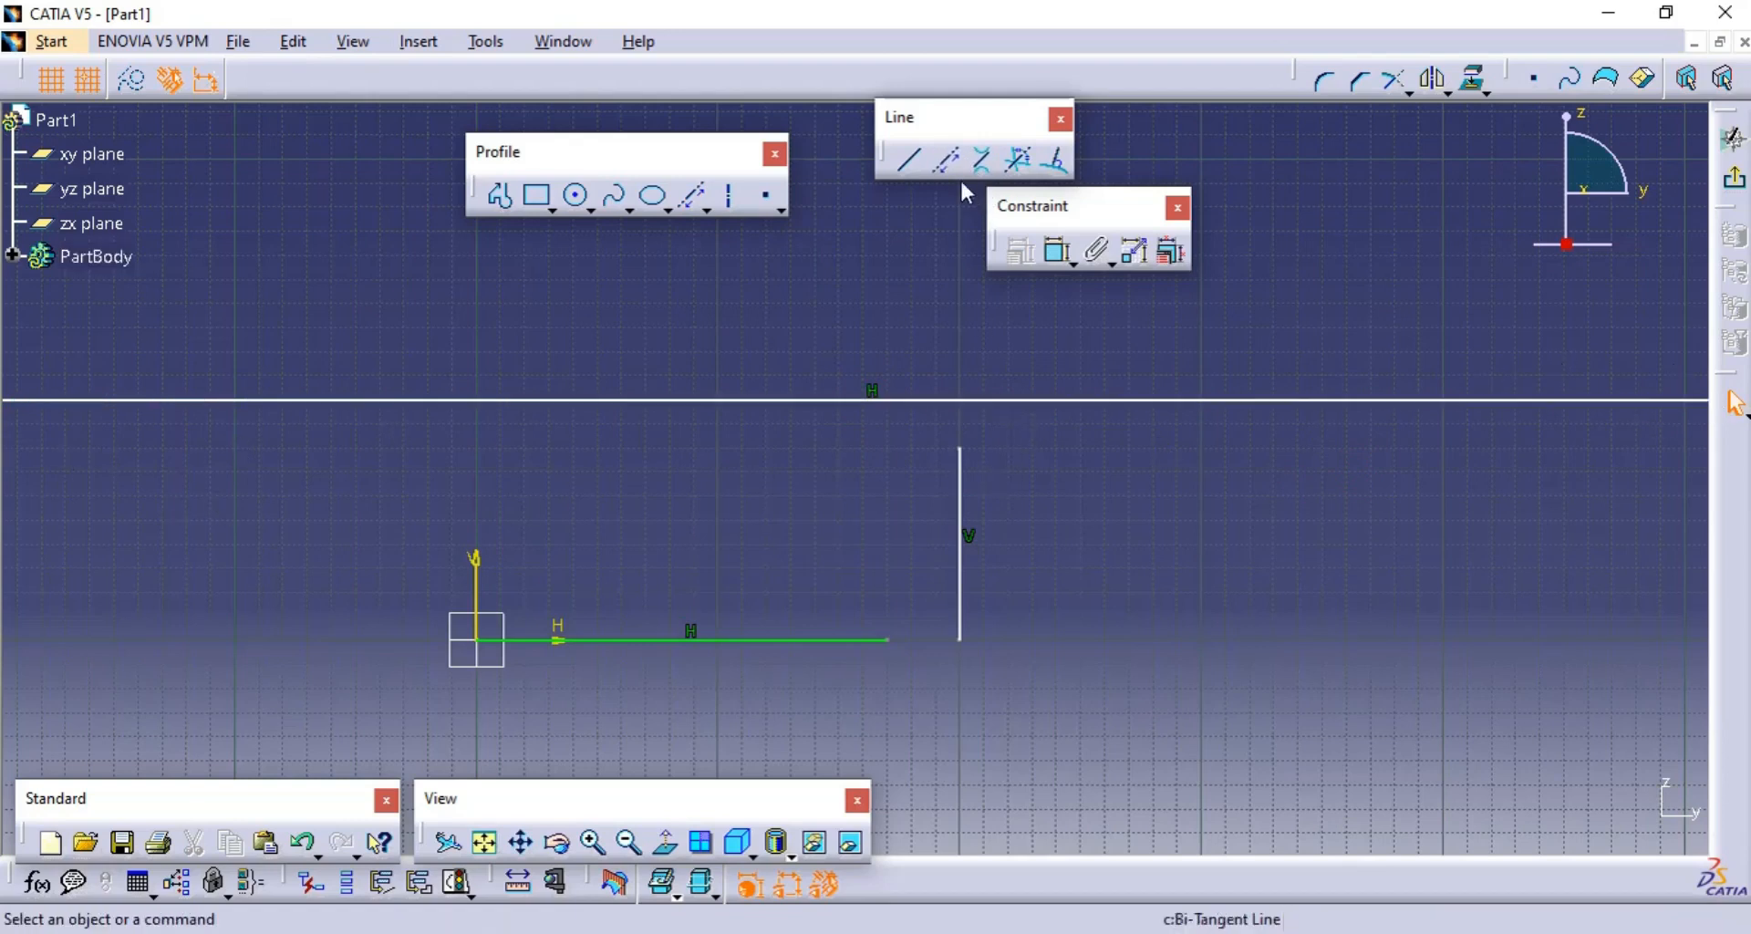
pyautogui.click(976, 398)
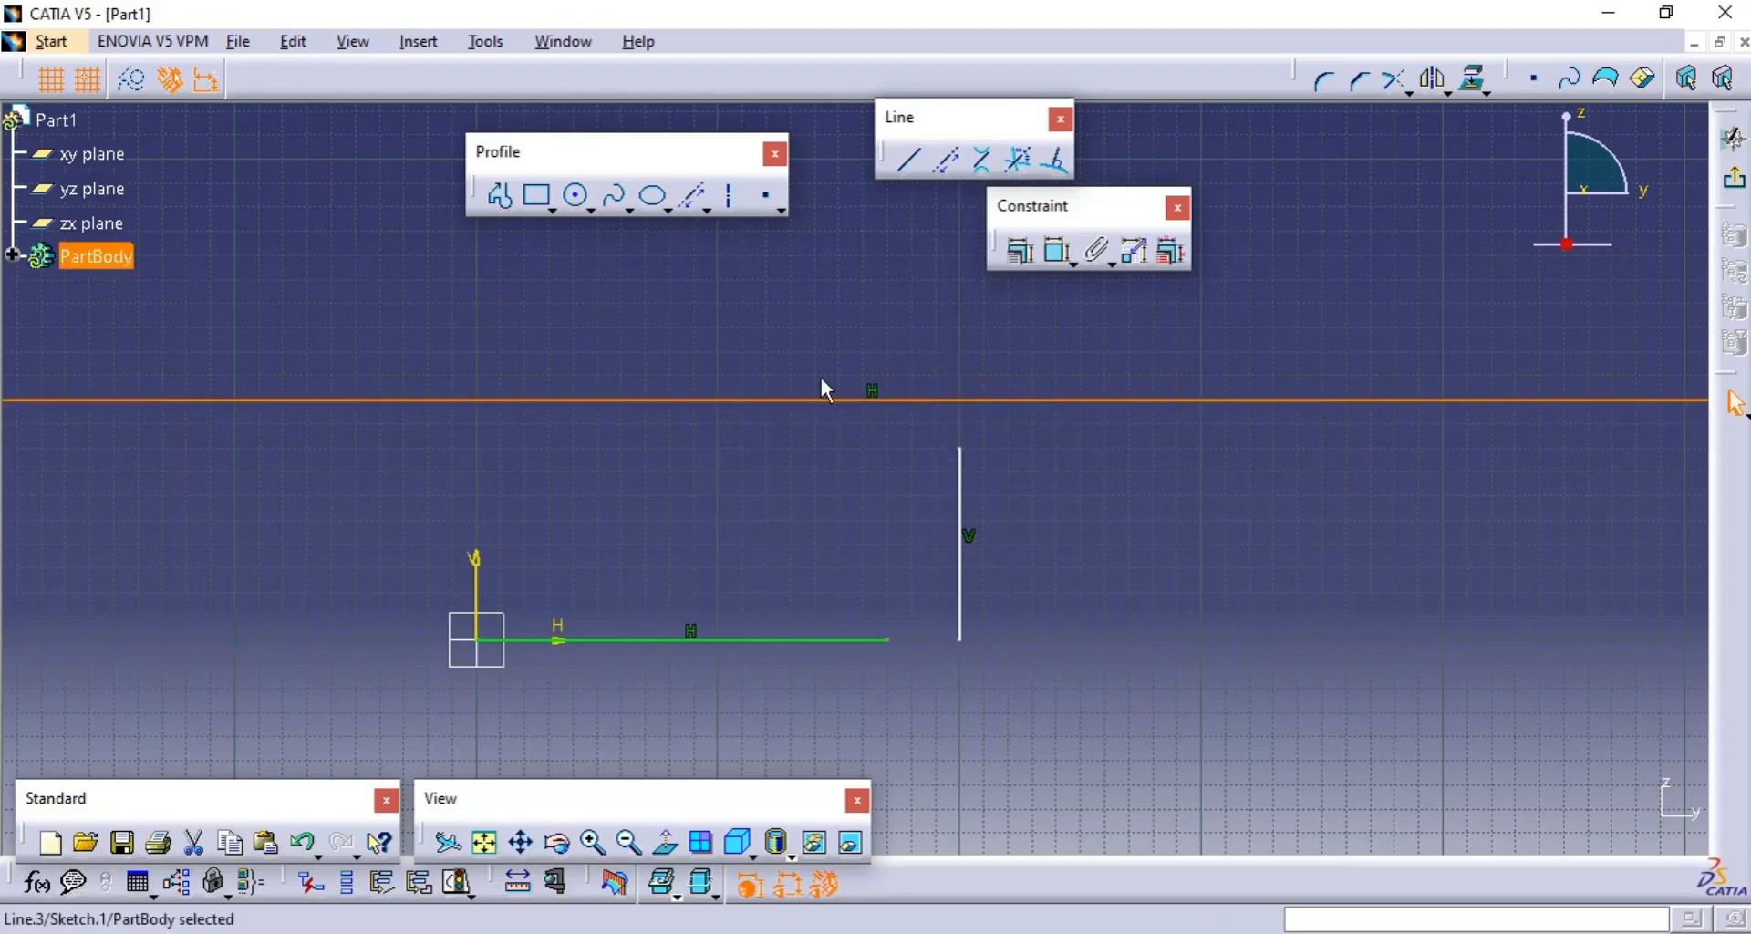
pyautogui.click(136, 86)
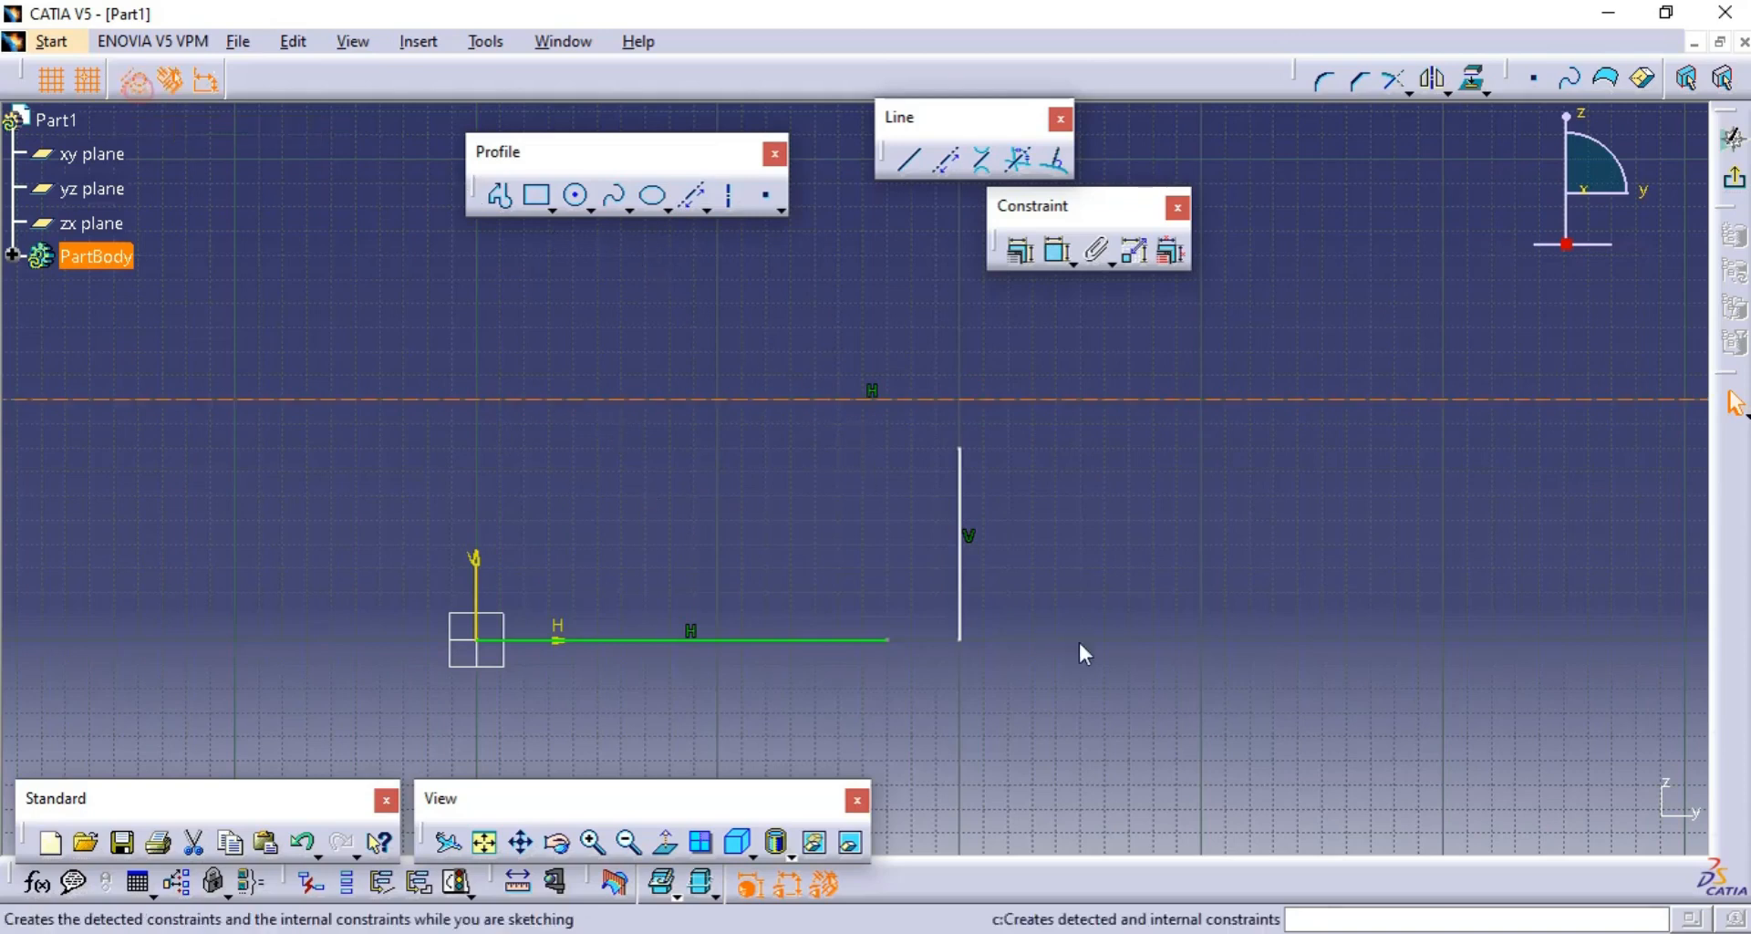
# - With construction mode on, draw five more horizontal infinite lines at about V 30, 70, -10, 110 and 130 mm
pyautogui.click(950, 162)
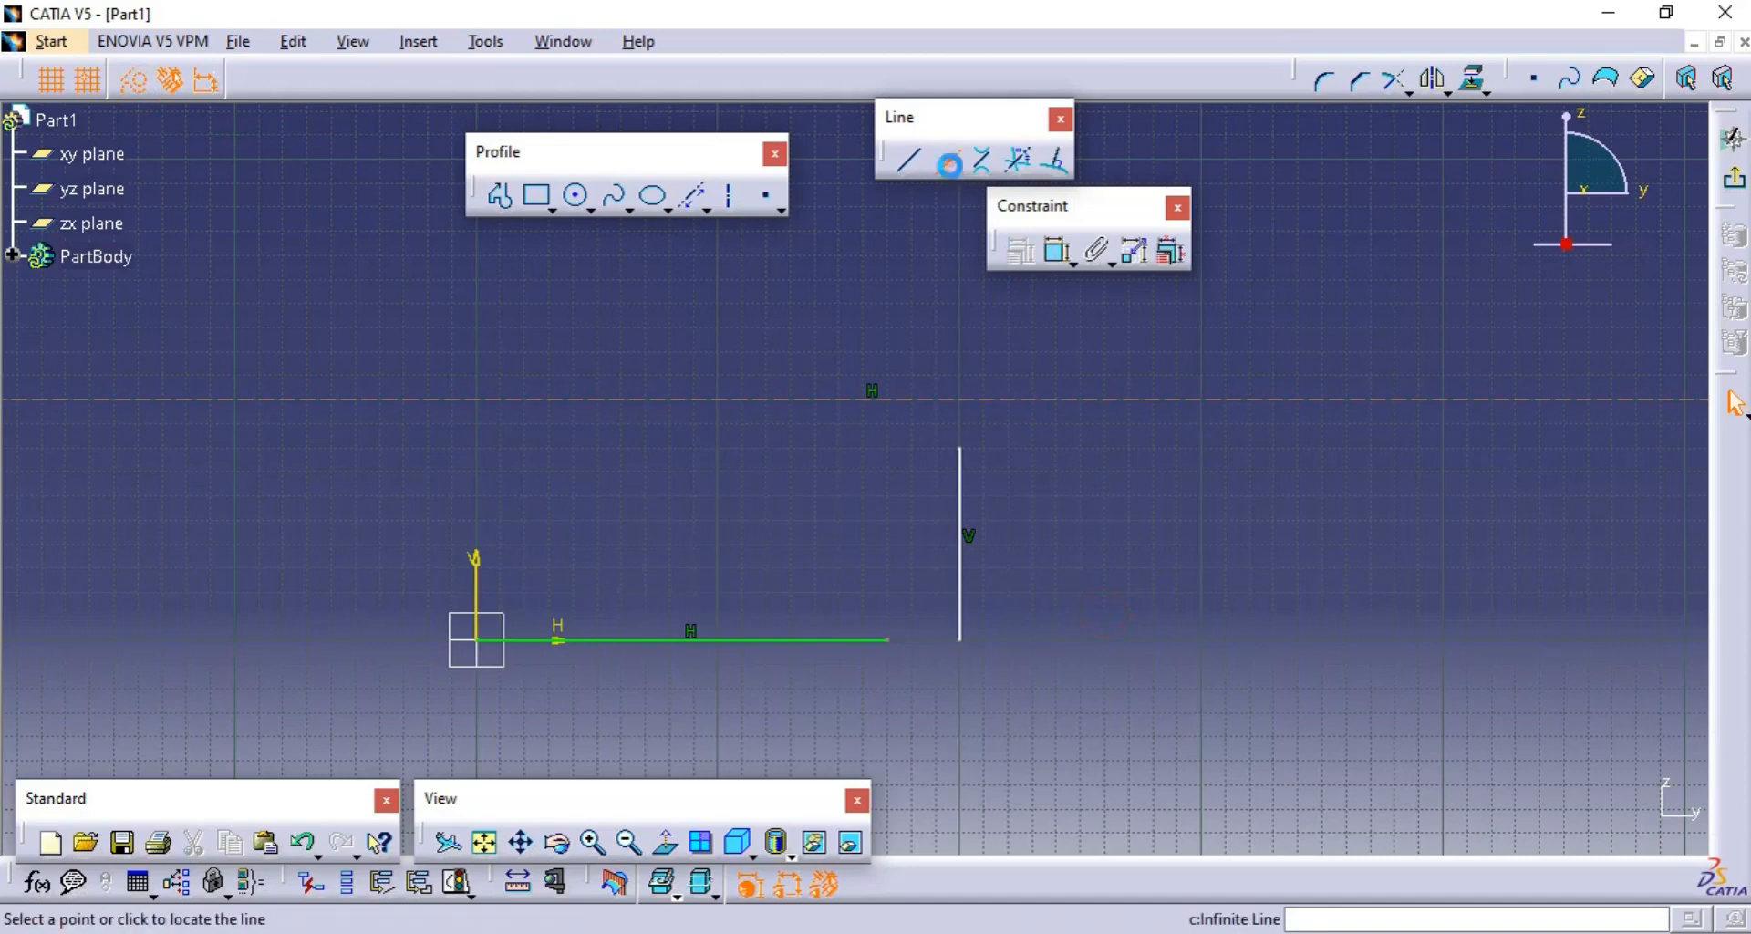
pyautogui.click(1218, 560)
pyautogui.click(950, 162)
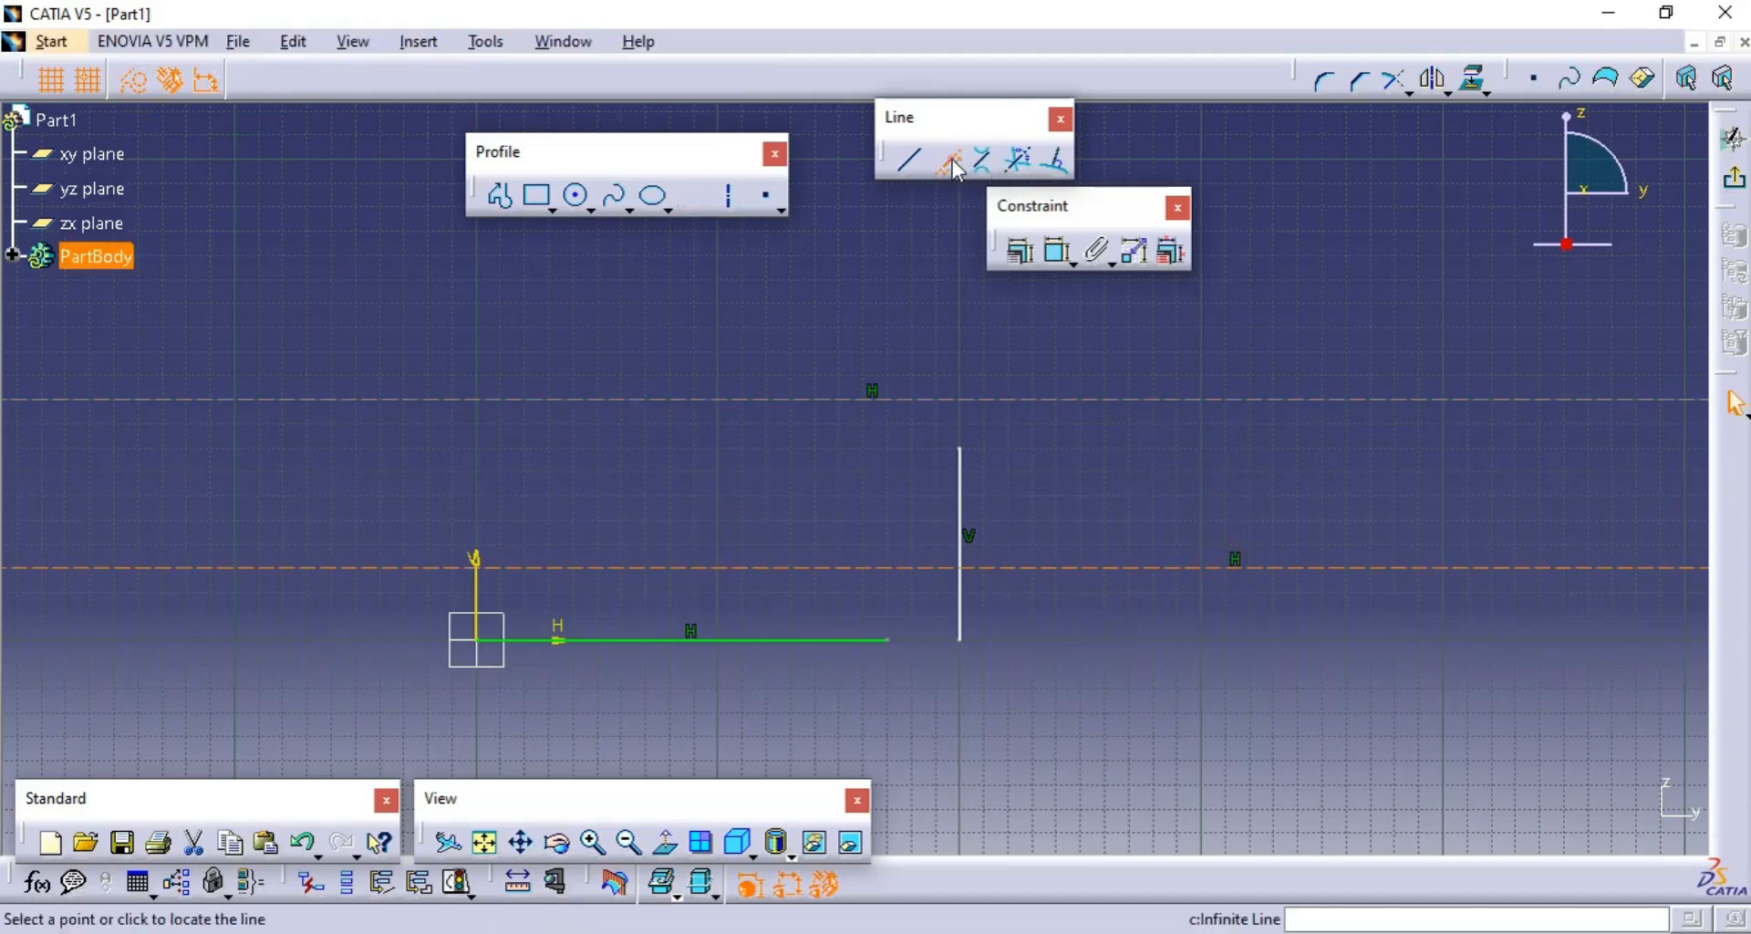
pyautogui.click(1081, 471)
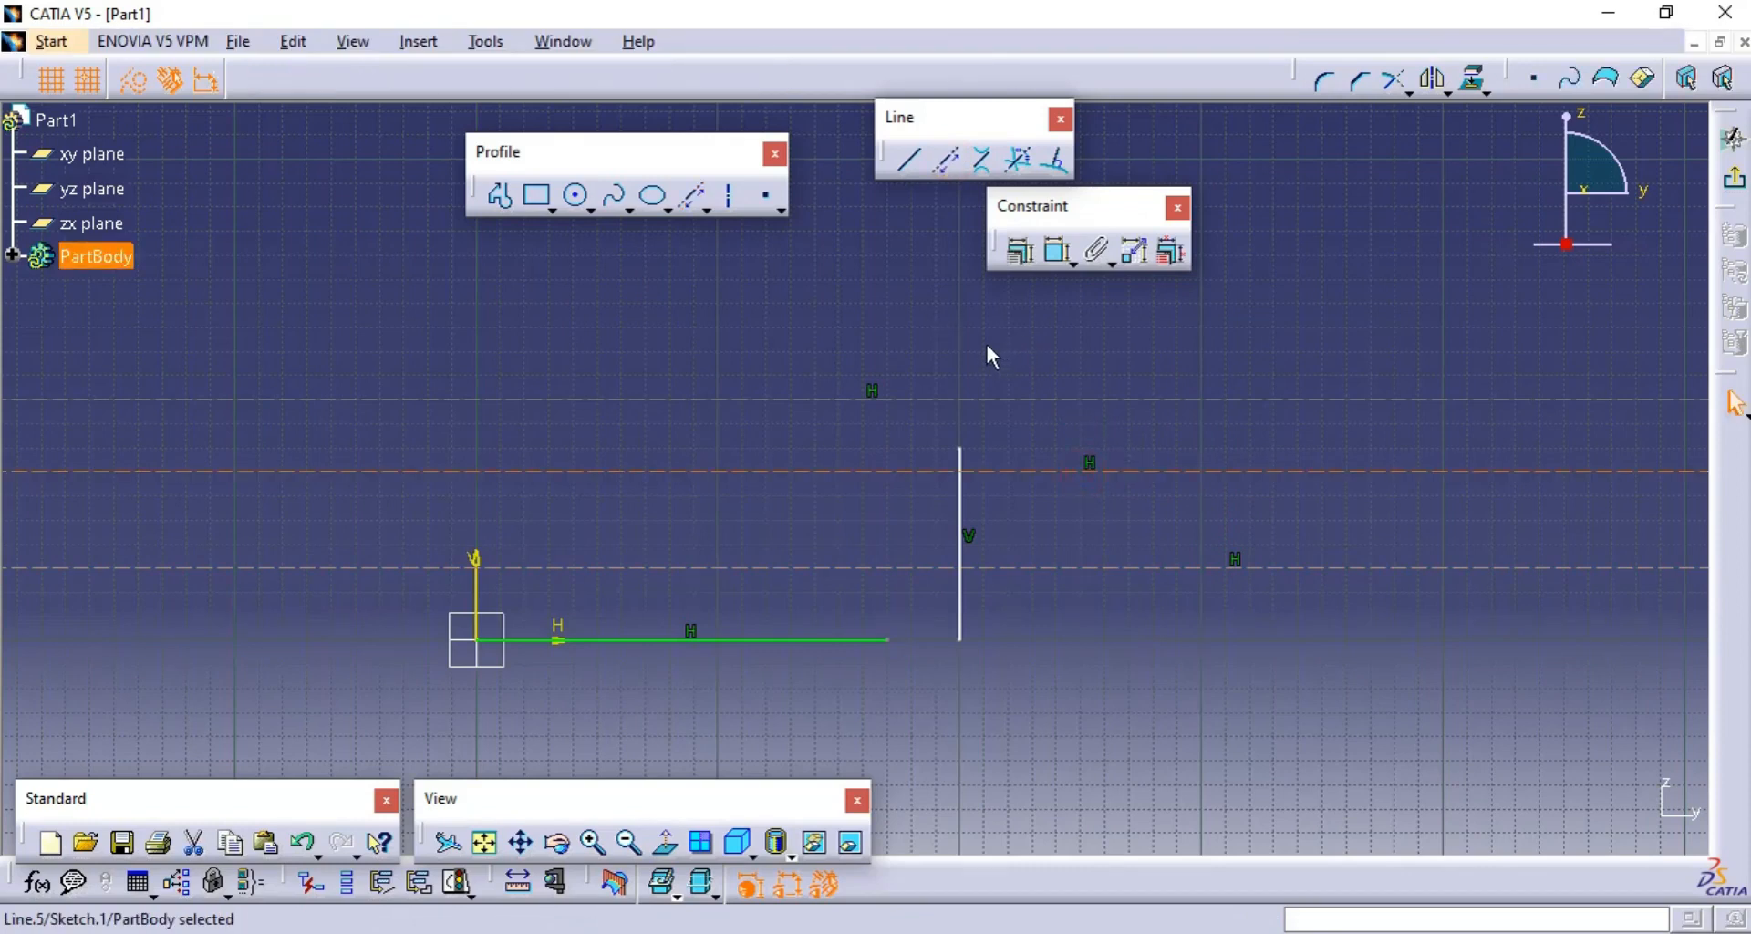
pyautogui.click(947, 161)
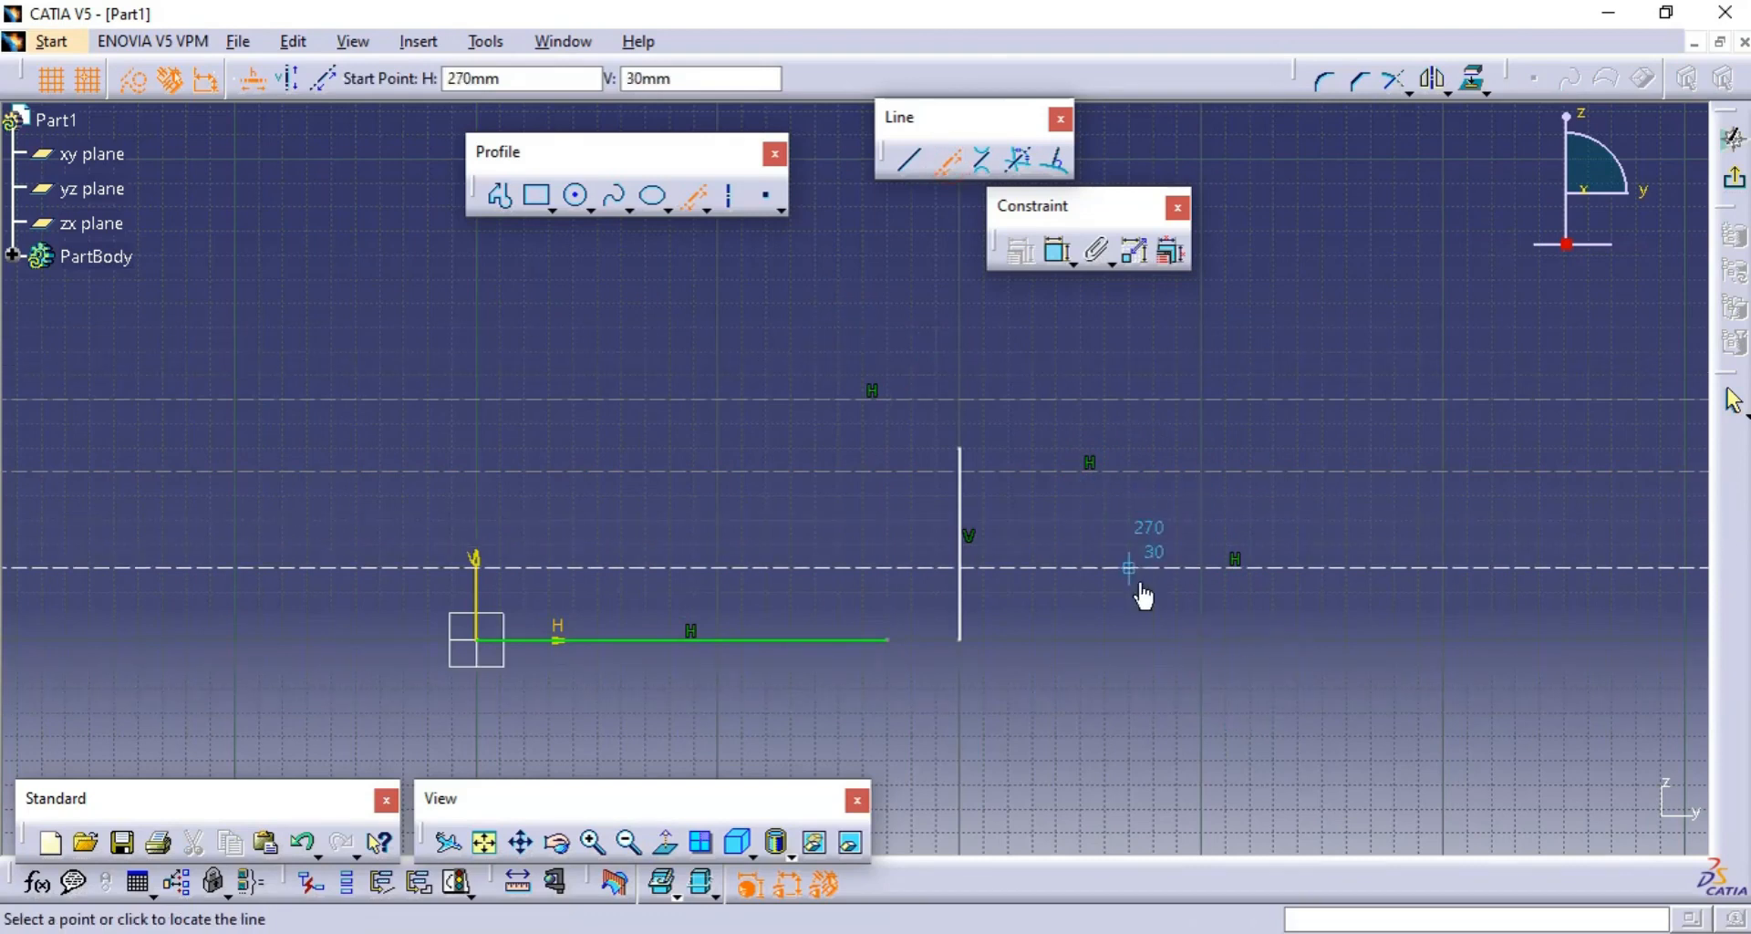
pyautogui.click(1141, 675)
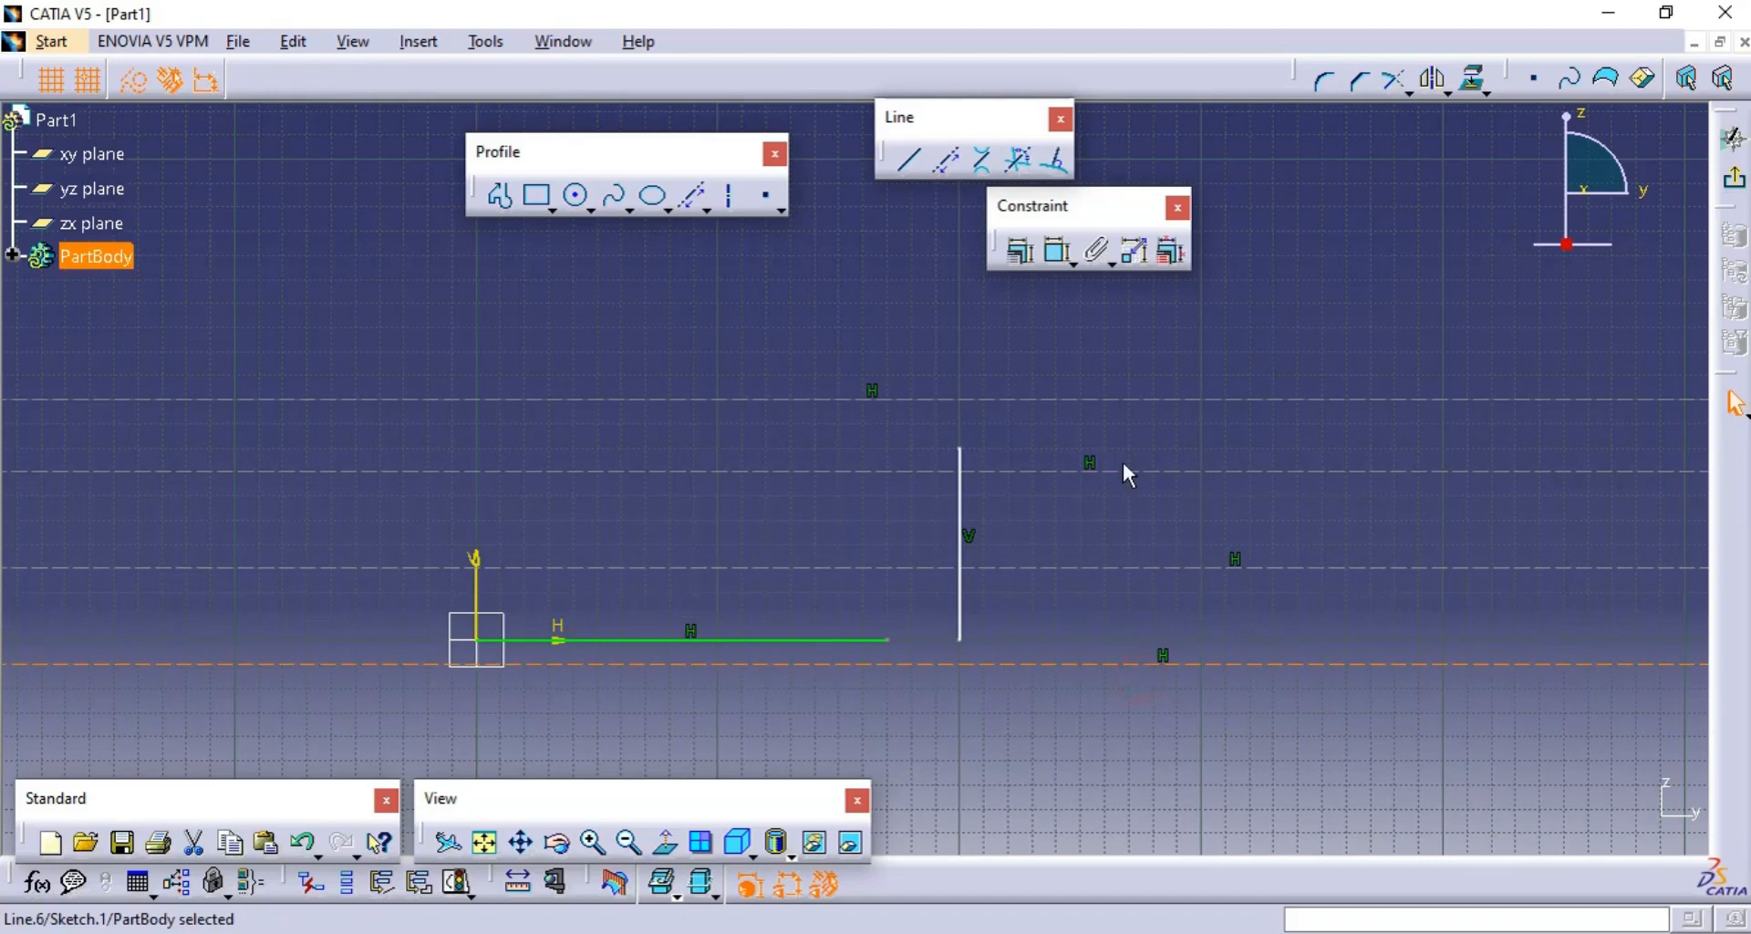
pyautogui.click(949, 165)
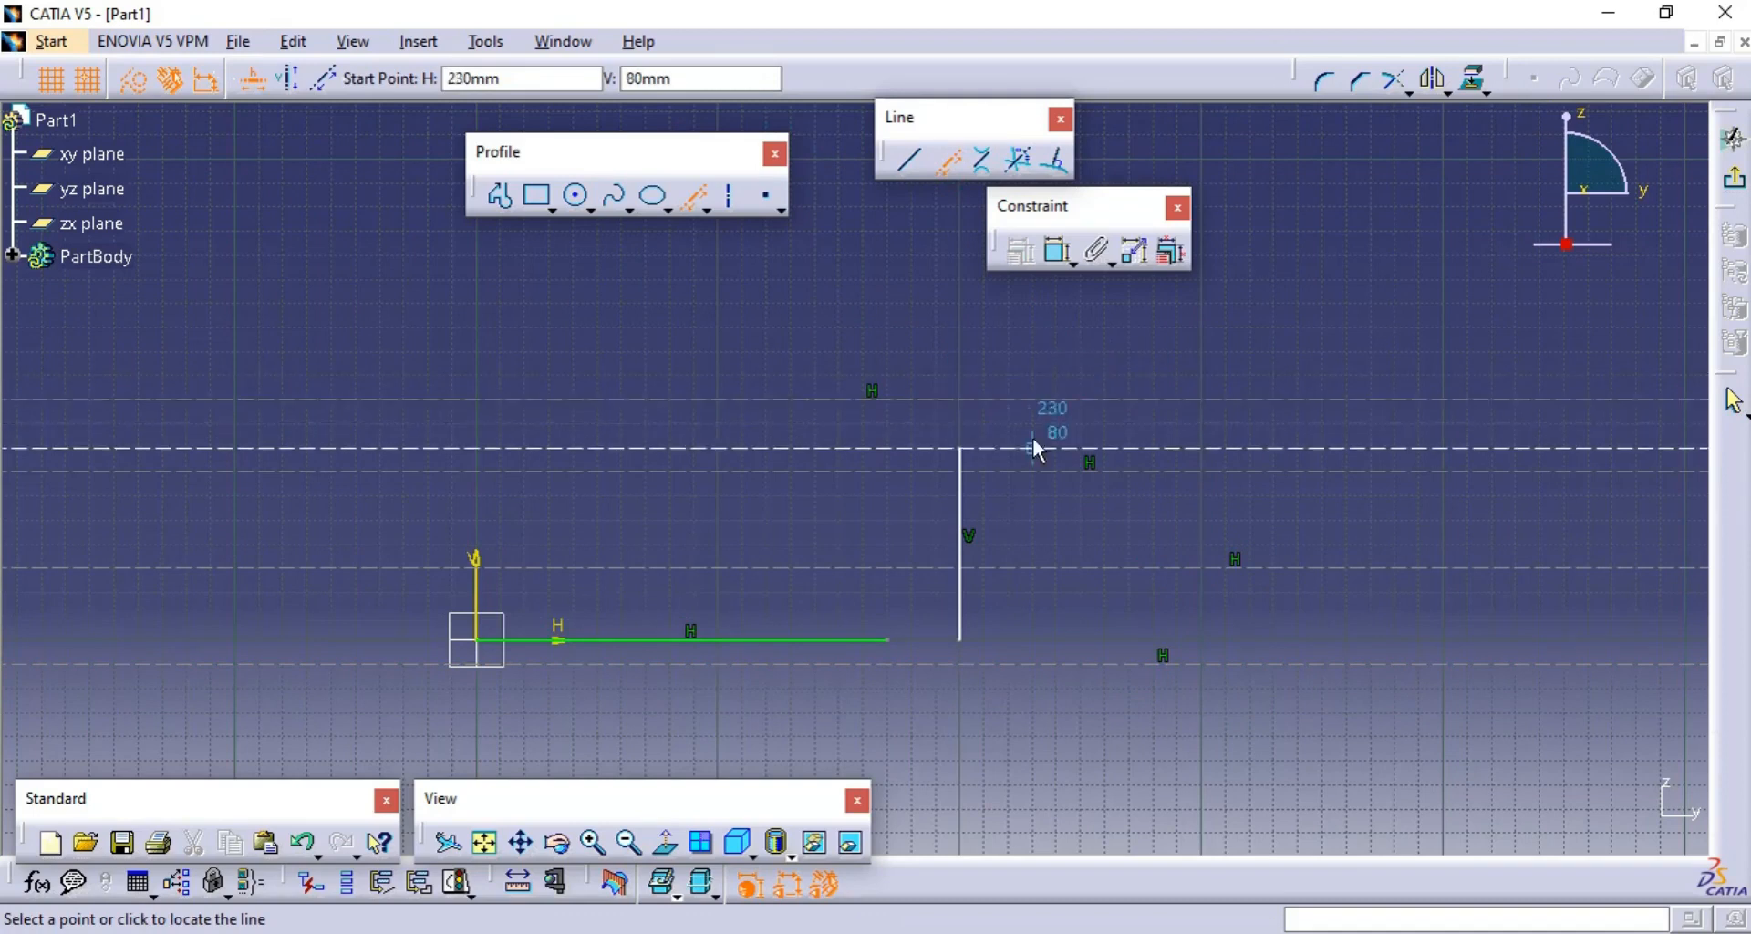
pyautogui.click(954, 385)
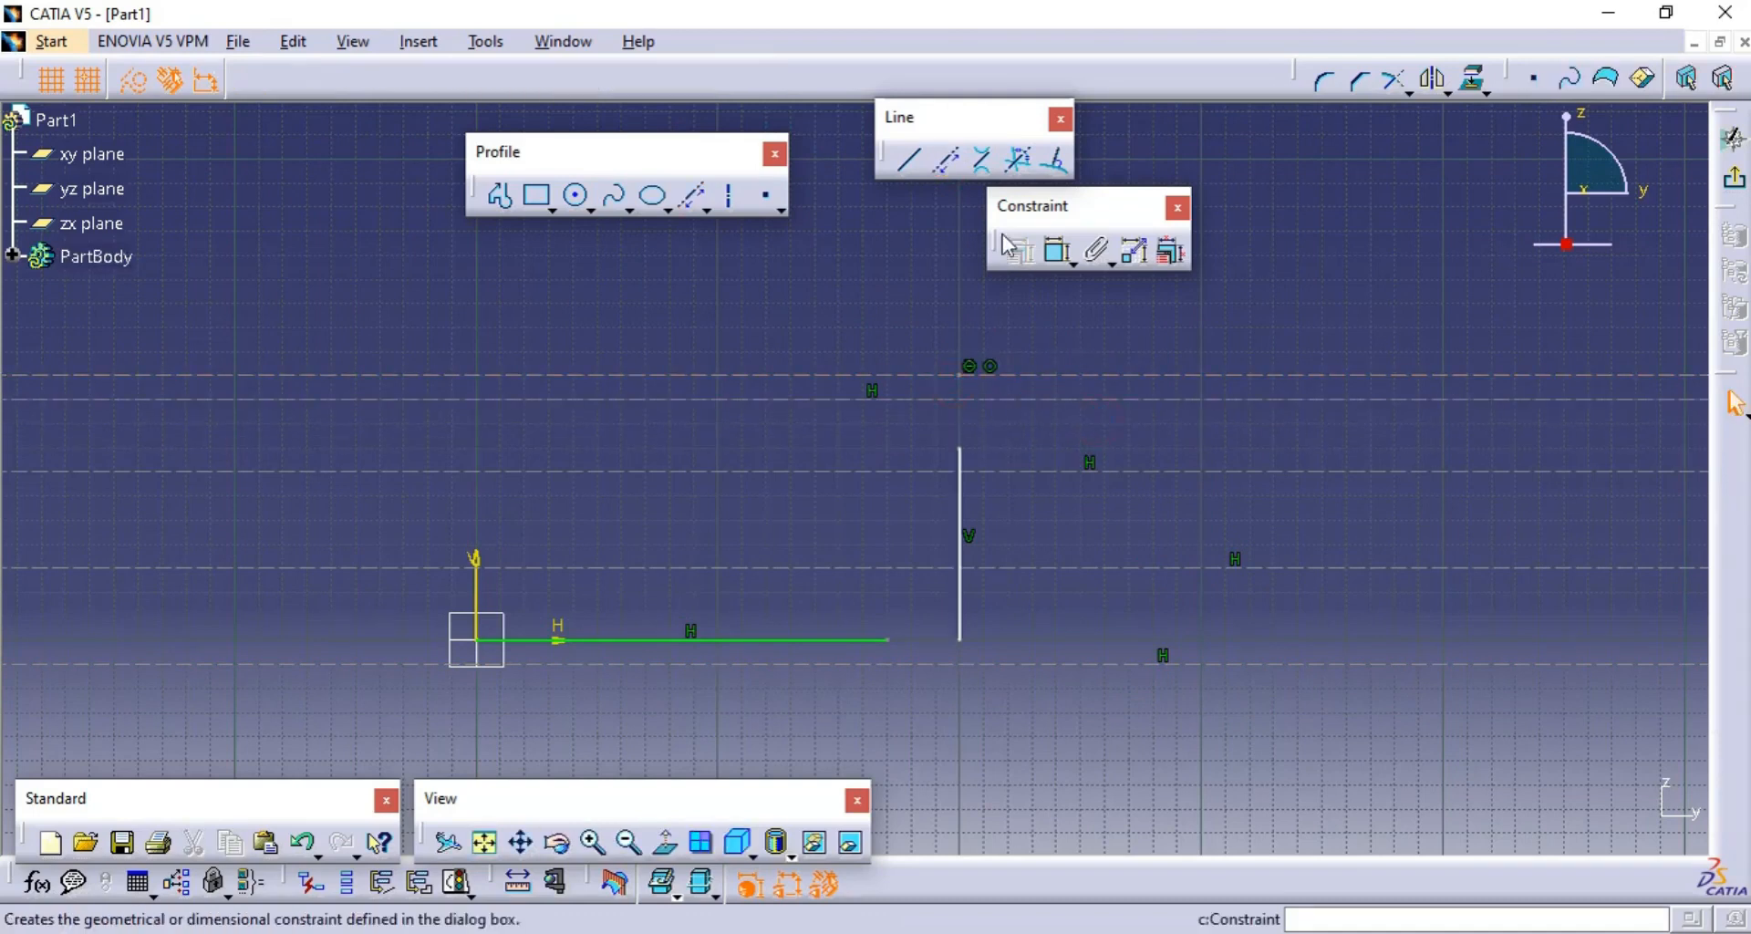
pyautogui.click(946, 161)
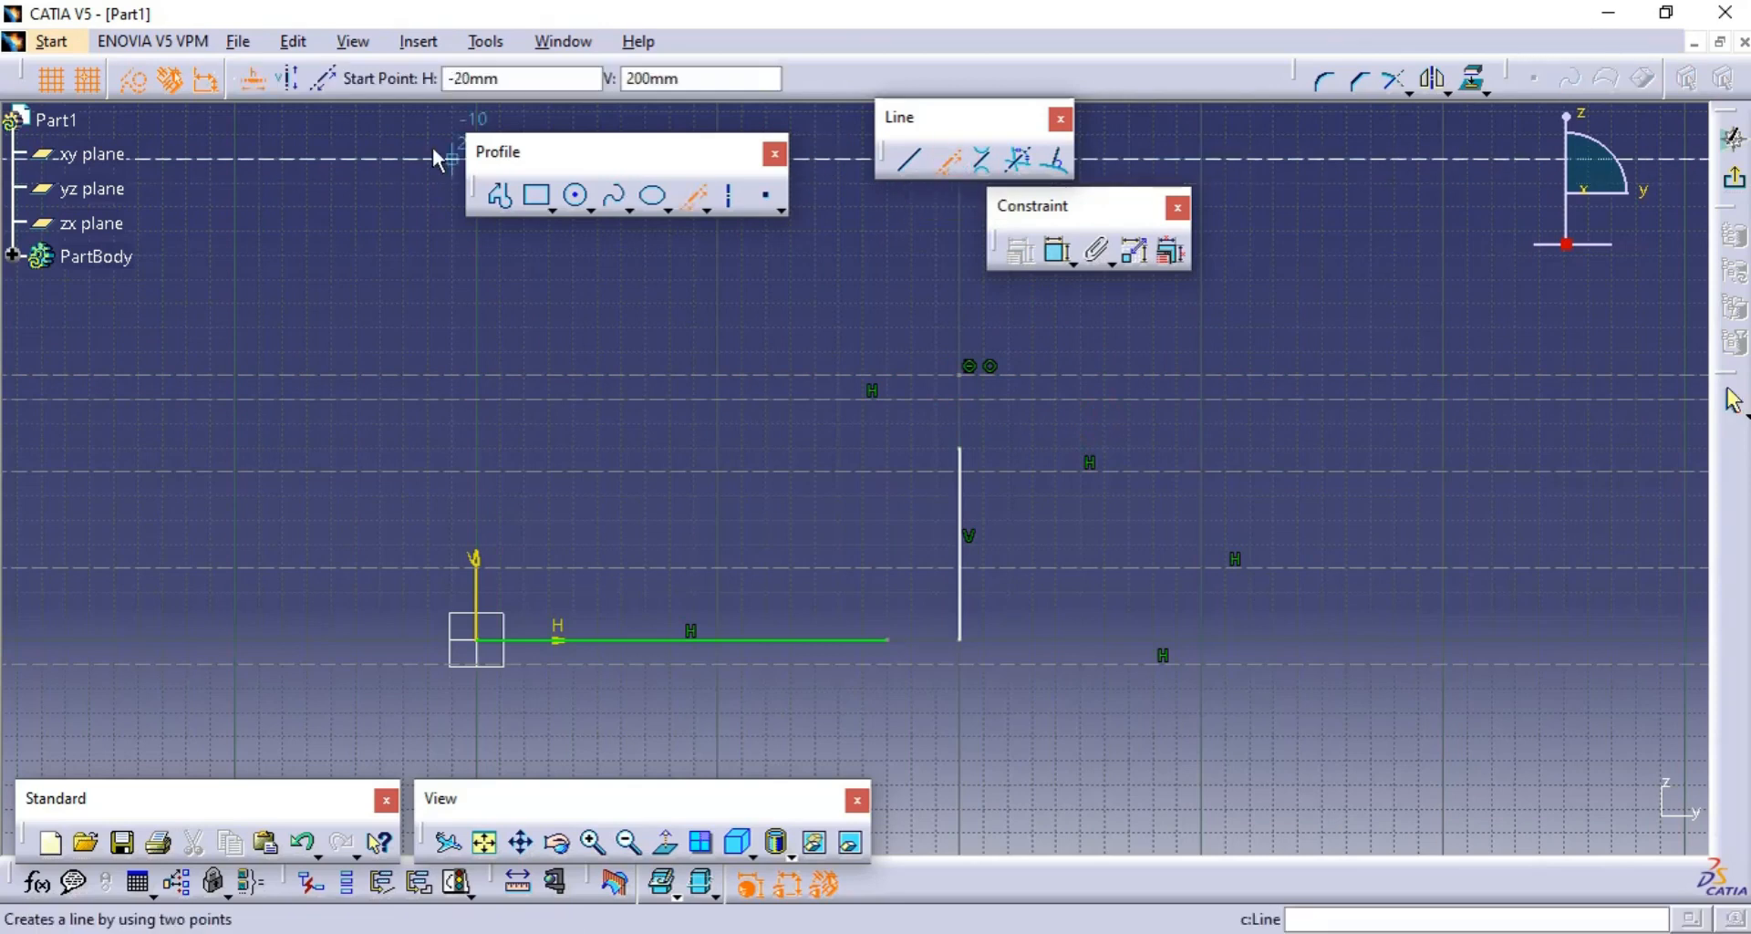
pyautogui.click(907, 325)
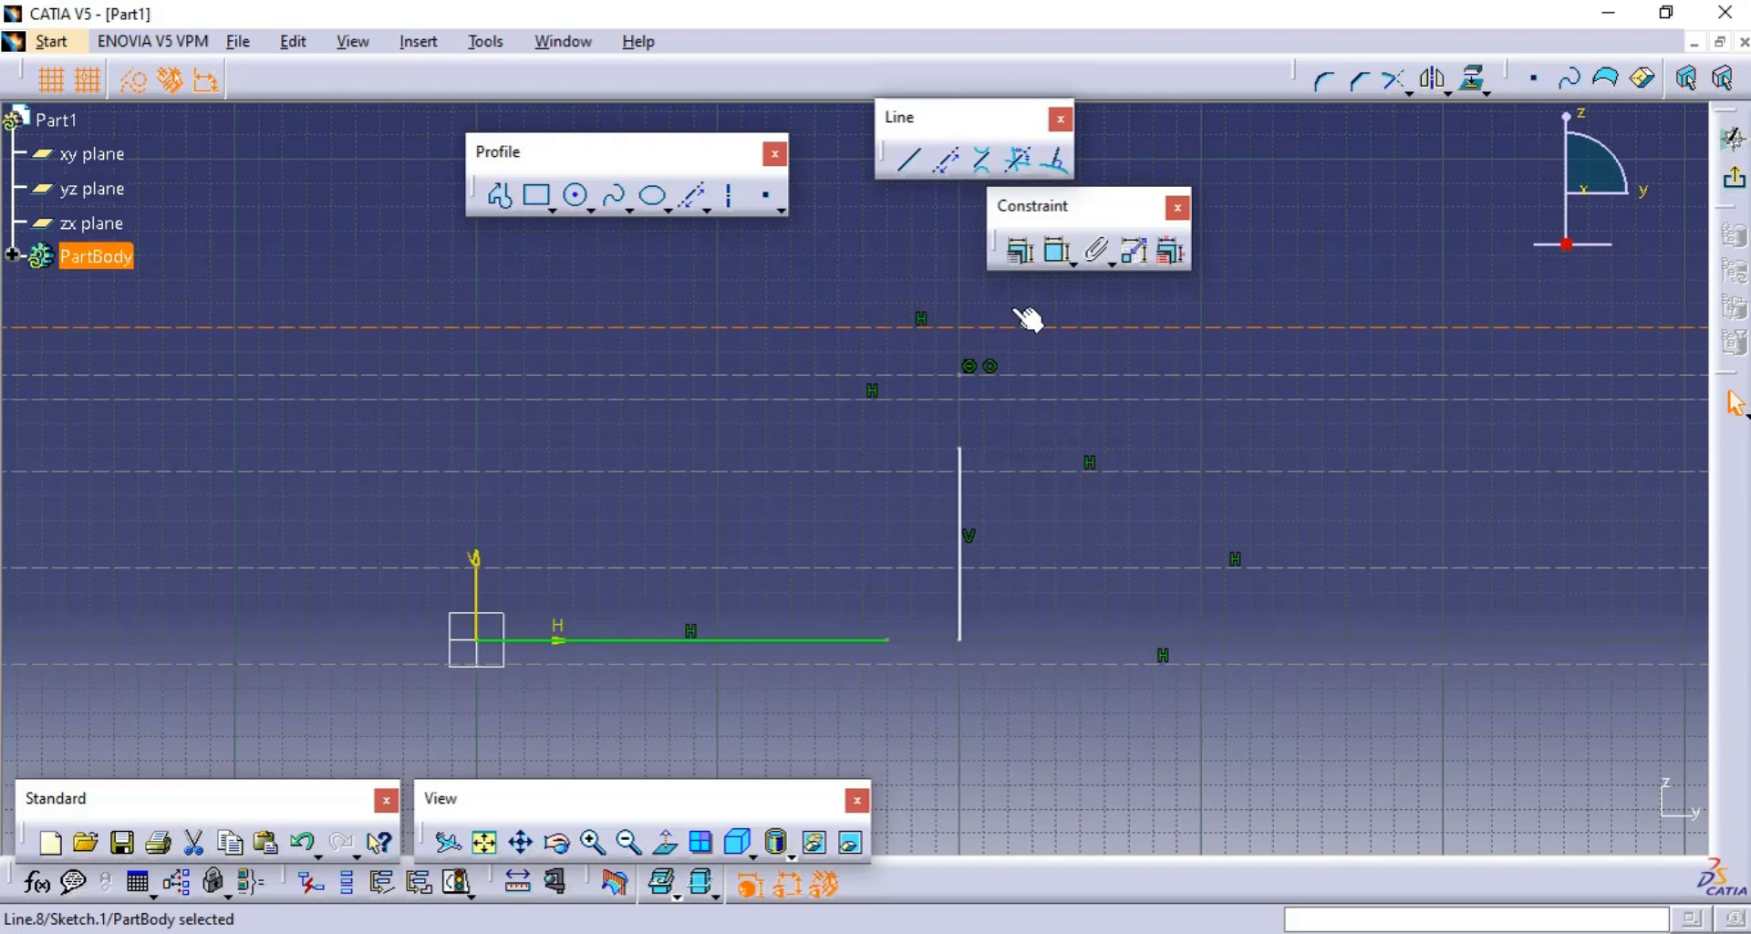
# - Set the Infinite Line option to vertical and draw construction lines at about H -80, 0 and 90 mm
pyautogui.click(950, 160)
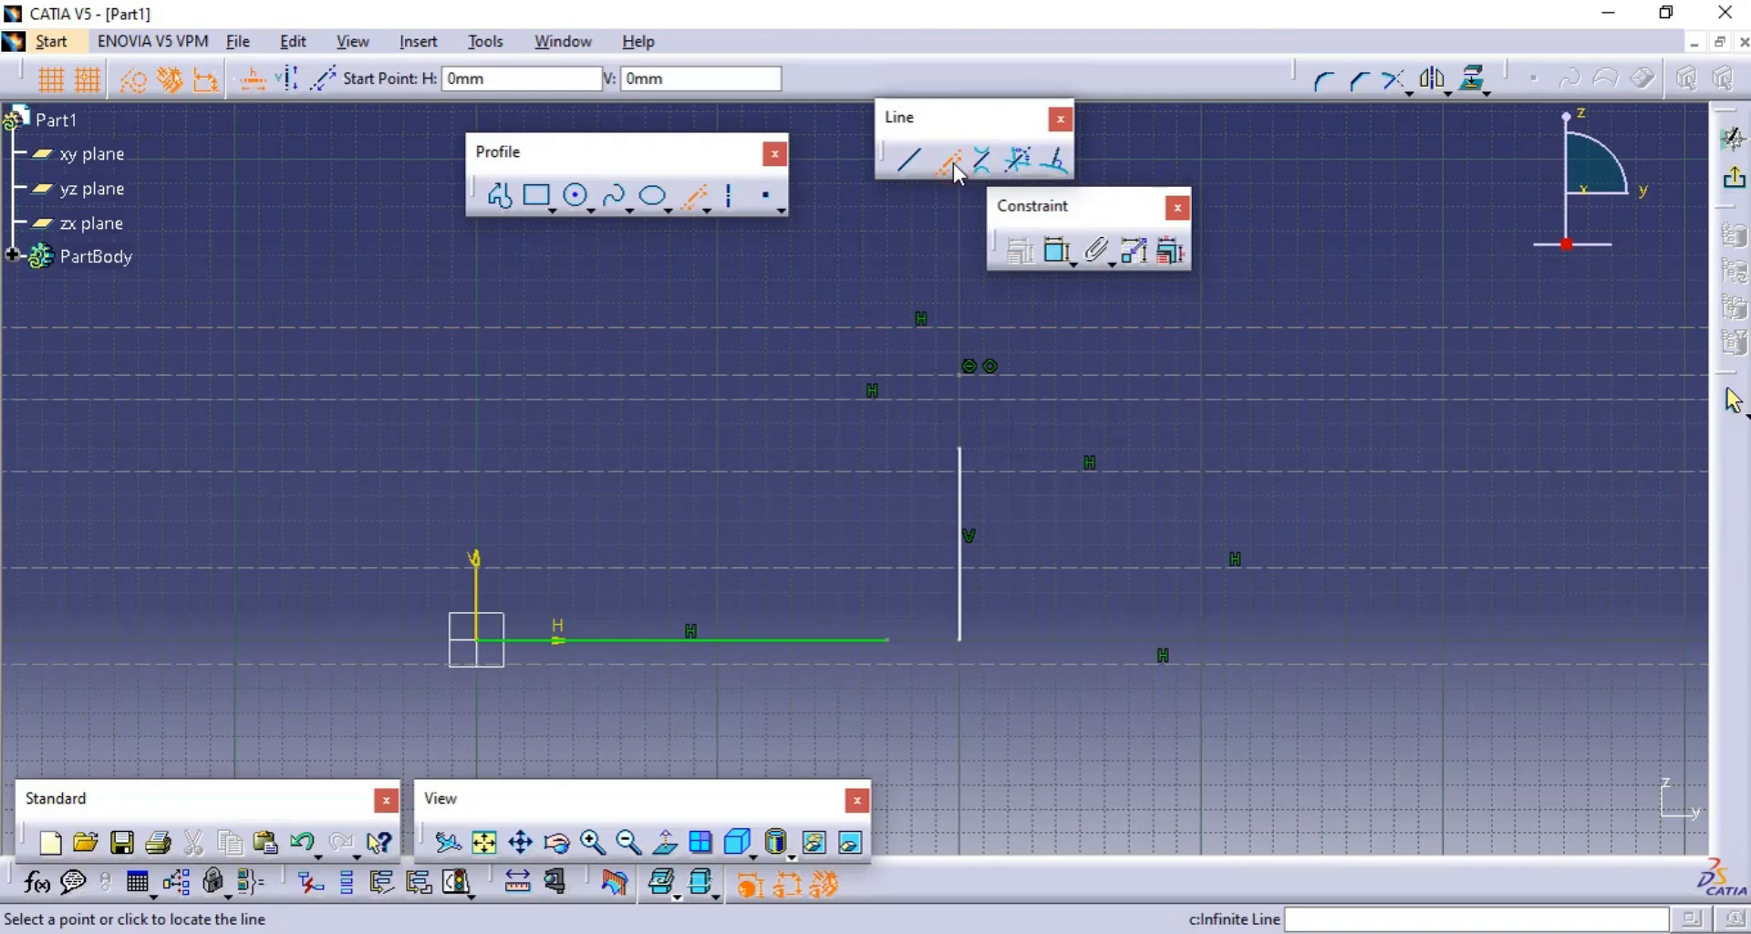
pyautogui.click(290, 89)
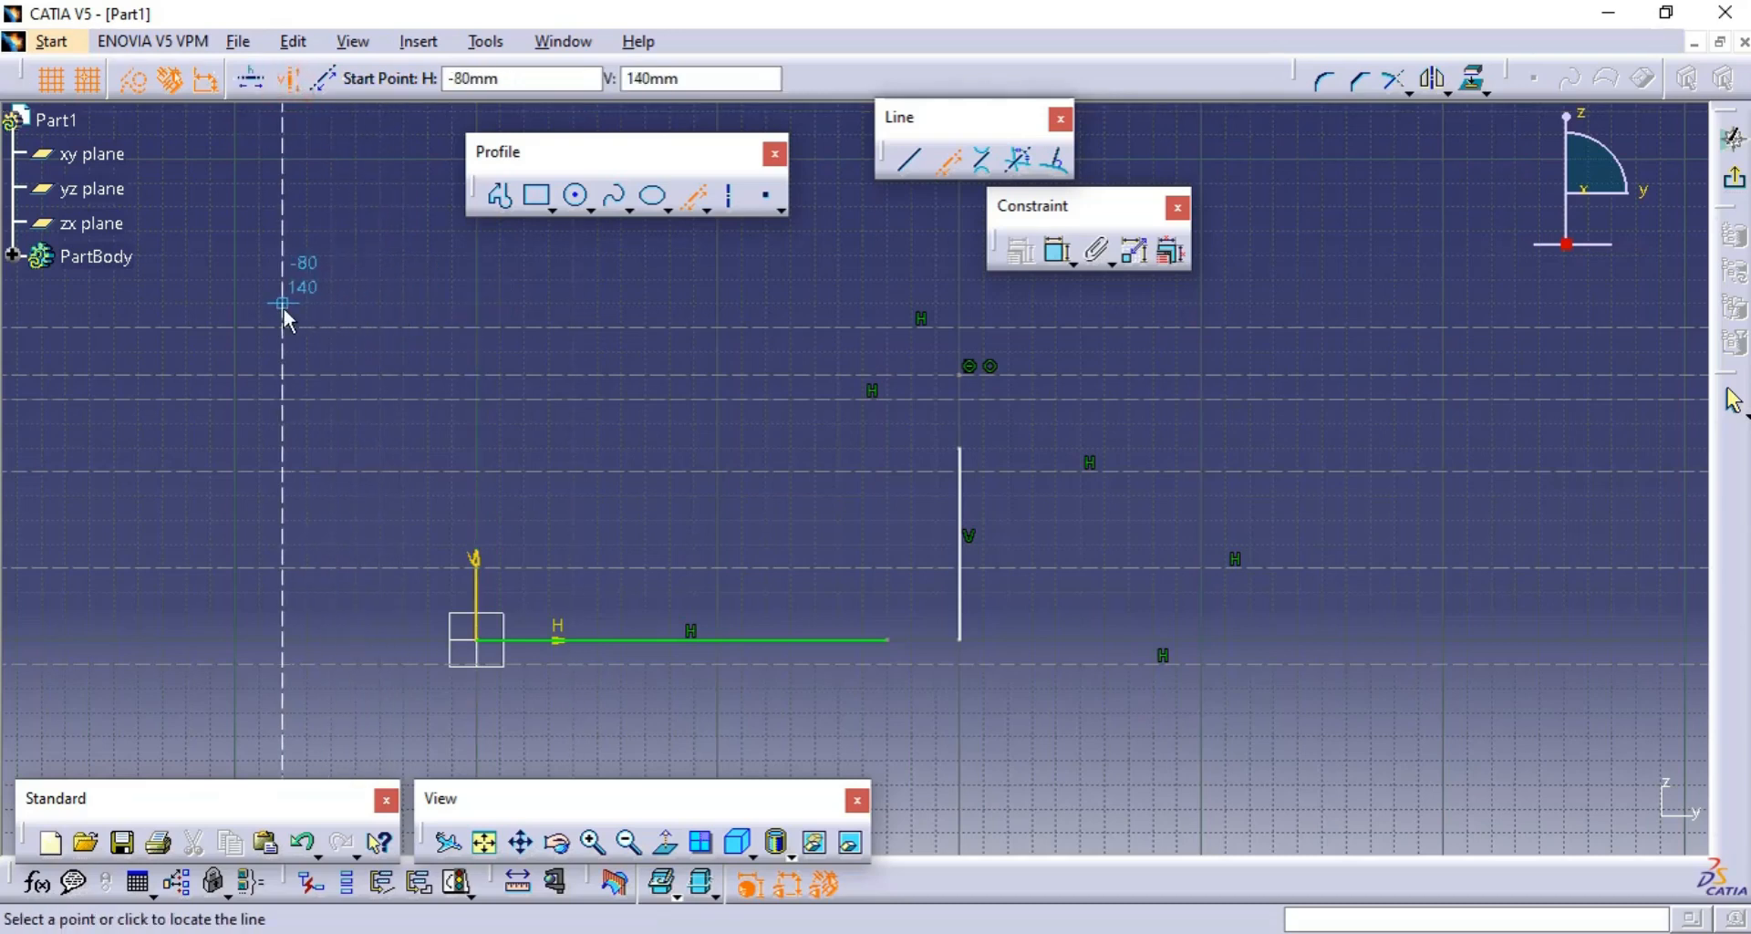
pyautogui.click(291, 263)
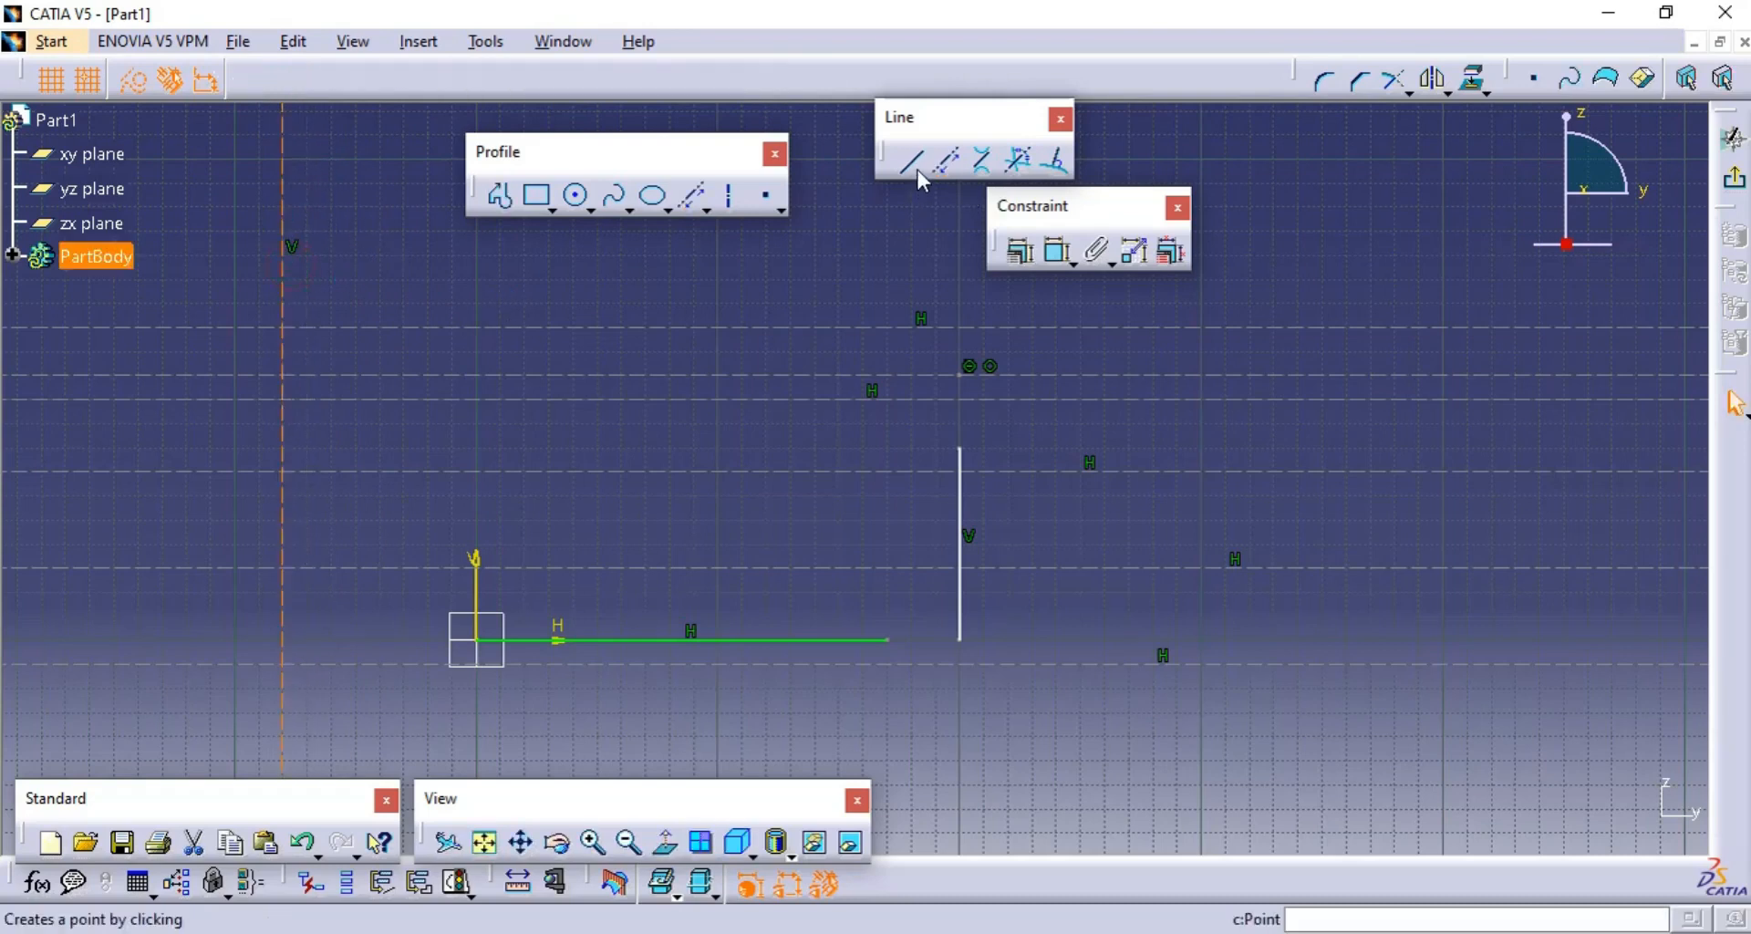
pyautogui.click(949, 164)
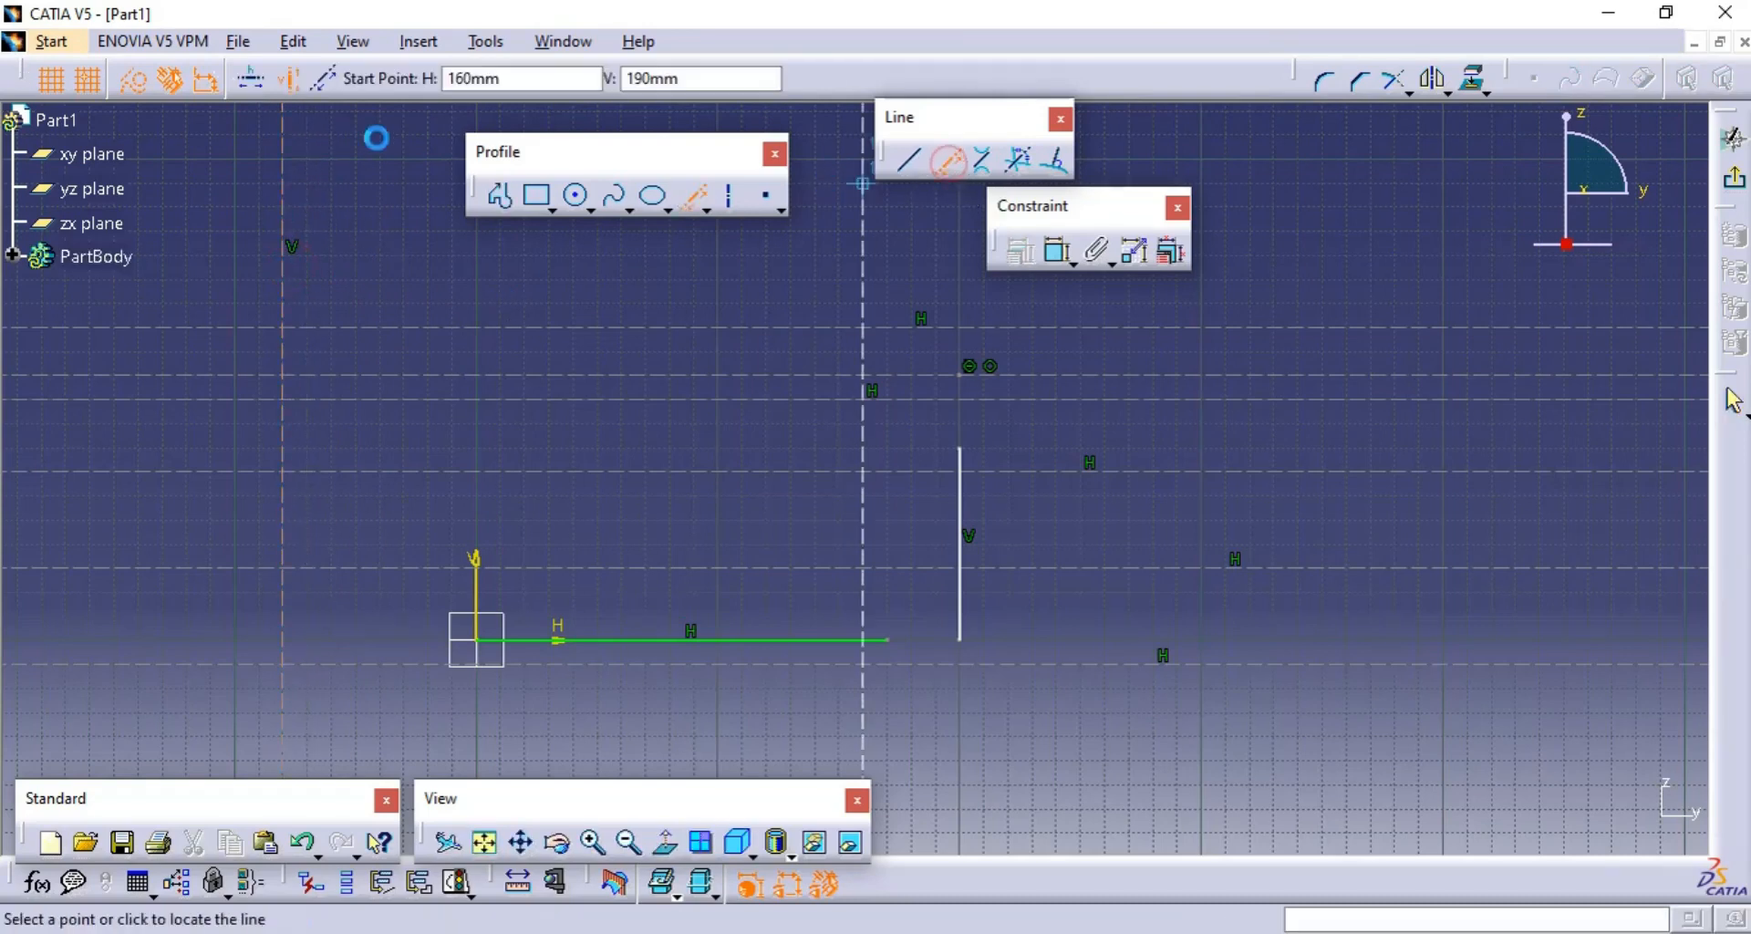
pyautogui.click(476, 272)
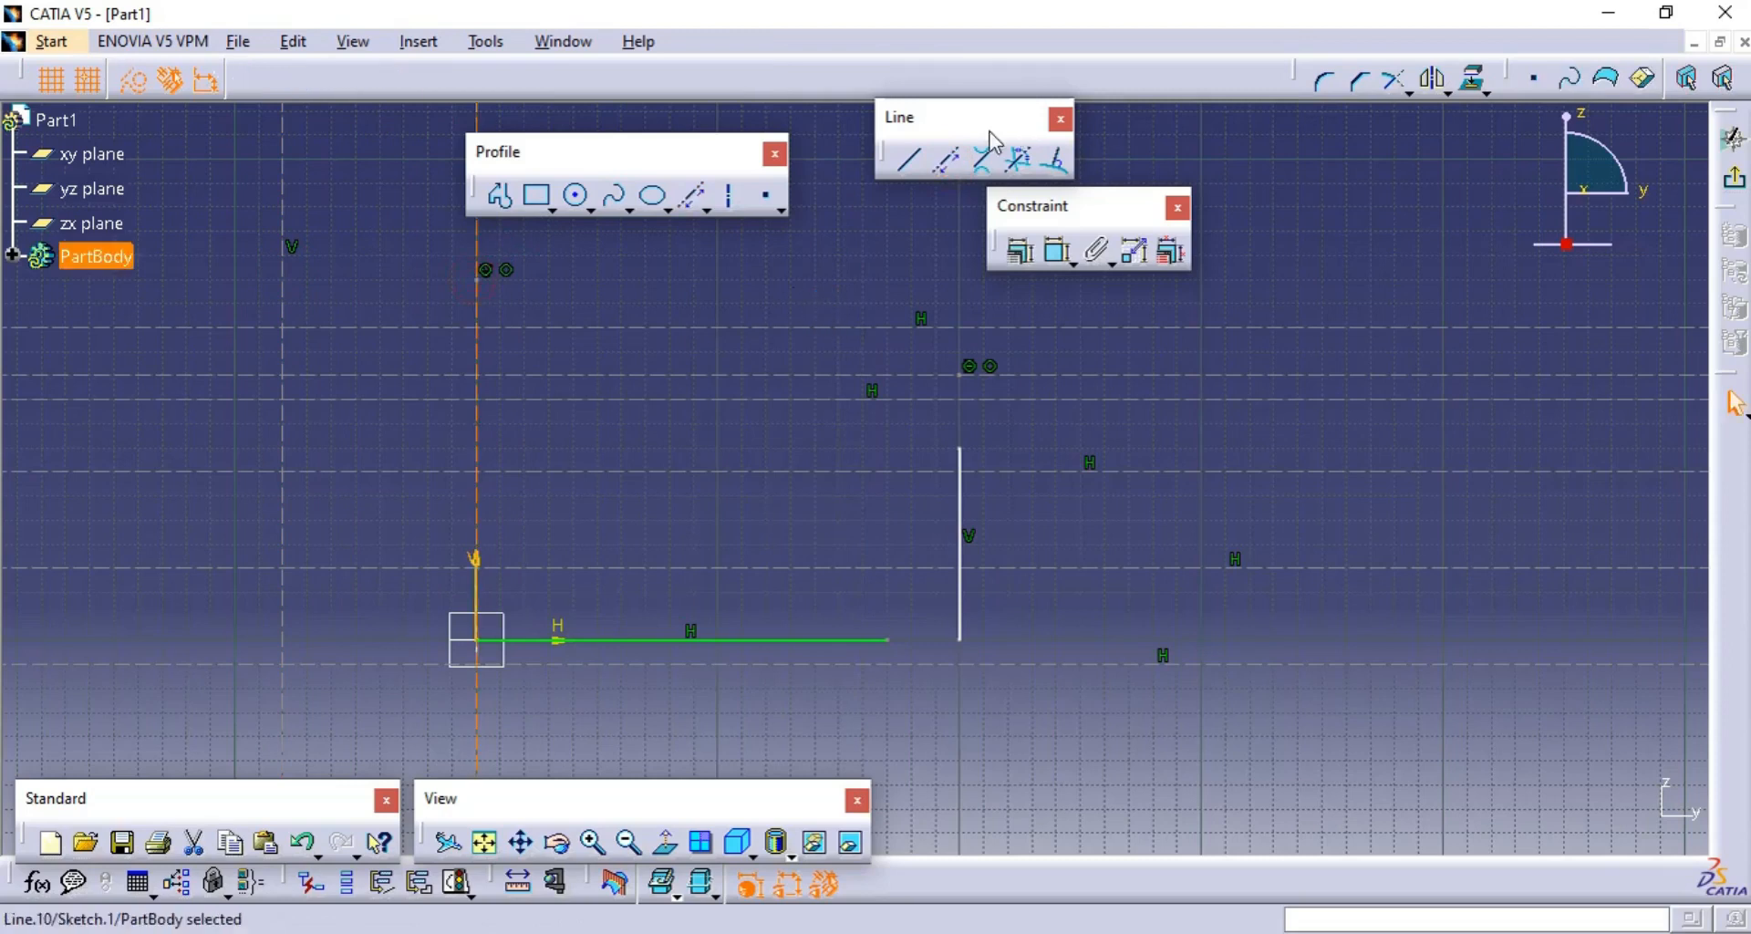
pyautogui.click(949, 163)
pyautogui.click(696, 280)
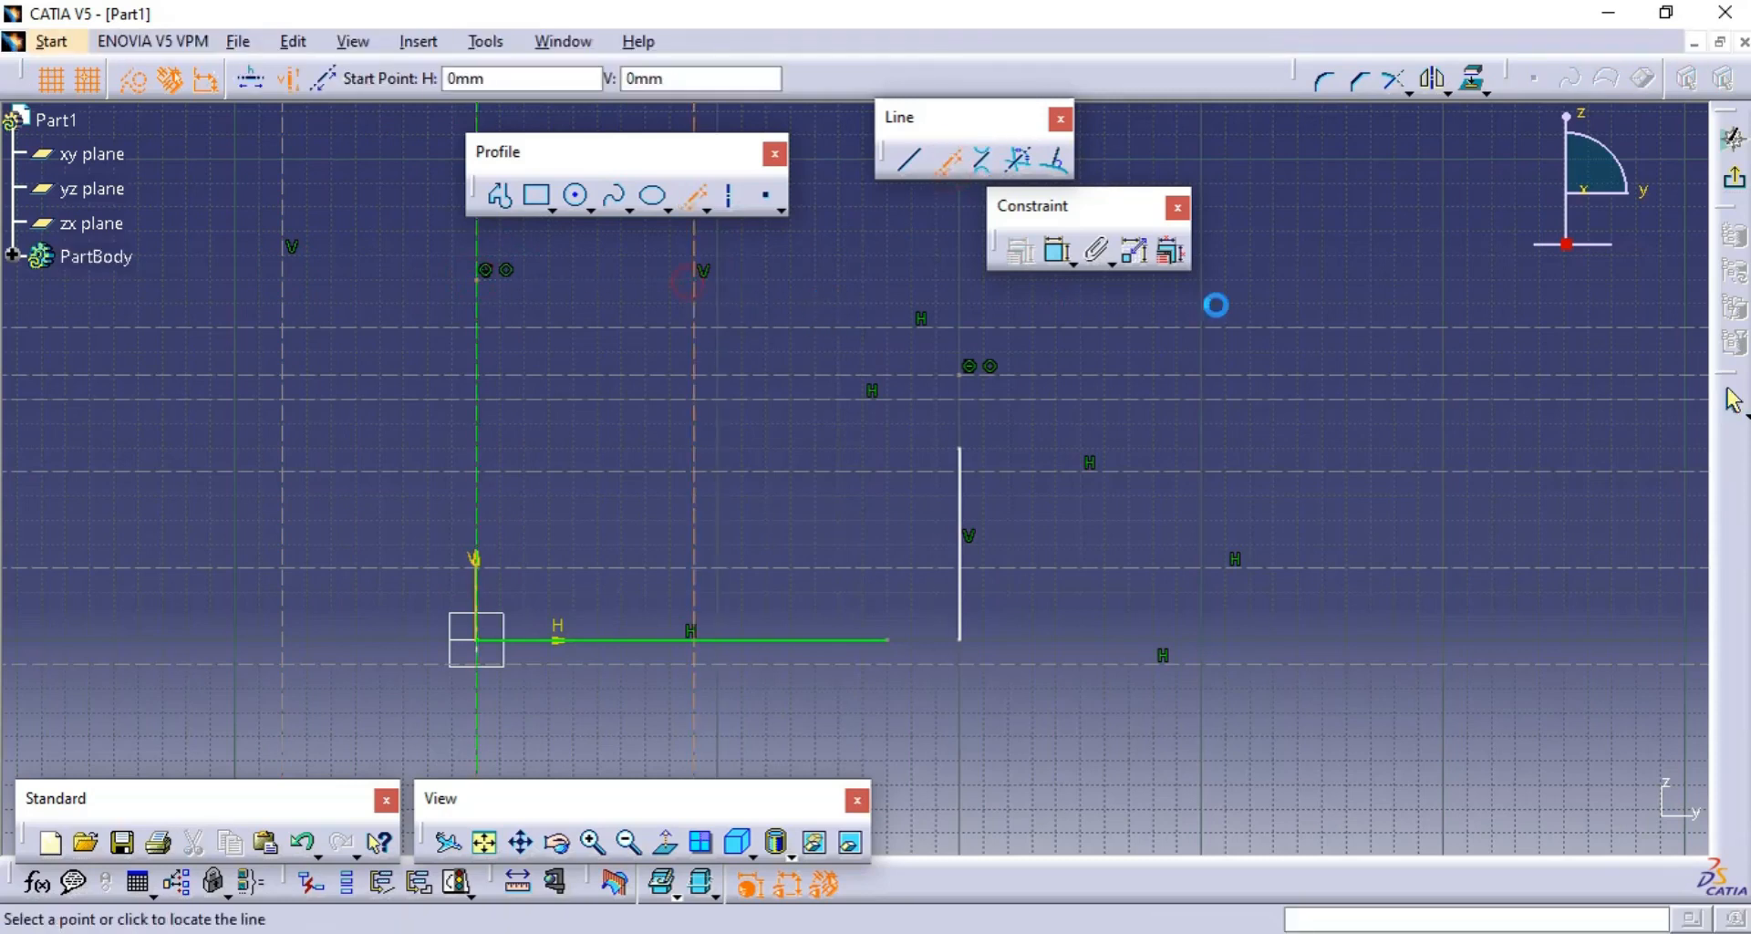
# - Draw two more vertical infinite construction lines at about H 310 mm and H 380 mm
pyautogui.click(1225, 303)
pyautogui.click(1394, 255)
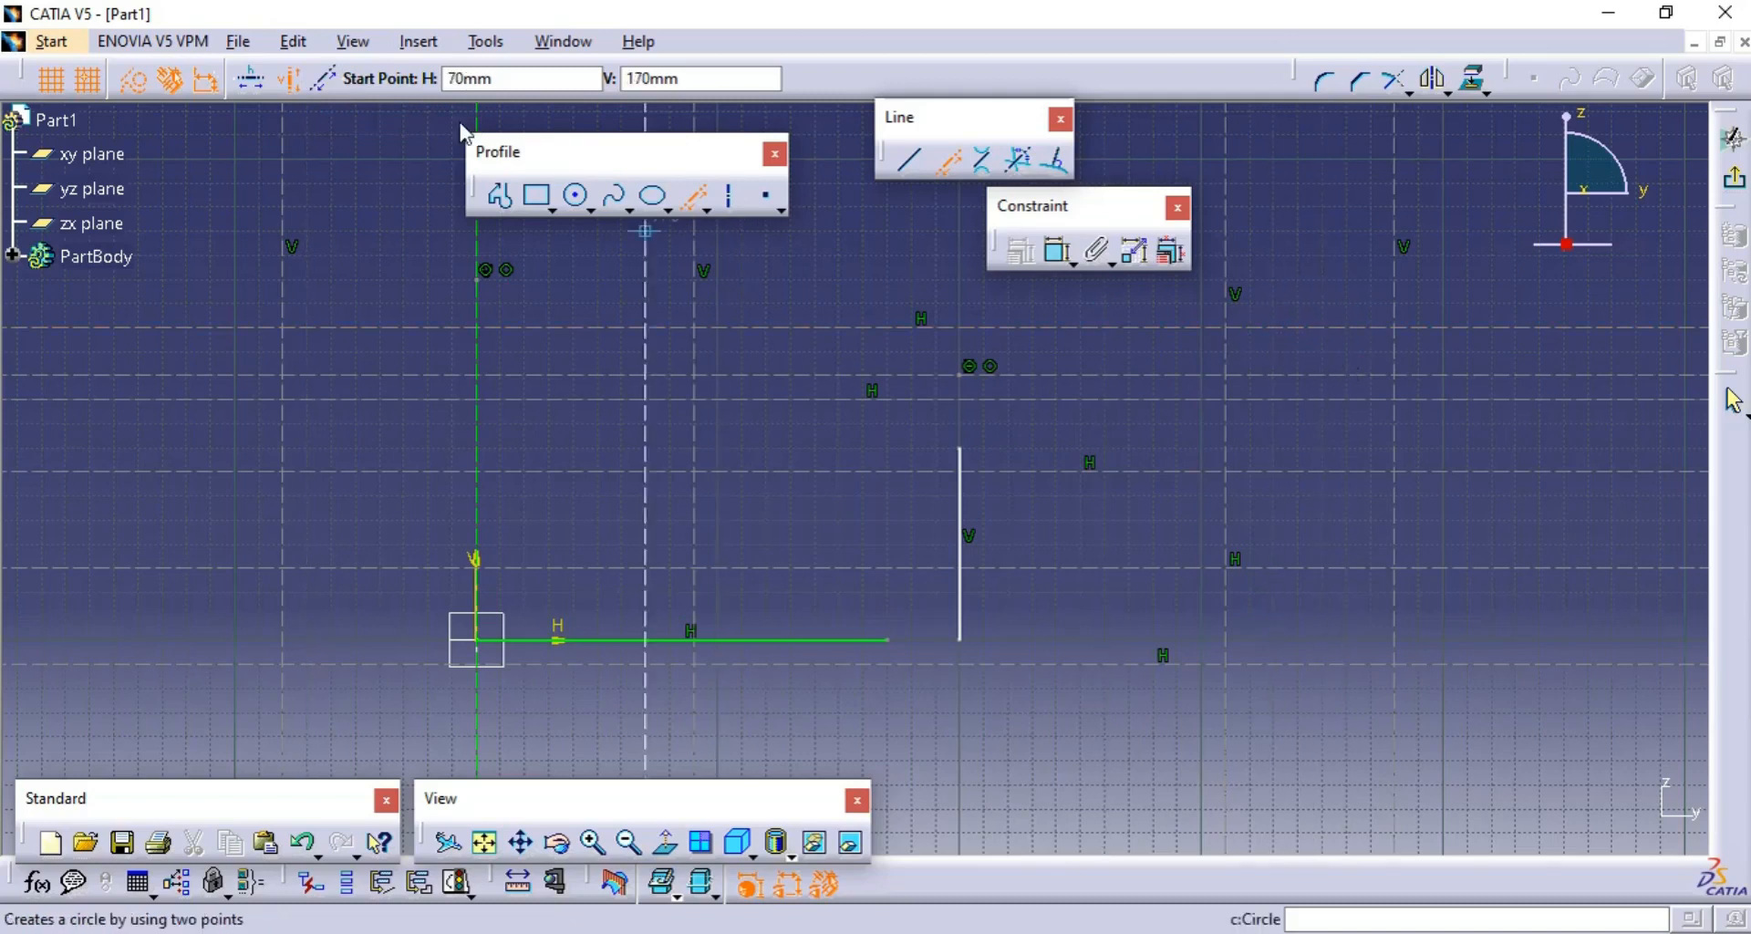
# - Set the Infinite Line option to a line through two points and create one through the origin at 45 degrees
pyautogui.click(326, 84)
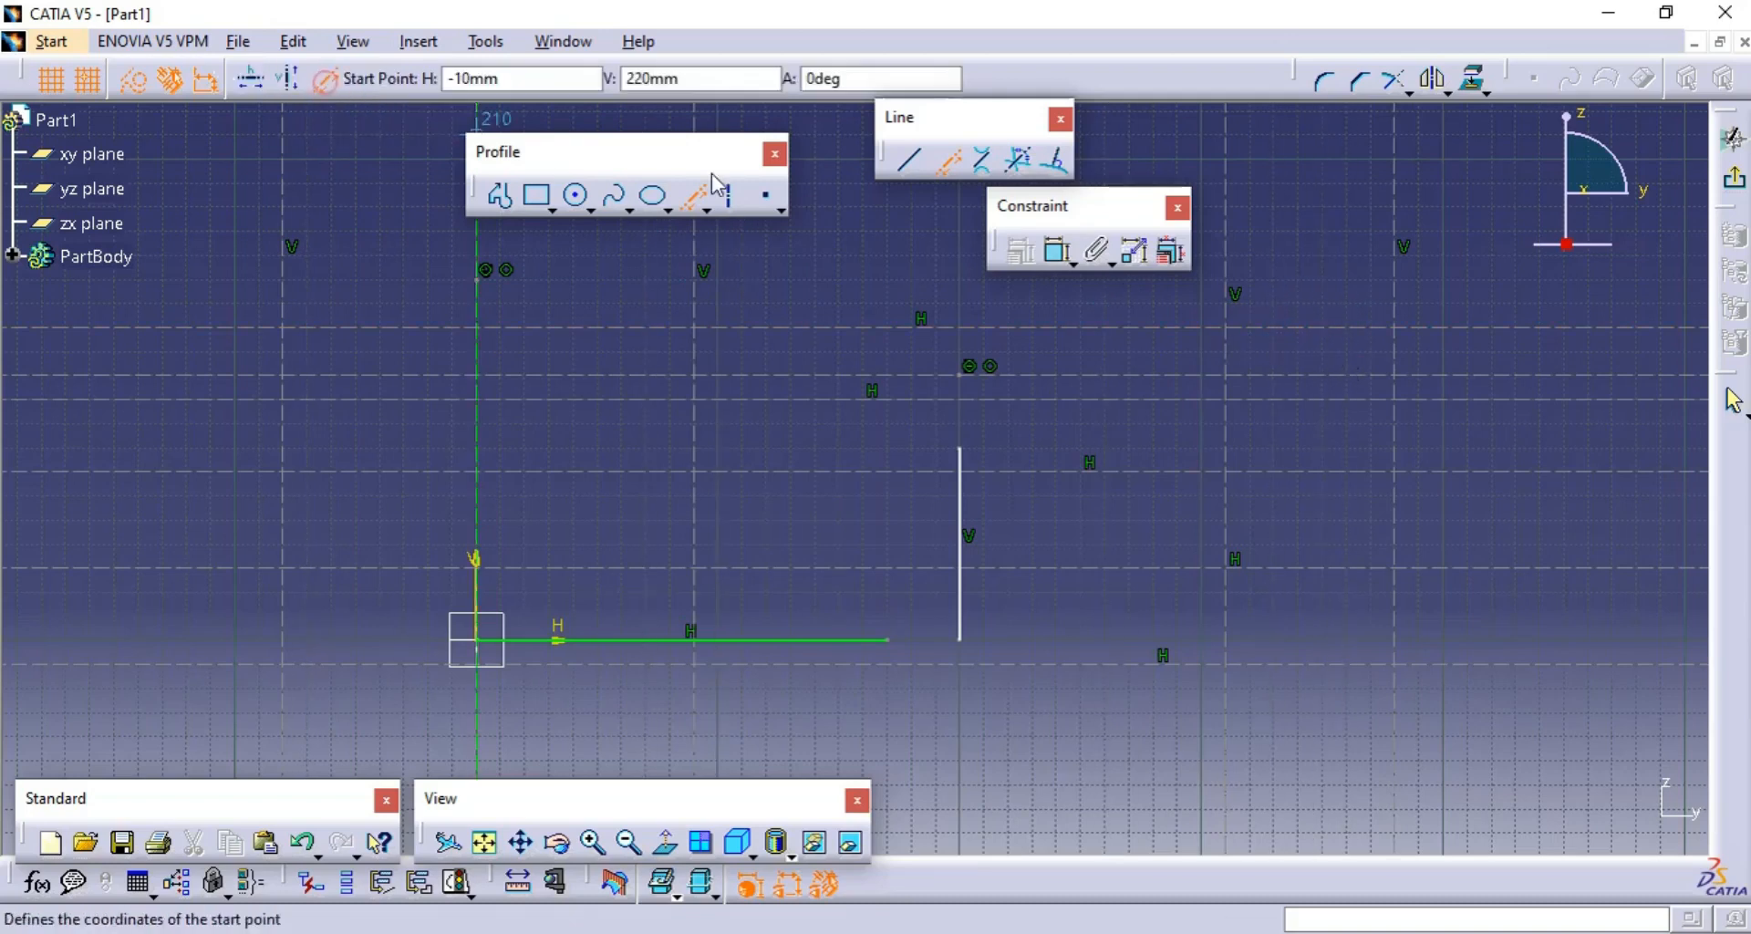
pyautogui.click(825, 78)
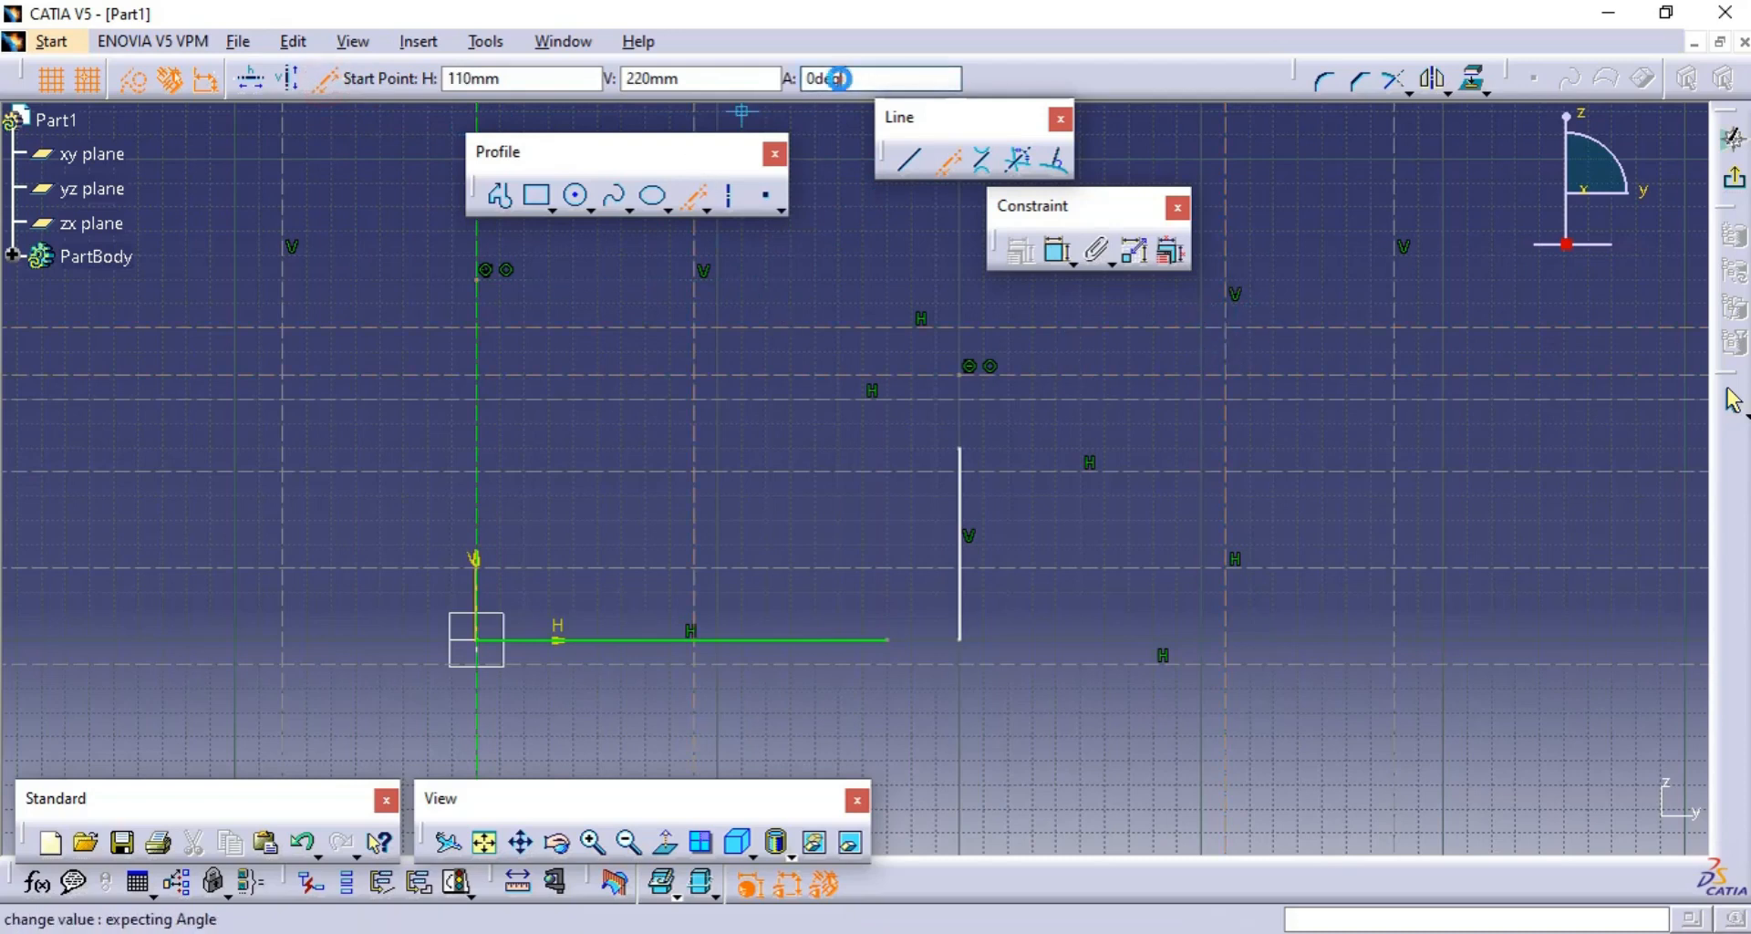
pyautogui.click(476, 642)
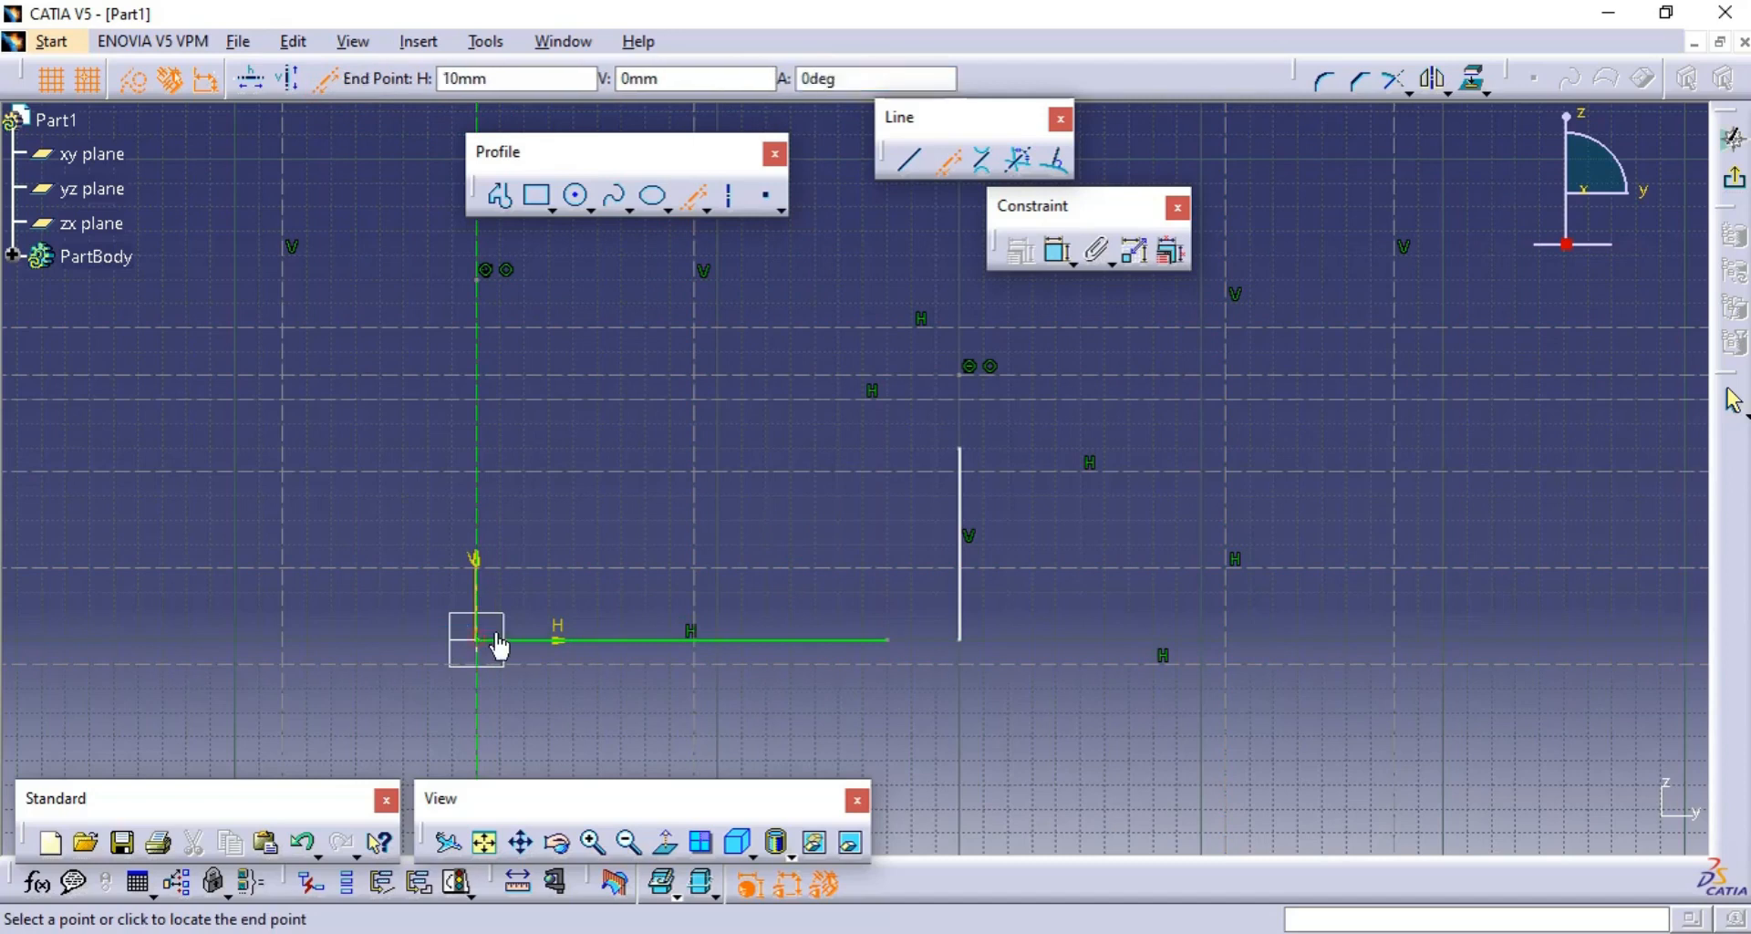
pyautogui.click(887, 78)
pyautogui.press('Return')
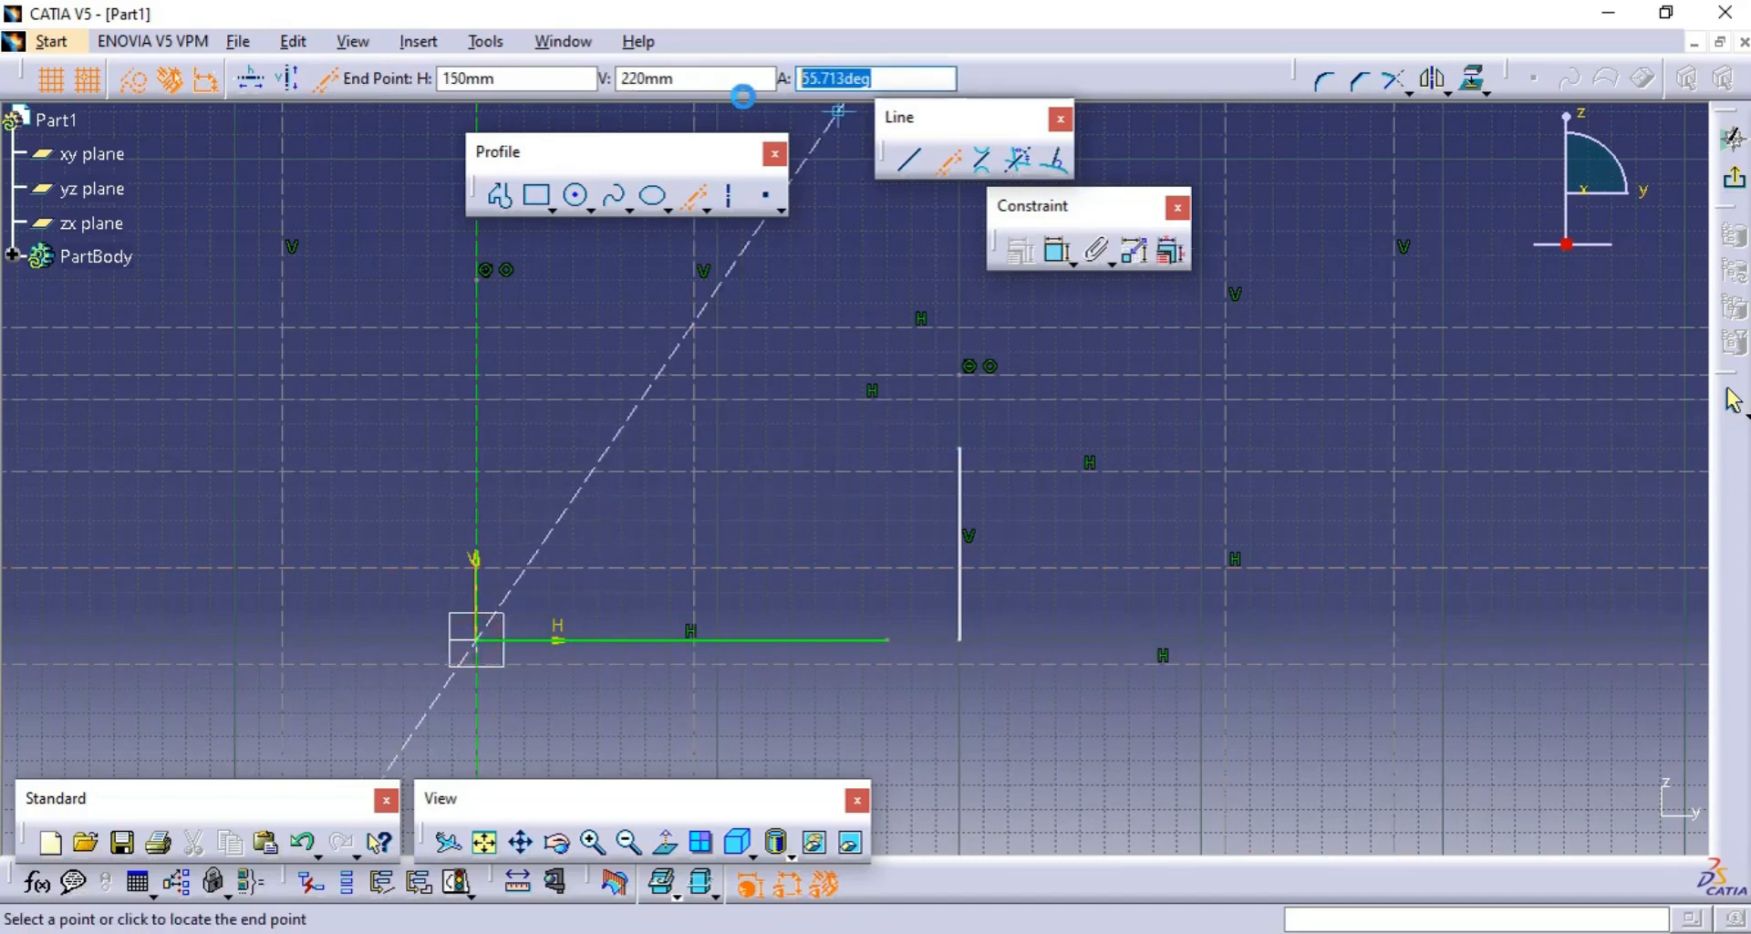
pyautogui.write('45')
pyautogui.press('Return')
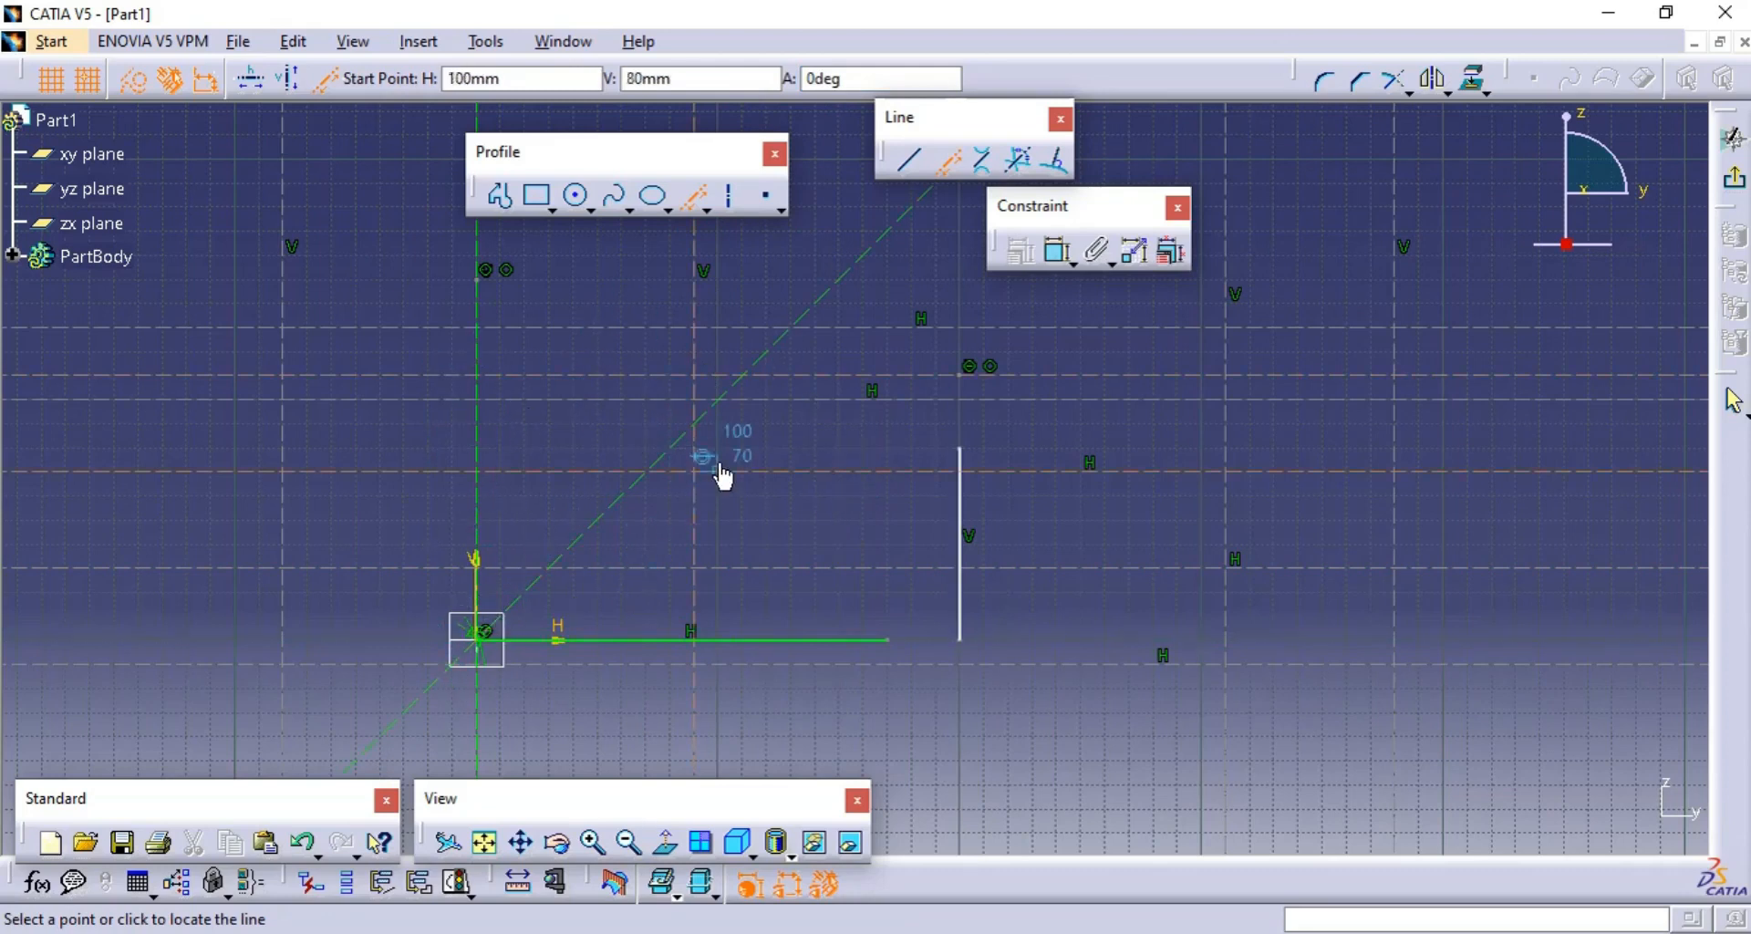
# - Create a second infinite construction line through the origin at an angle of 135 degrees
pyautogui.click(478, 642)
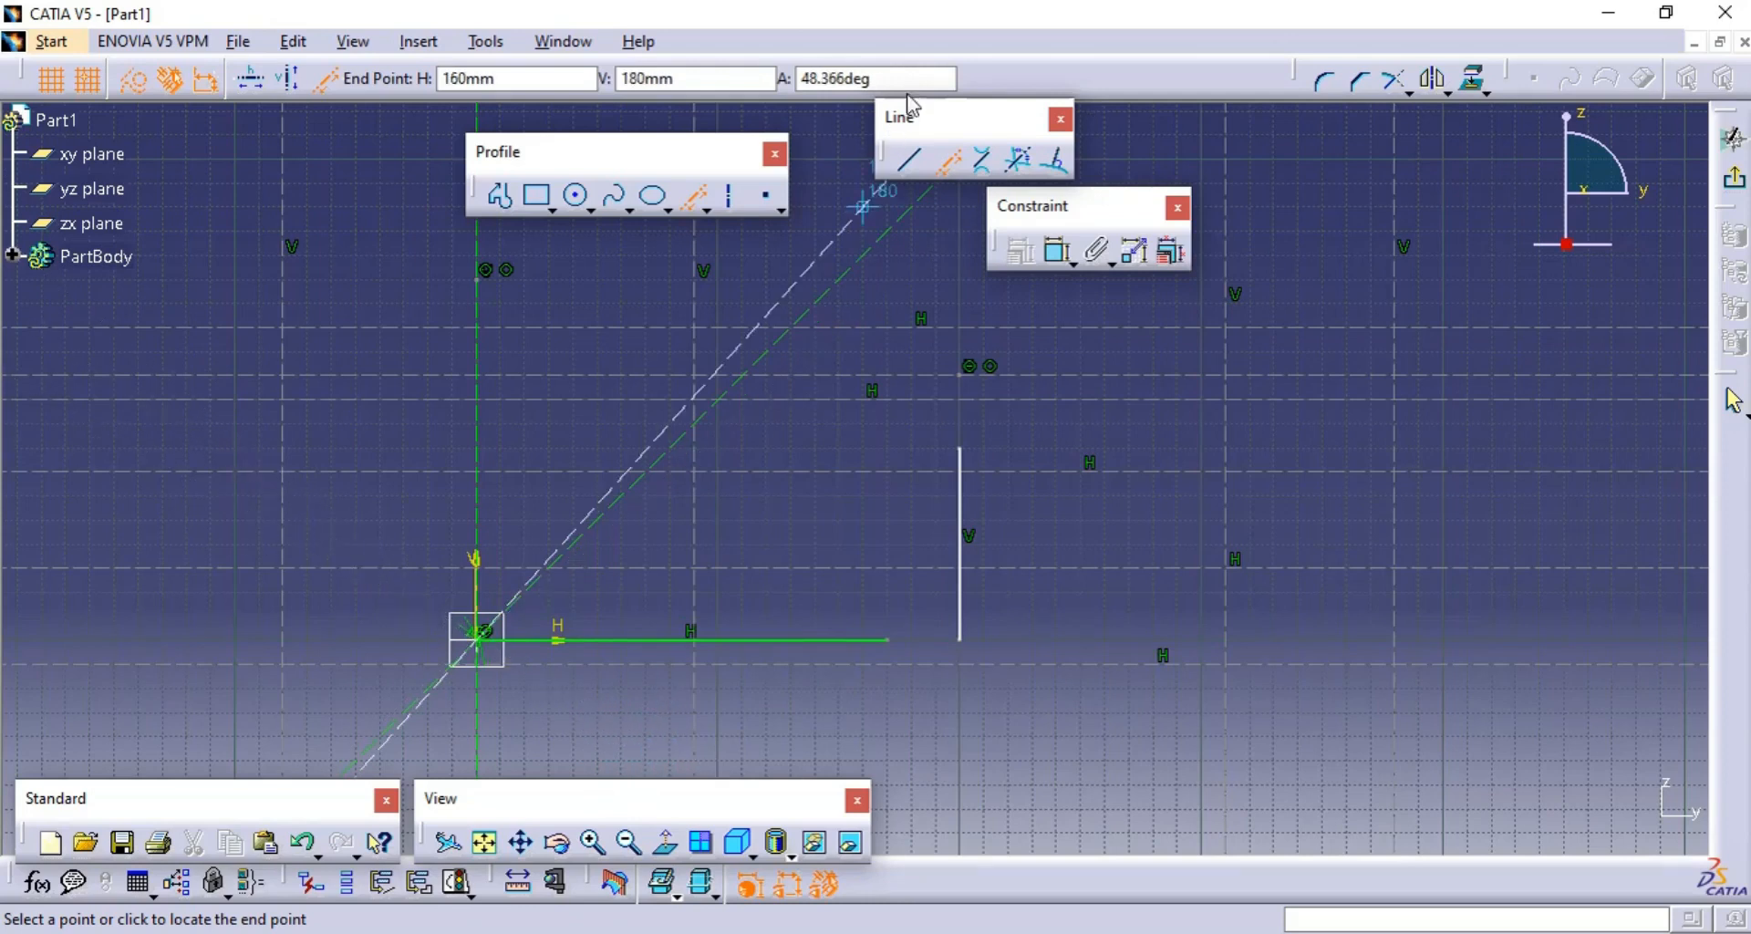
pyautogui.moveTo(902, 79); pyautogui.dragTo(730, 76)
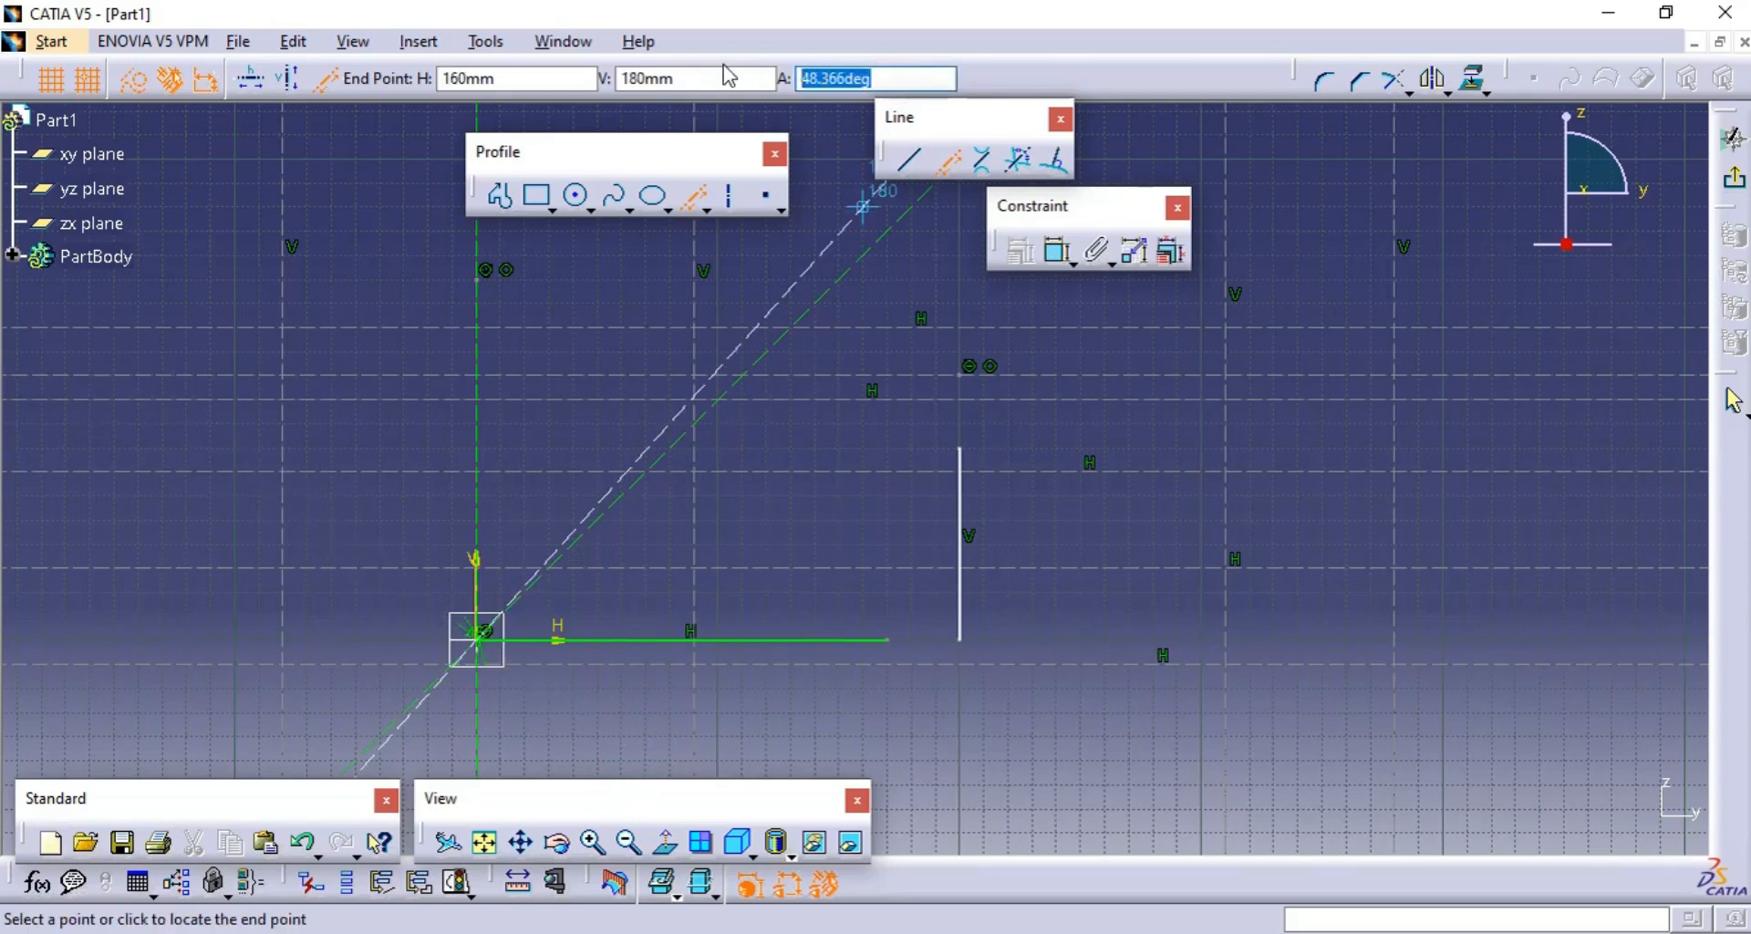
pyautogui.write('135')
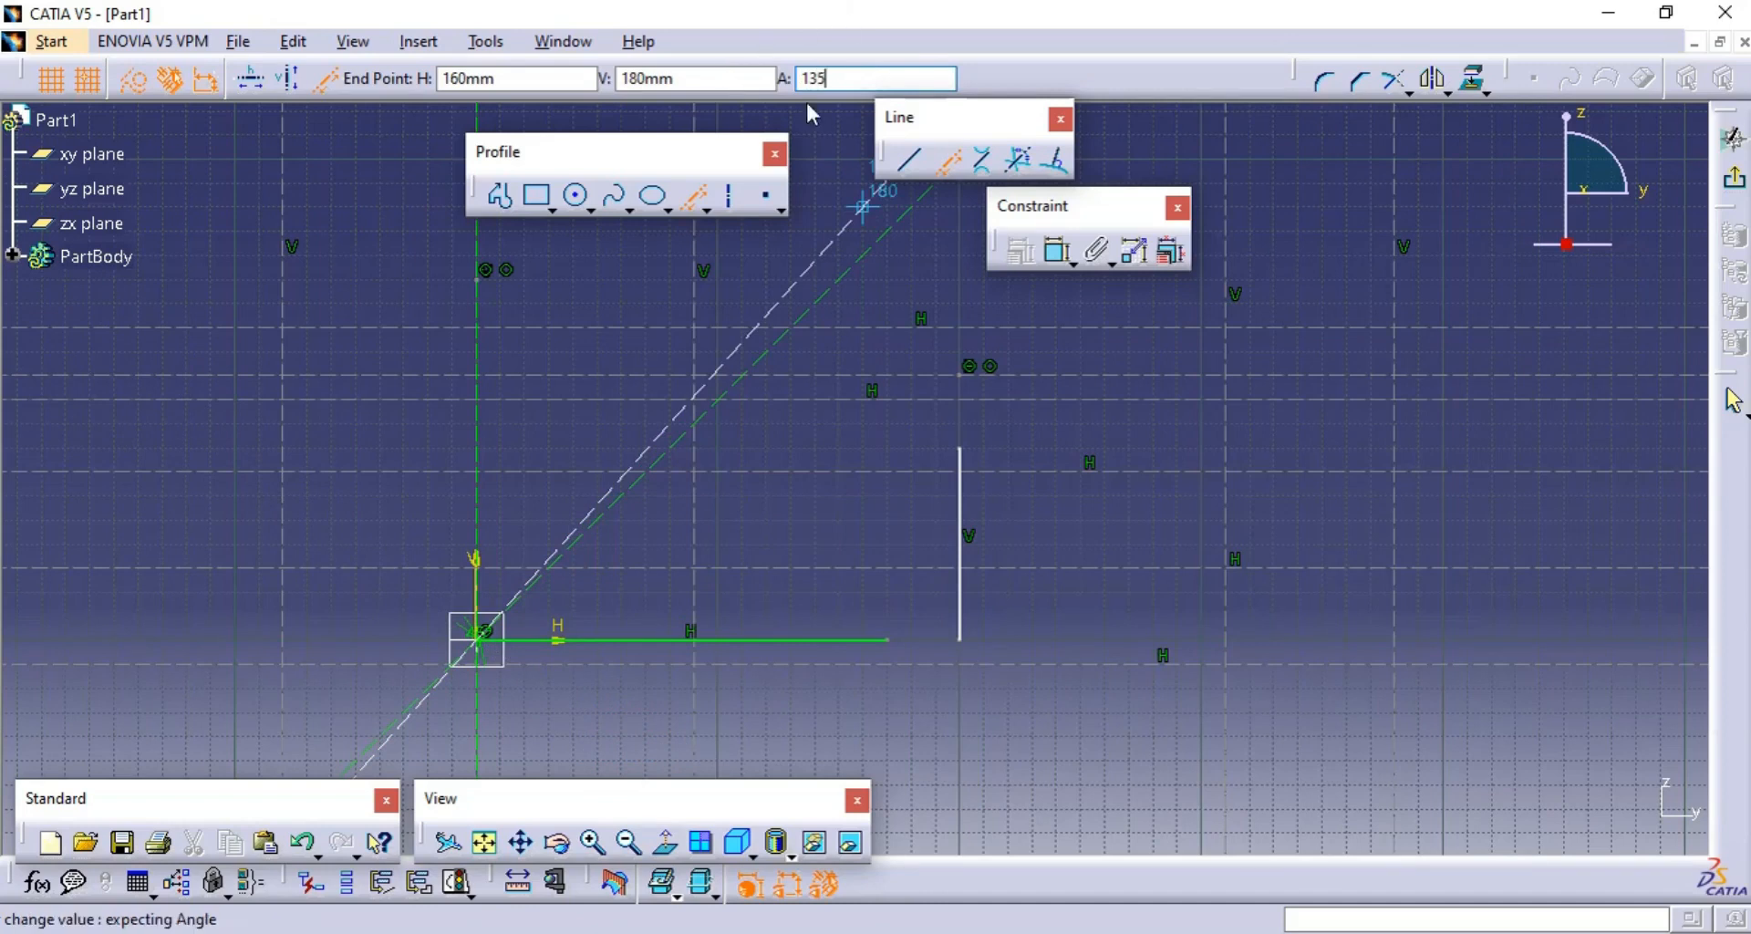
pyautogui.moveTo(872, 79); pyautogui.dragTo(783, 79)
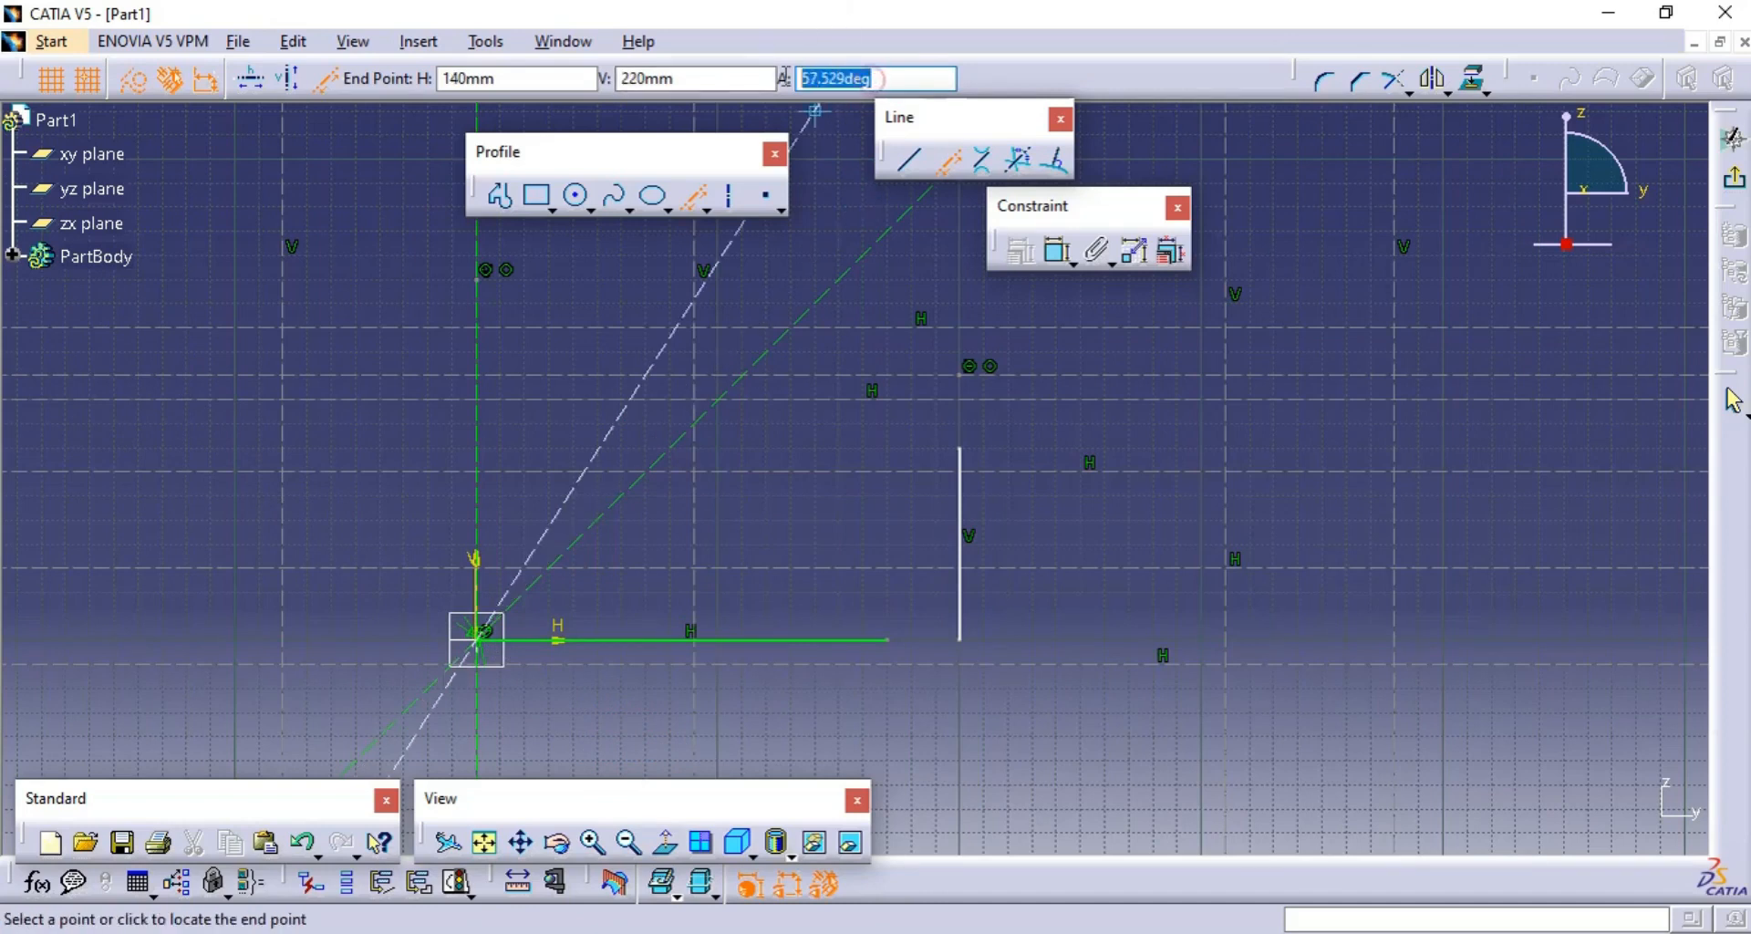
pyautogui.write('13')
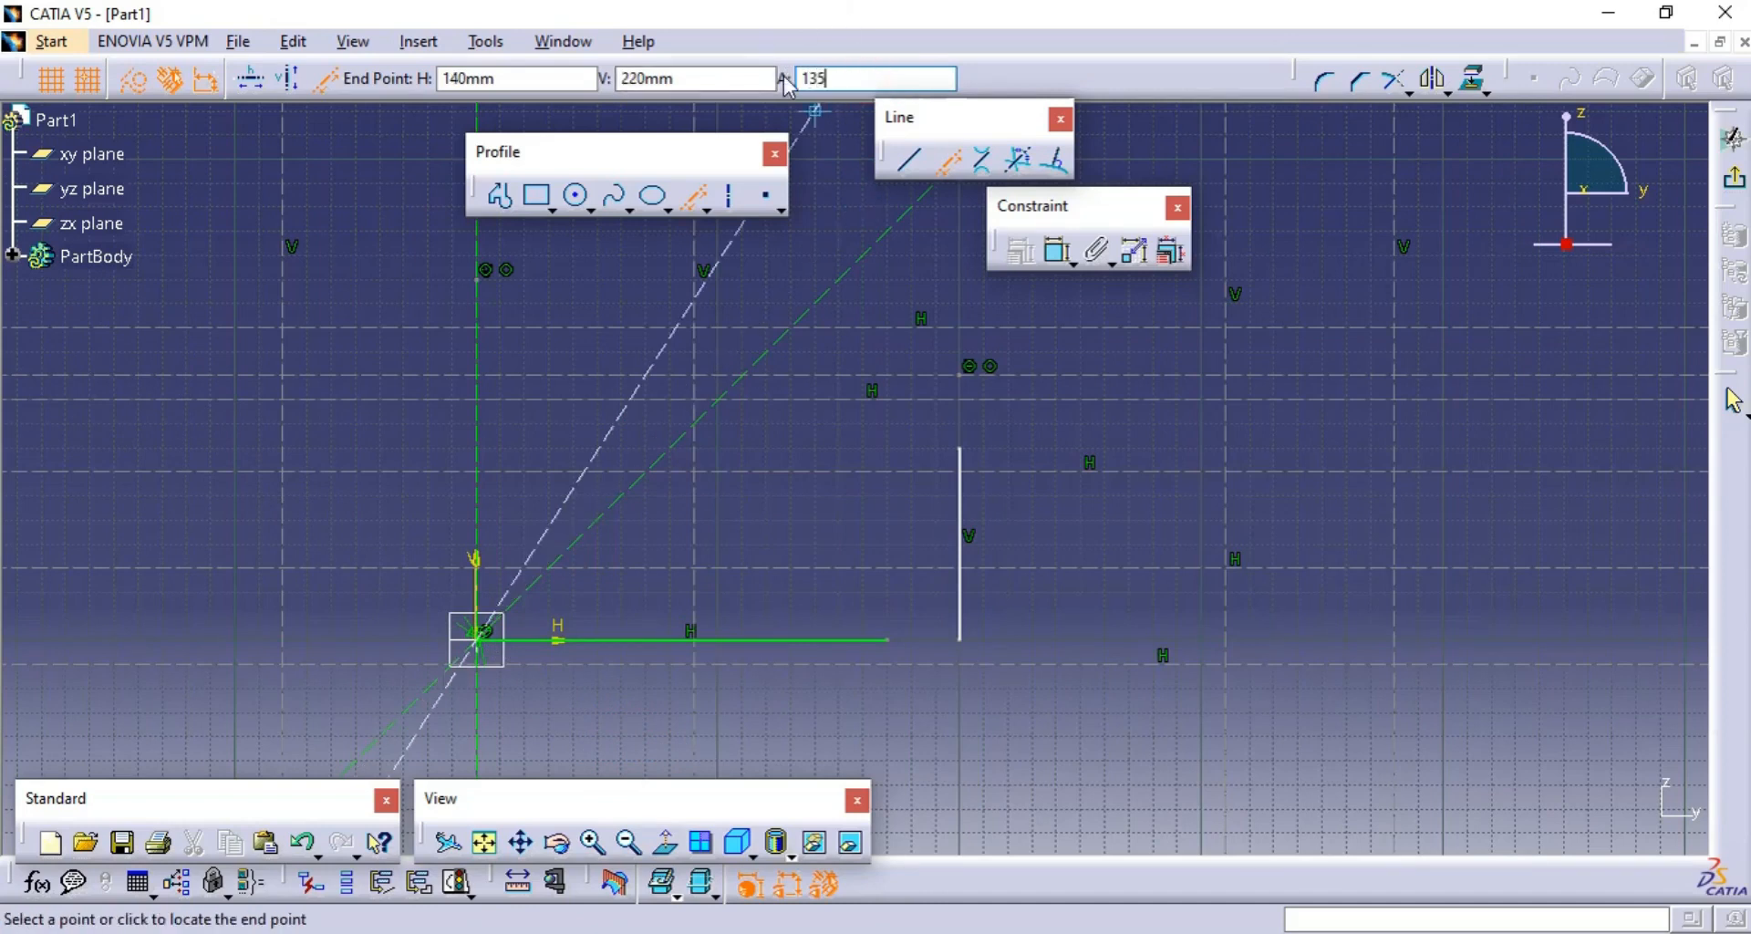
pyautogui.write('5')
pyautogui.press('Return')
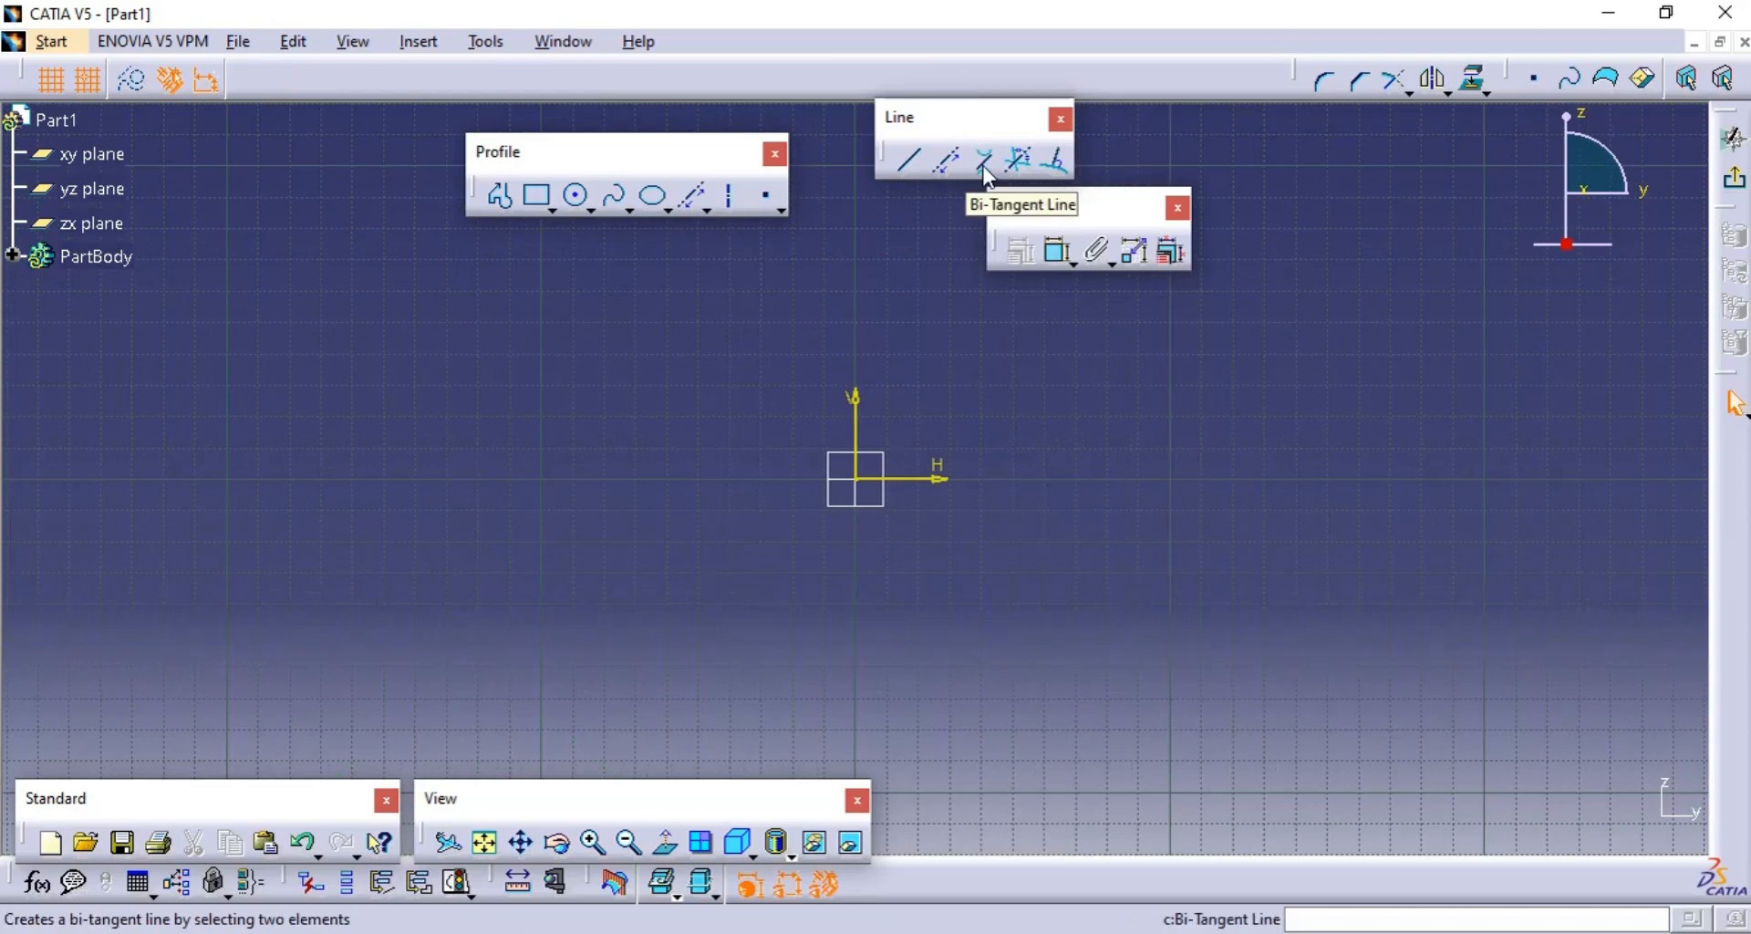
# - Draw a circle of about 32 mm radius centred at H -150, V -40 mm and one of about 22 mm radius at H -50, V 40 mm
pyautogui.click(575, 195)
pyautogui.click(383, 603)
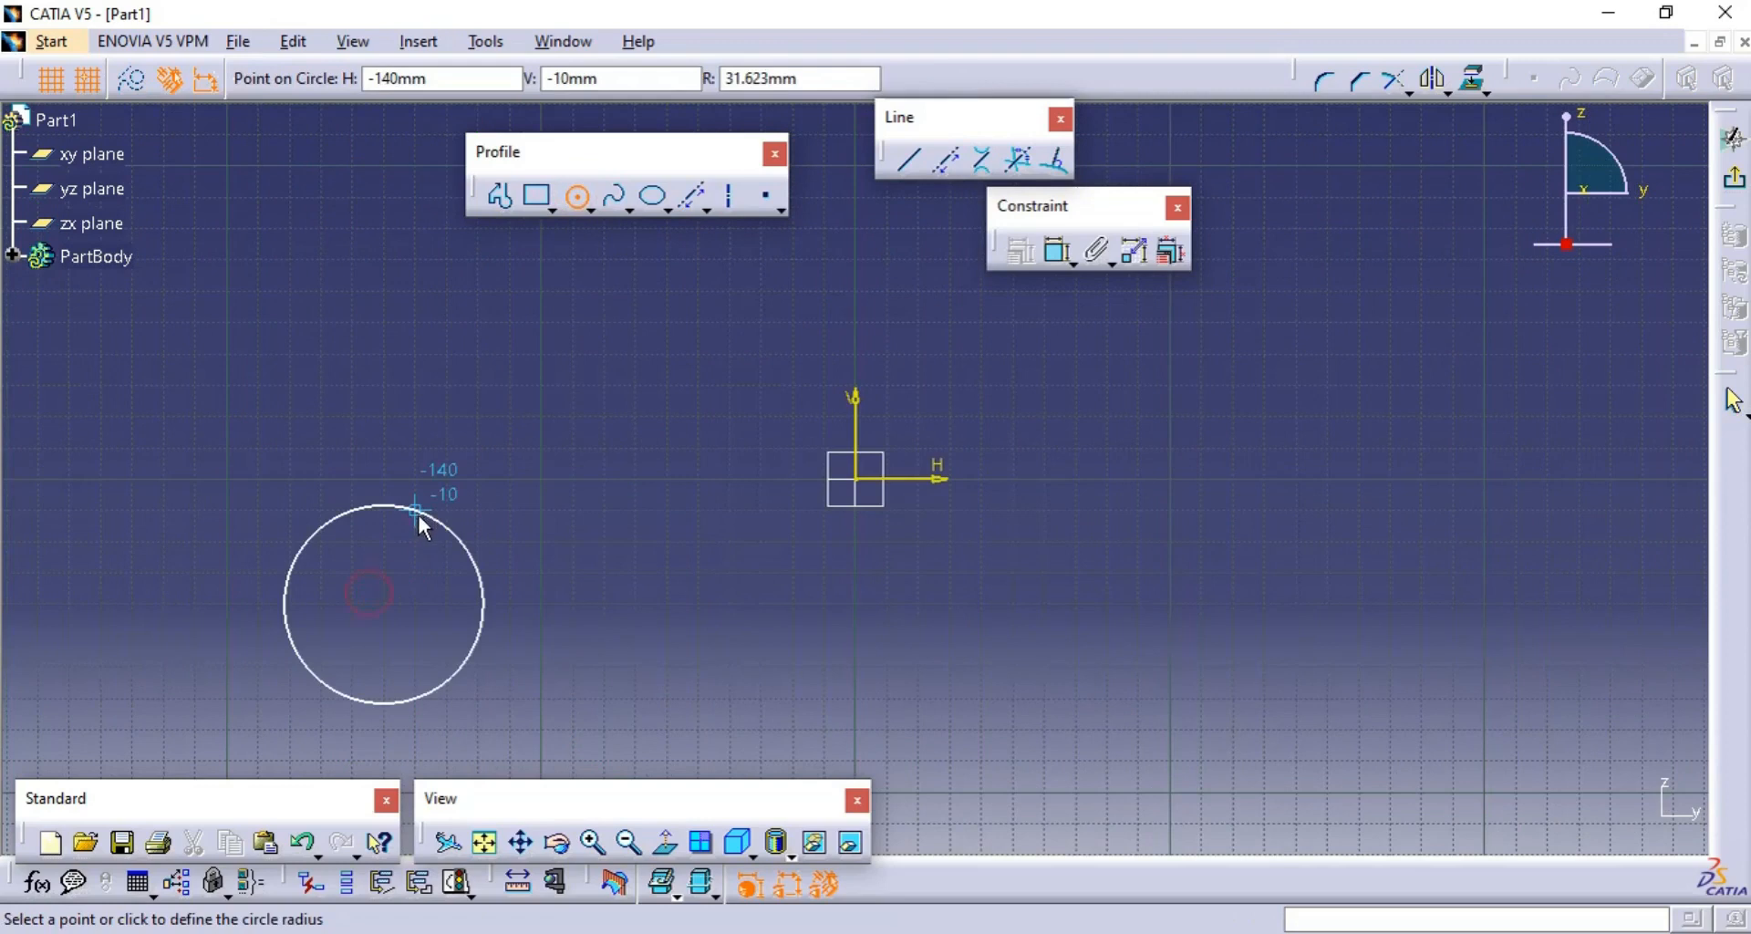
pyautogui.click(417, 514)
pyautogui.click(576, 195)
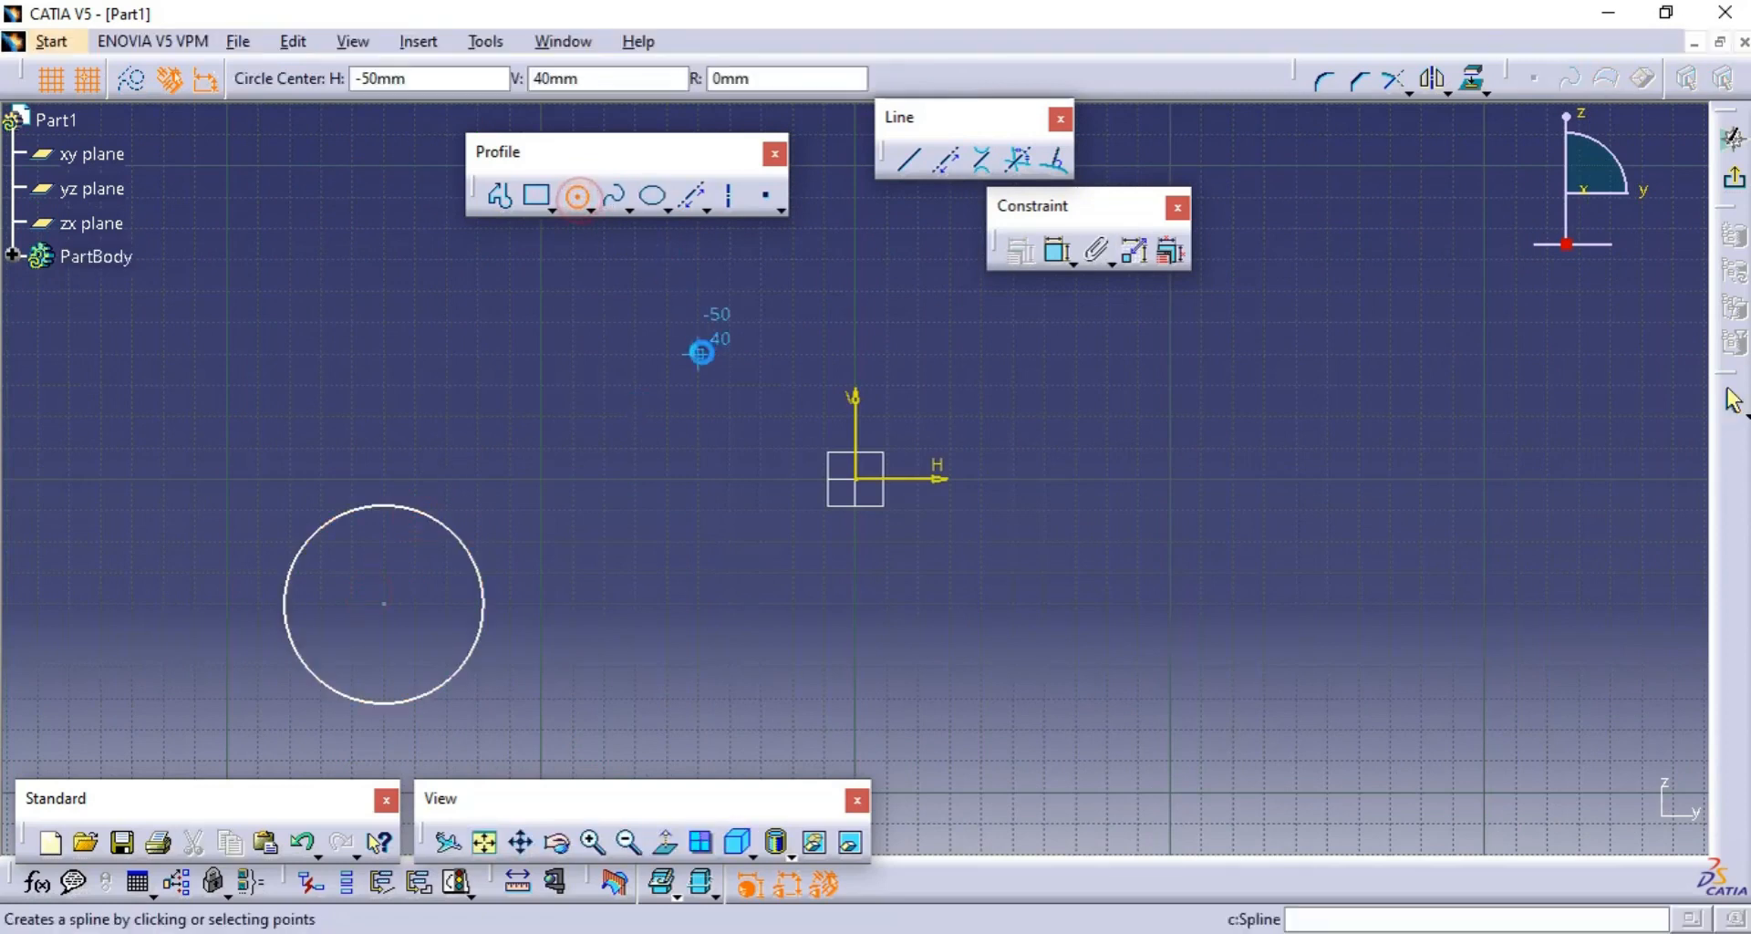
pyautogui.click(701, 353)
pyautogui.click(754, 332)
pyautogui.click(843, 327)
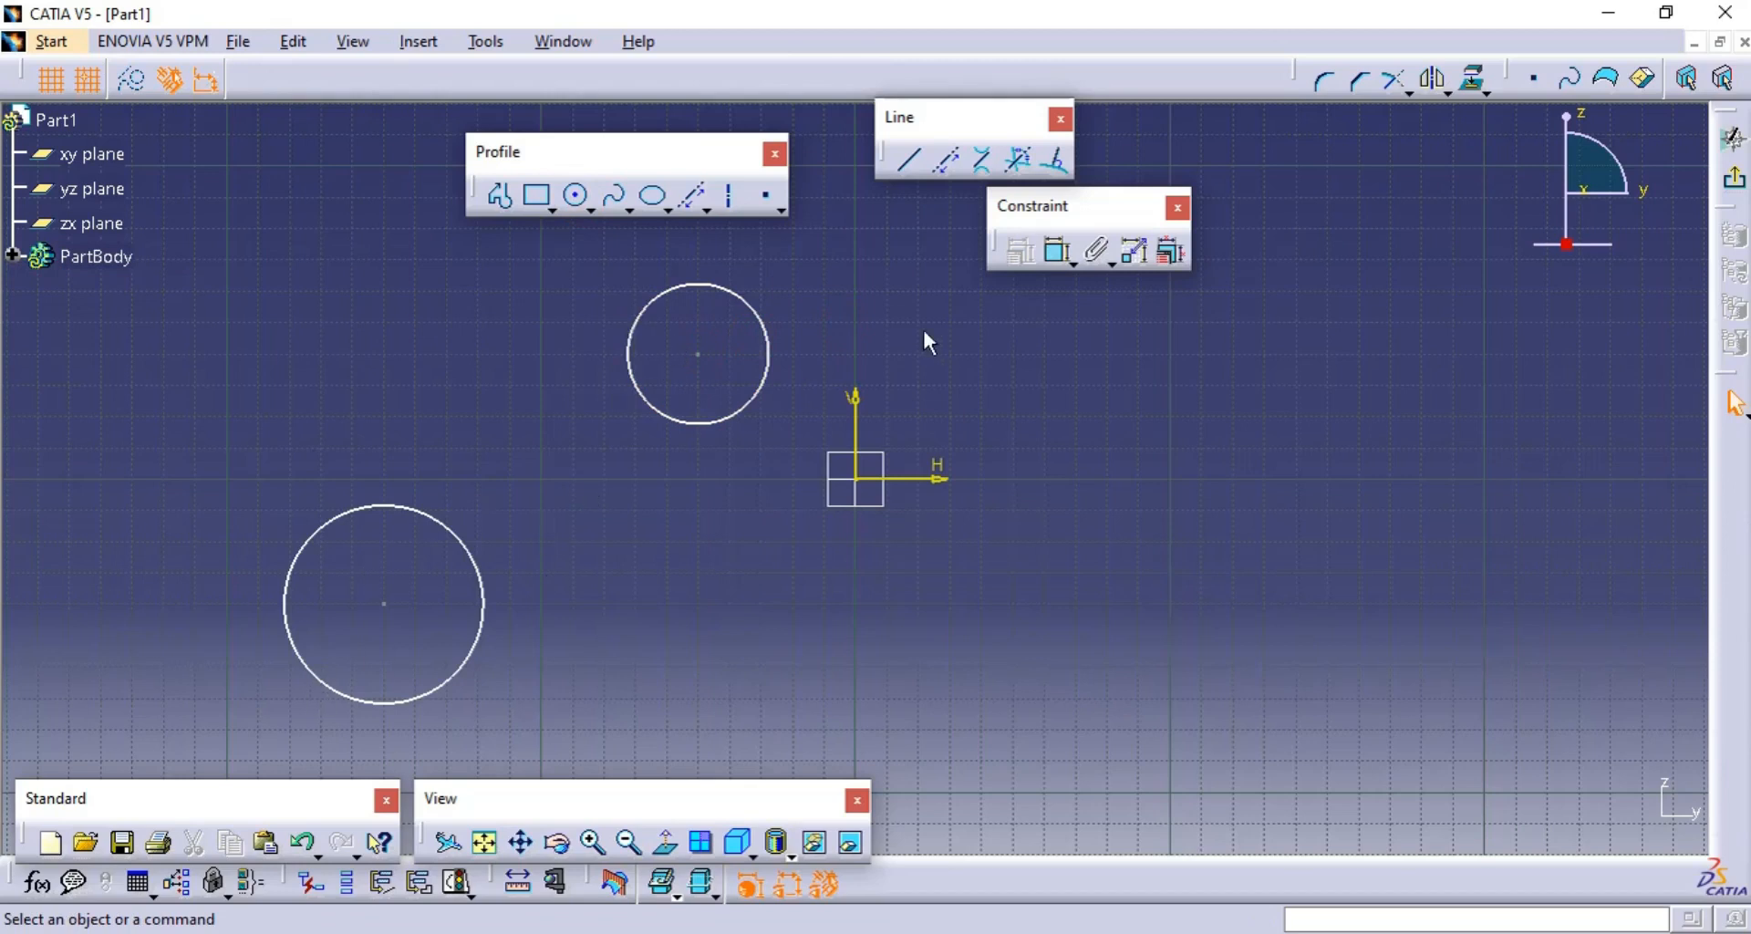
# - Create bi-tangent lines joining the two circles along their upper and lower outer sides
pyautogui.click(981, 160)
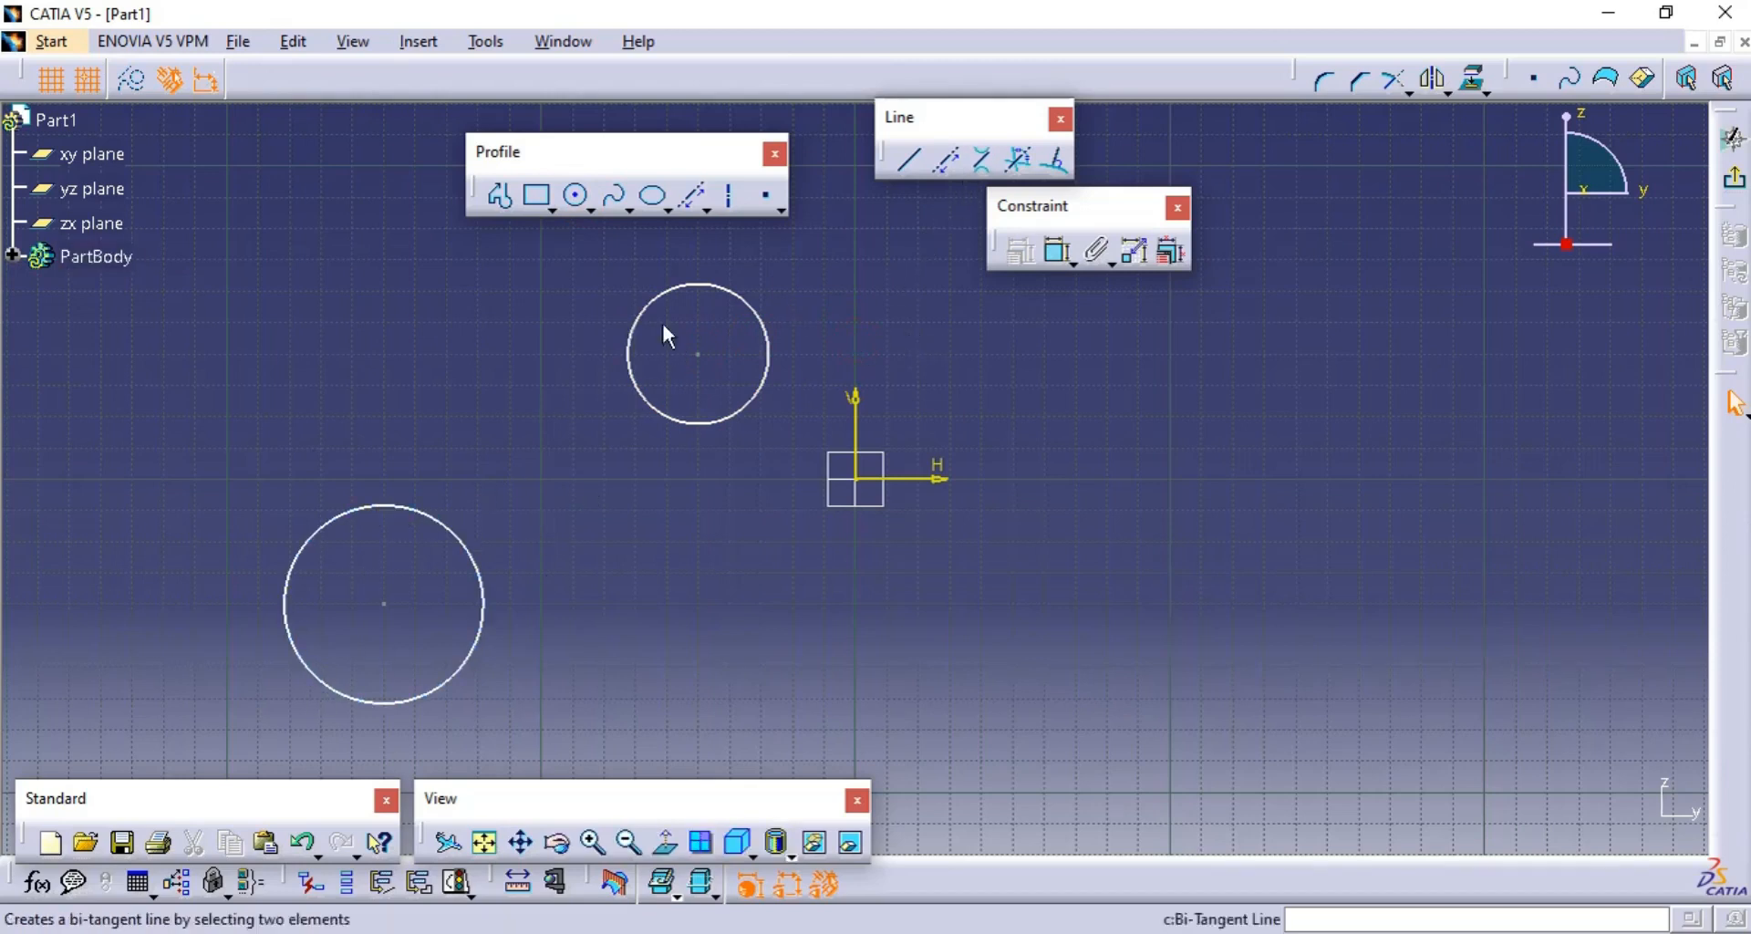
pyautogui.press('Escape')
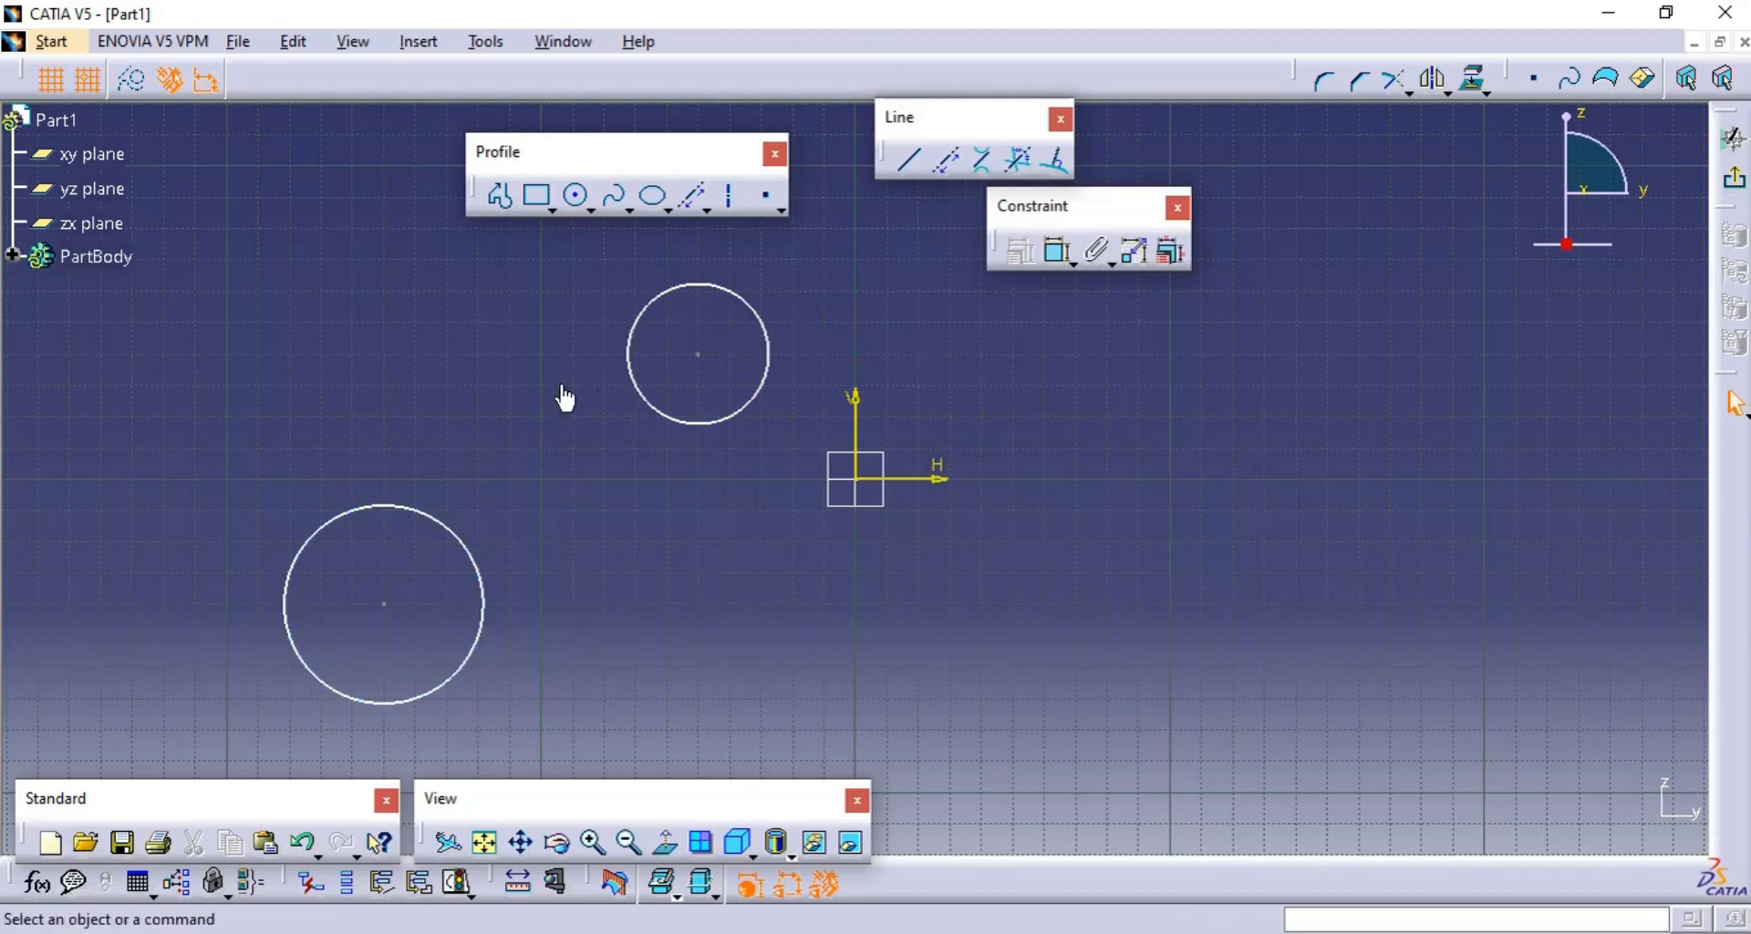
pyautogui.click(991, 168)
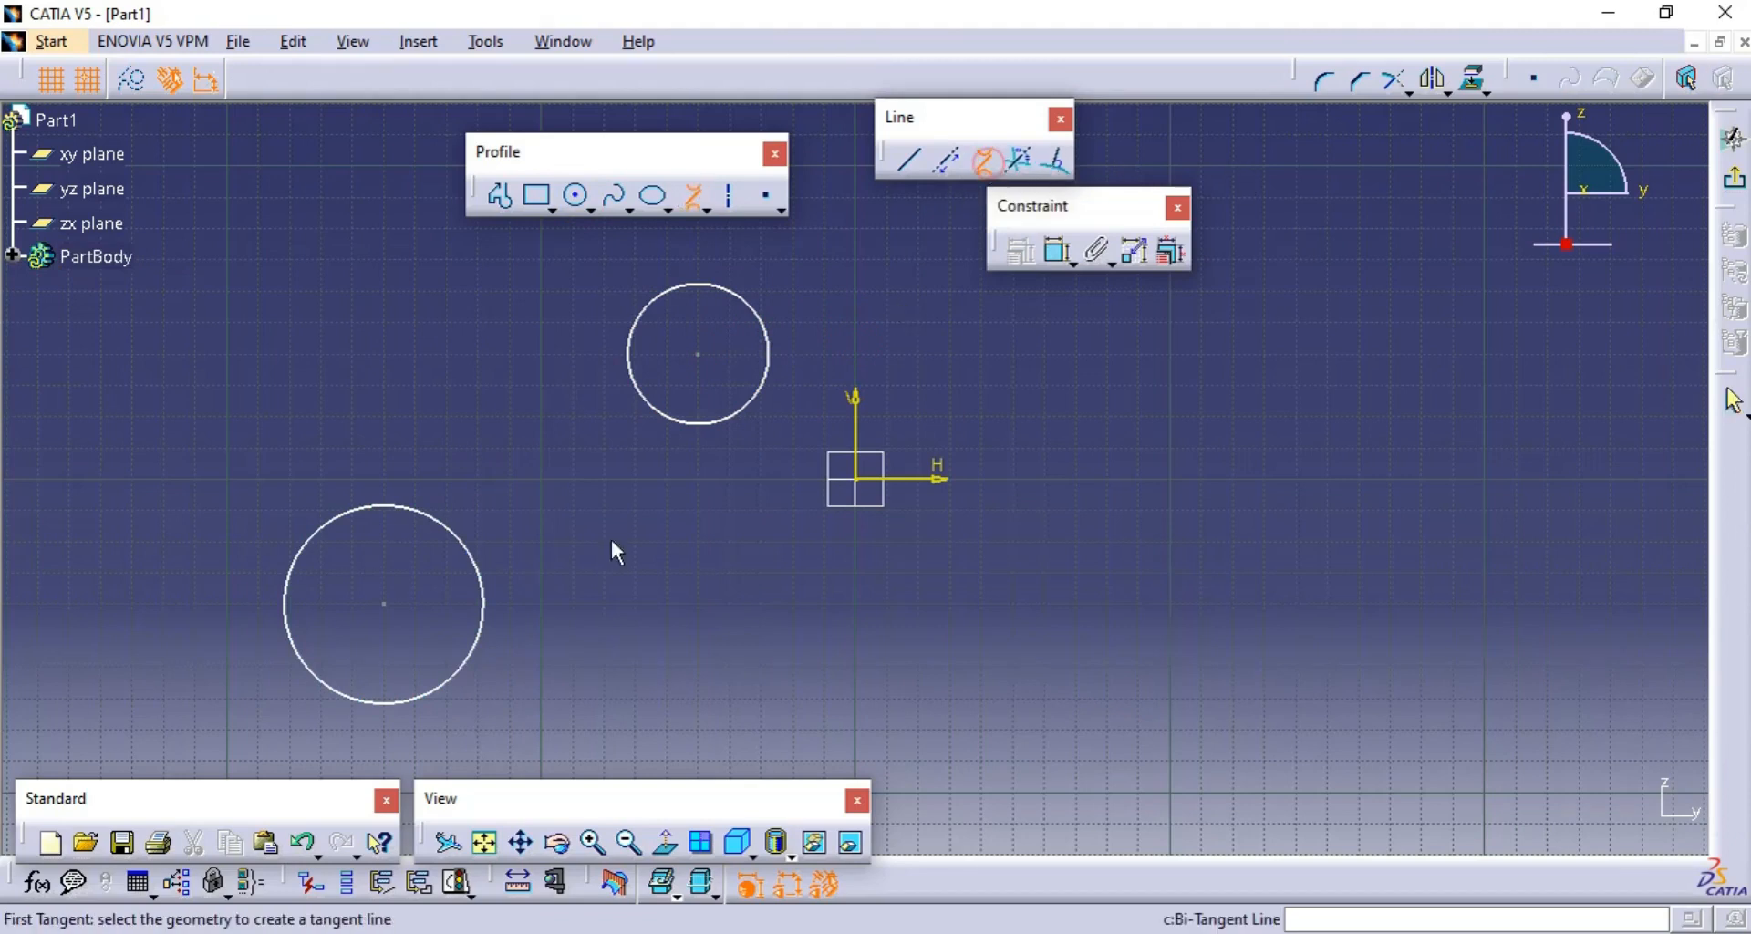
pyautogui.click(324, 522)
pyautogui.click(630, 342)
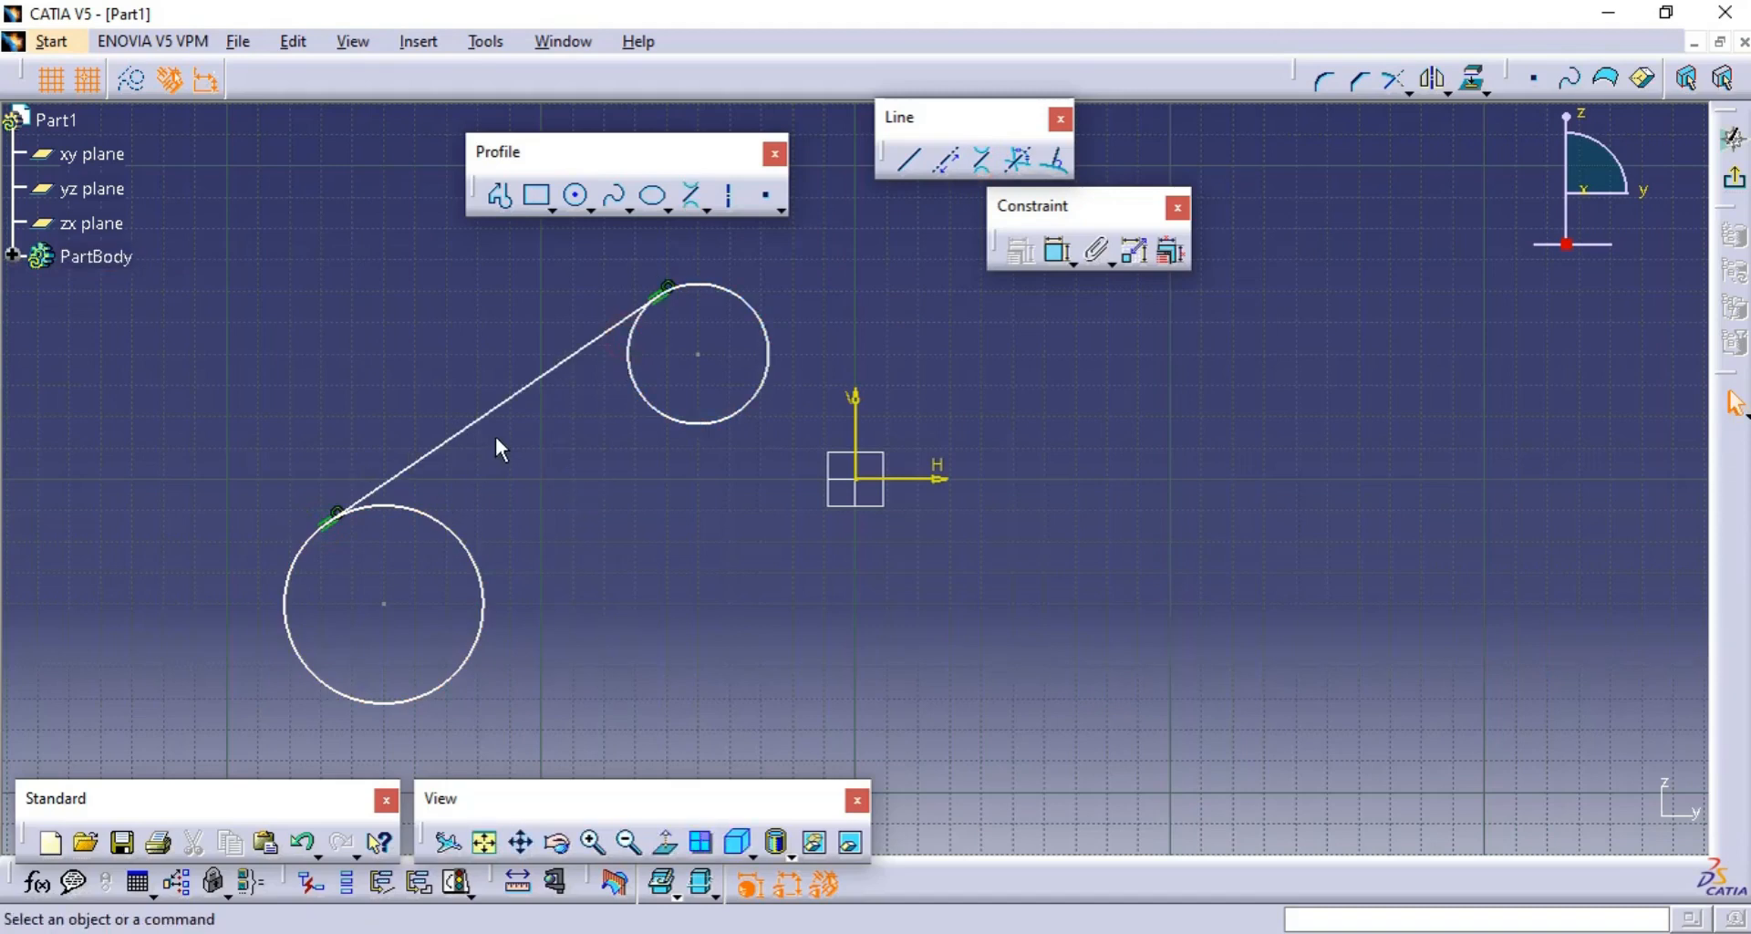
pyautogui.click(985, 162)
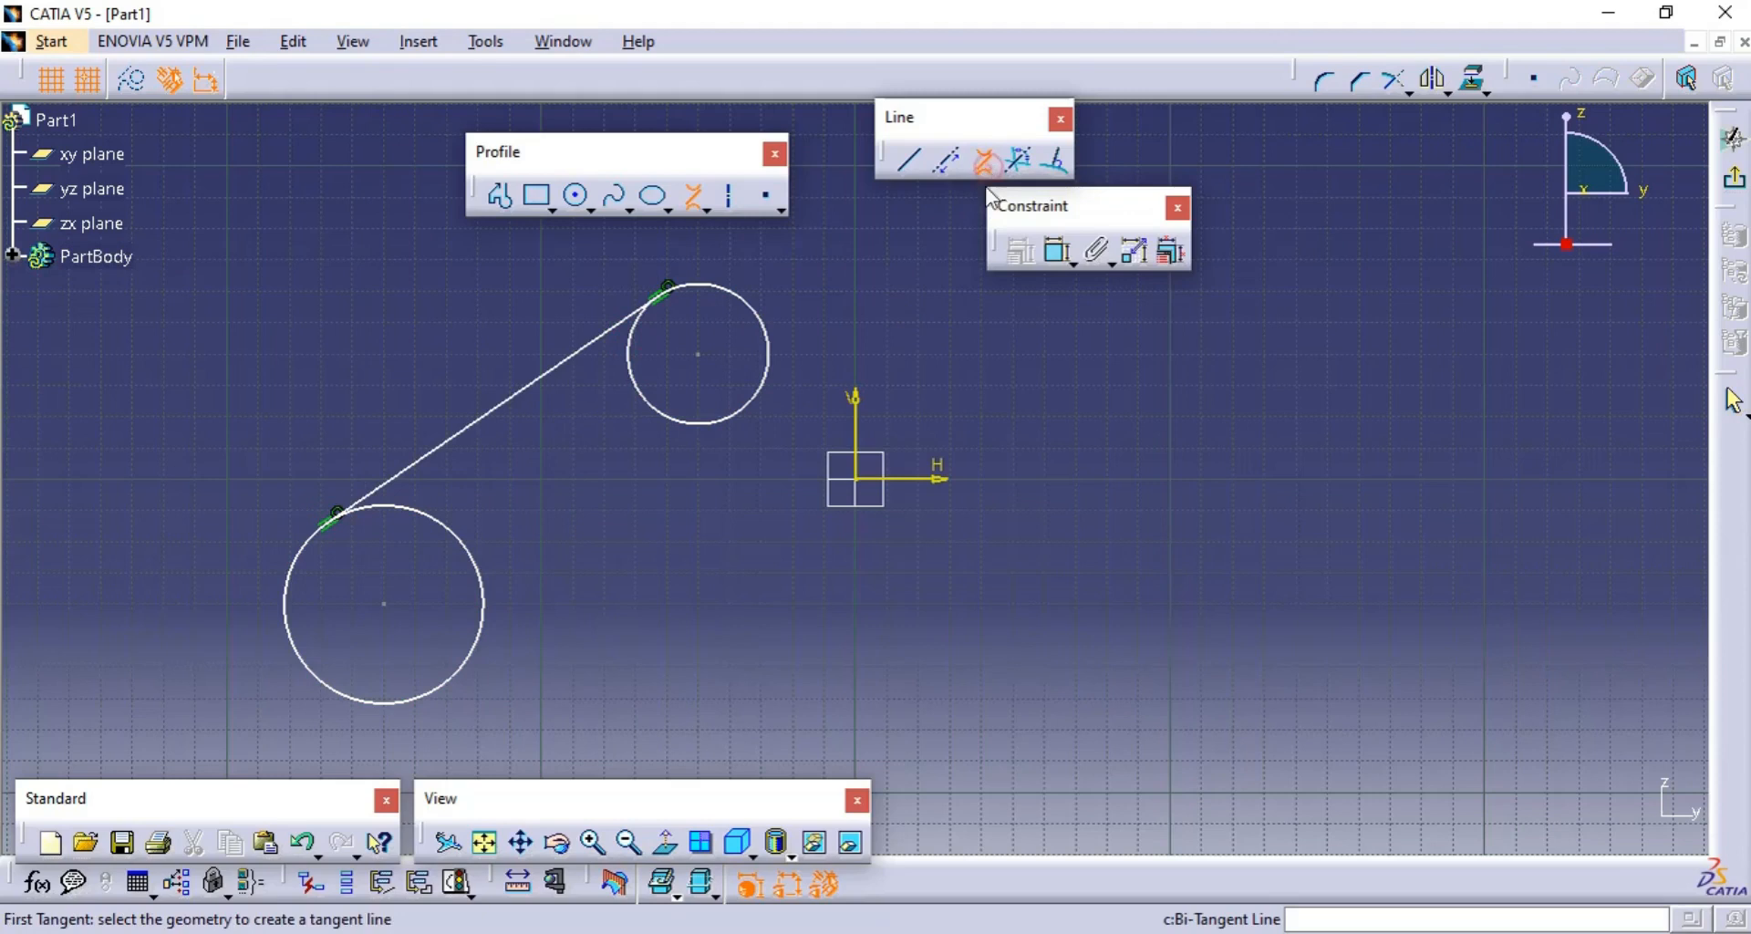
pyautogui.click(764, 393)
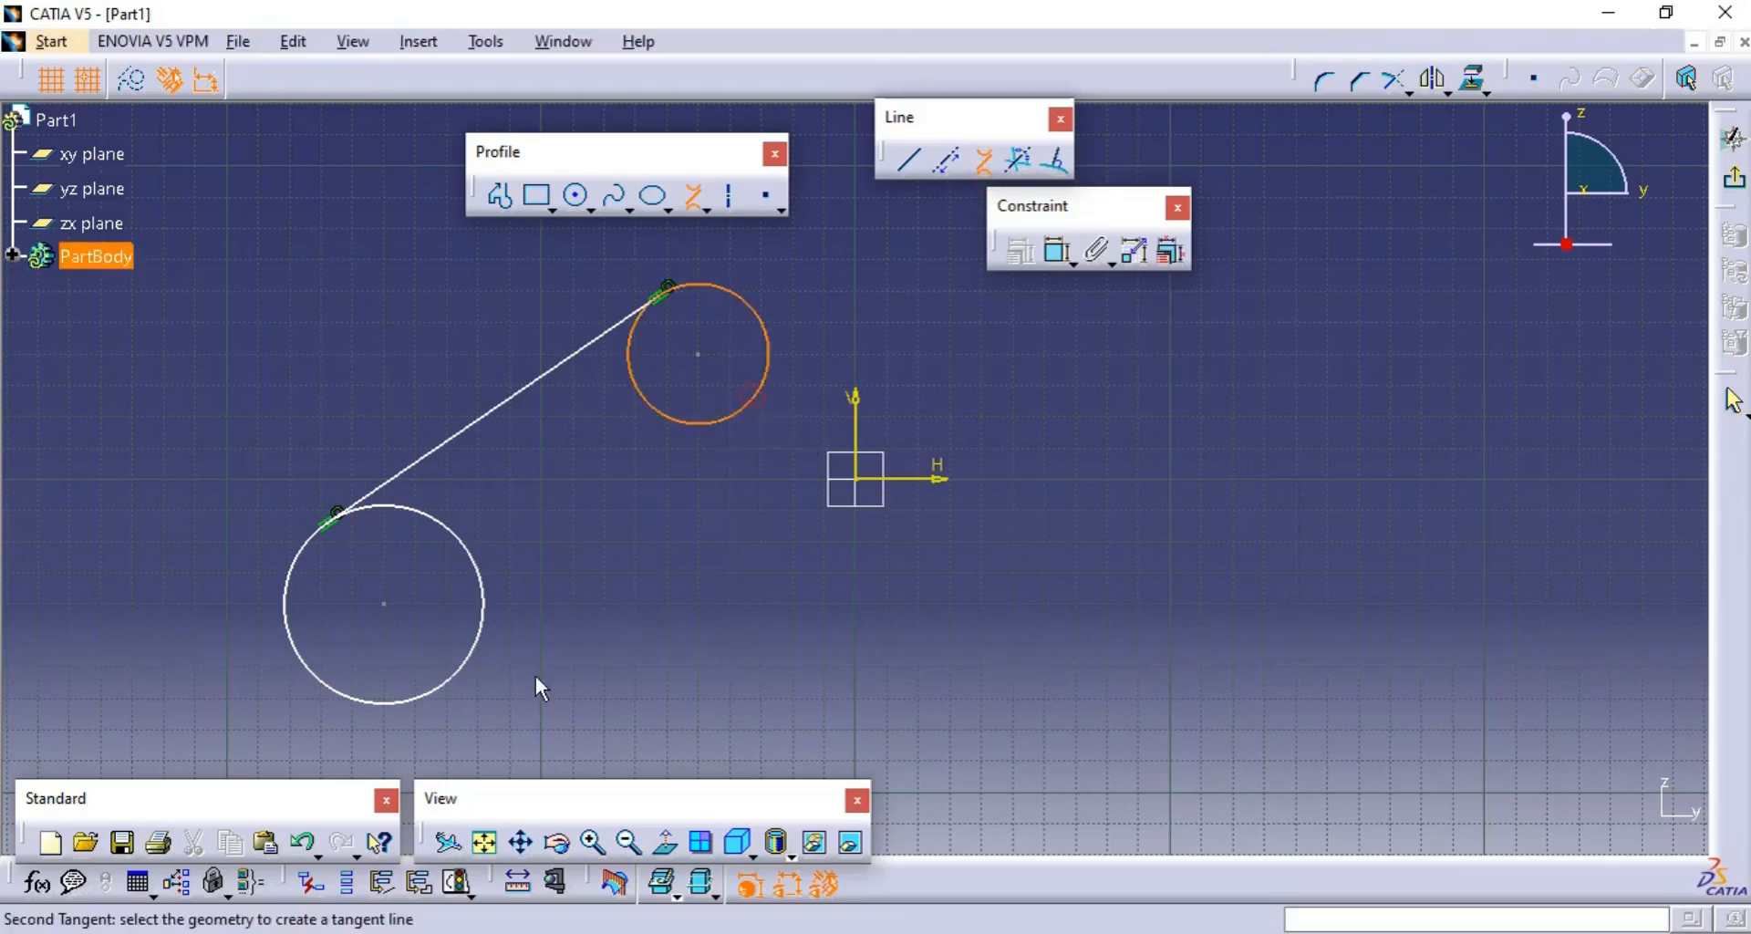
pyautogui.click(453, 690)
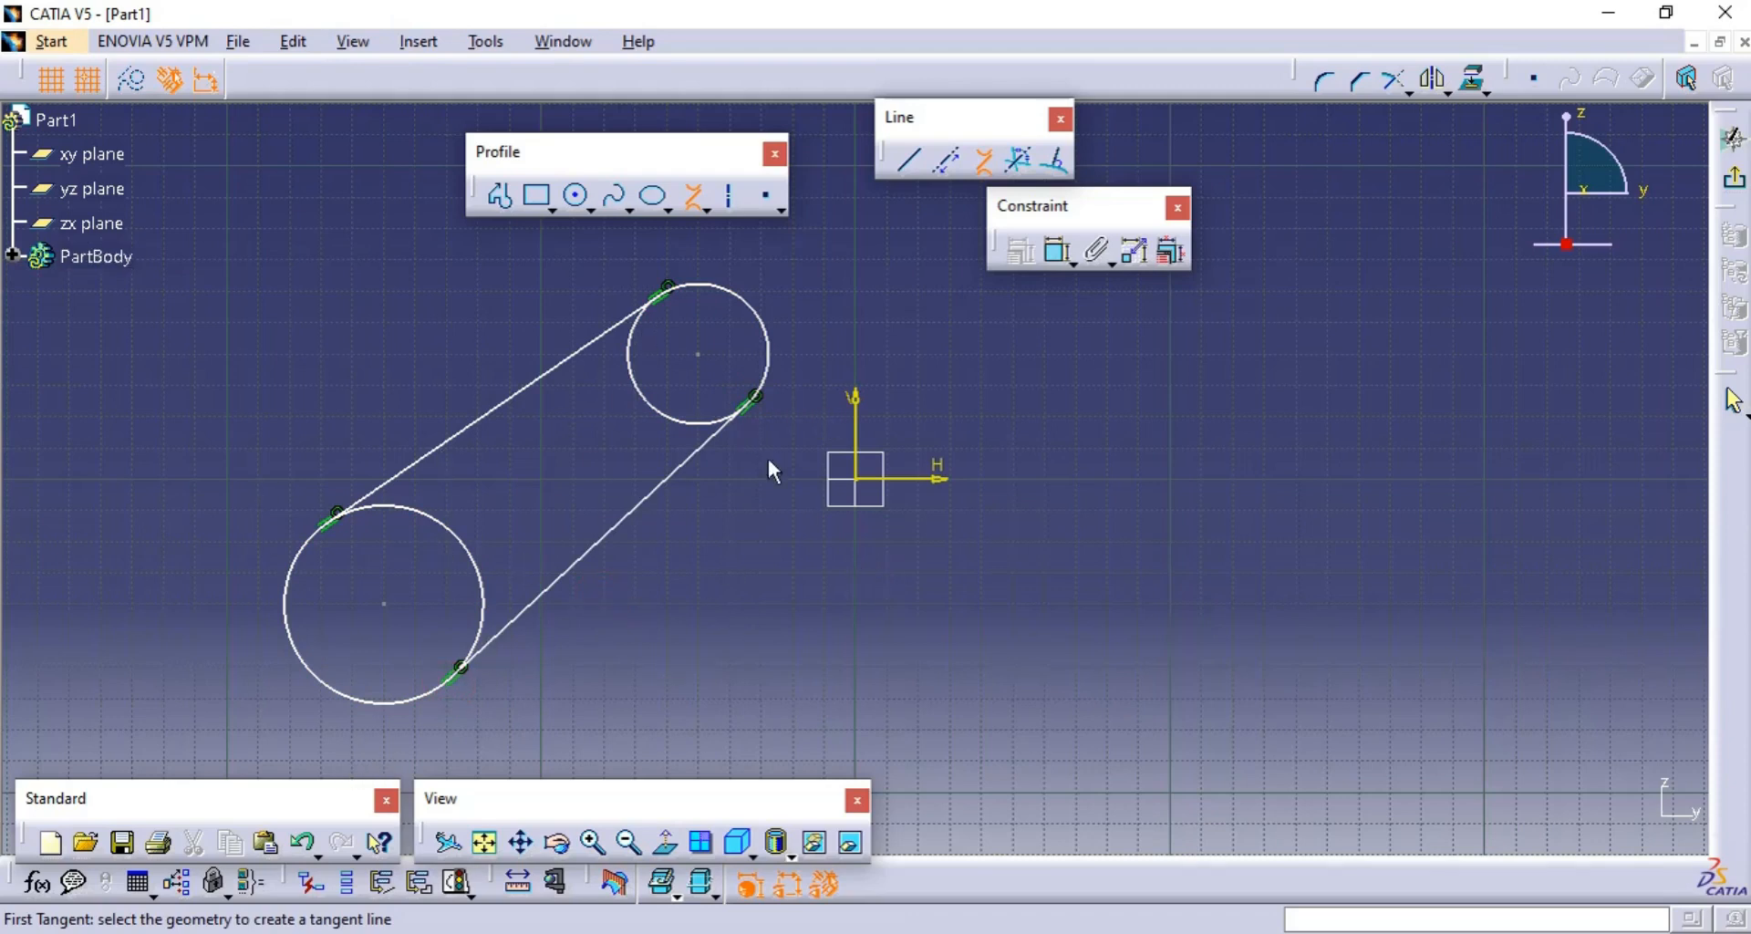
# - Add two crossing bi-tangent lines between the inner sides of the two circles
pyautogui.click(987, 157)
pyautogui.click(983, 154)
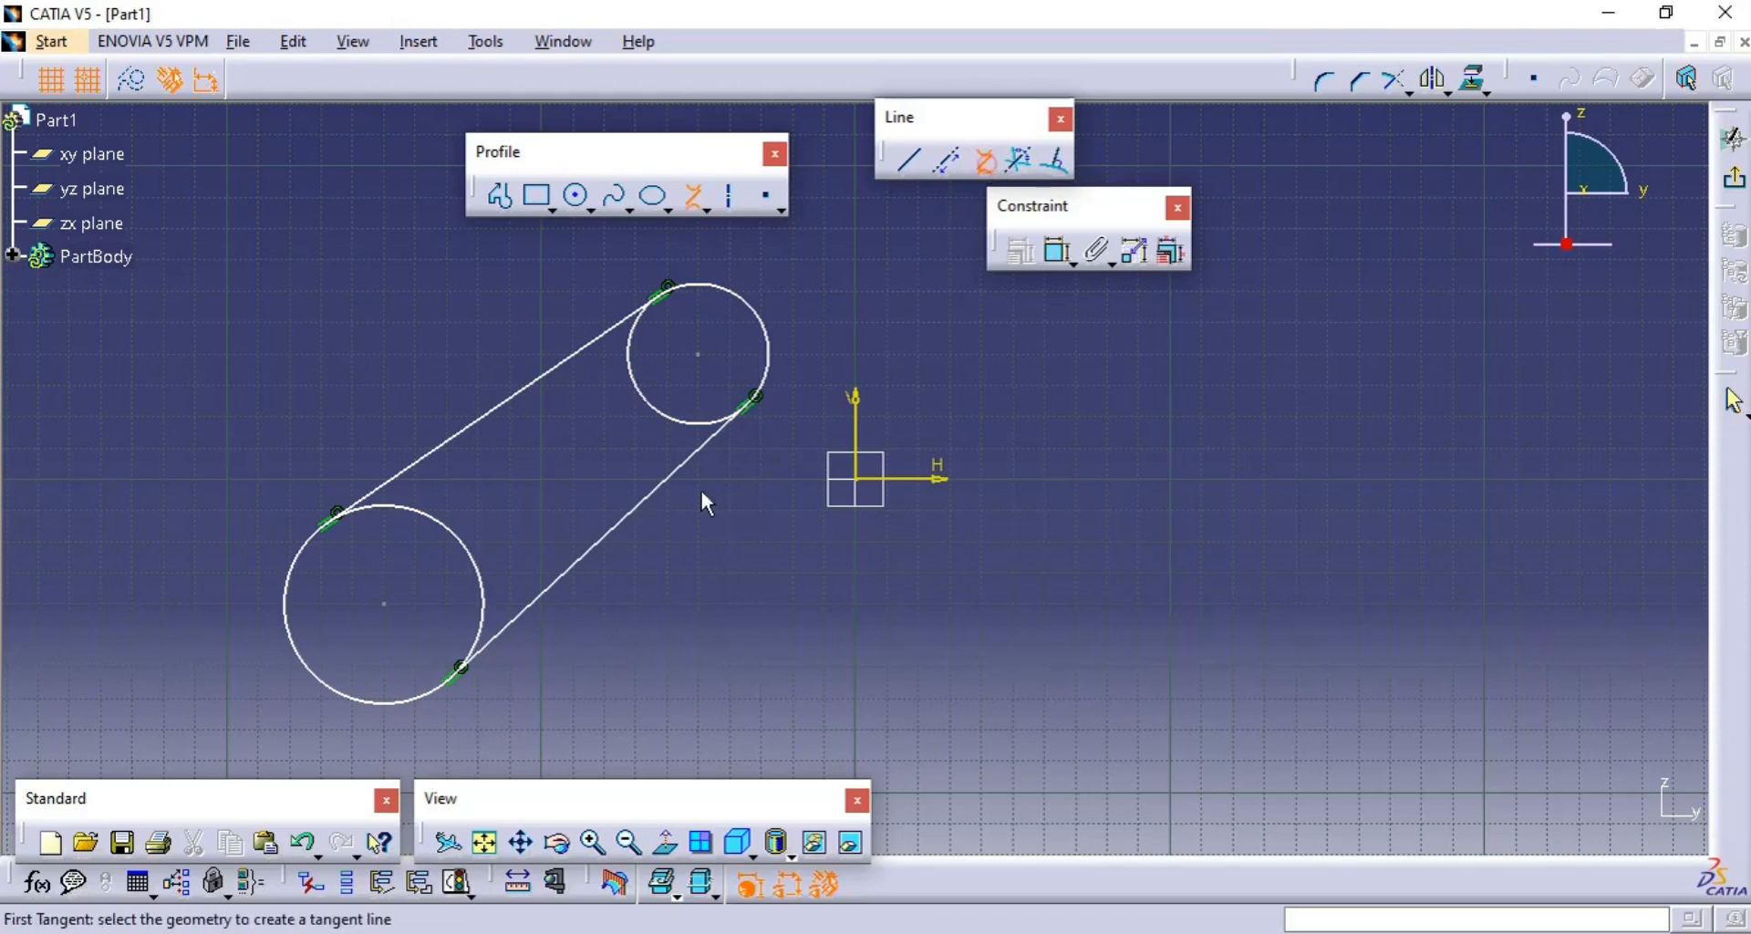
pyautogui.click(436, 519)
pyautogui.click(707, 430)
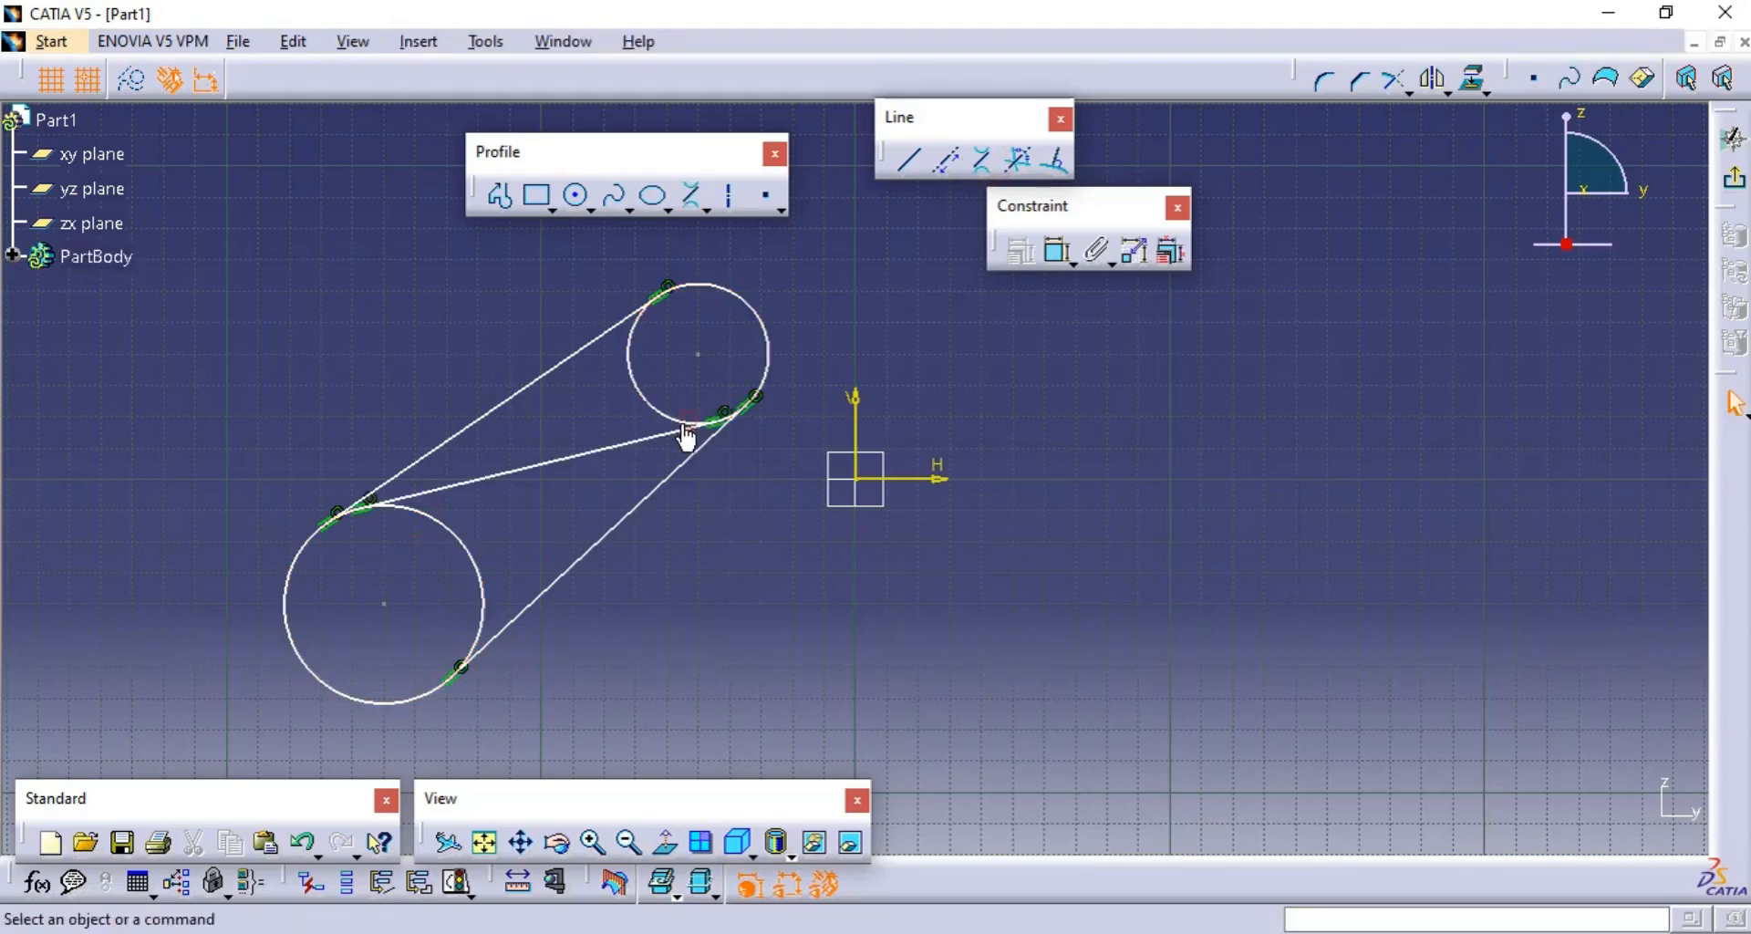
pyautogui.click(981, 162)
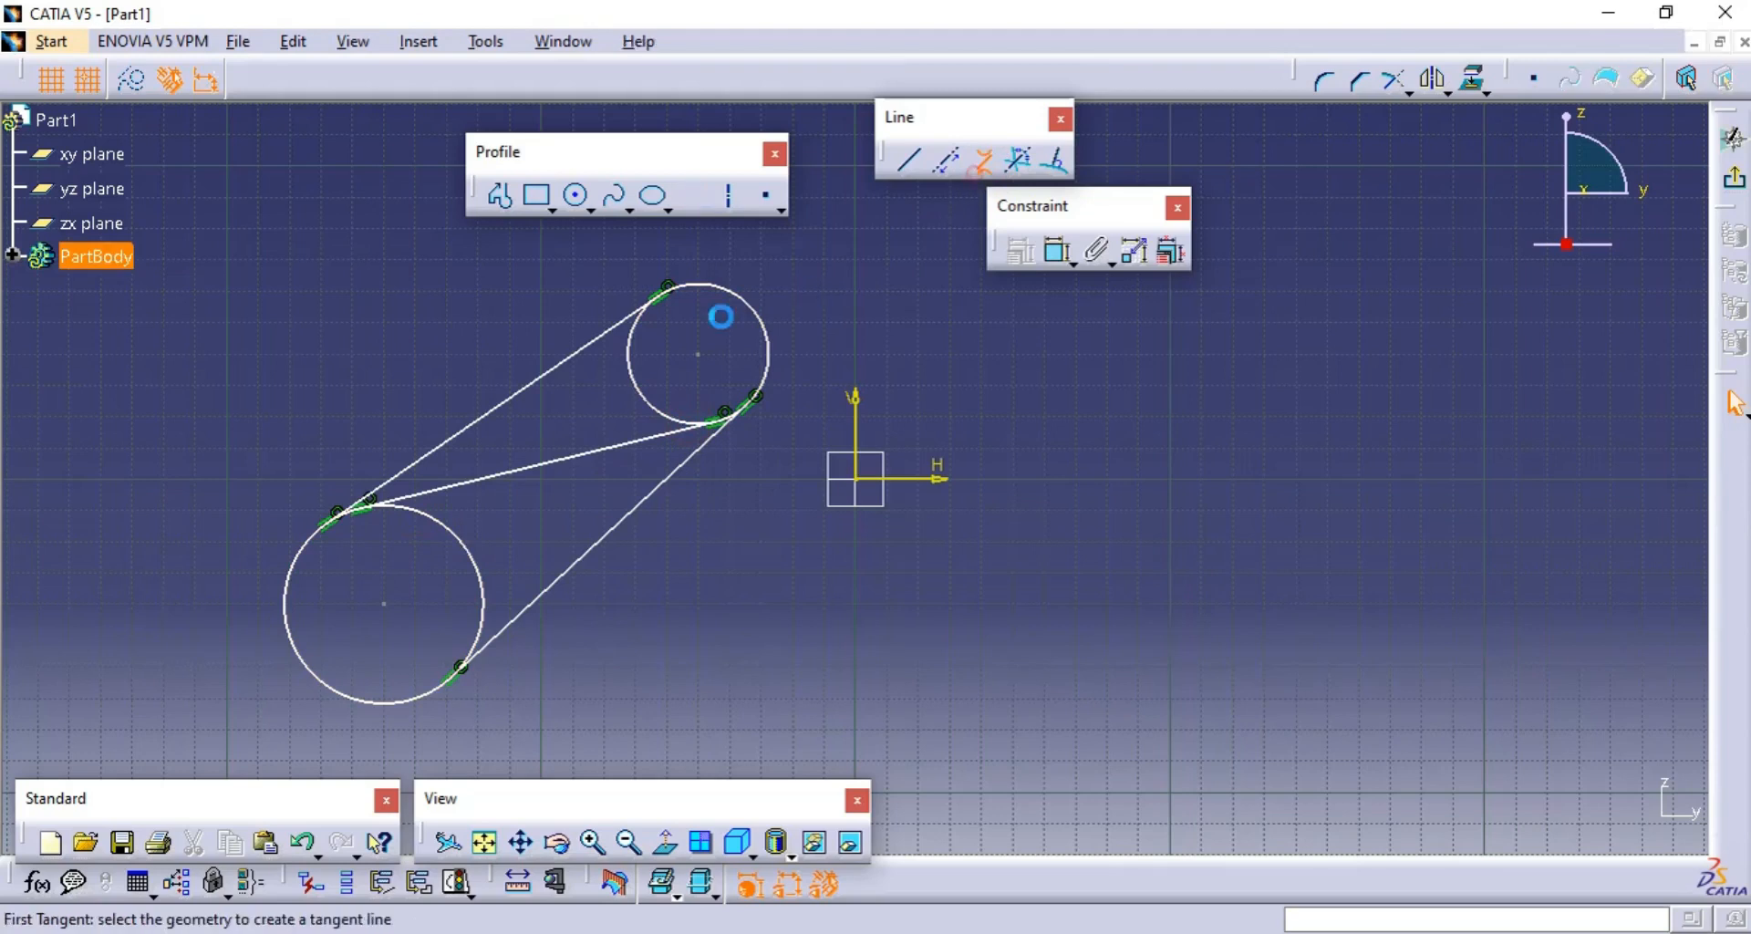
pyautogui.click(632, 357)
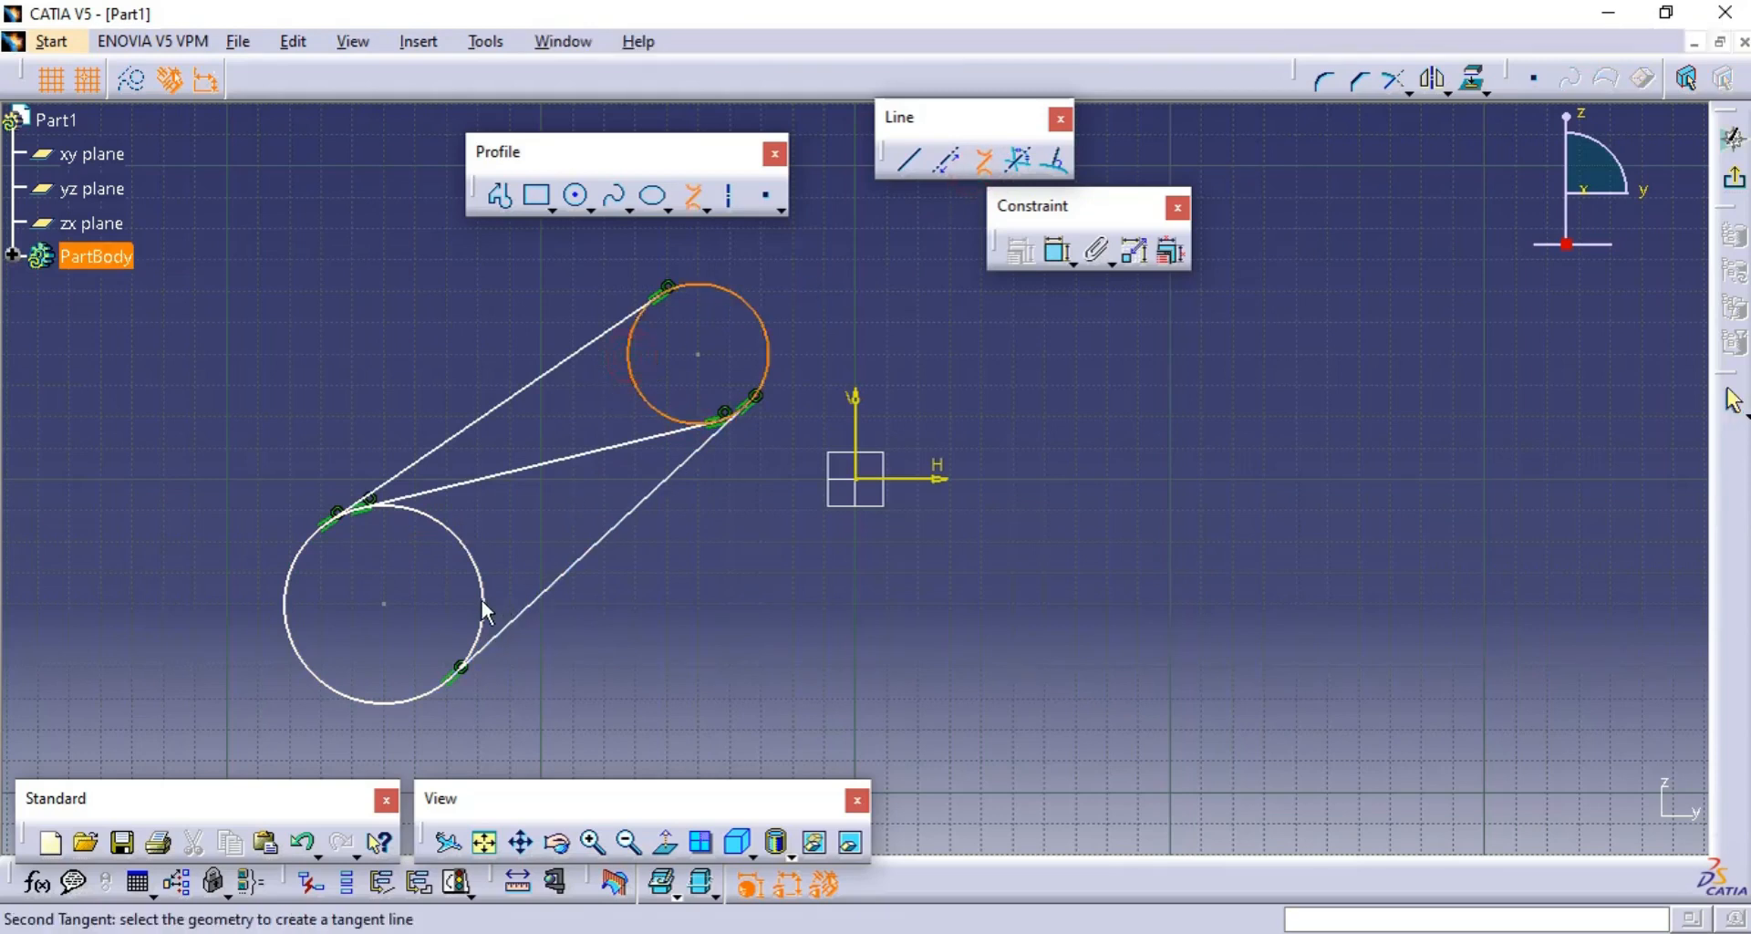
pyautogui.click(481, 608)
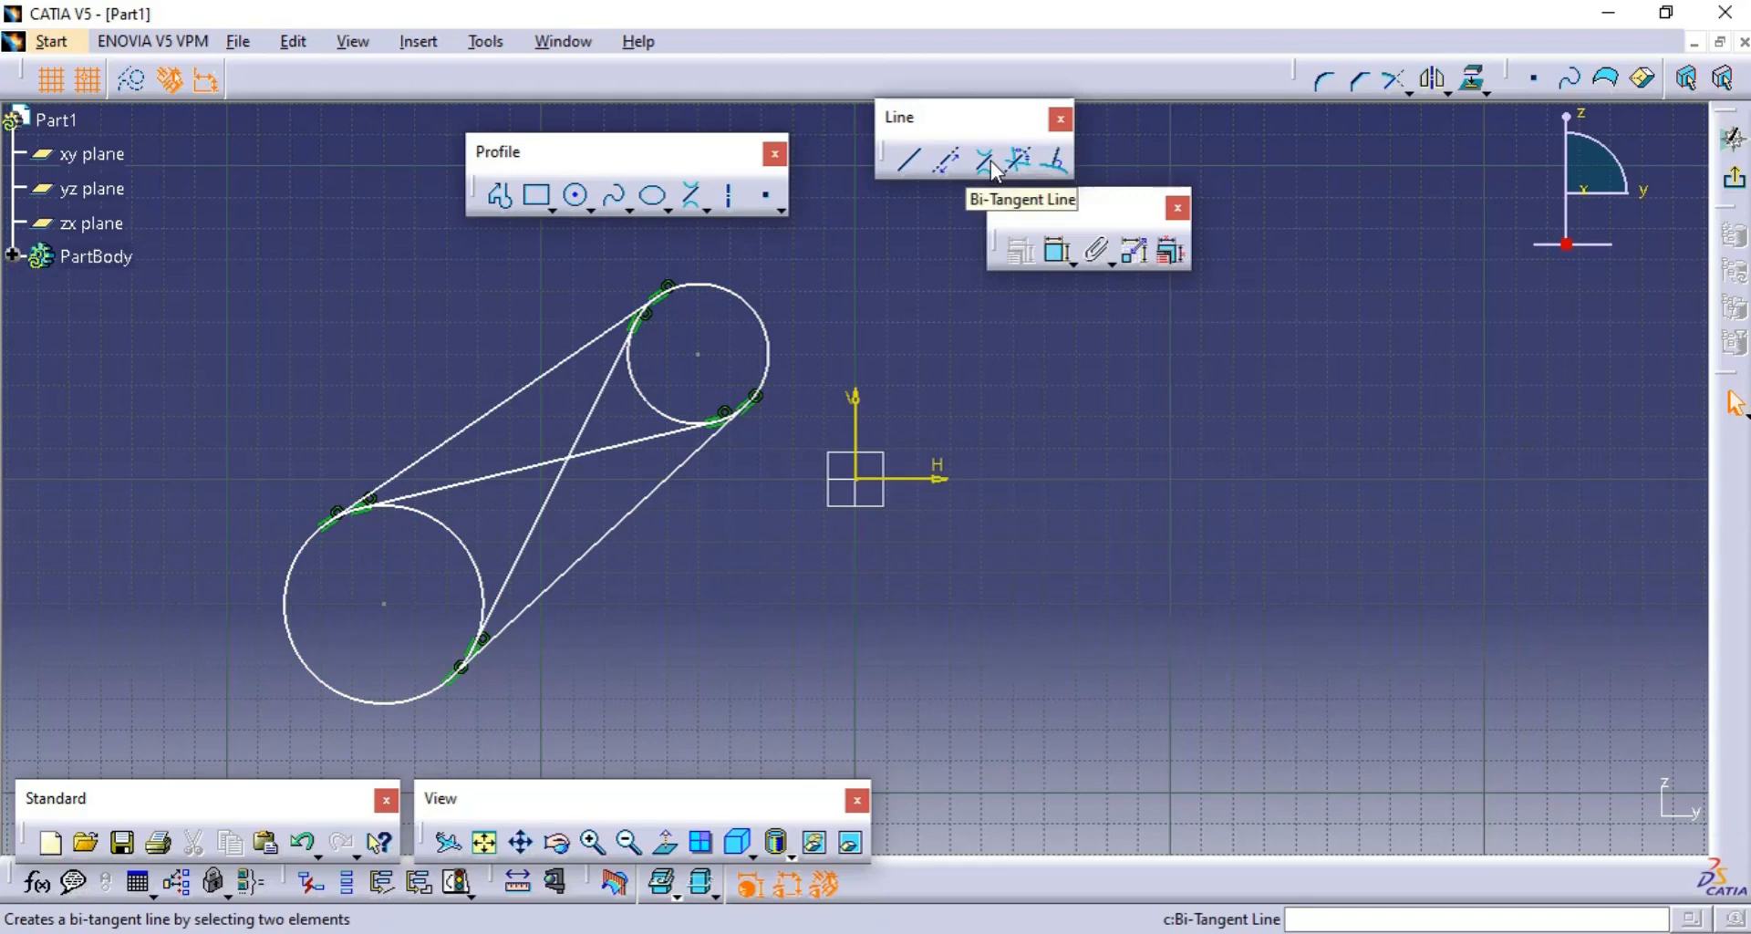
# - Draw a diagonal profile line from about H 80, V 40 mm down to H 210, V -80 mm
pyautogui.moveTo(1156, 578); pyautogui.dragTo(1016, 613, button='middle')
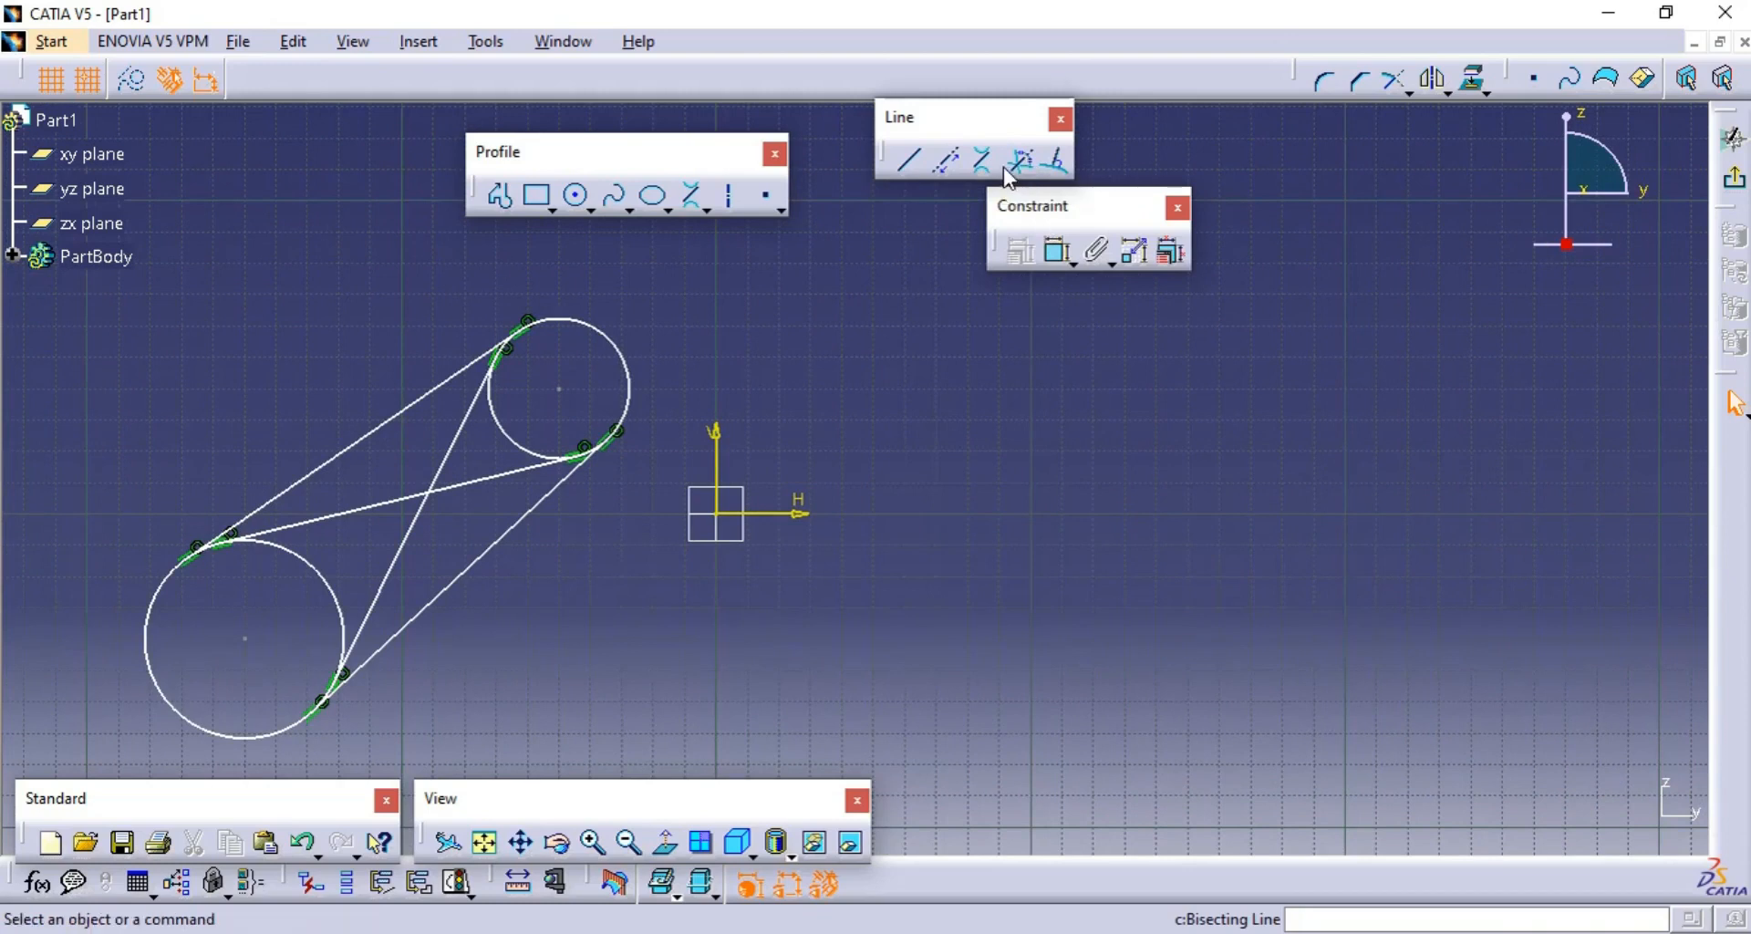
pyautogui.click(510, 201)
pyautogui.click(958, 399)
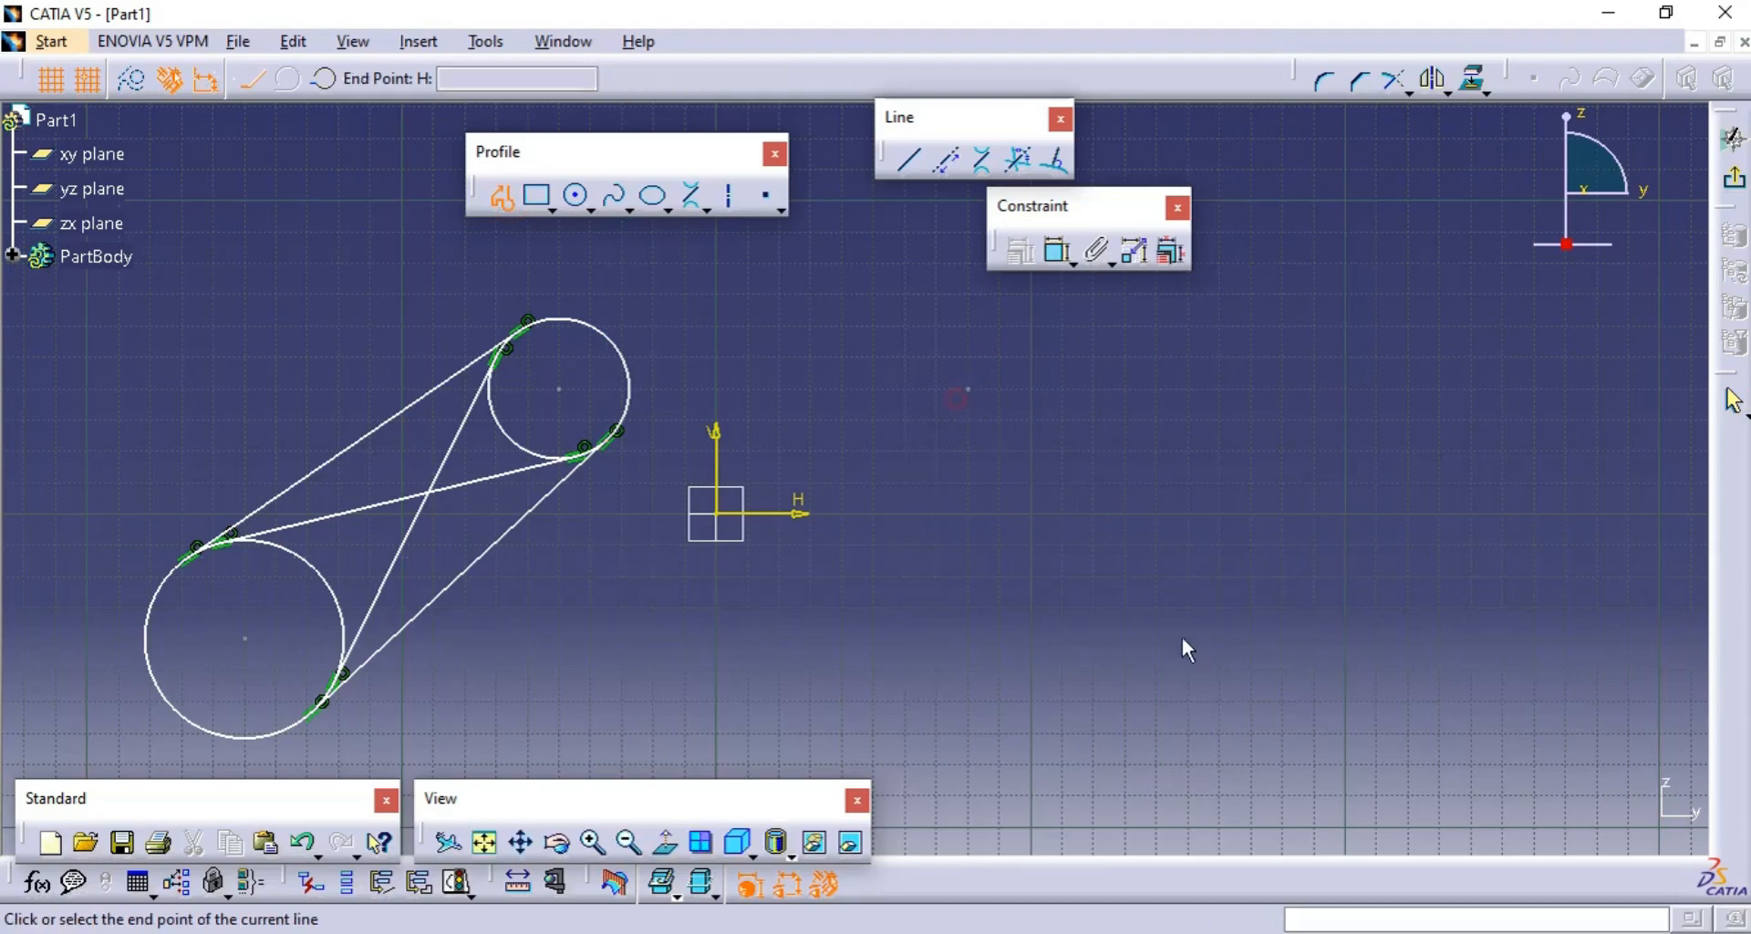
pyautogui.click(1374, 759)
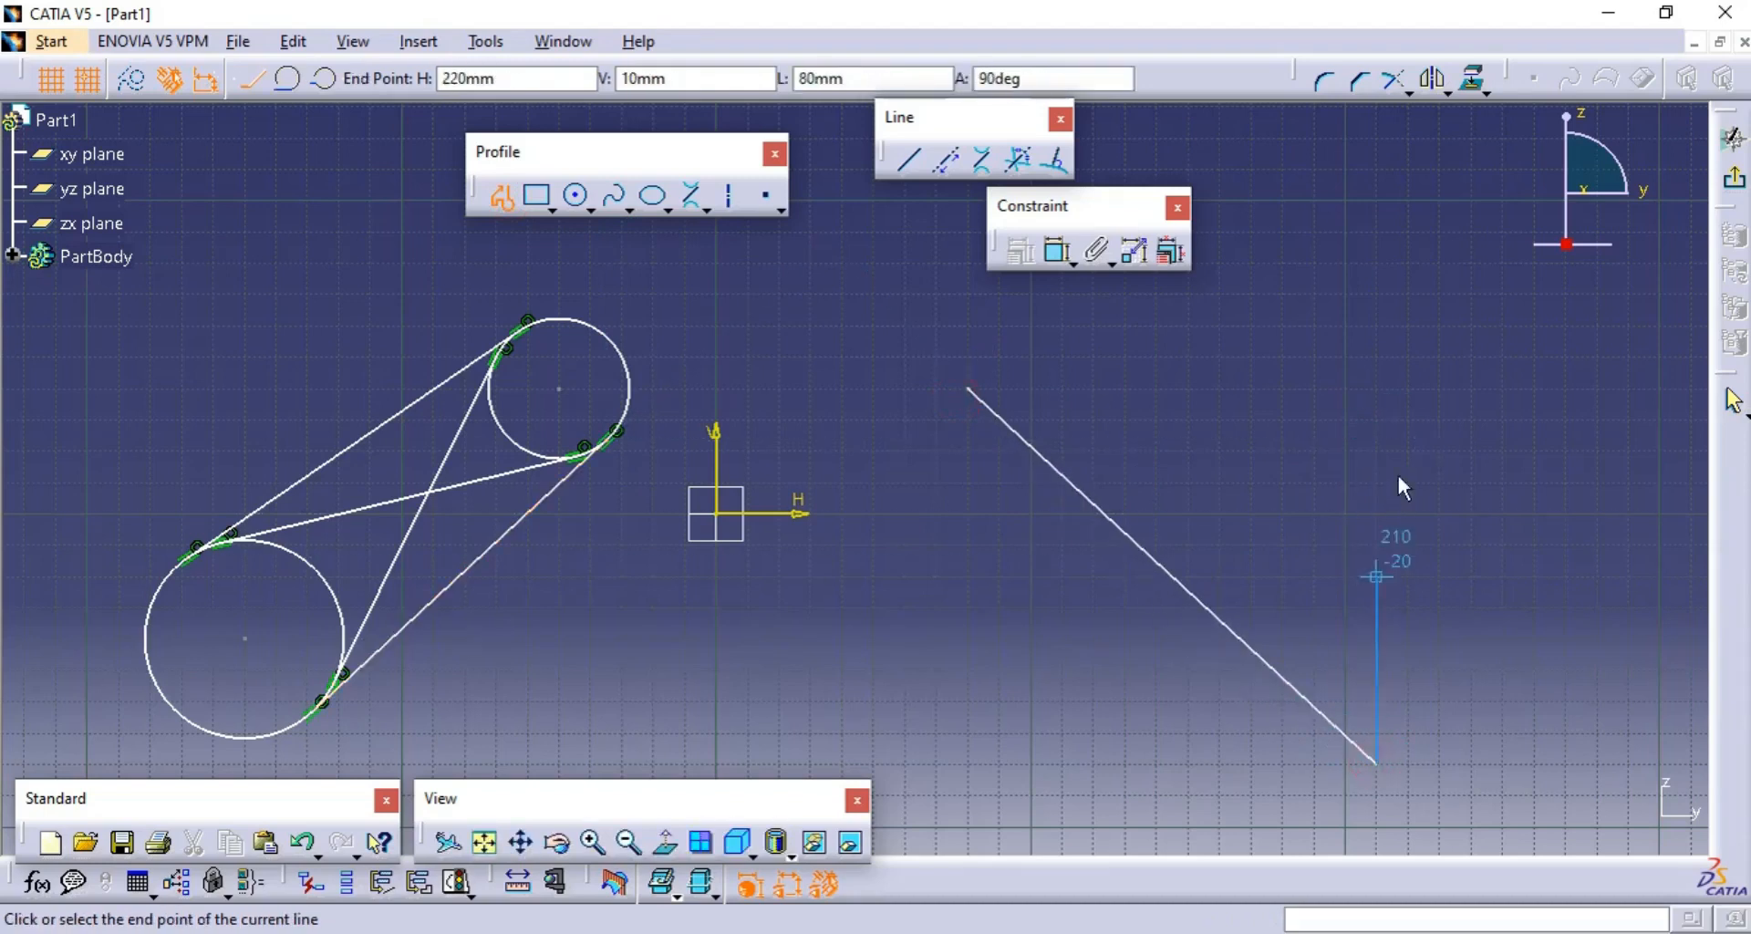
pyautogui.doubleClick(1380, 513)
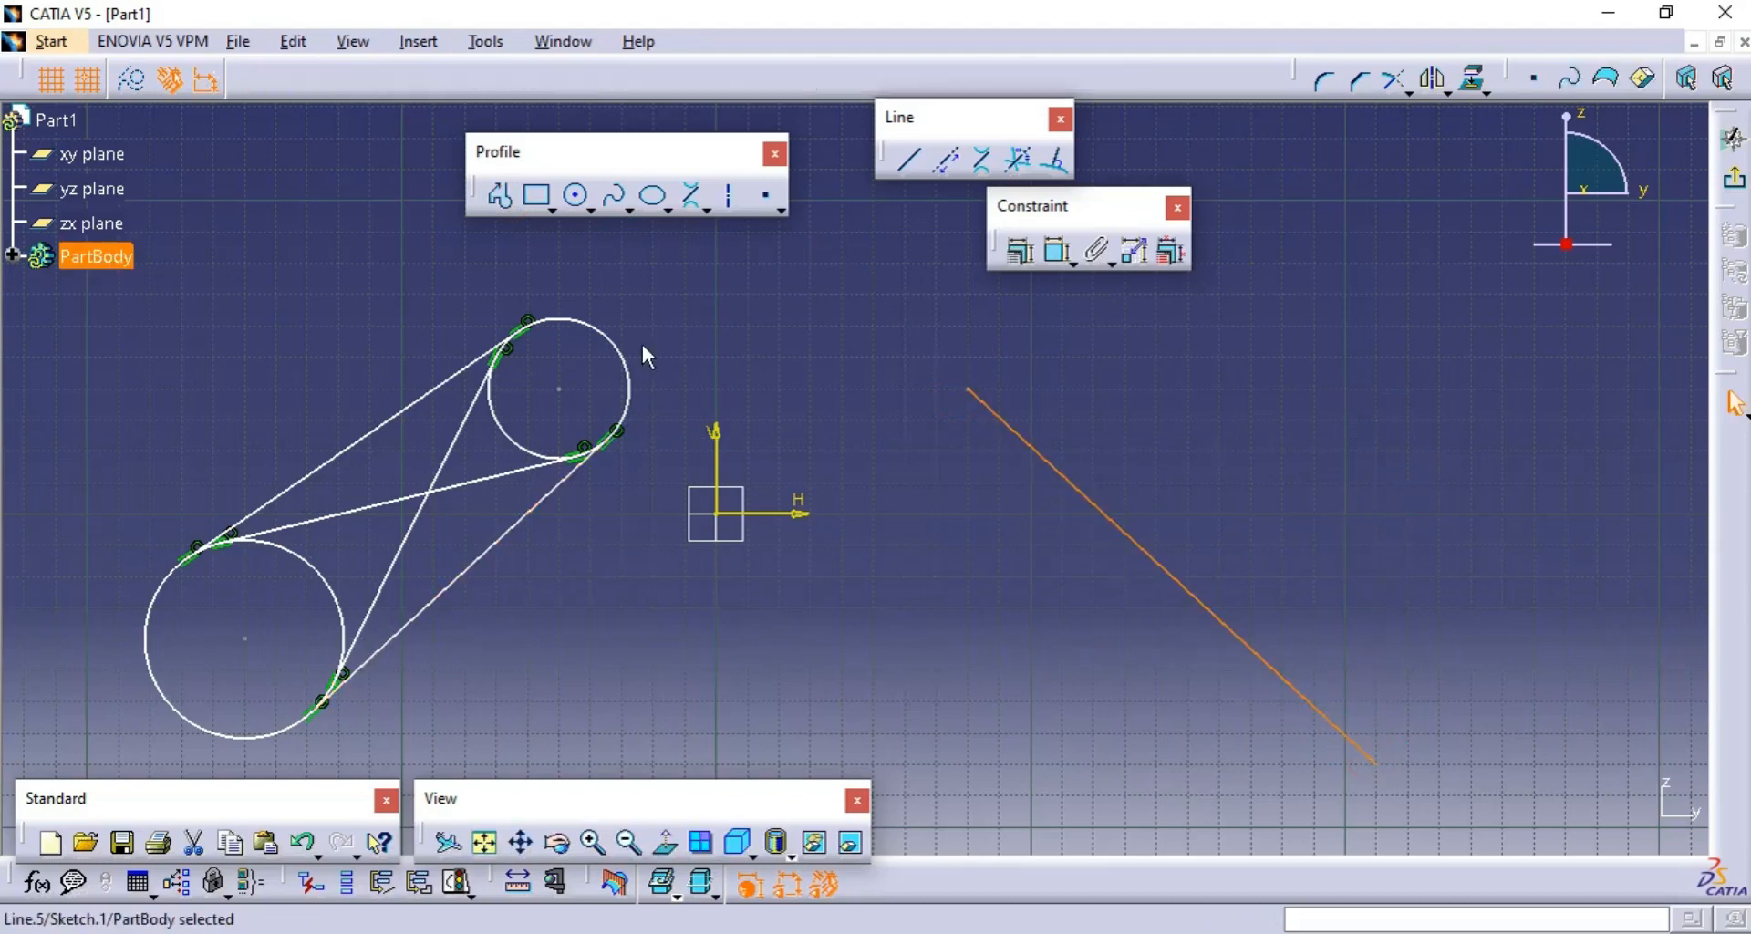
# - Draw a second profile line crossing the first, from about H 200, V 40 mm to H 70, V -80 mm
pyautogui.click(500, 195)
pyautogui.click(1345, 387)
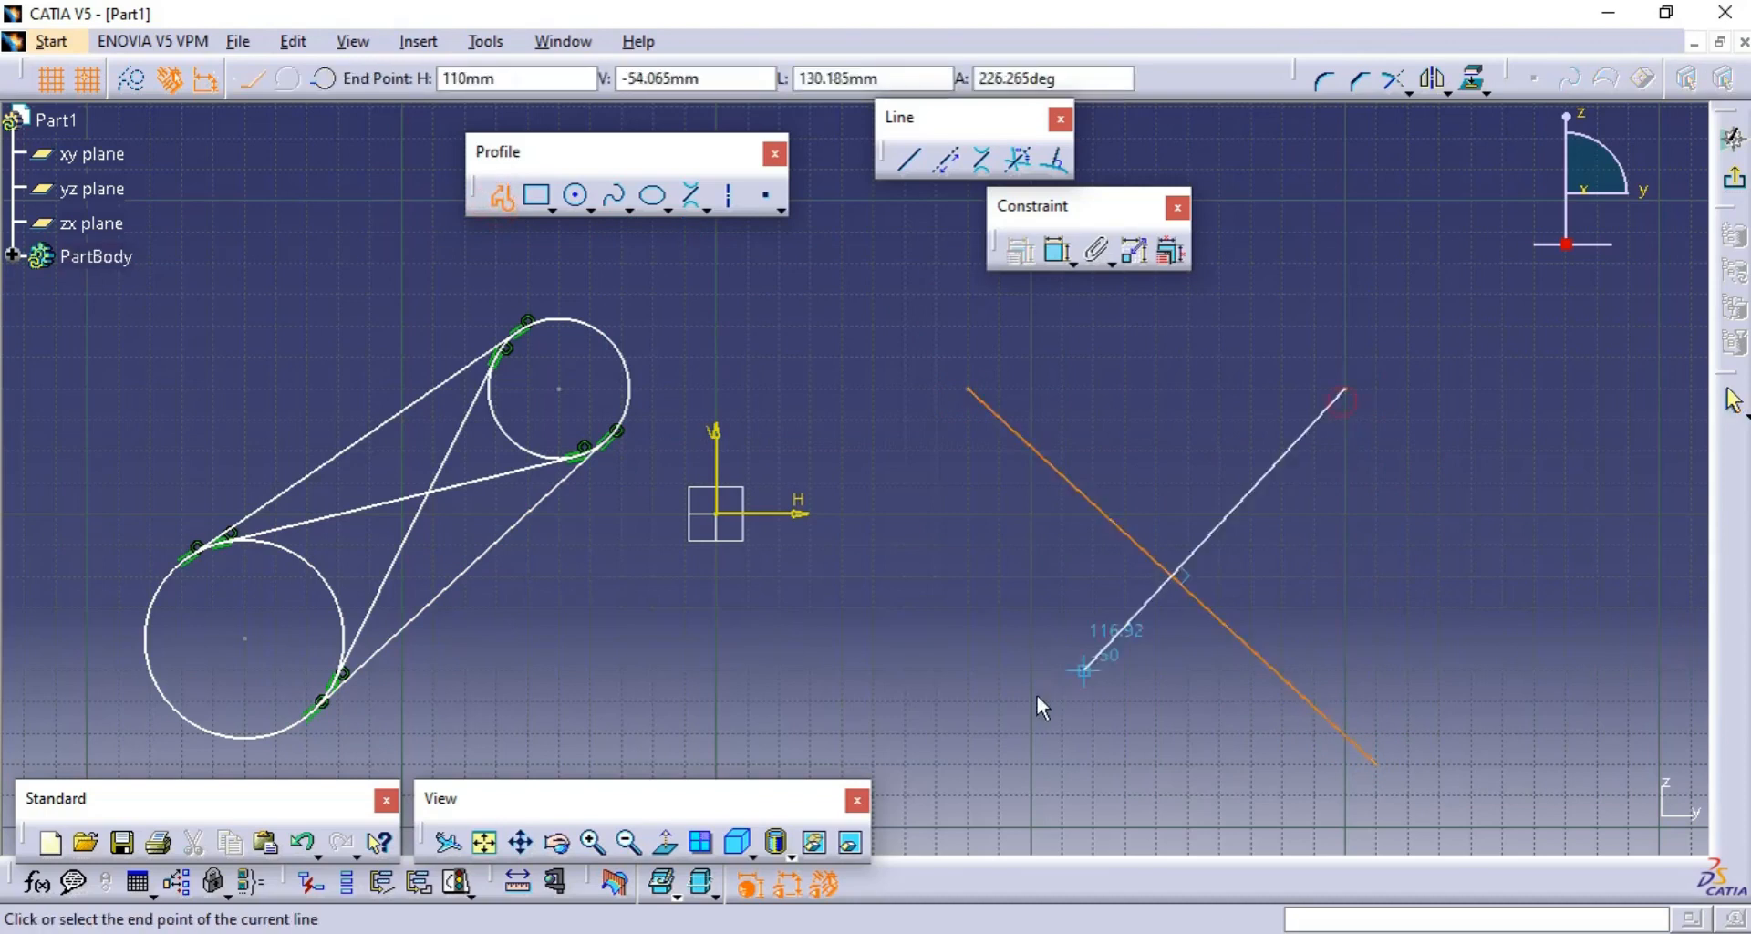
pyautogui.click(936, 761)
pyautogui.press('Escape')
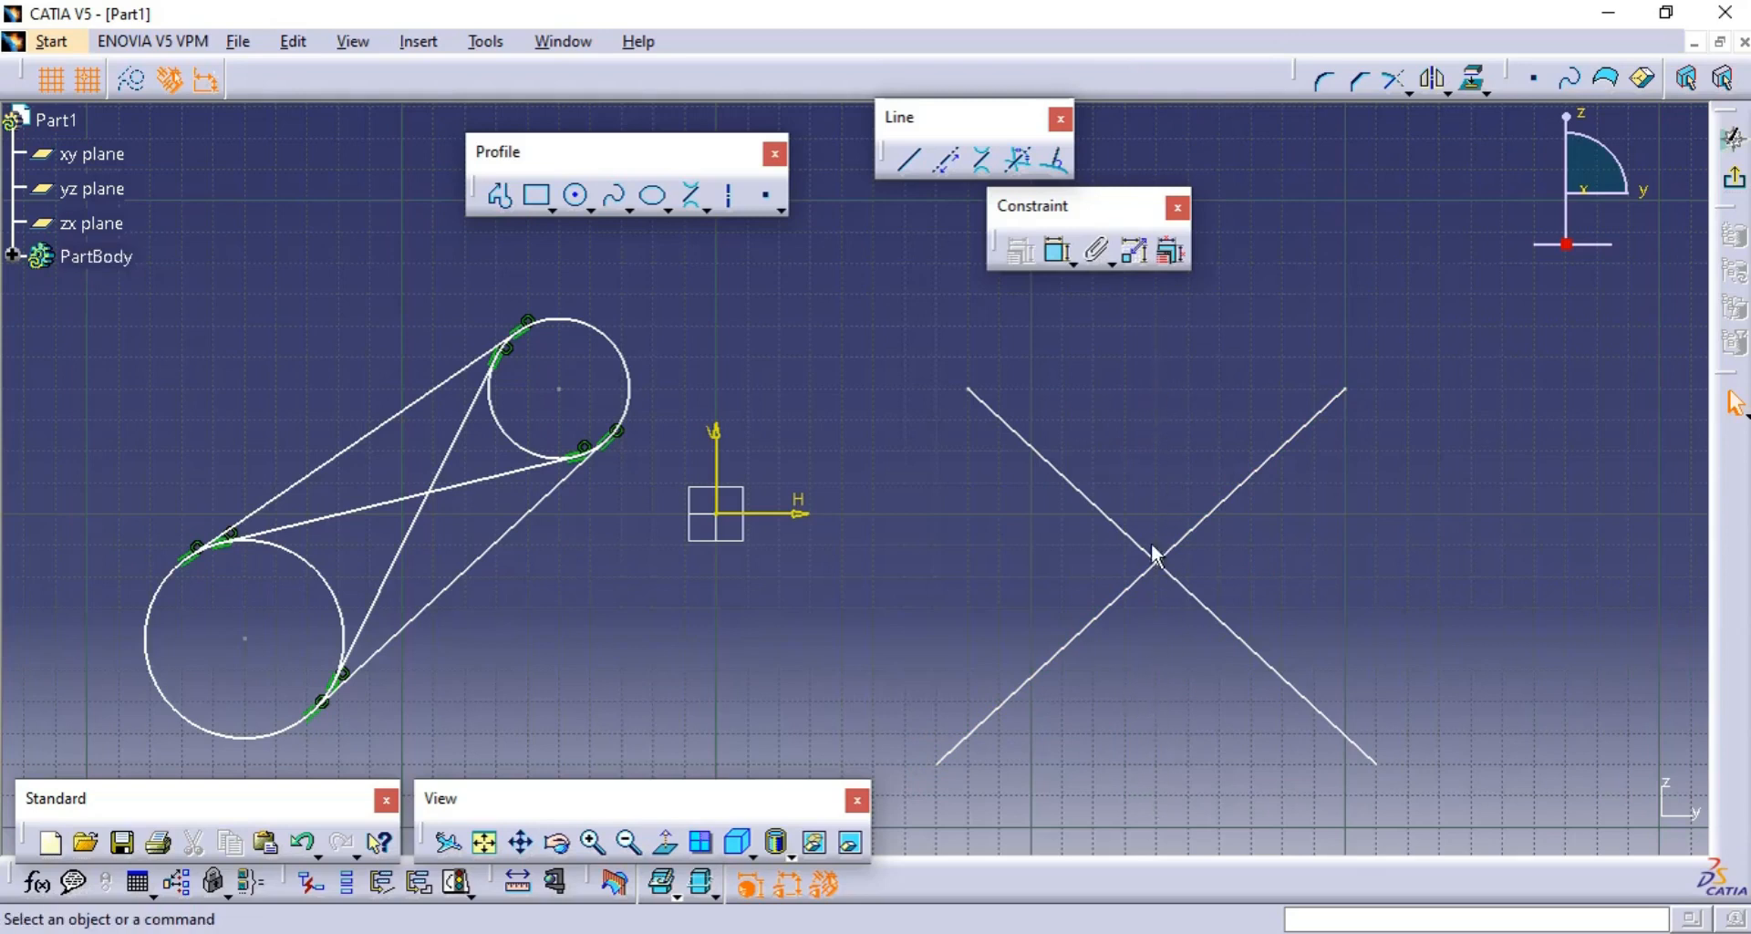
# - Create an infinite bisecting line between the two crossing diagonal lines
pyautogui.click(1023, 164)
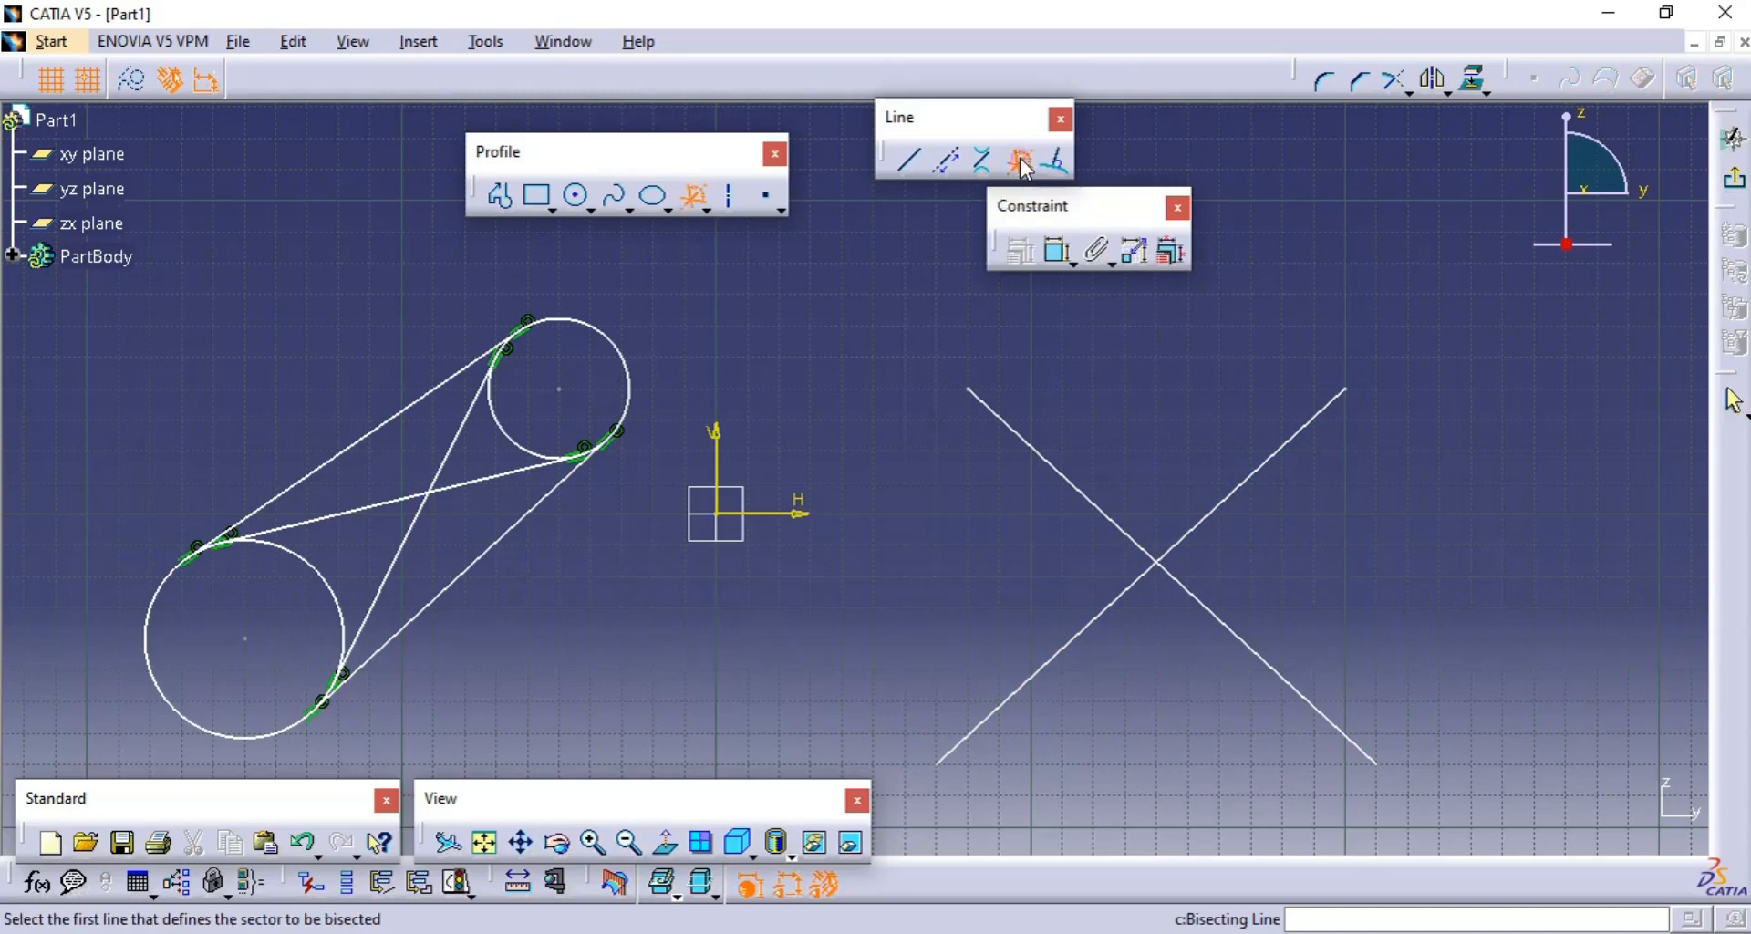
pyautogui.click(1099, 501)
pyautogui.click(1246, 478)
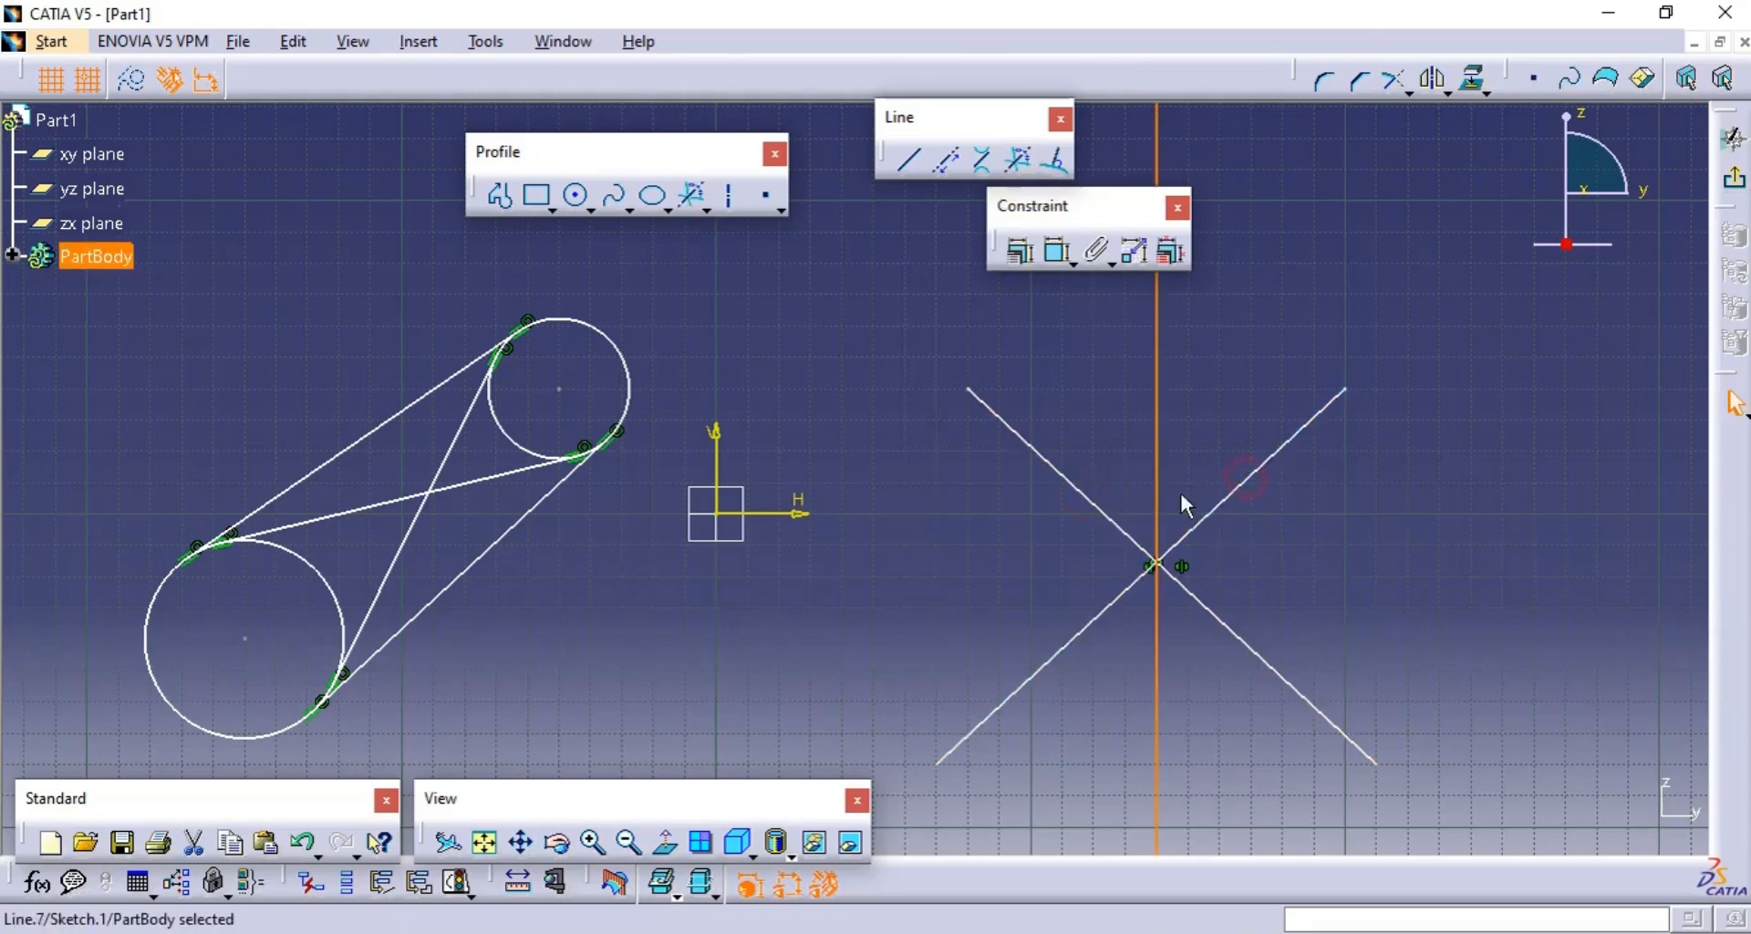
# - Create a horizontal infinite bisecting line through the intersection of the two crossing diagonal lines
pyautogui.click(1308, 542)
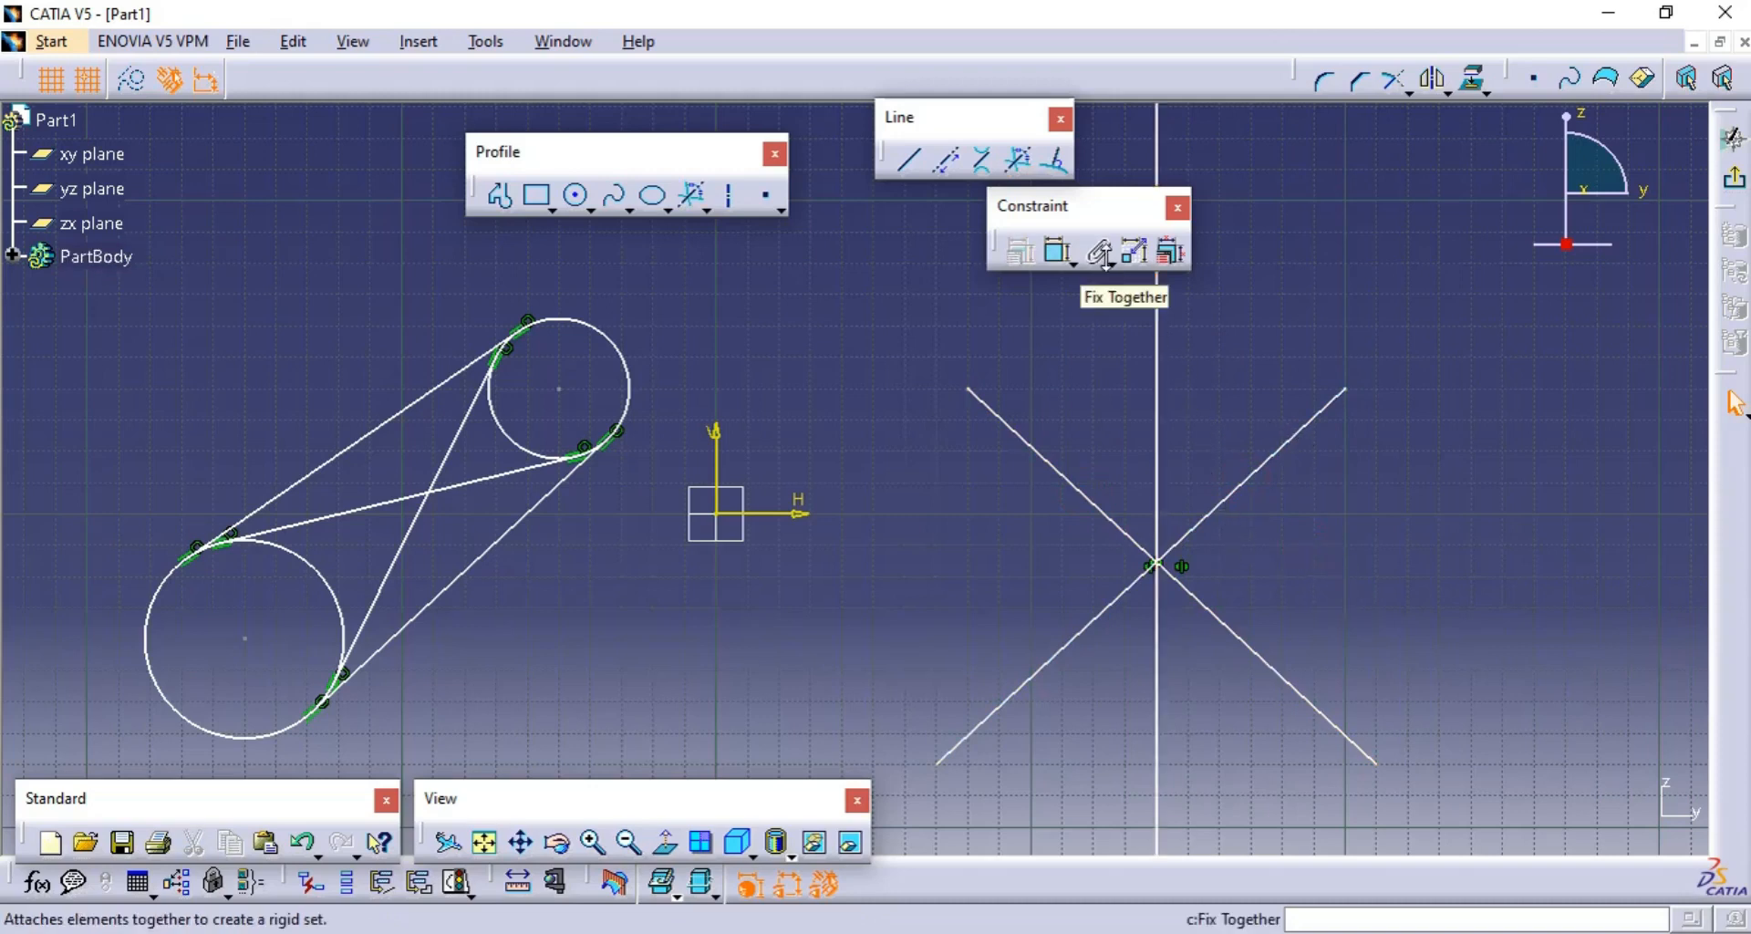
pyautogui.click(1019, 160)
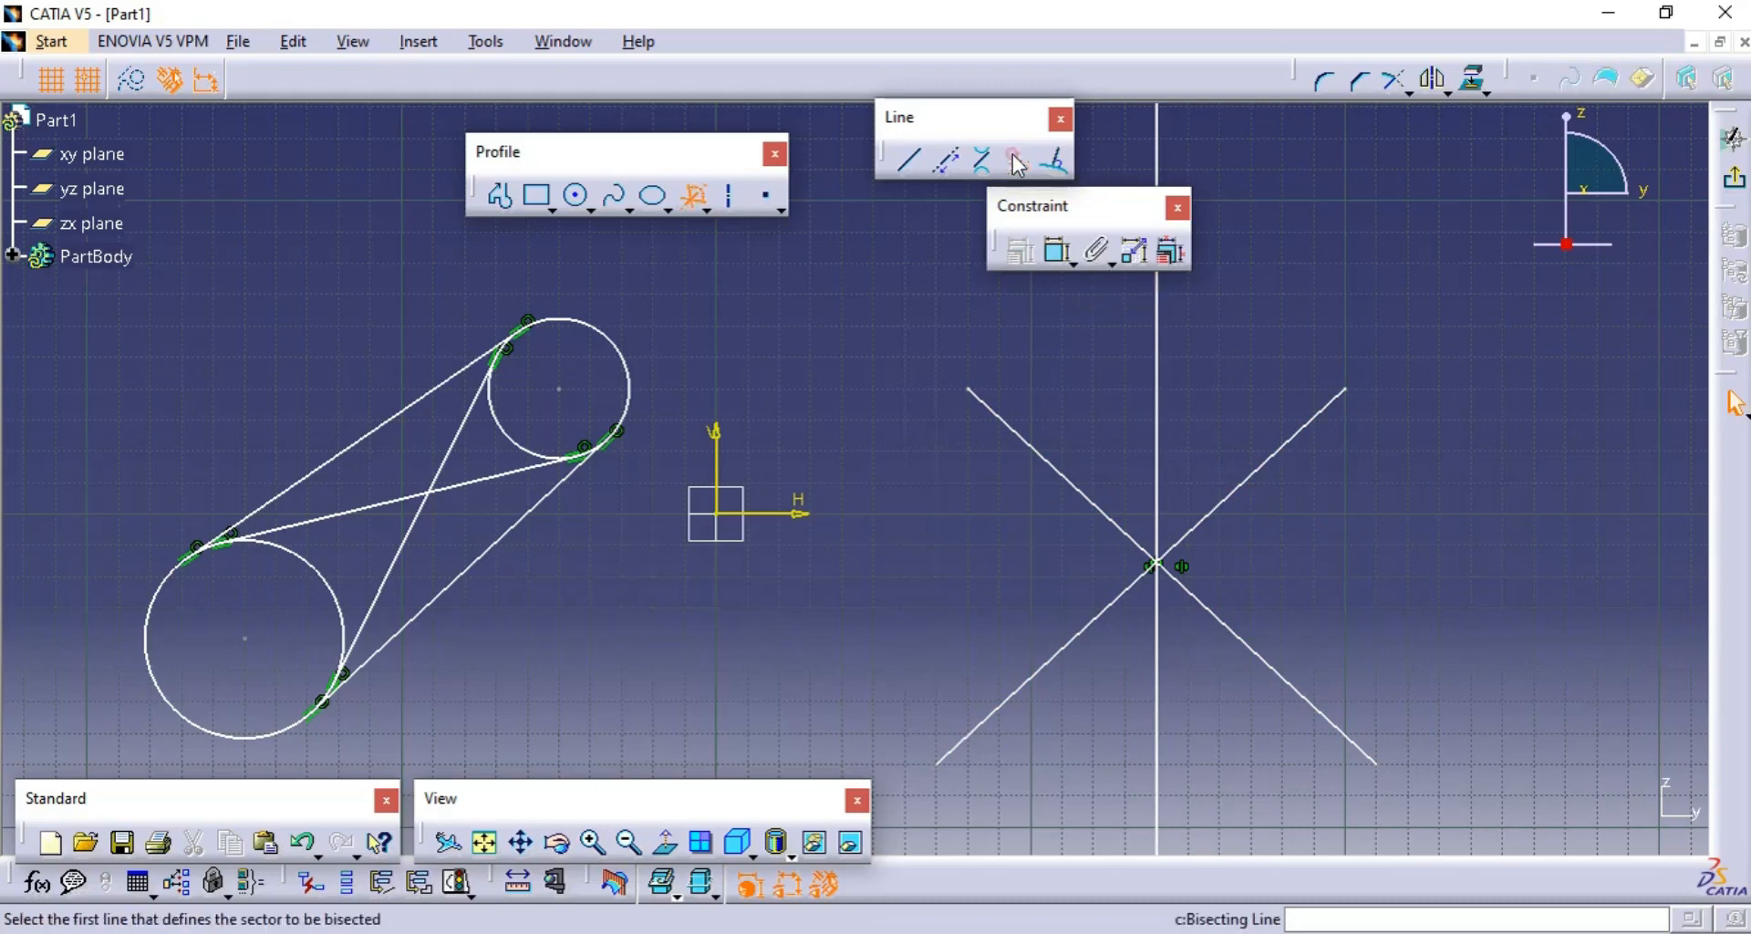
pyautogui.click(1291, 446)
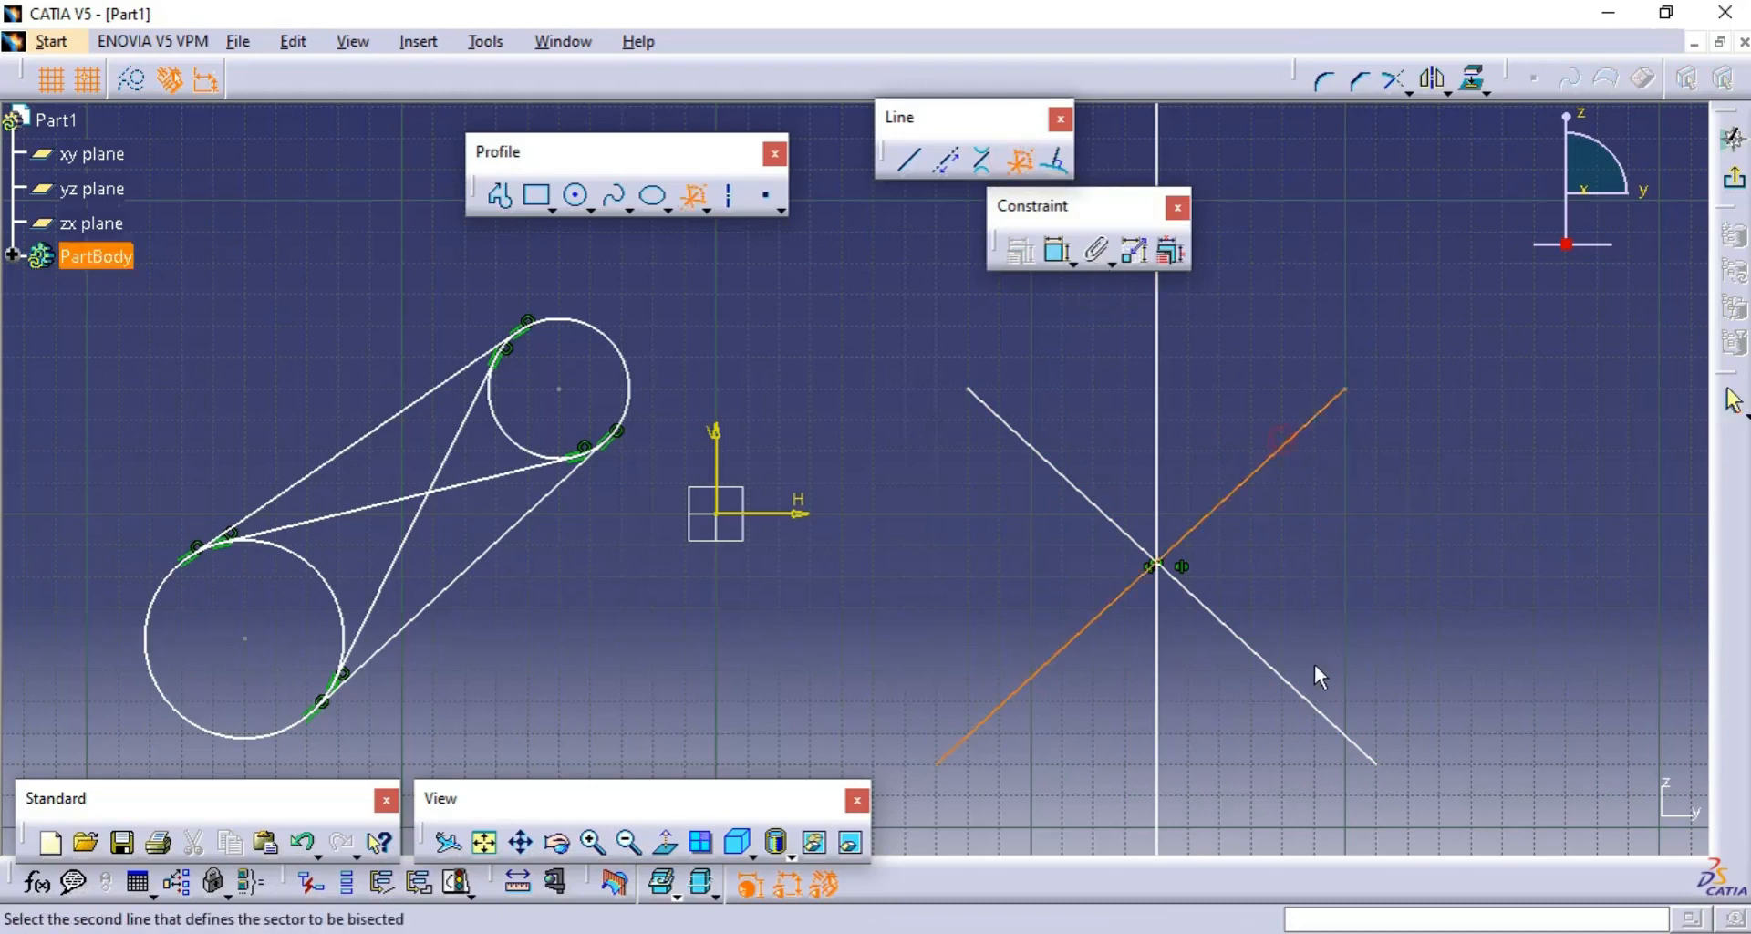
pyautogui.click(1318, 705)
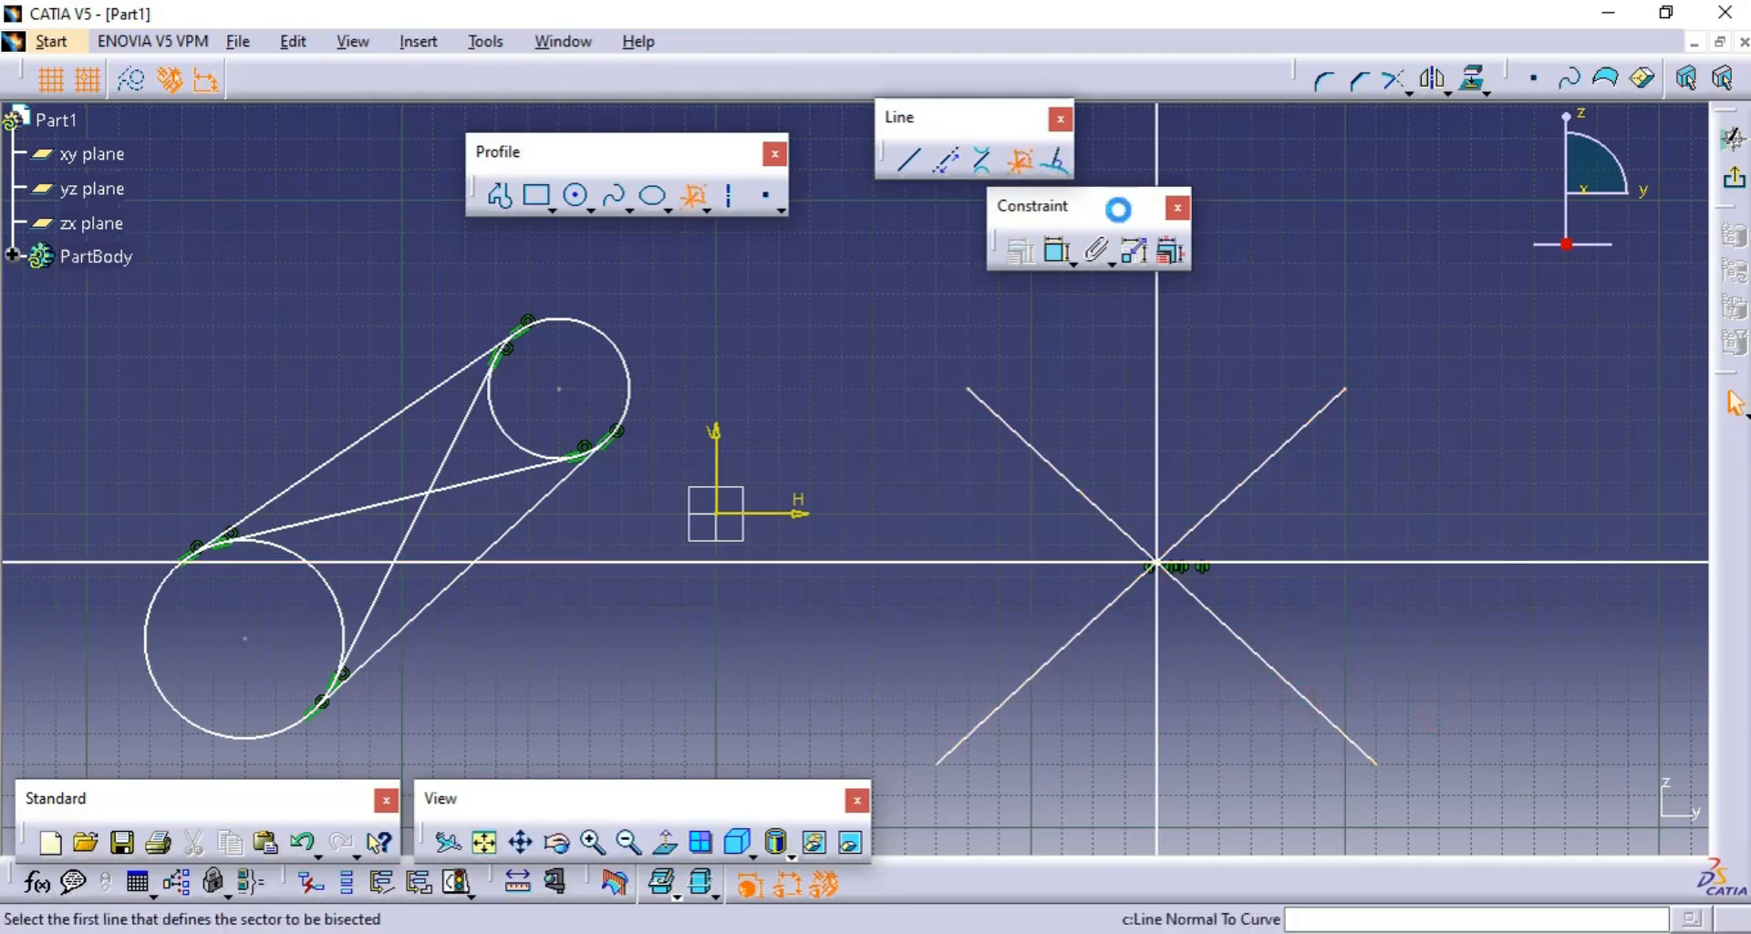
# - Create a bisecting line between the rising diagonal and the horizontal bisector, and move the Constraint toolbar clear of the geometry
pyautogui.click(1289, 473)
pyautogui.click(1346, 561)
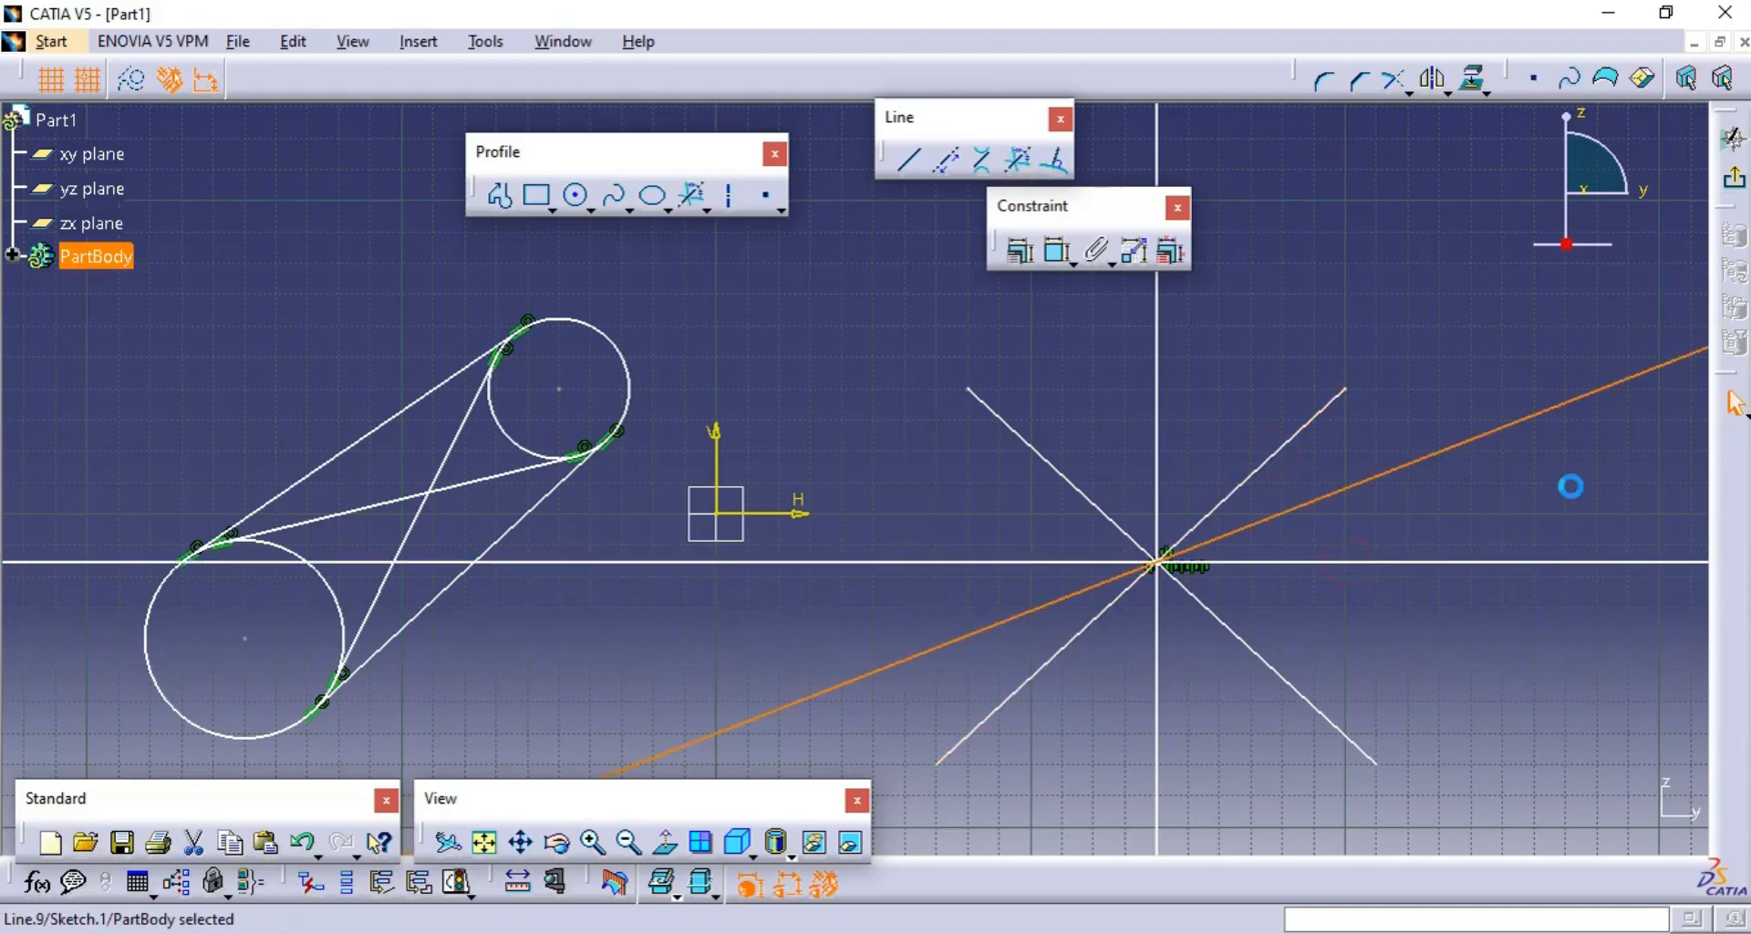
pyautogui.click(1570, 485)
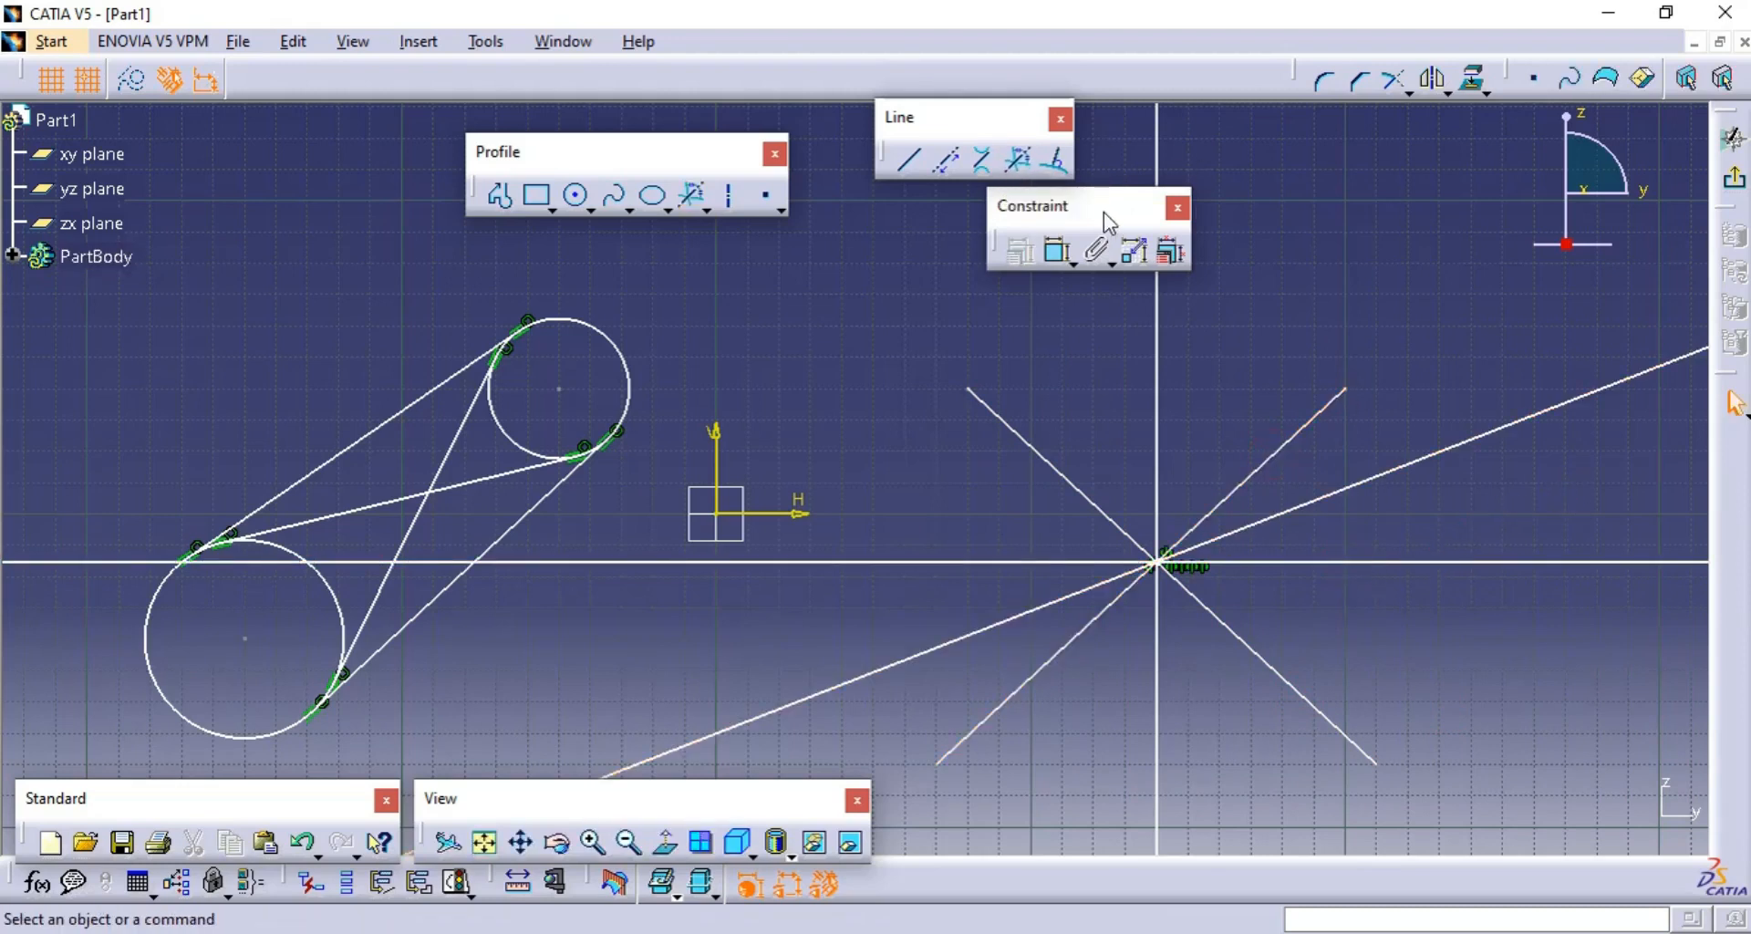
pyautogui.moveTo(1103, 212); pyautogui.dragTo(1431, 145)
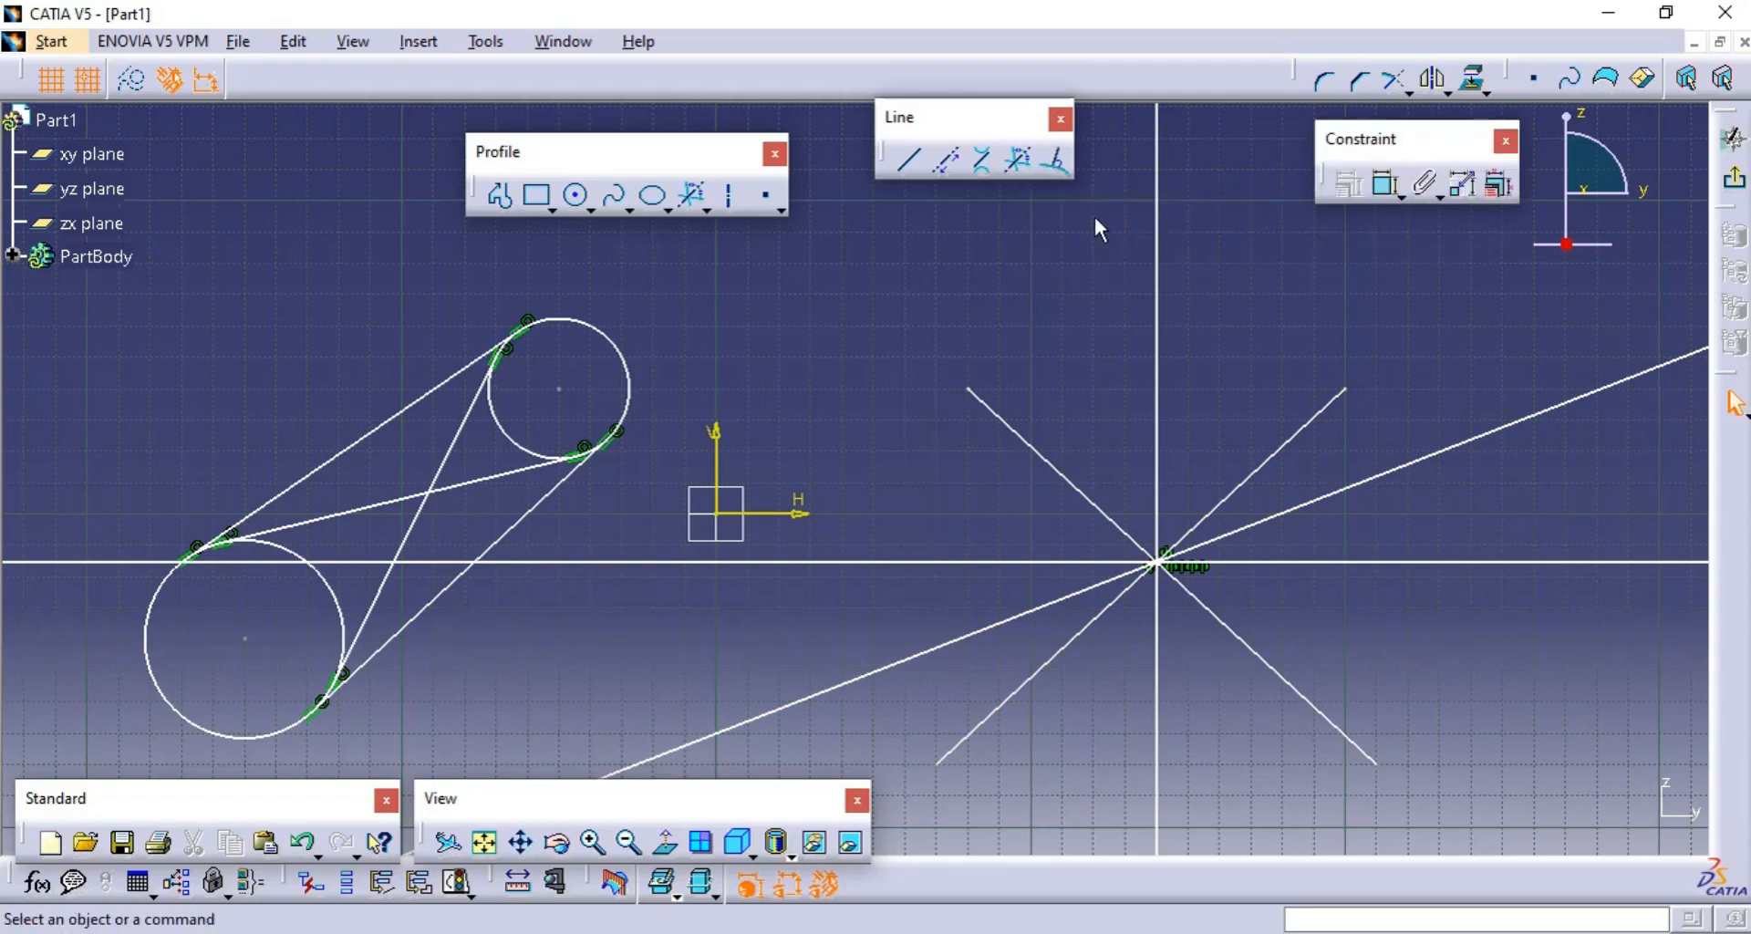
# - Delete both circles, their tangent lines and the two crossing diagonal lines from the sketch
pyautogui.moveTo(1485, 386)
pyautogui.mouseDown(button='middle')
pyautogui.moveTo(836, 453)
pyautogui.moveTo(945, 708)
pyautogui.mouseUp(button='middle')
pyautogui.click(836, 453)
pyautogui.moveTo(1102, 744)
pyautogui.mouseDown()
pyautogui.moveTo(535, 390)
pyautogui.moveTo(460, 390)
pyautogui.mouseUp()
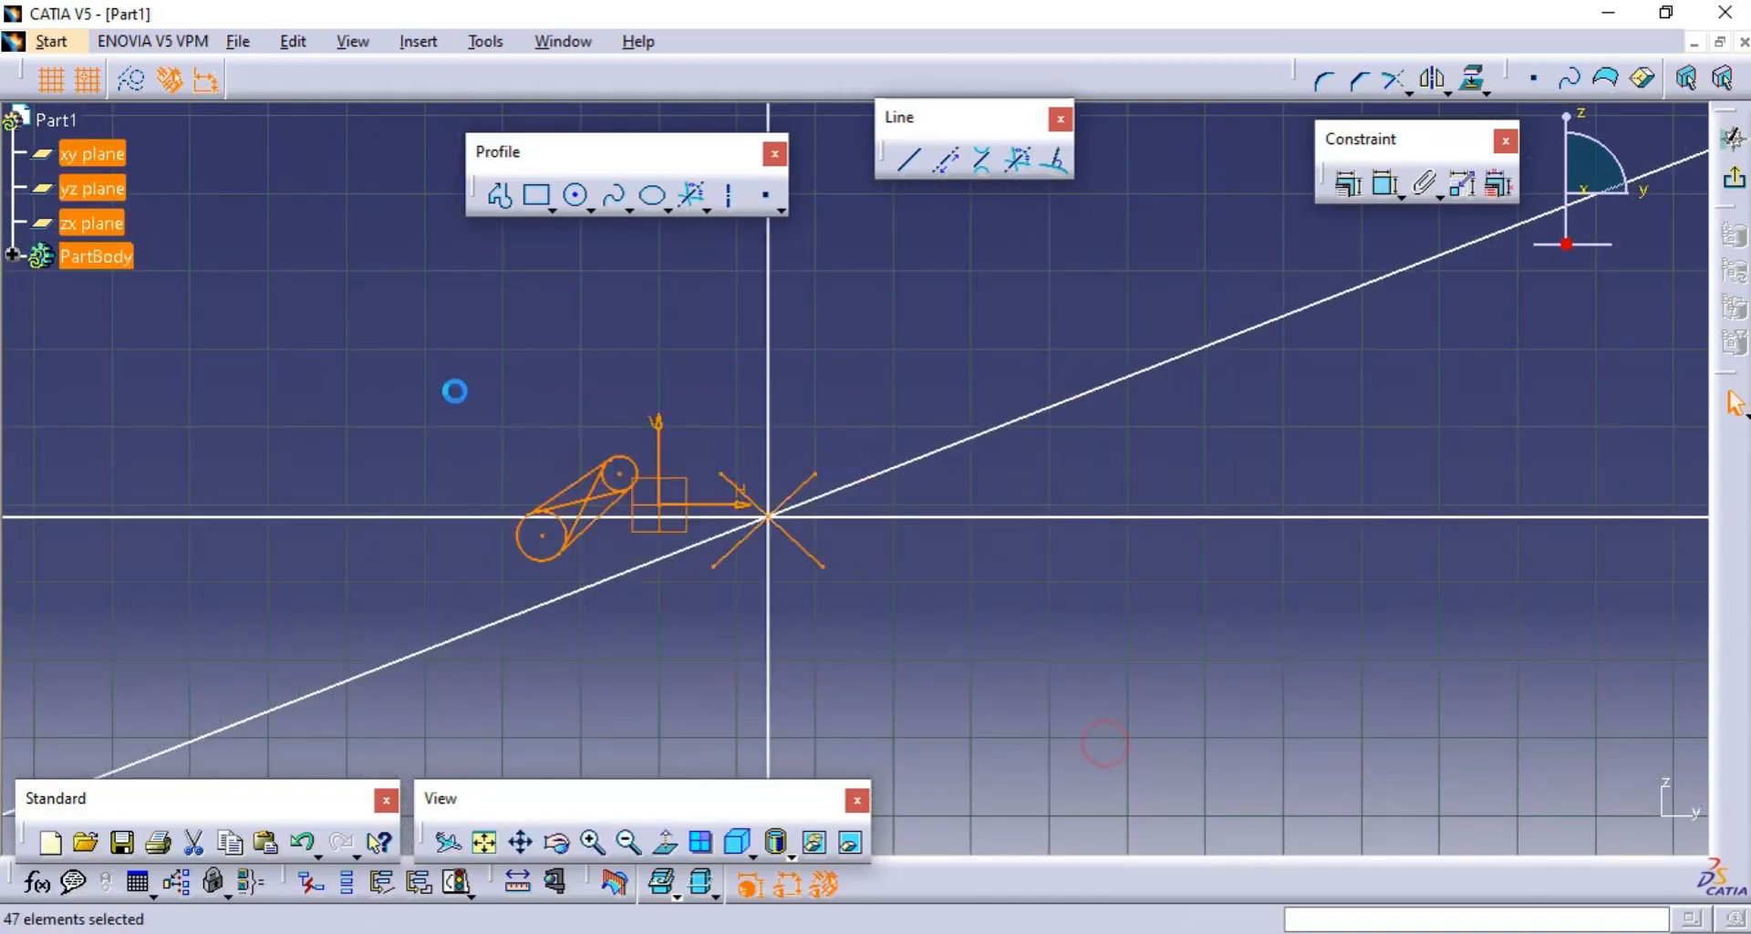
pyautogui.press('Delete')
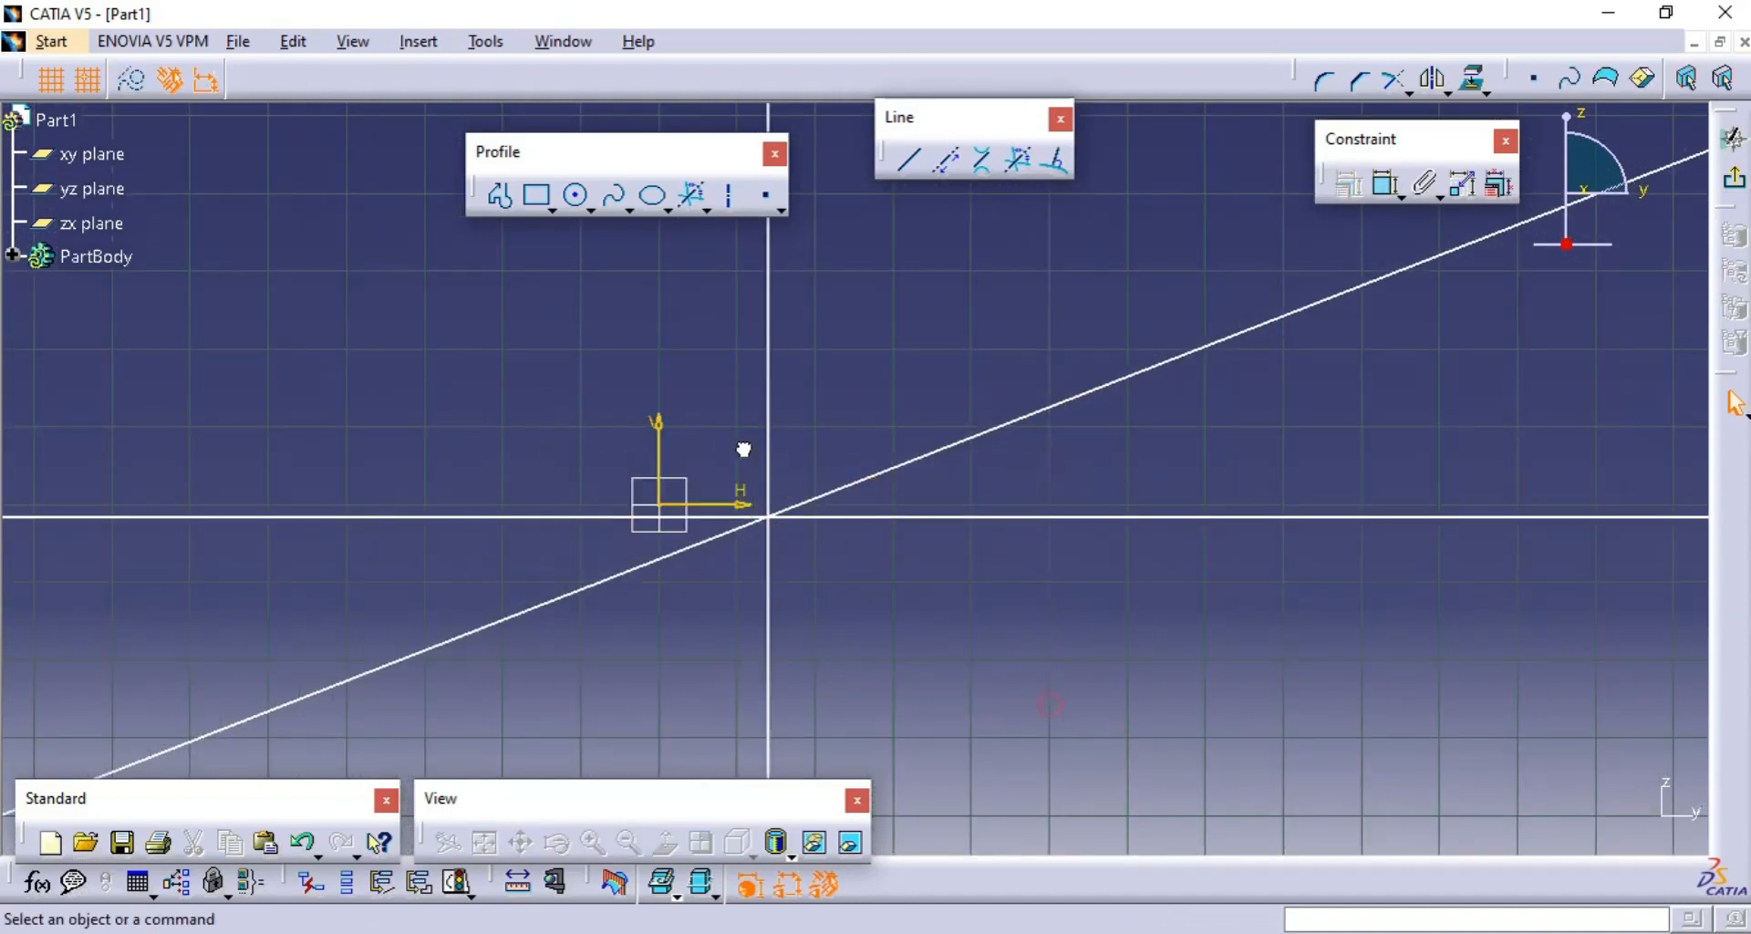
# - Delete the three remaining infinite bisecting lines to empty the sketch
pyautogui.click(844, 515)
pyautogui.press('Delete')
pyautogui.click(840, 488)
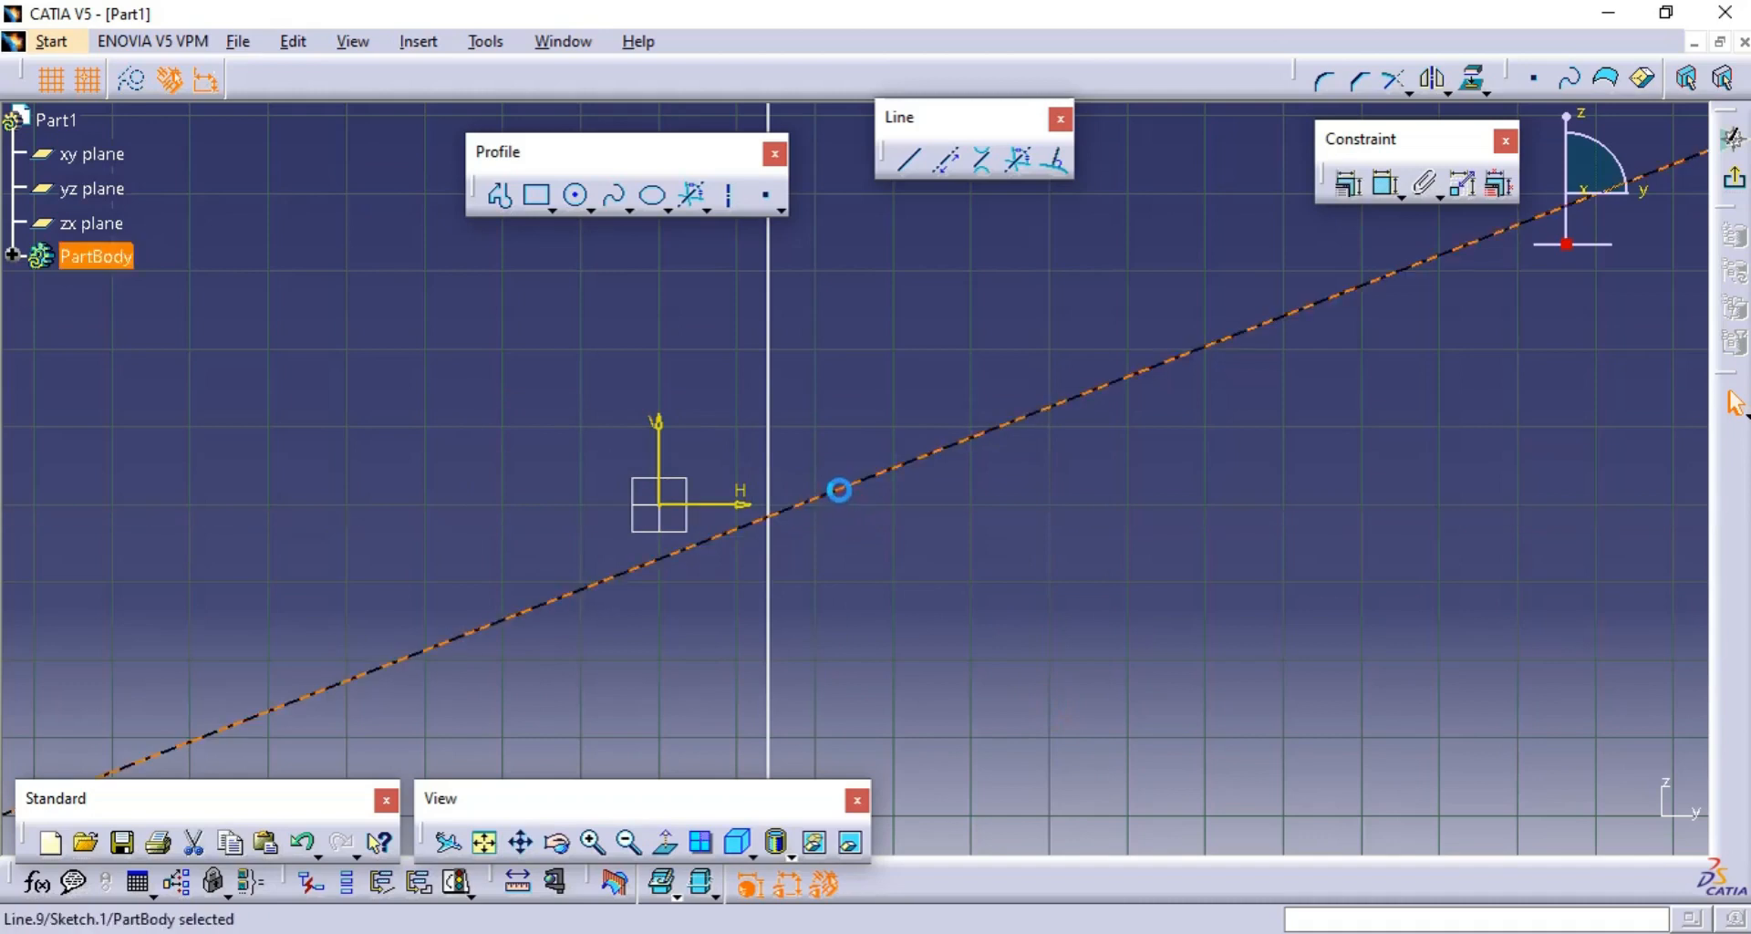
pyautogui.press('Delete')
pyautogui.click(769, 545)
pyautogui.press('Delete')
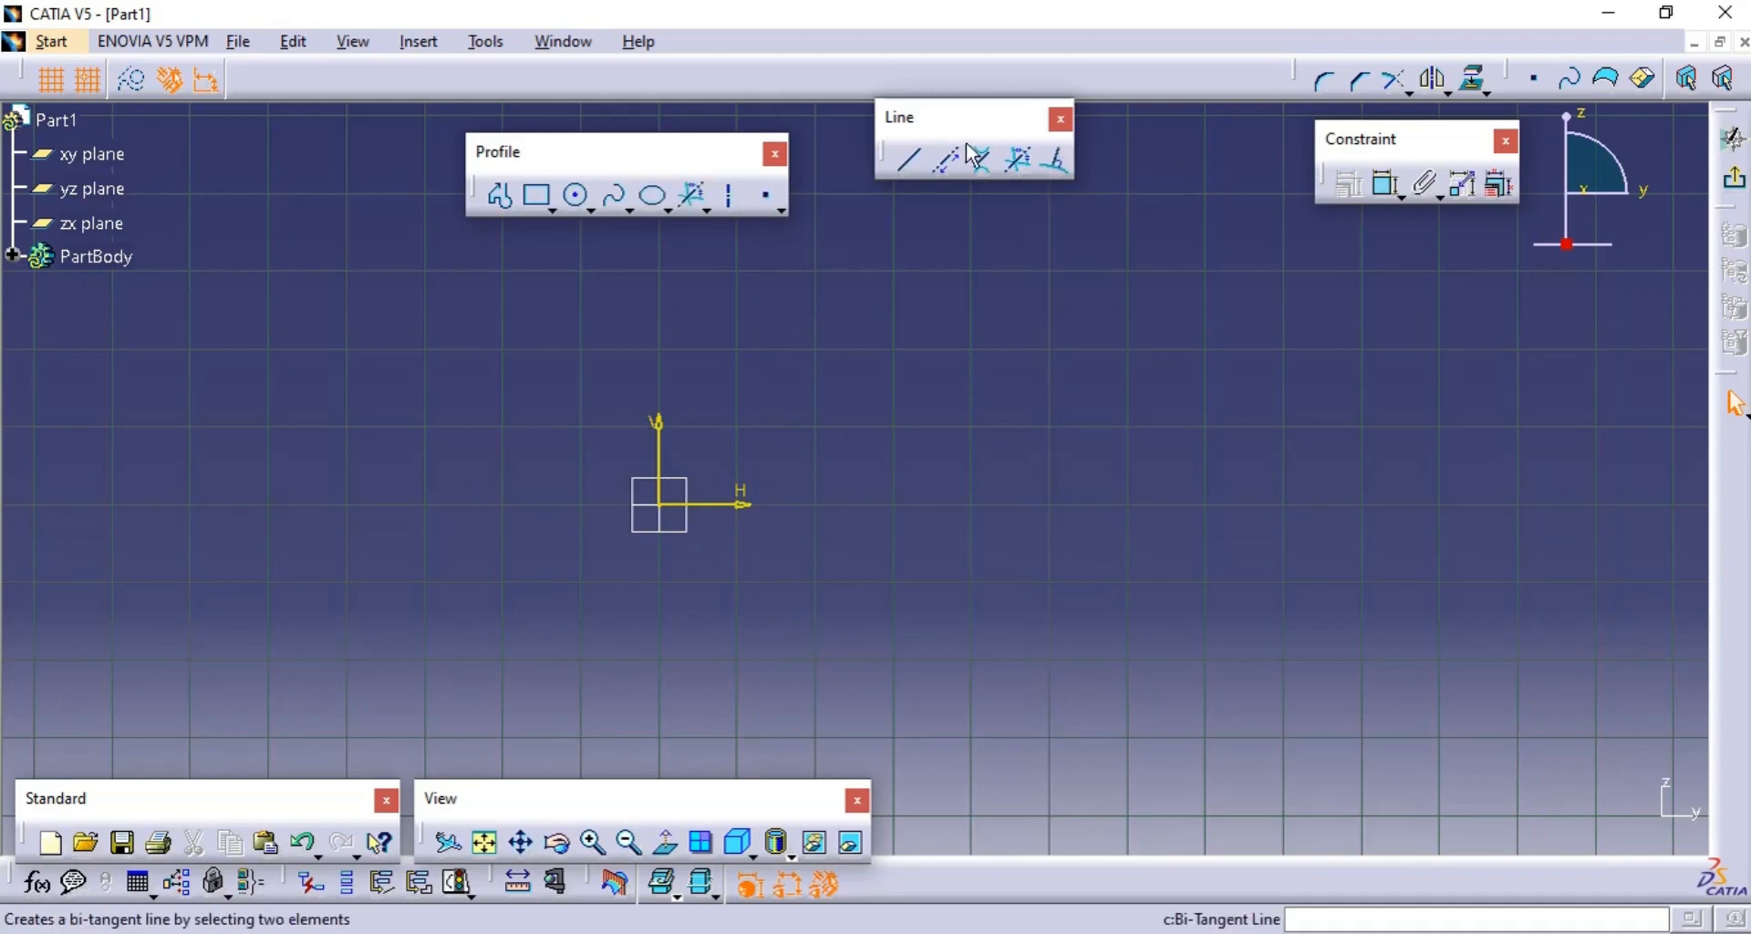
pyautogui.click(908, 159)
pyautogui.click(882, 566)
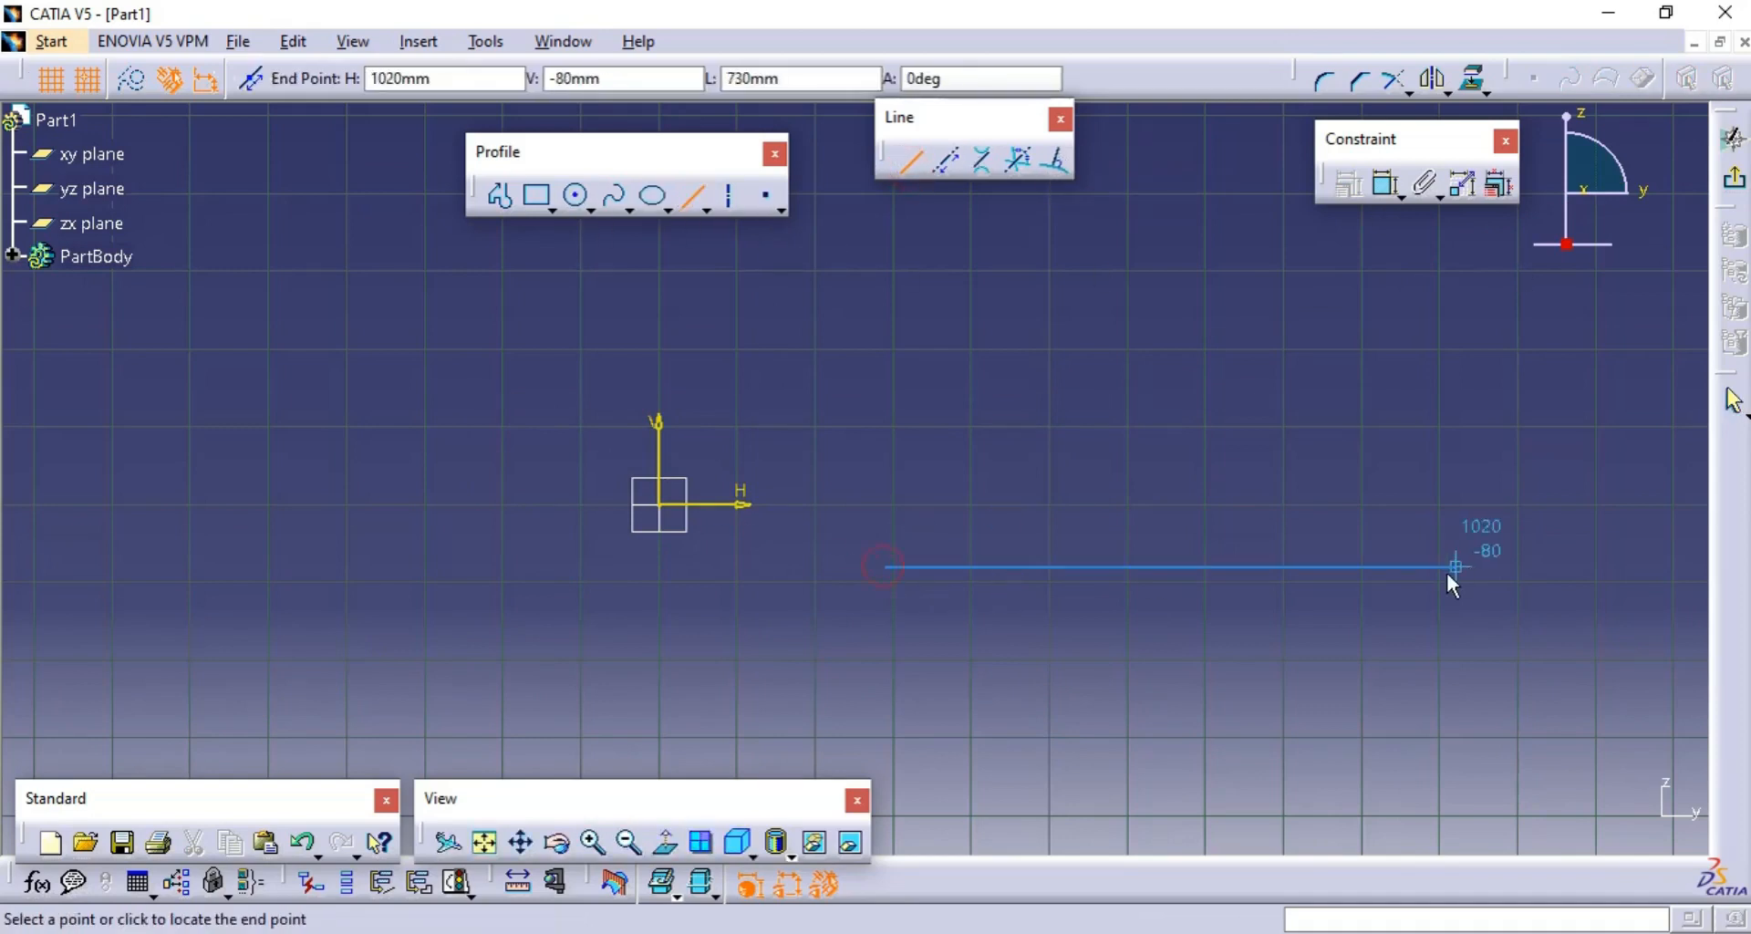
pyautogui.click(1448, 570)
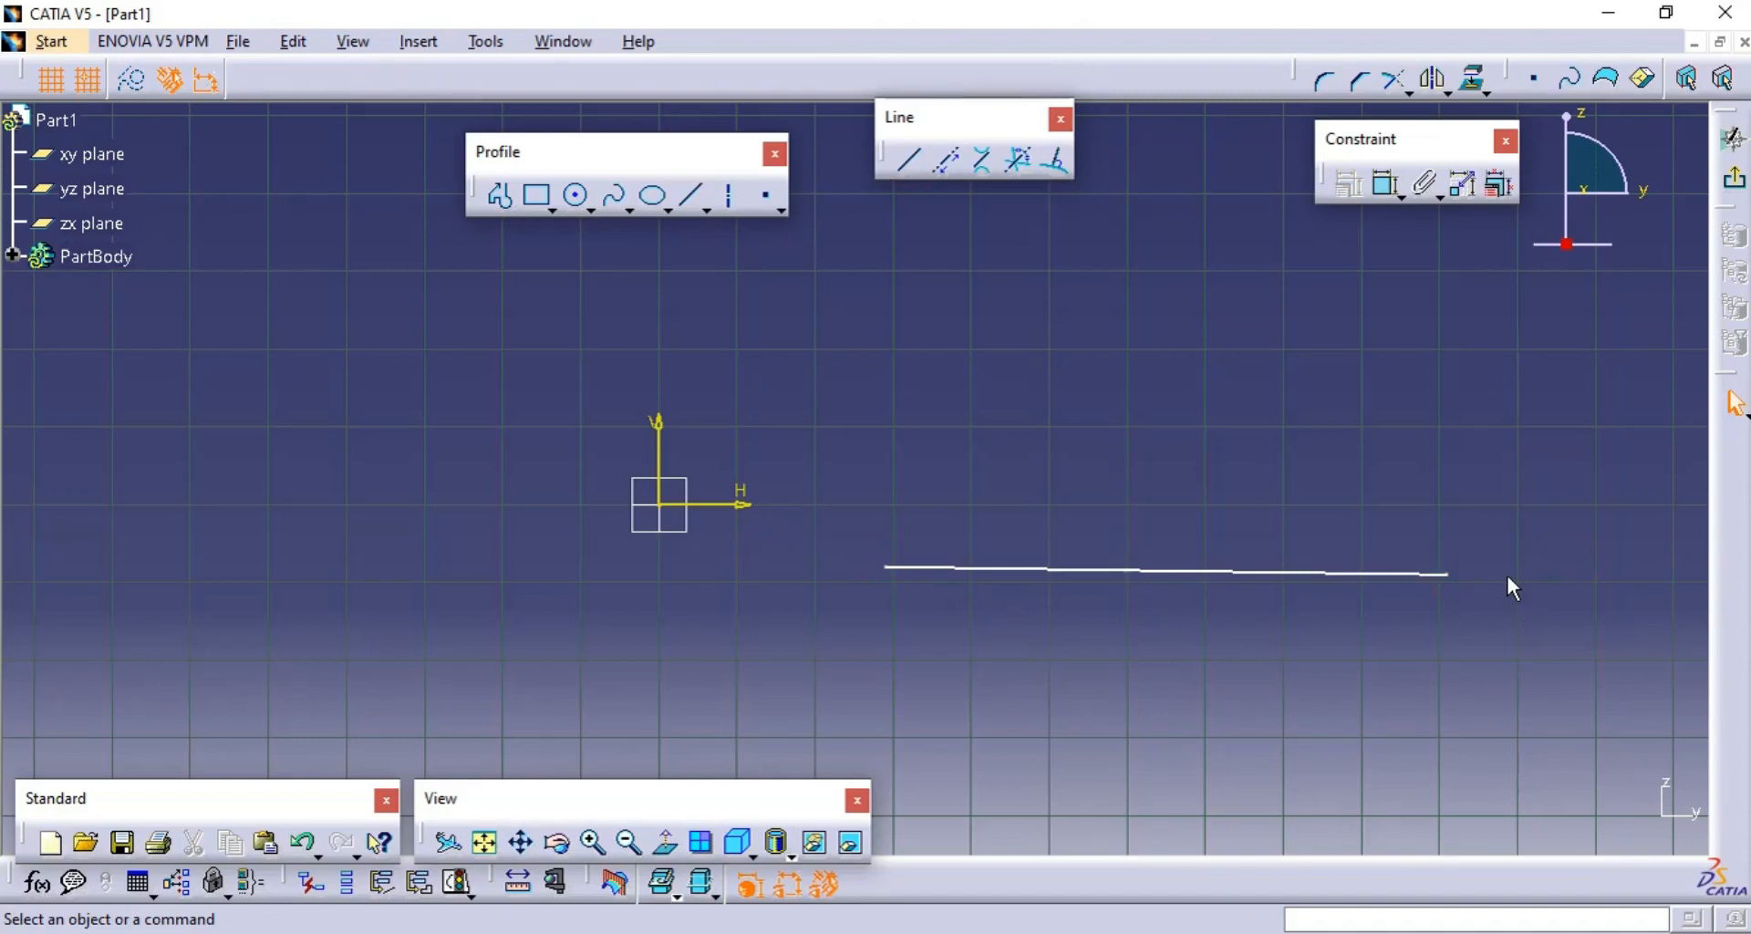
pyautogui.press('Delete')
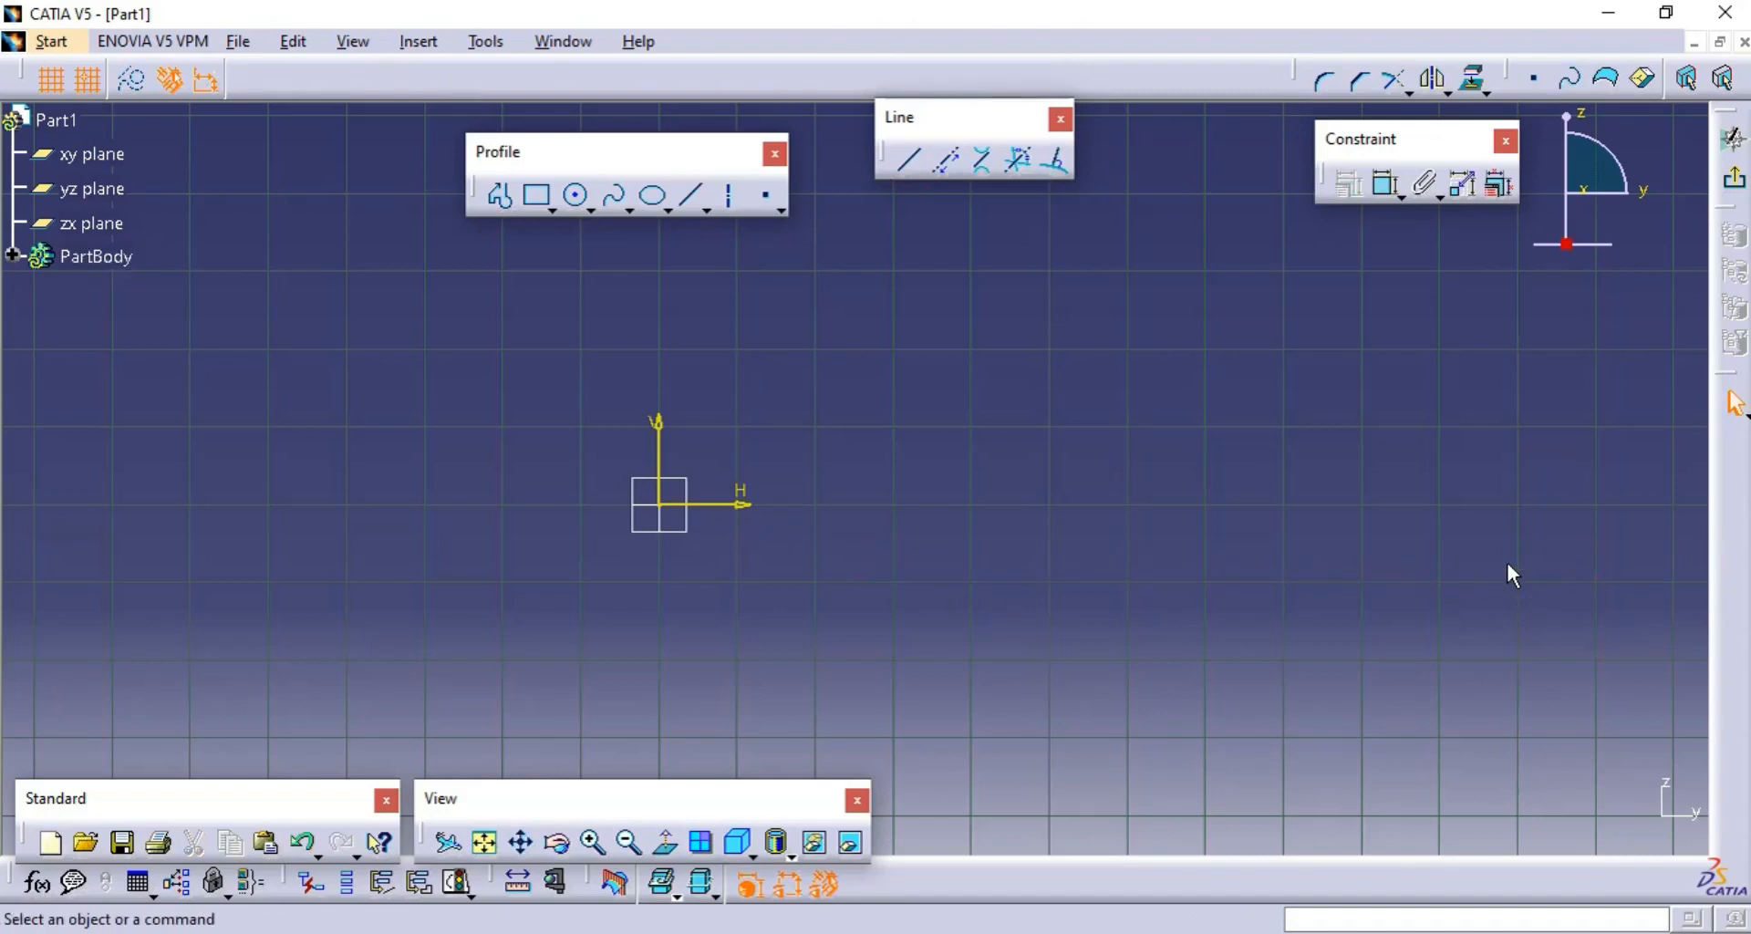
# - Draw a horizontal line about 760 mm long from H 340, V -70 mm to H 1100, V -70 mm
pyautogui.click(909, 162)
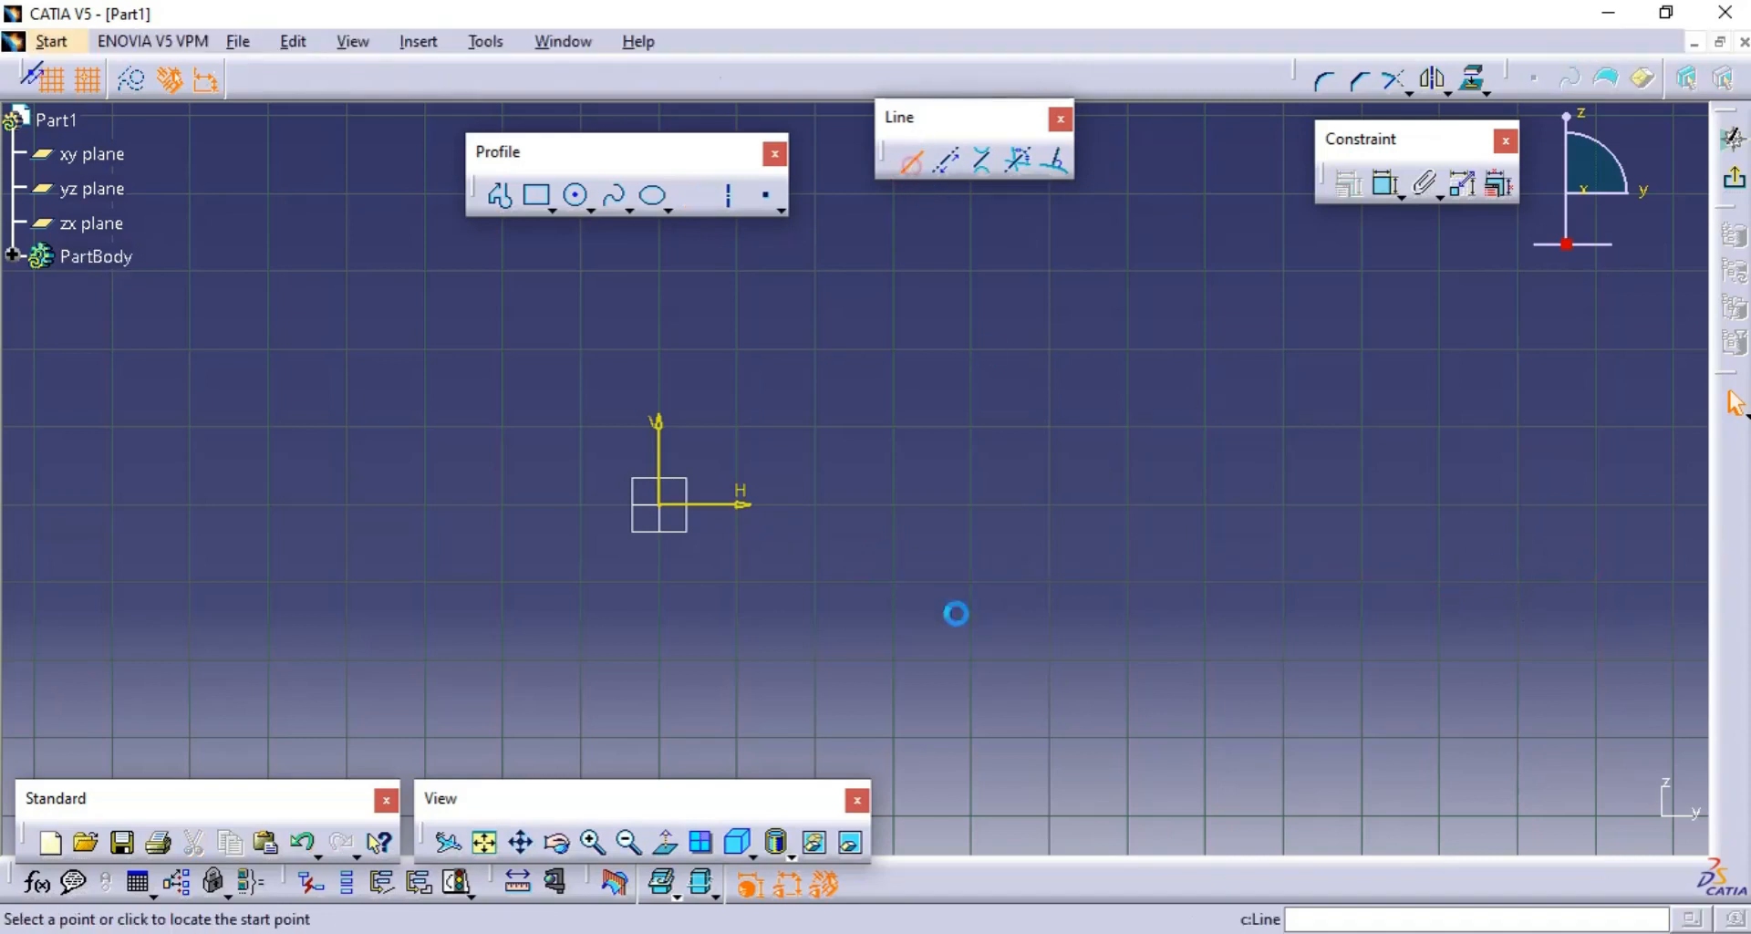
pyautogui.click(917, 558)
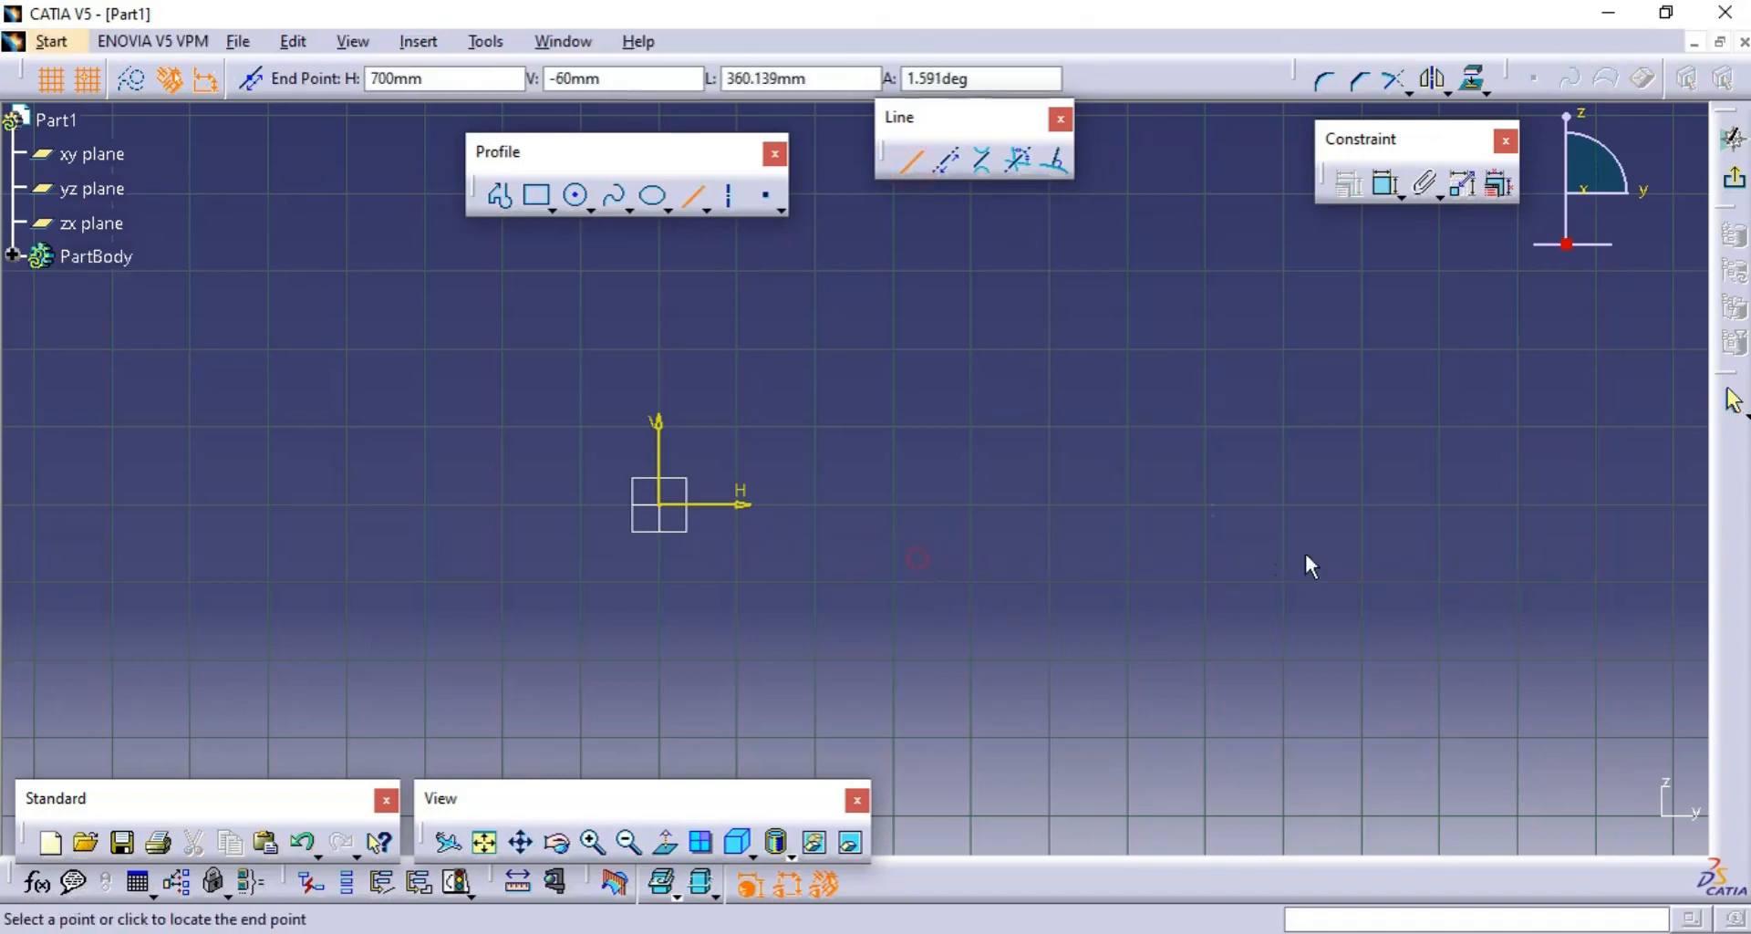
pyautogui.click(1519, 559)
# - Create a Line Normal To Curve about 340 mm long, rising from the horizontal line at about H 815 mm
pyautogui.moveTo(1565, 521); pyautogui.dragTo(1318, 559, button='middle')
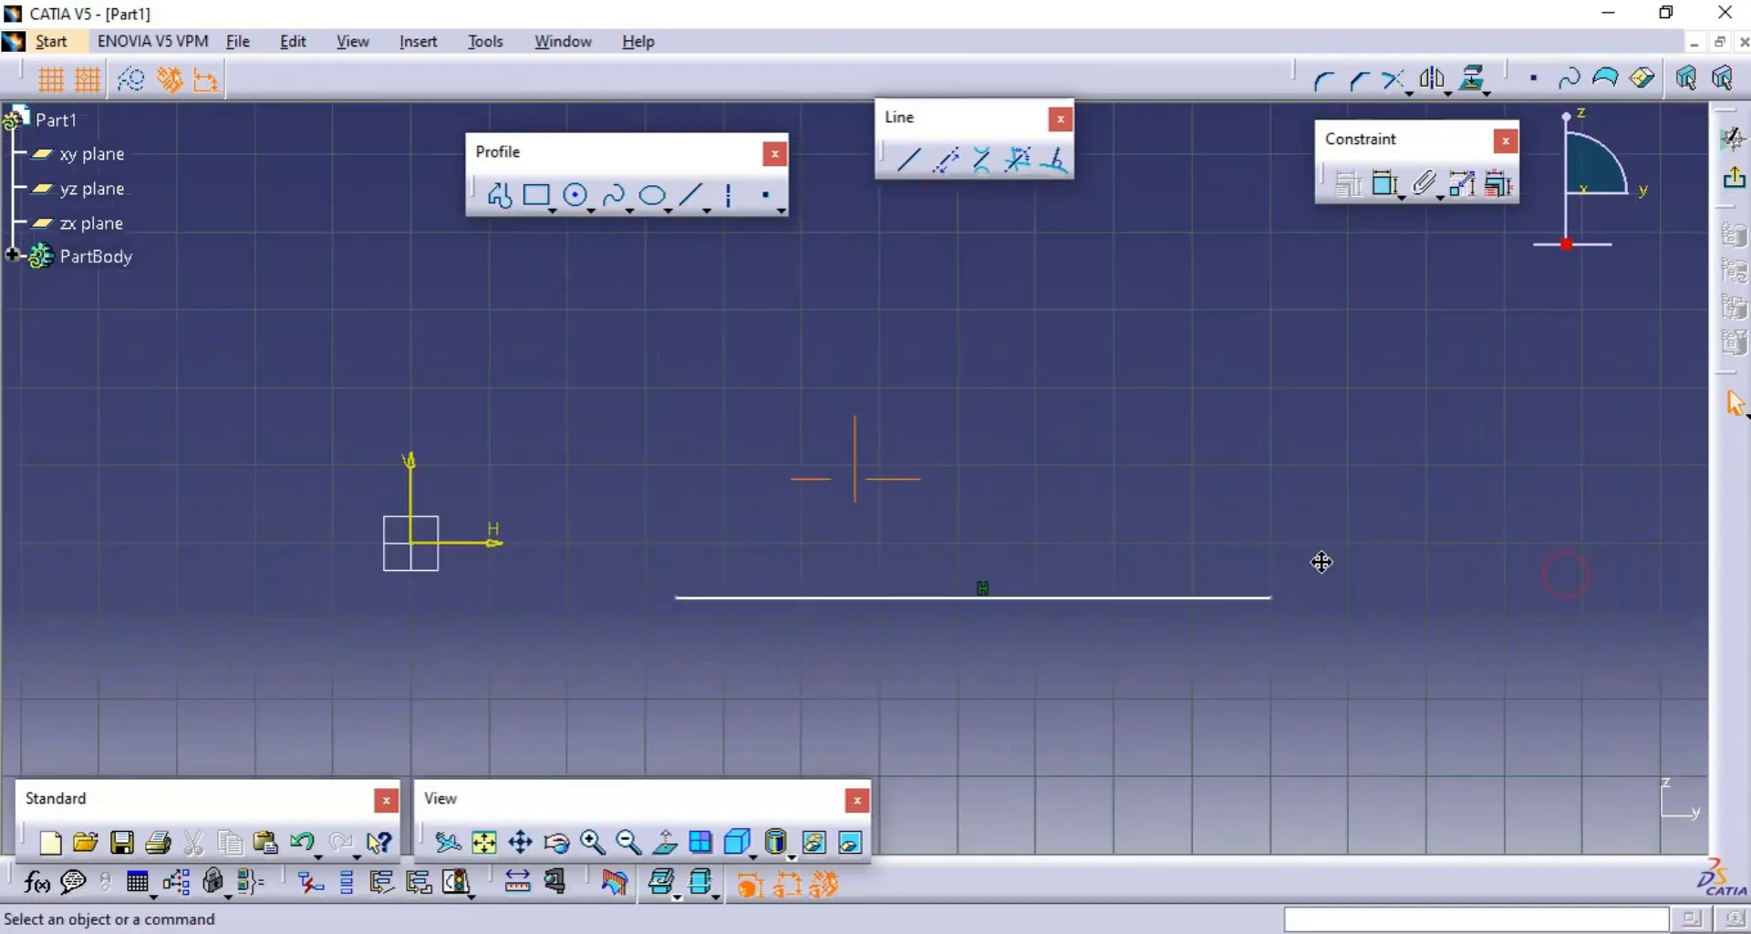
pyautogui.click(1058, 161)
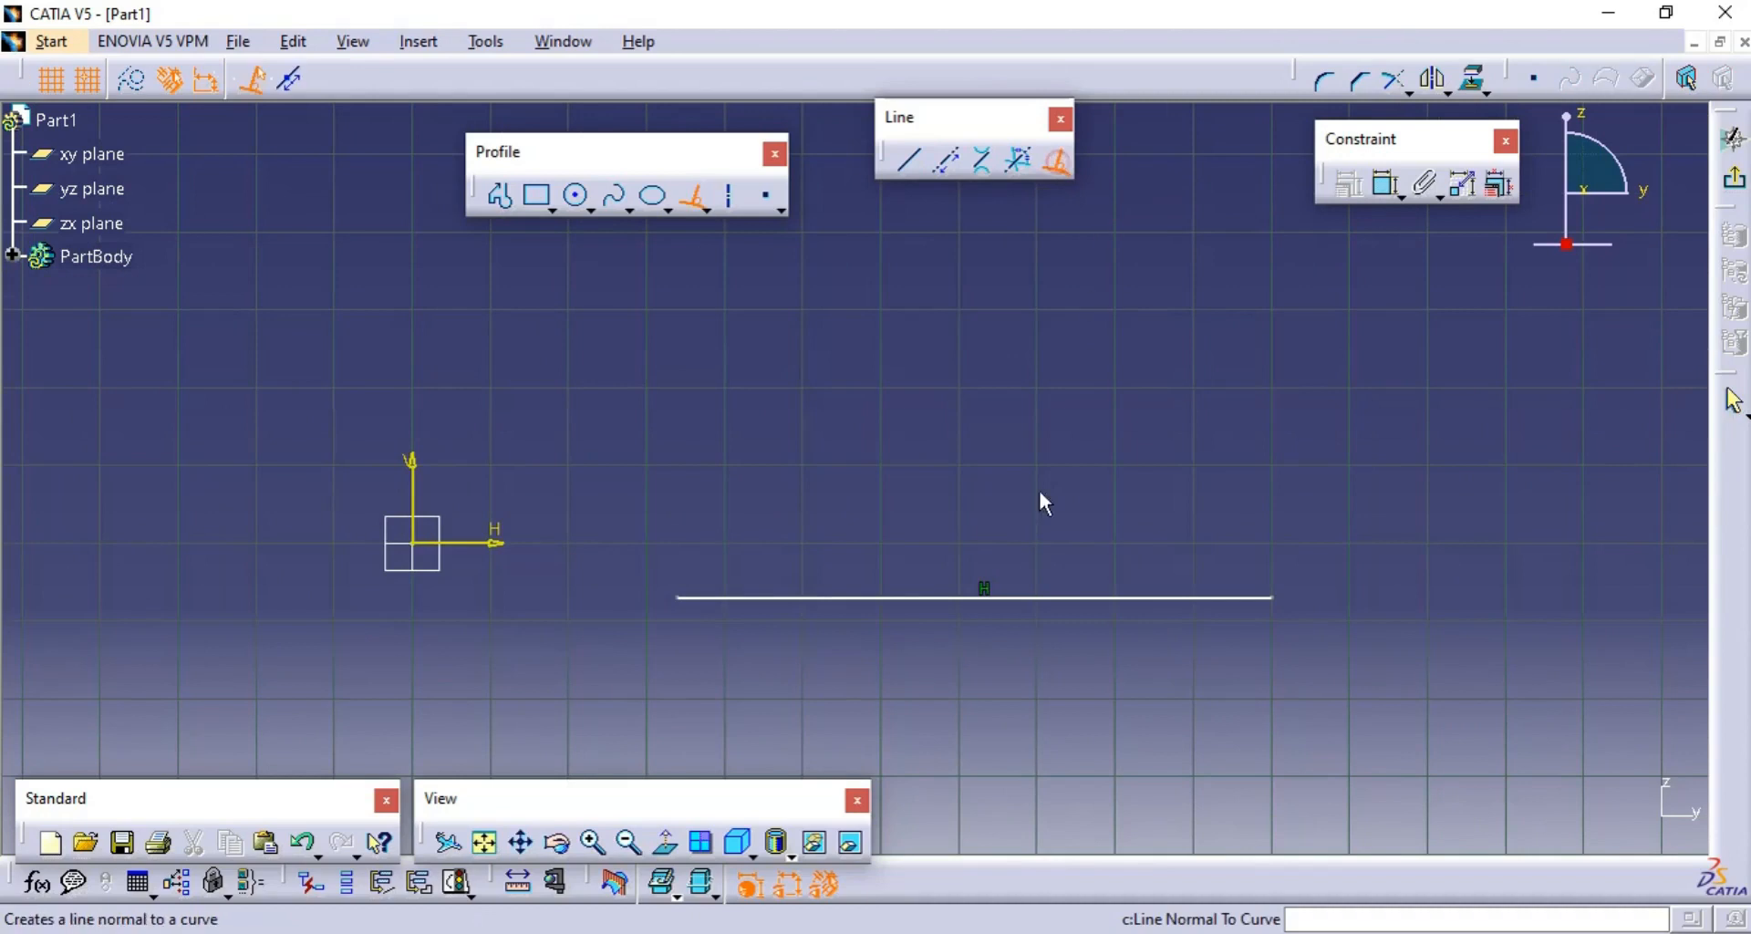
pyautogui.click(1053, 597)
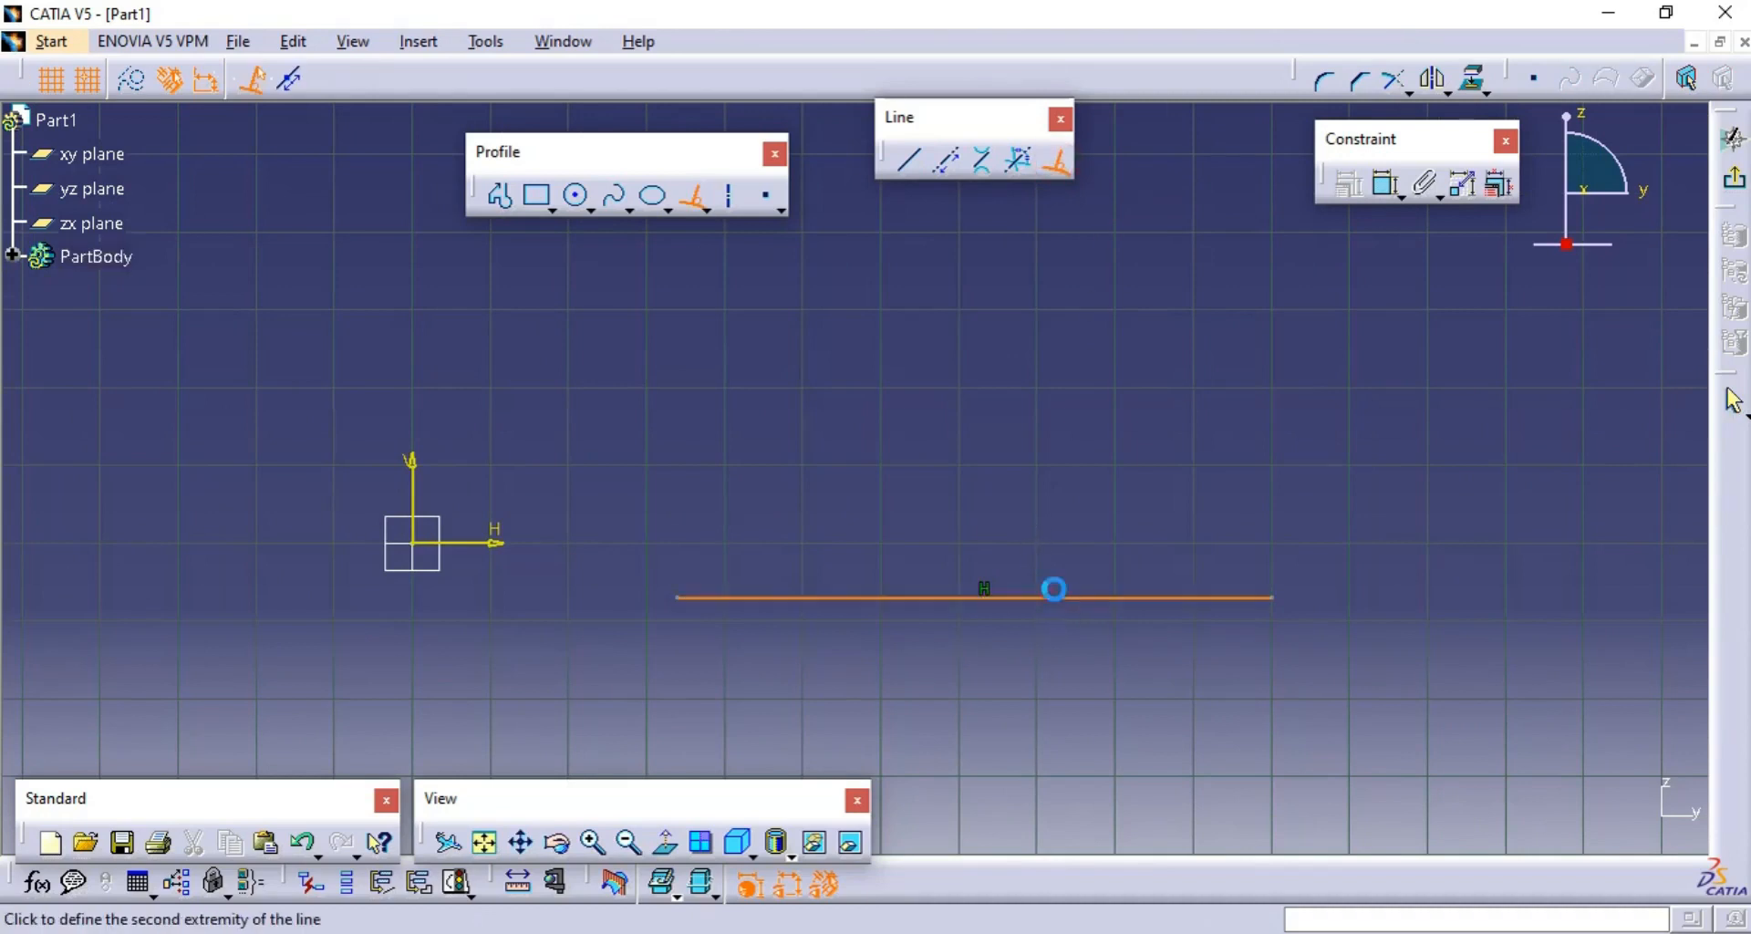
pyautogui.click(1075, 293)
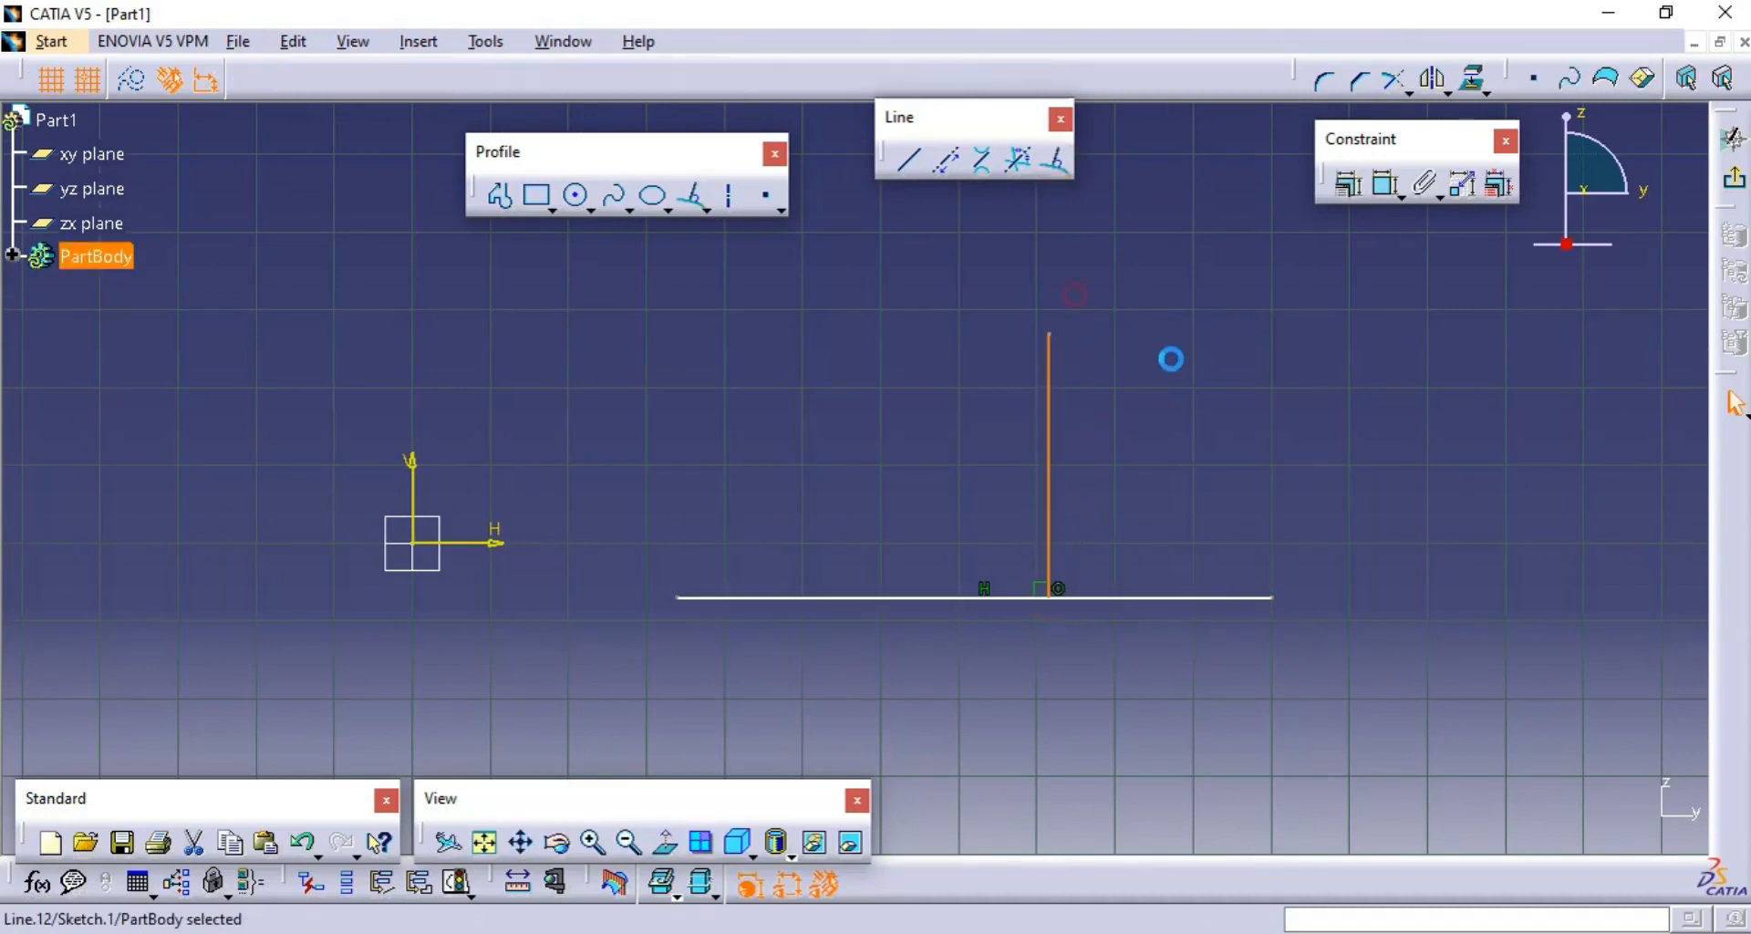
# - Add a second normal line rising at about H 1032 mm, and slide the first one along the base line away from it
pyautogui.click(1058, 161)
pyautogui.click(1217, 598)
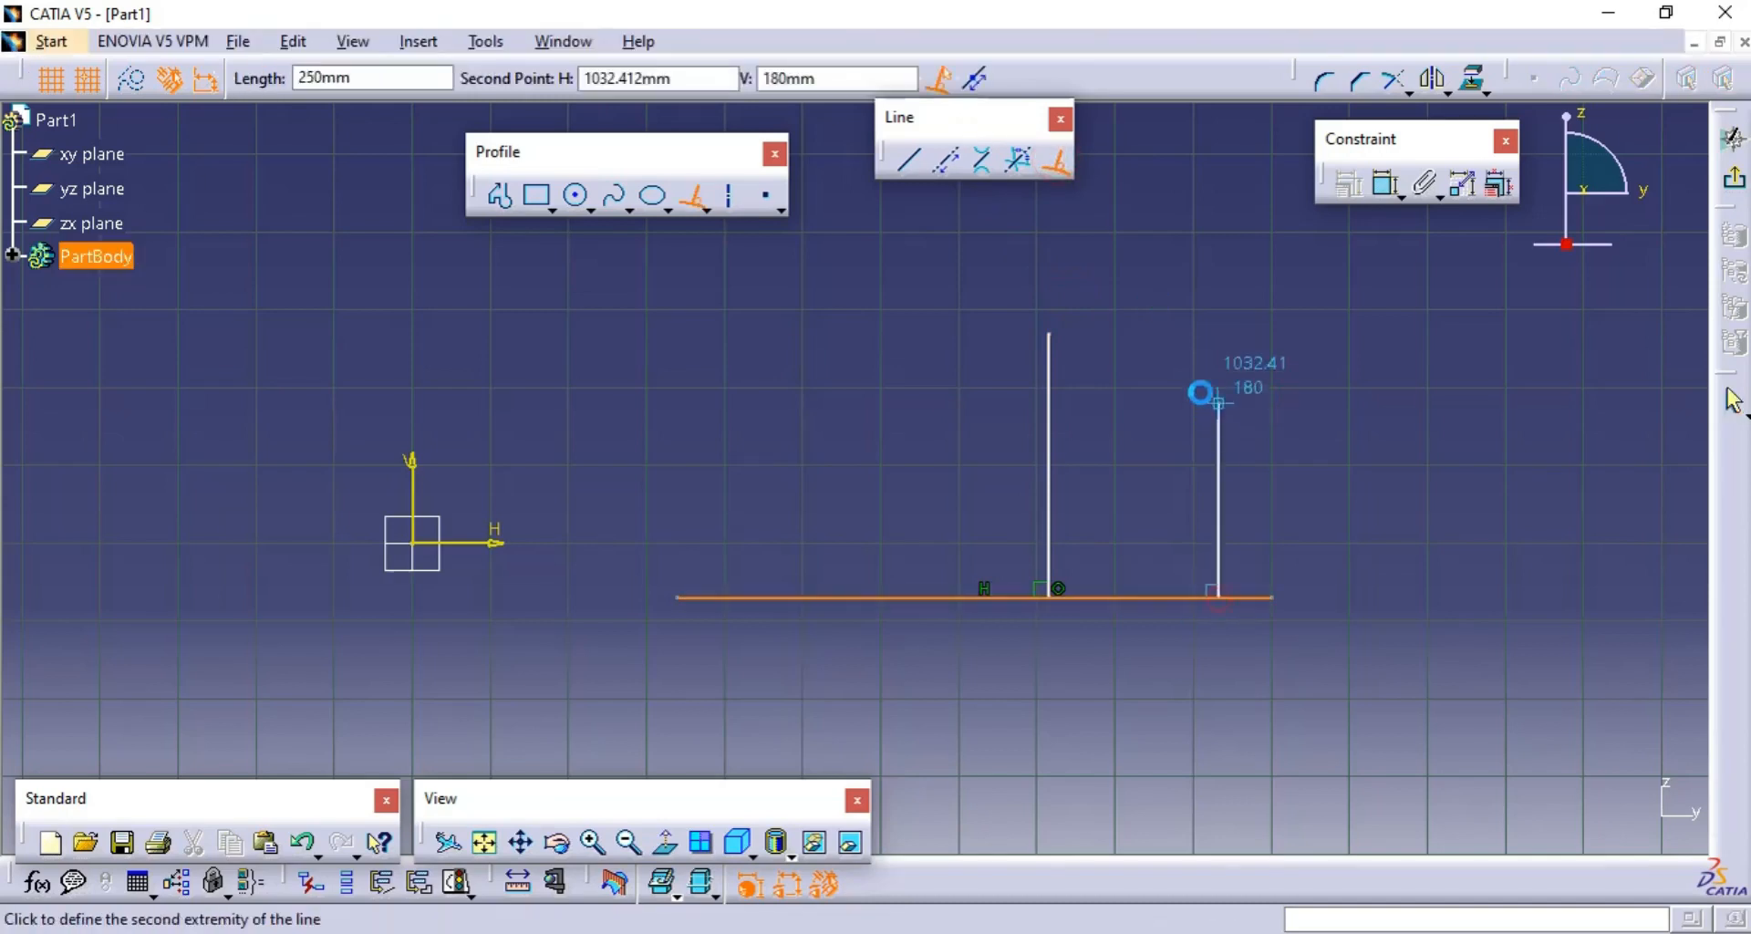
pyautogui.click(1222, 352)
pyautogui.click(1326, 486)
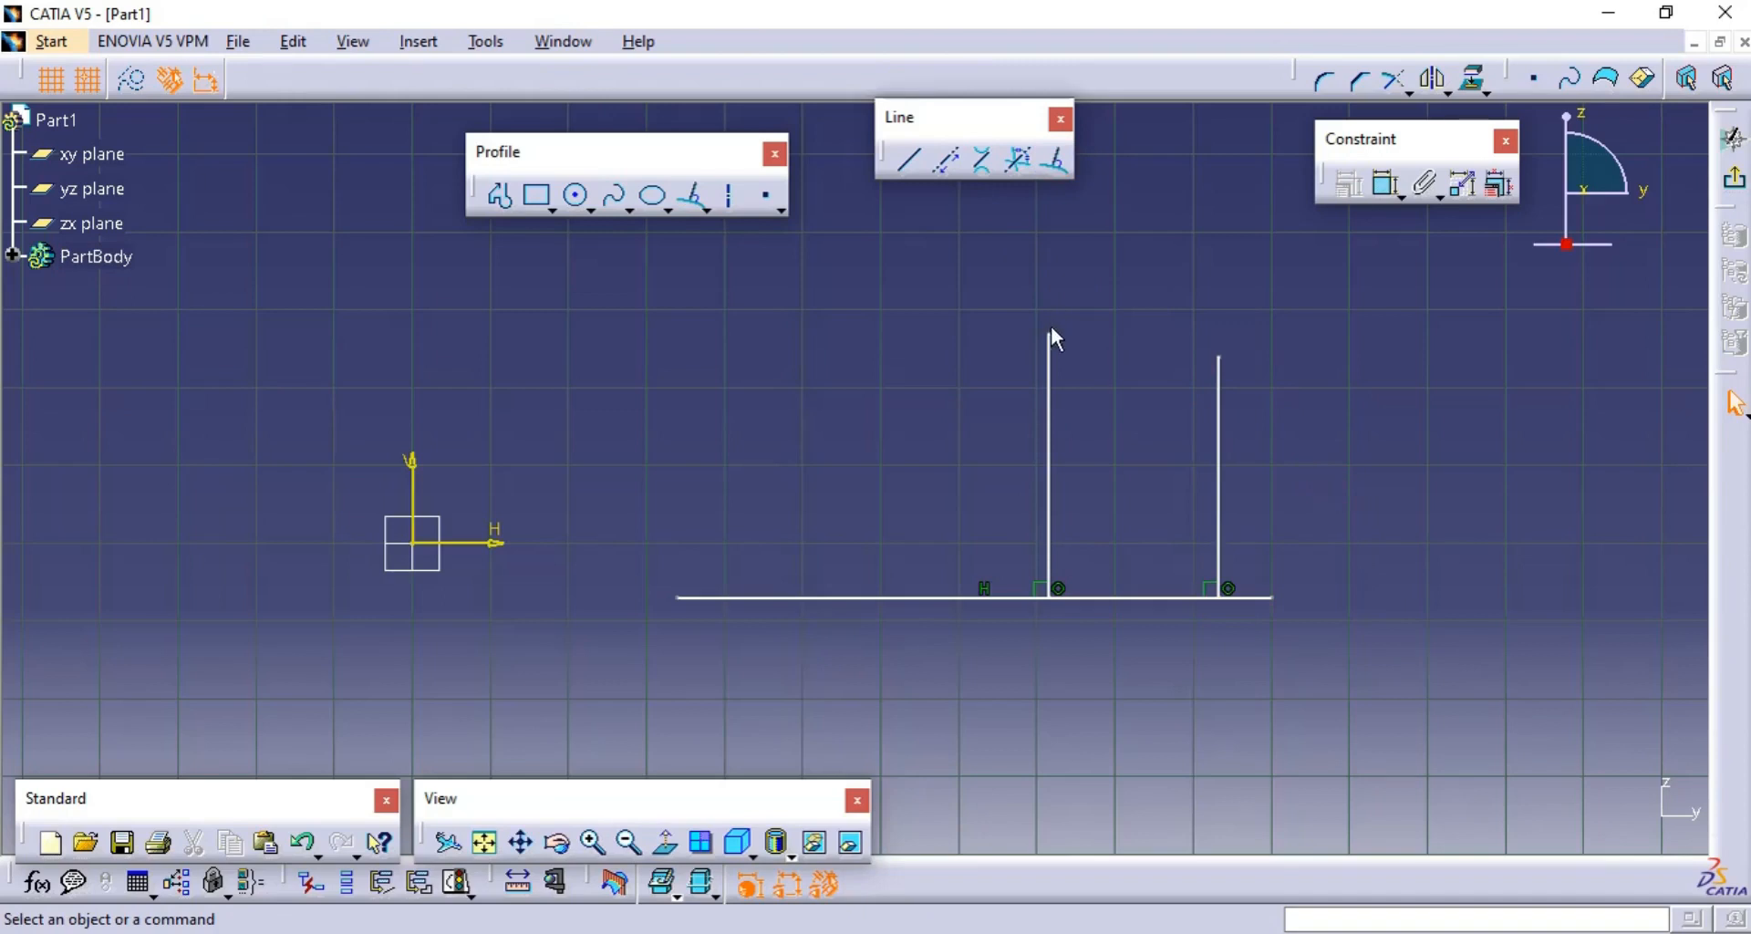
pyautogui.moveTo(1051, 337); pyautogui.dragTo(919, 333)
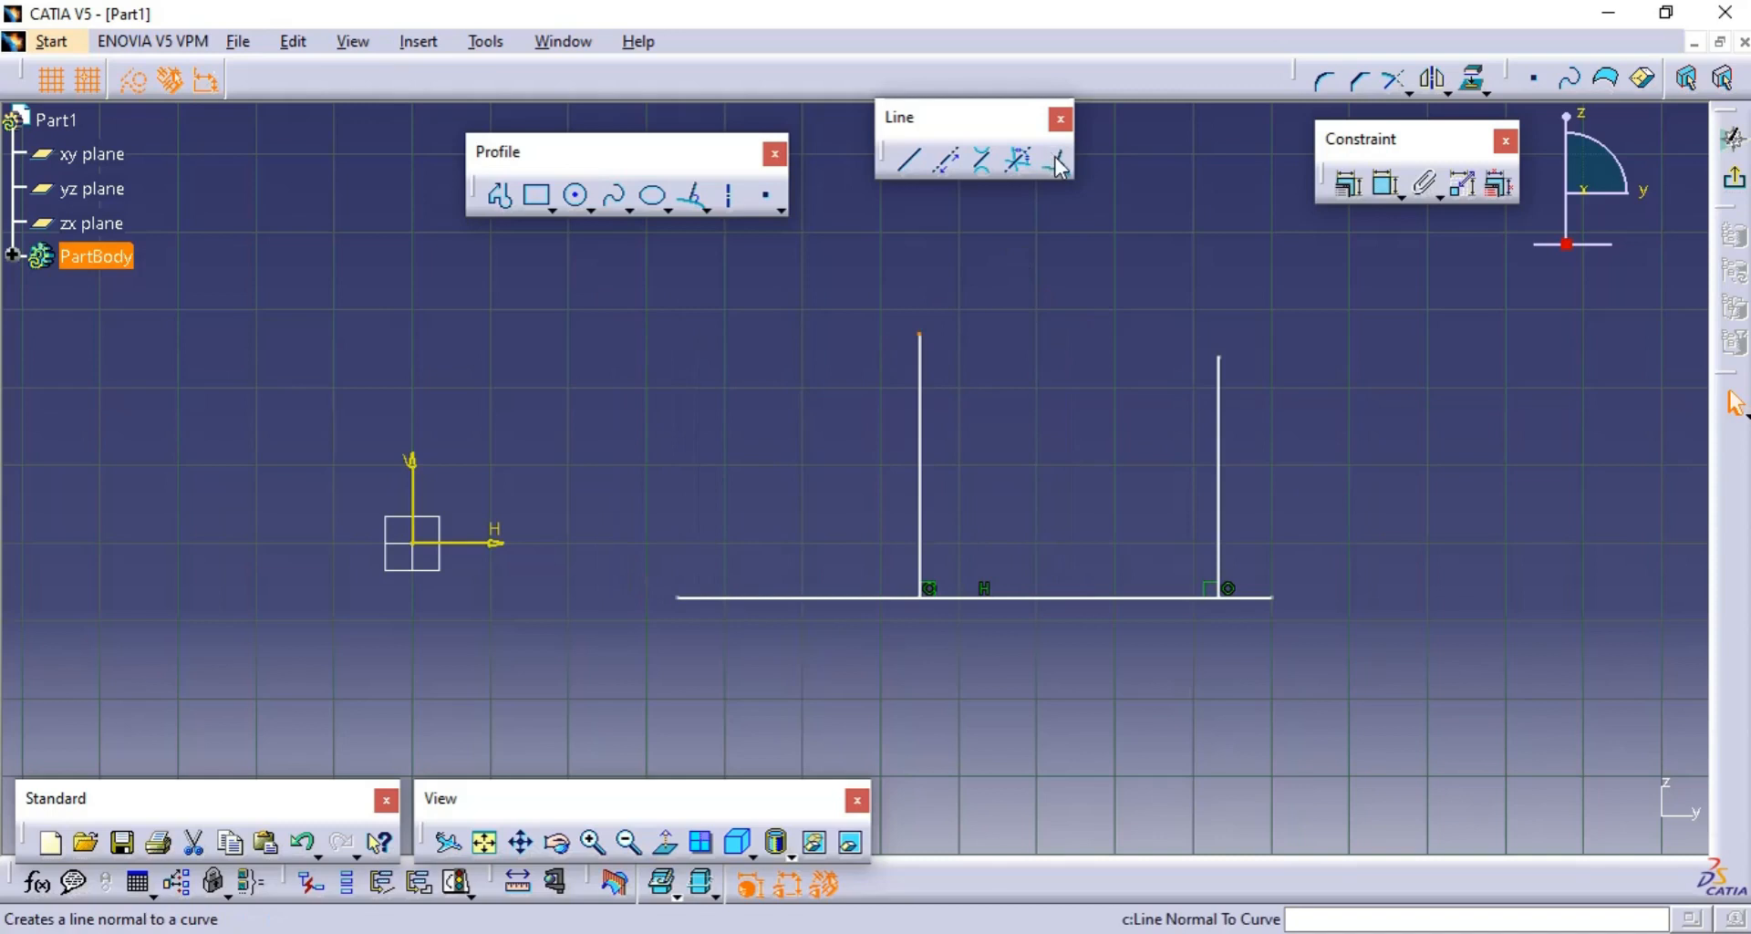